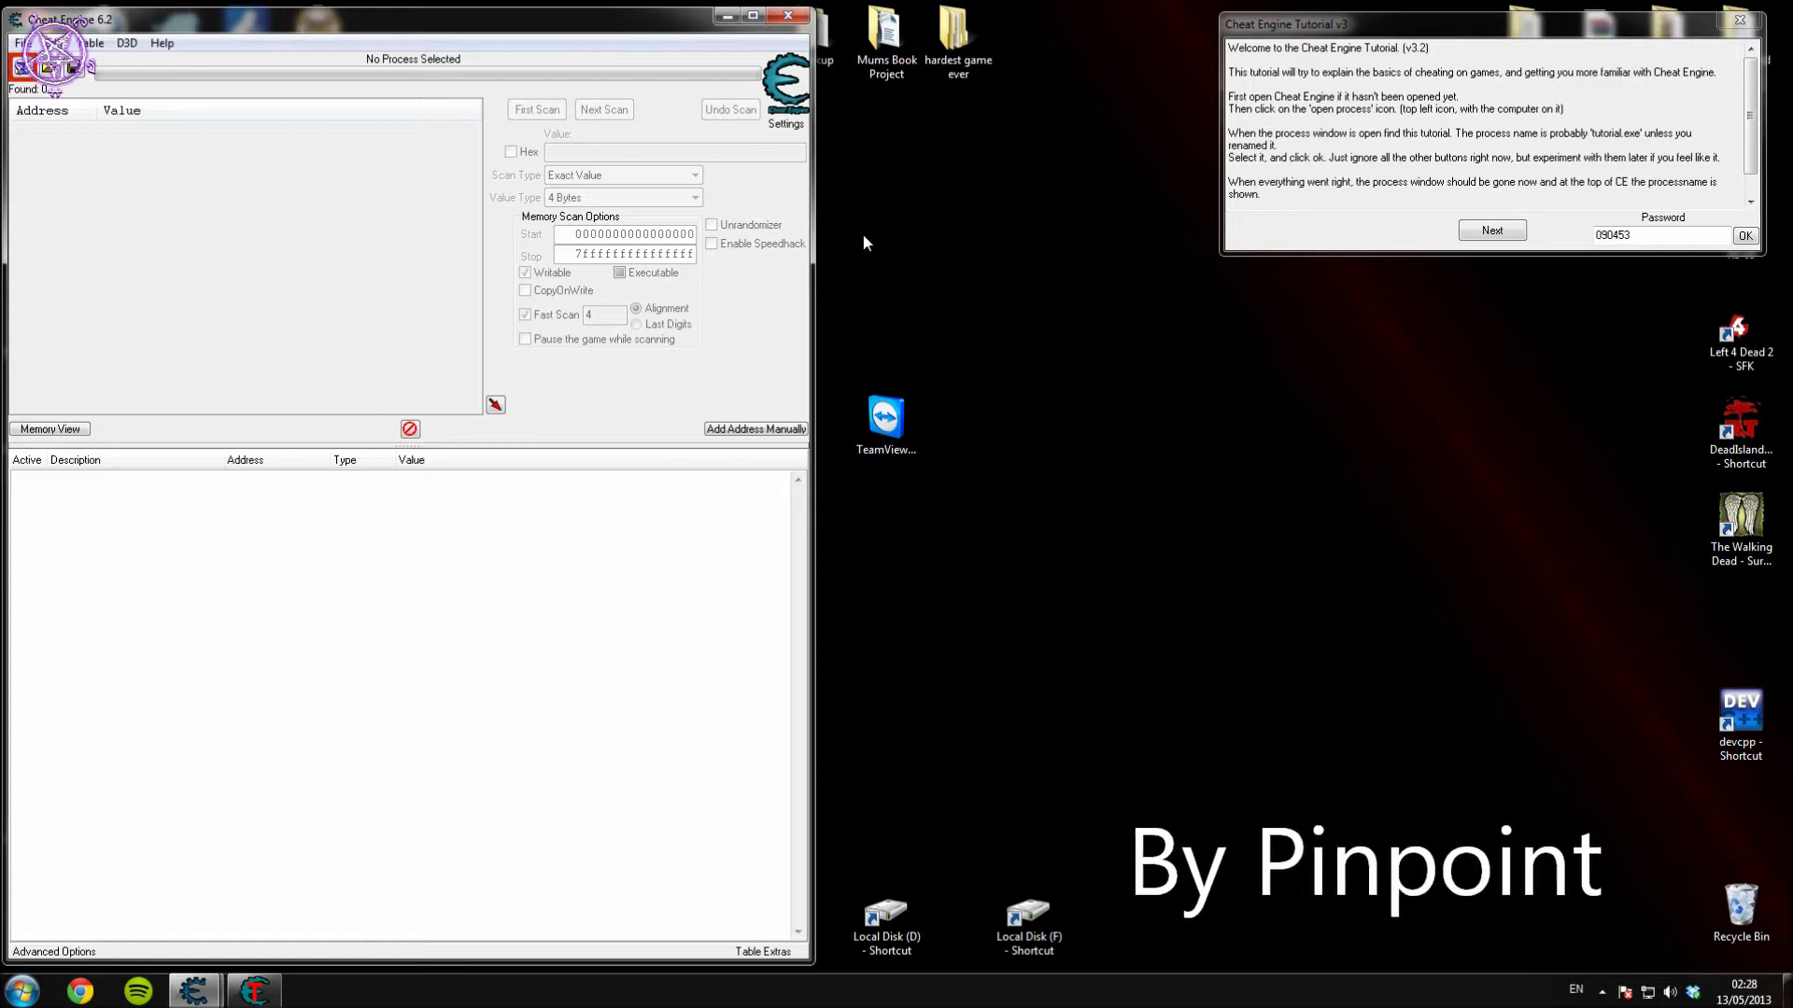
Move the tutorial window aside and open Cheat Engine's Process List.
{"action": "mouse_move", "coordinate": [1420, 31]}
{"action": "left_mouse_down"}
{"action": "mouse_move", "coordinate": [1394, 24]}
{"action": "mouse_move", "coordinate": [1437, 18]}
{"action": "mouse_move", "coordinate": [1424, 27]}
{"action": "left_mouse_up"}
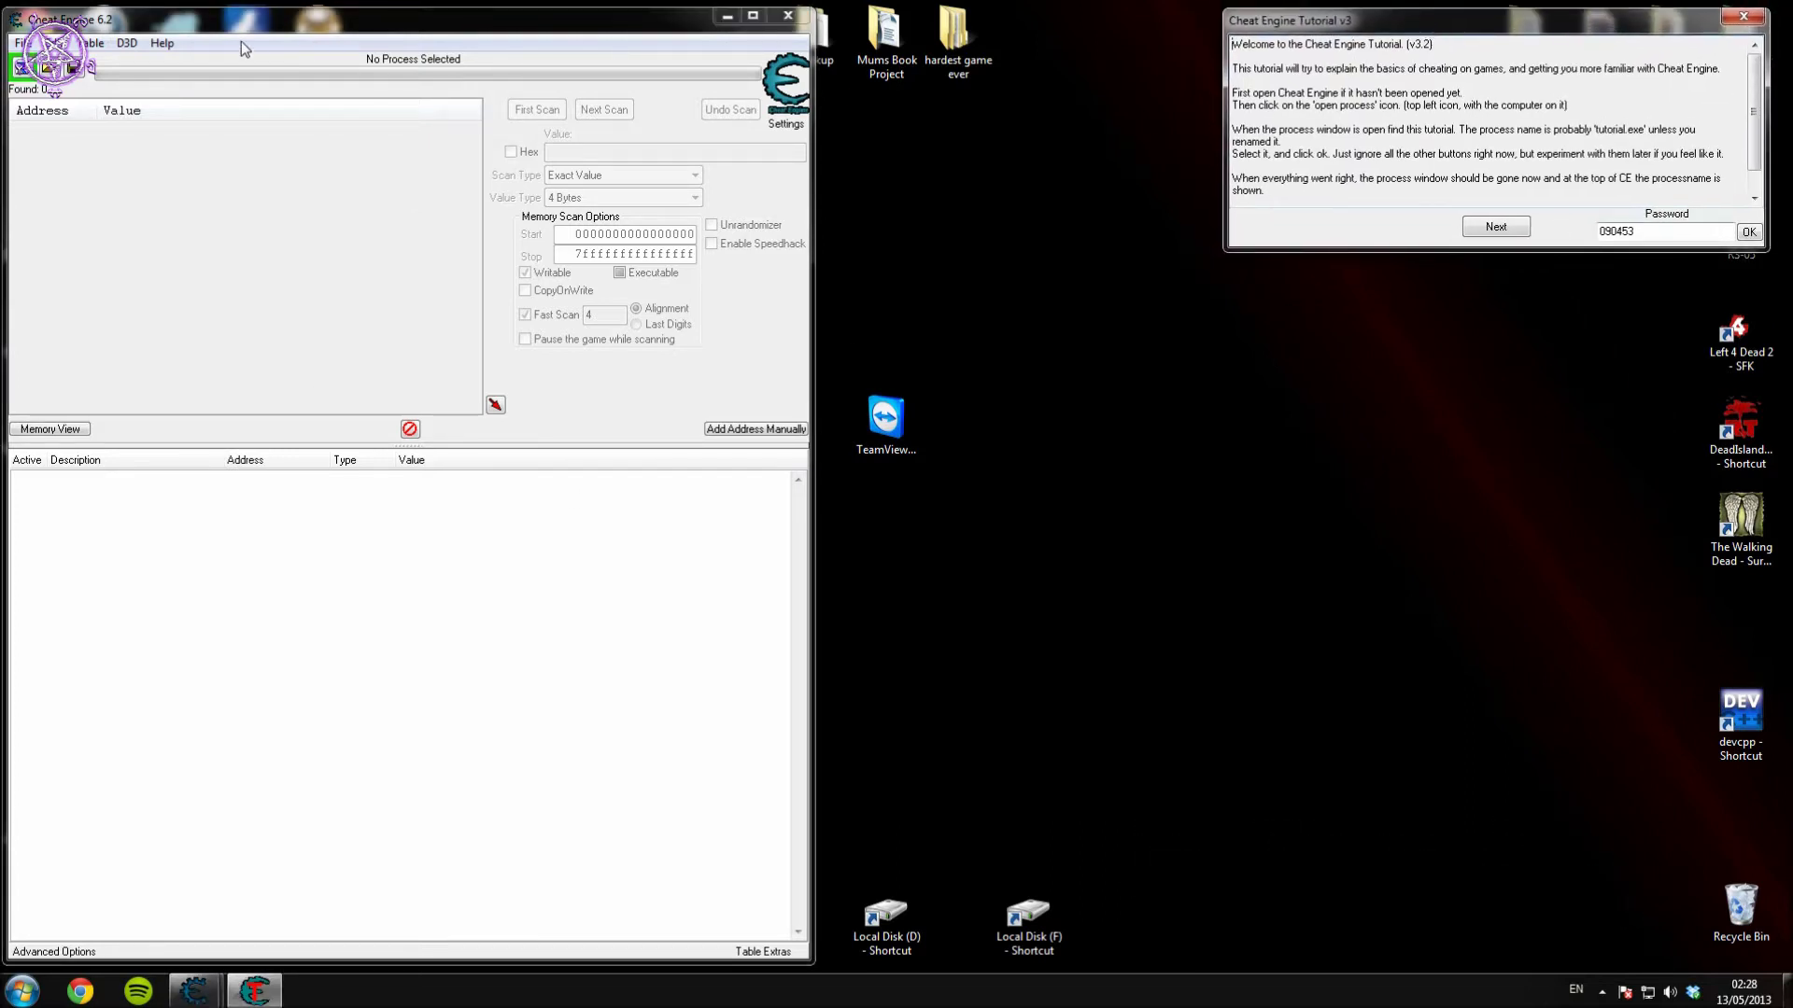
{"action": "left_click", "coordinate": [21, 67]}
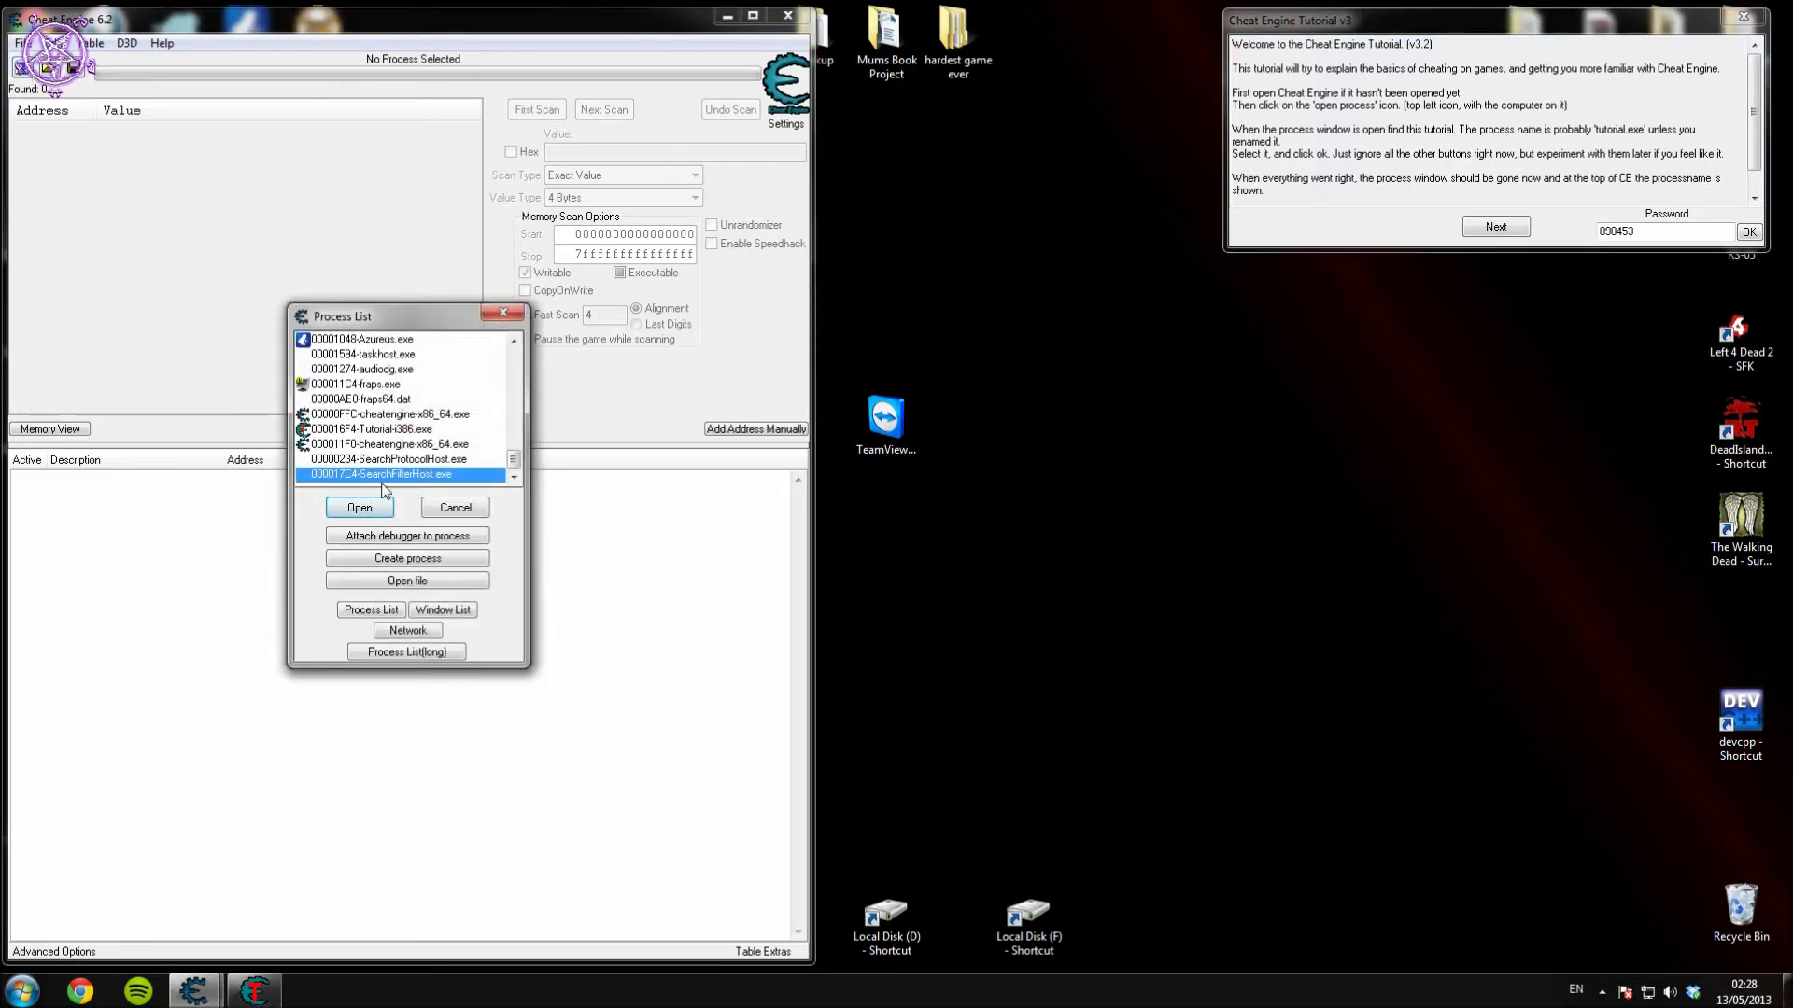
Attach to Tutorial-i386.exe without loading its table, then enter the step 8 password.
{"action": "double_click", "coordinate": [411, 431]}
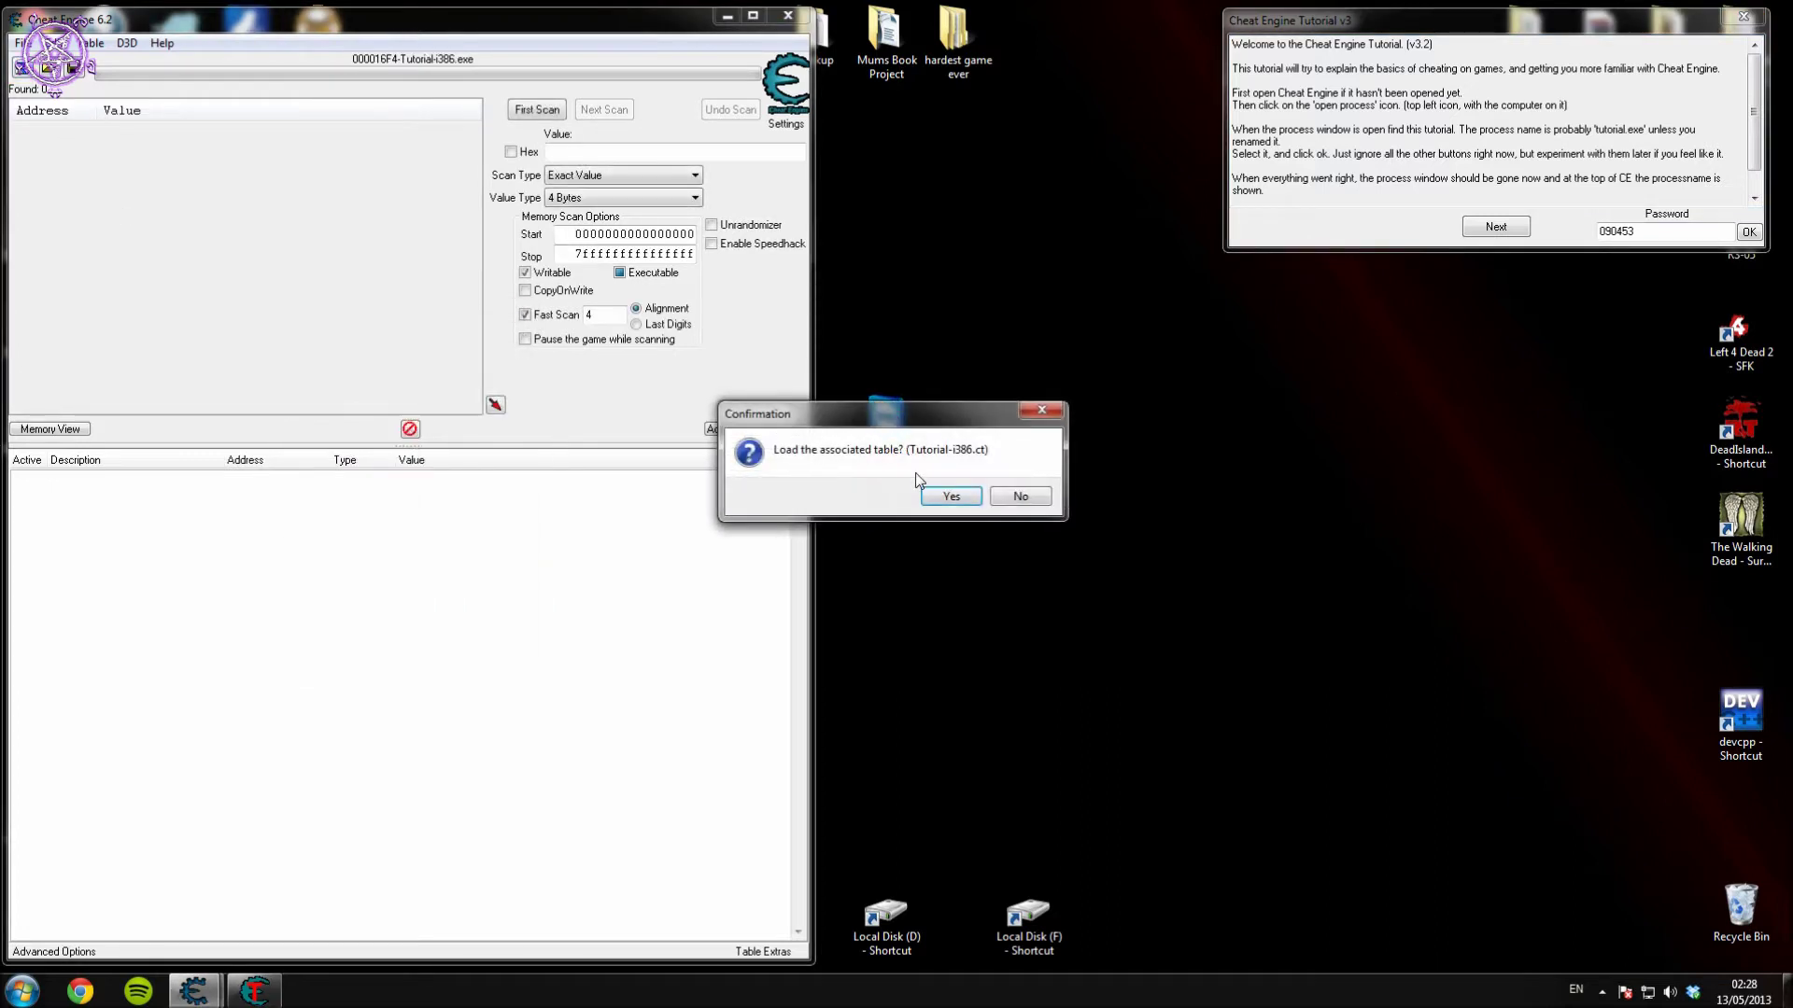
{"action": "left_click", "coordinate": [1010, 494]}
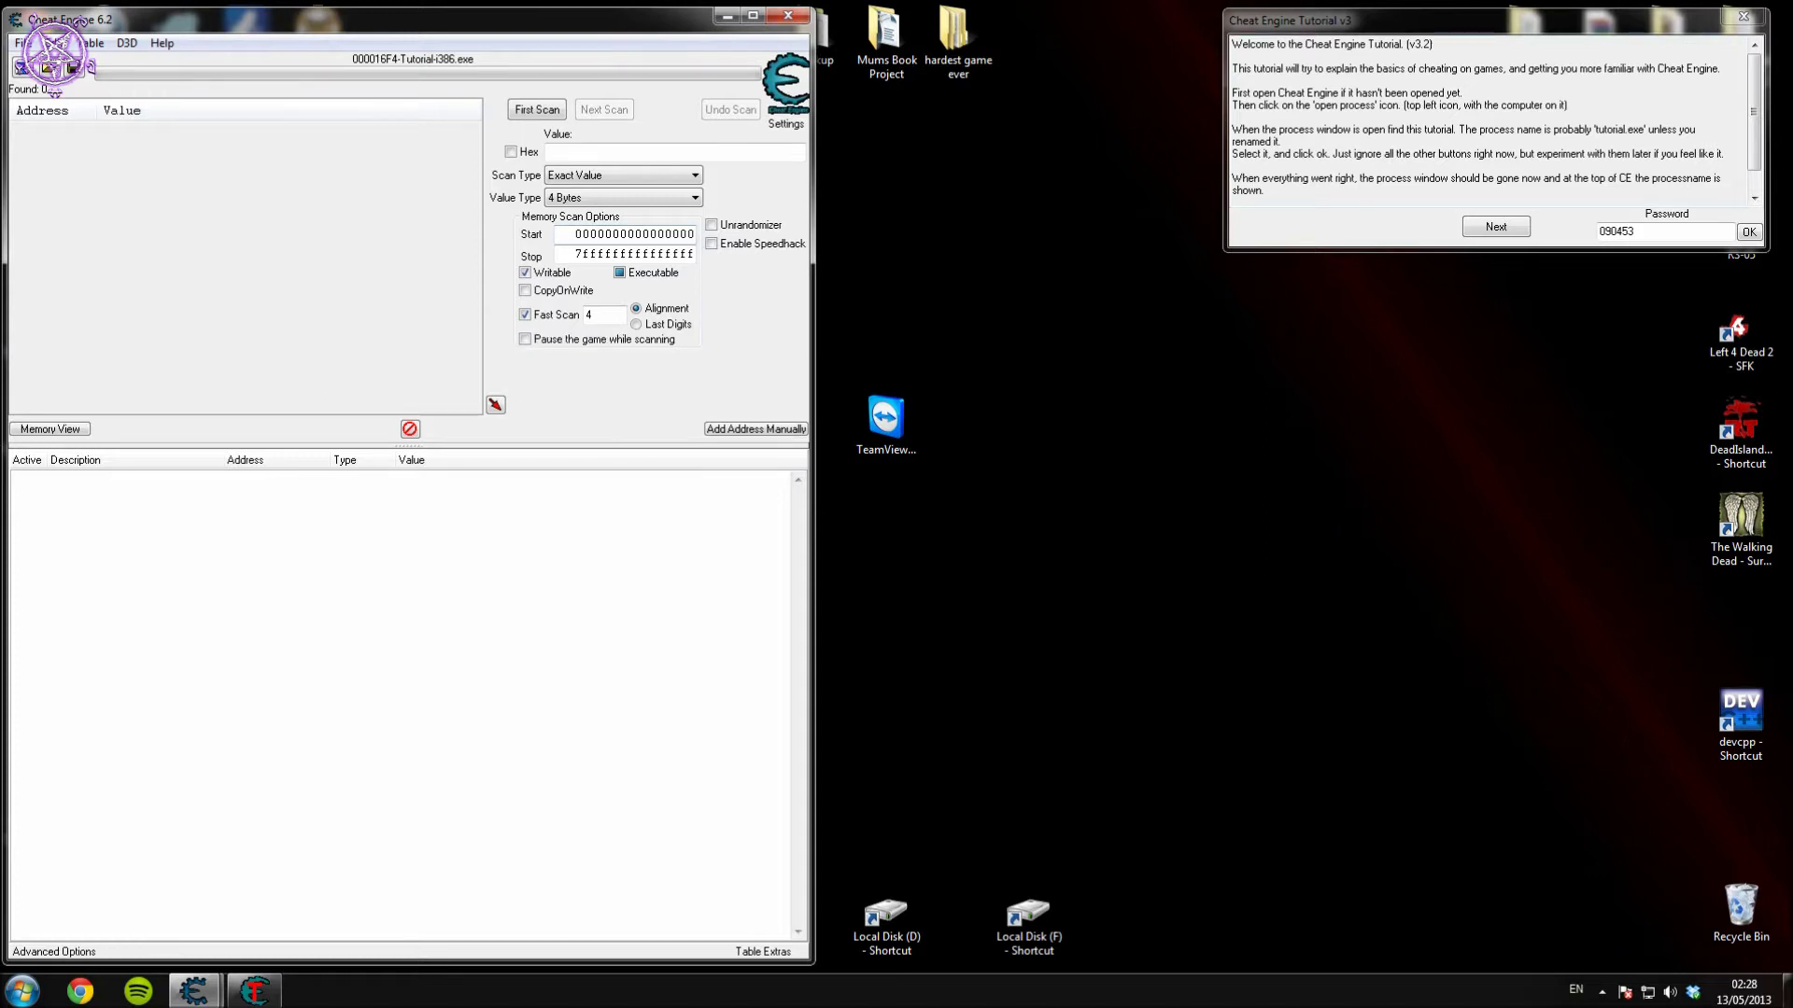
{"action": "key", "text": "alt+Tab"}
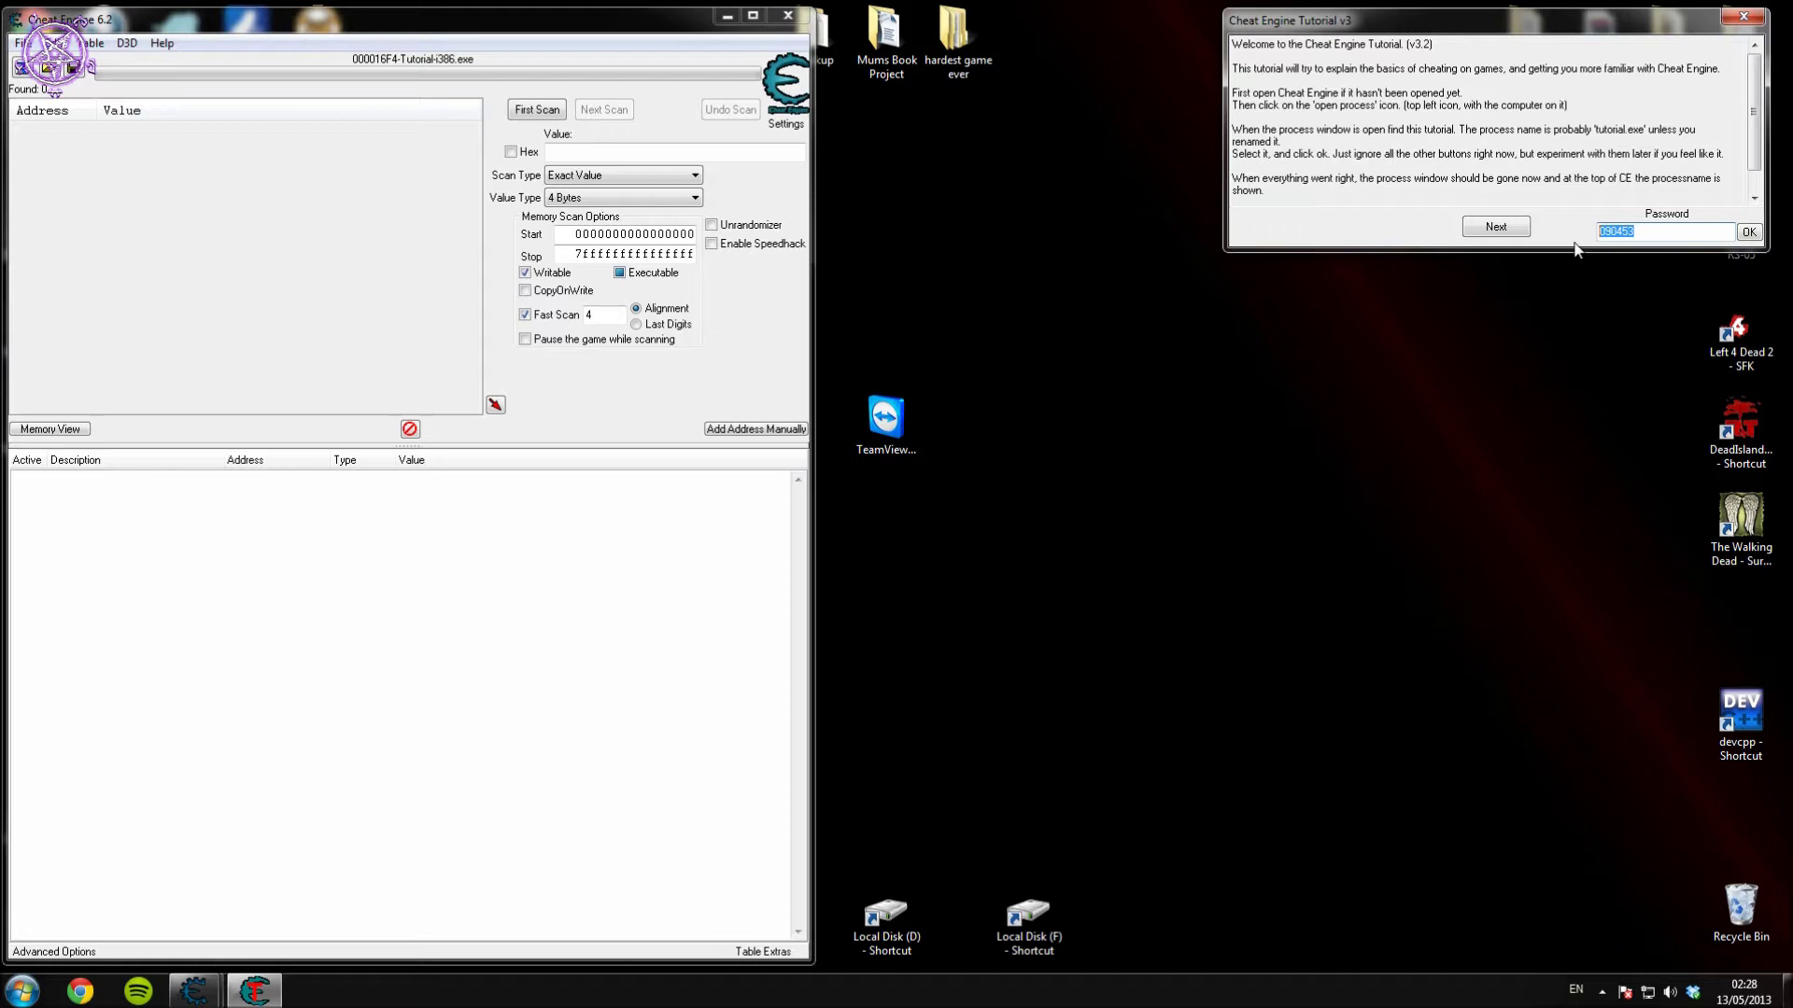
{"action": "type", "text": "525927"}
{"action": "key", "text": "Return"}
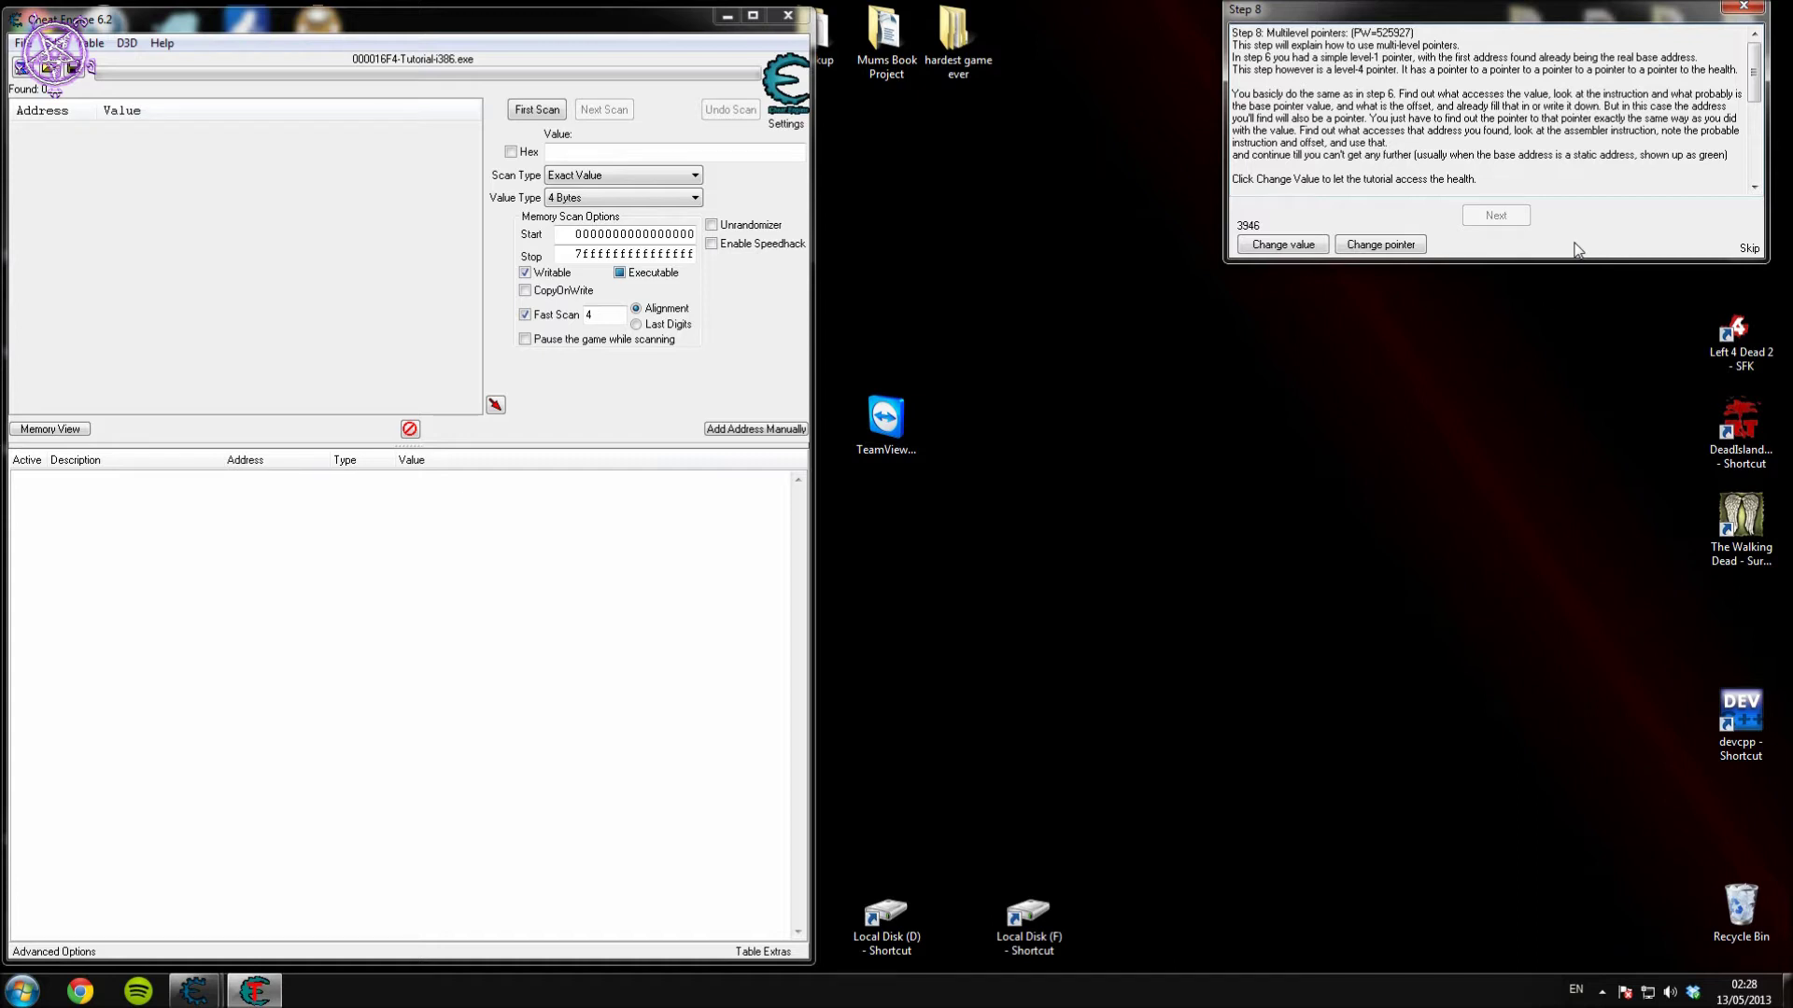
Change health to 1191, first-scan for 1191, and add 02E63C68 to the address list.
{"action": "left_click", "coordinate": [1291, 246]}
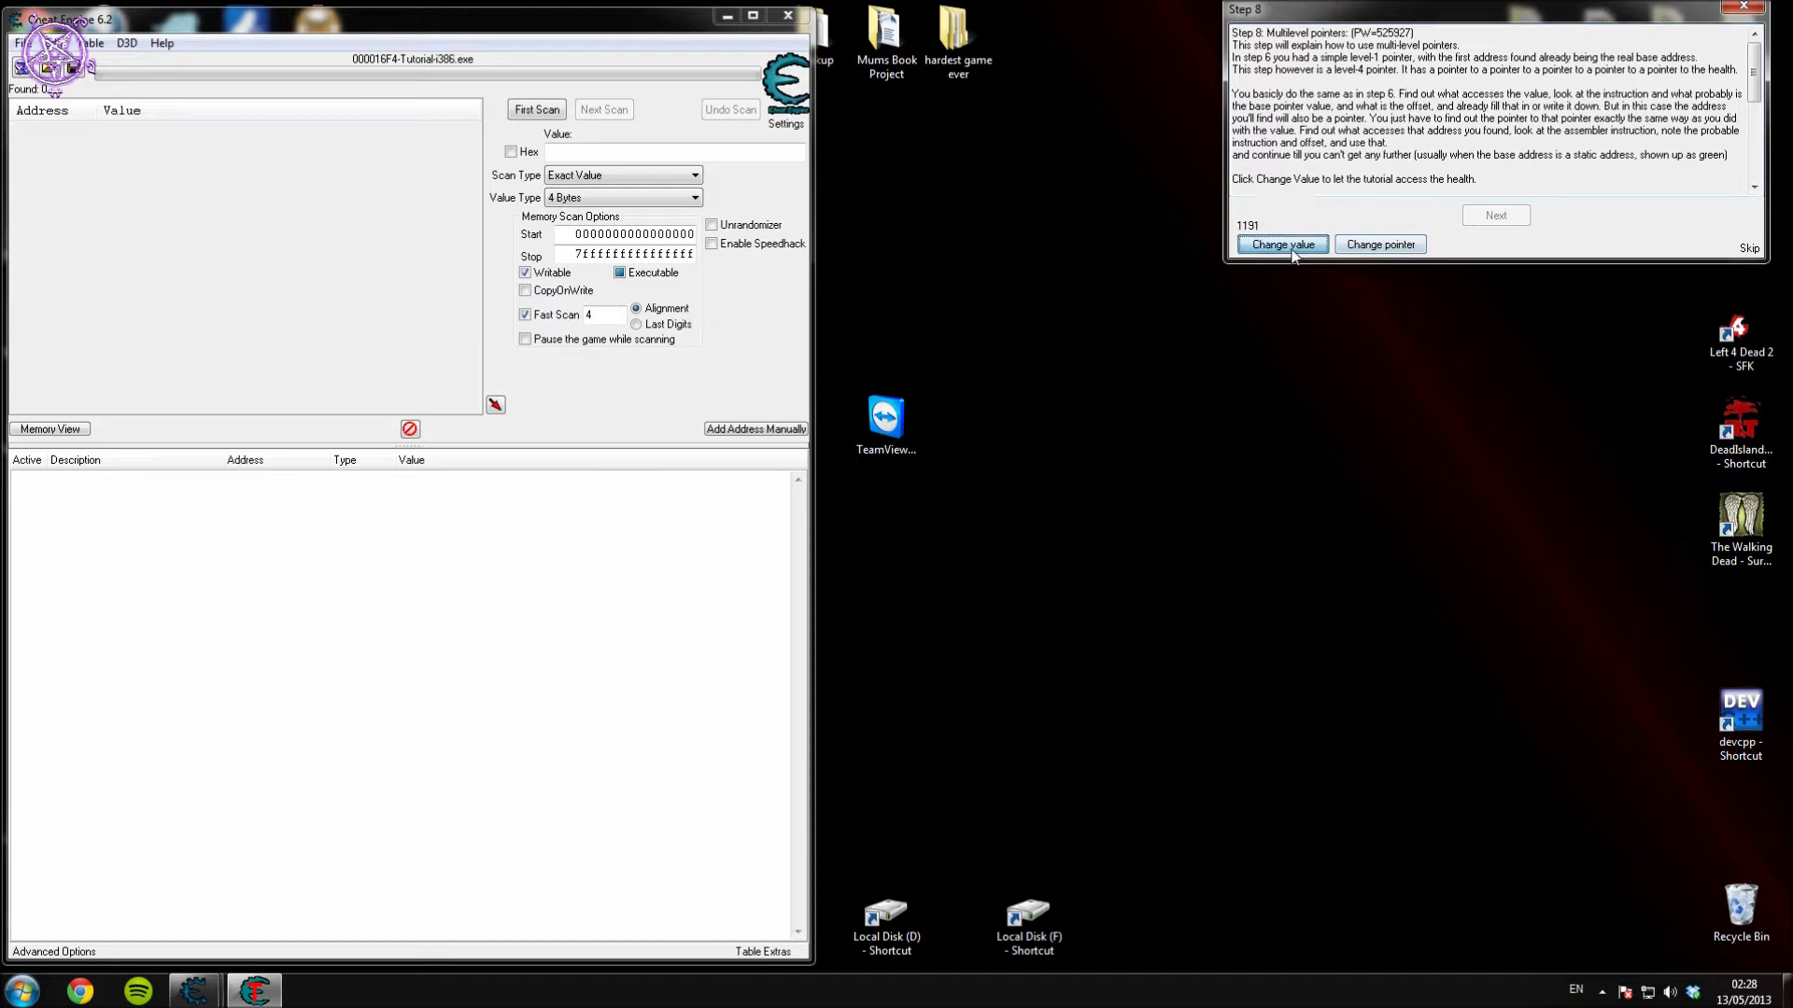
{"action": "mouse_move", "coordinate": [1753, 71]}
{"action": "left_mouse_down"}
{"action": "mouse_move", "coordinate": [1755, 163]}
{"action": "mouse_move", "coordinate": [1767, 39]}
{"action": "left_mouse_up"}
{"action": "left_click", "coordinate": [553, 114]}
{"action": "left_click", "coordinate": [1018, 497]}
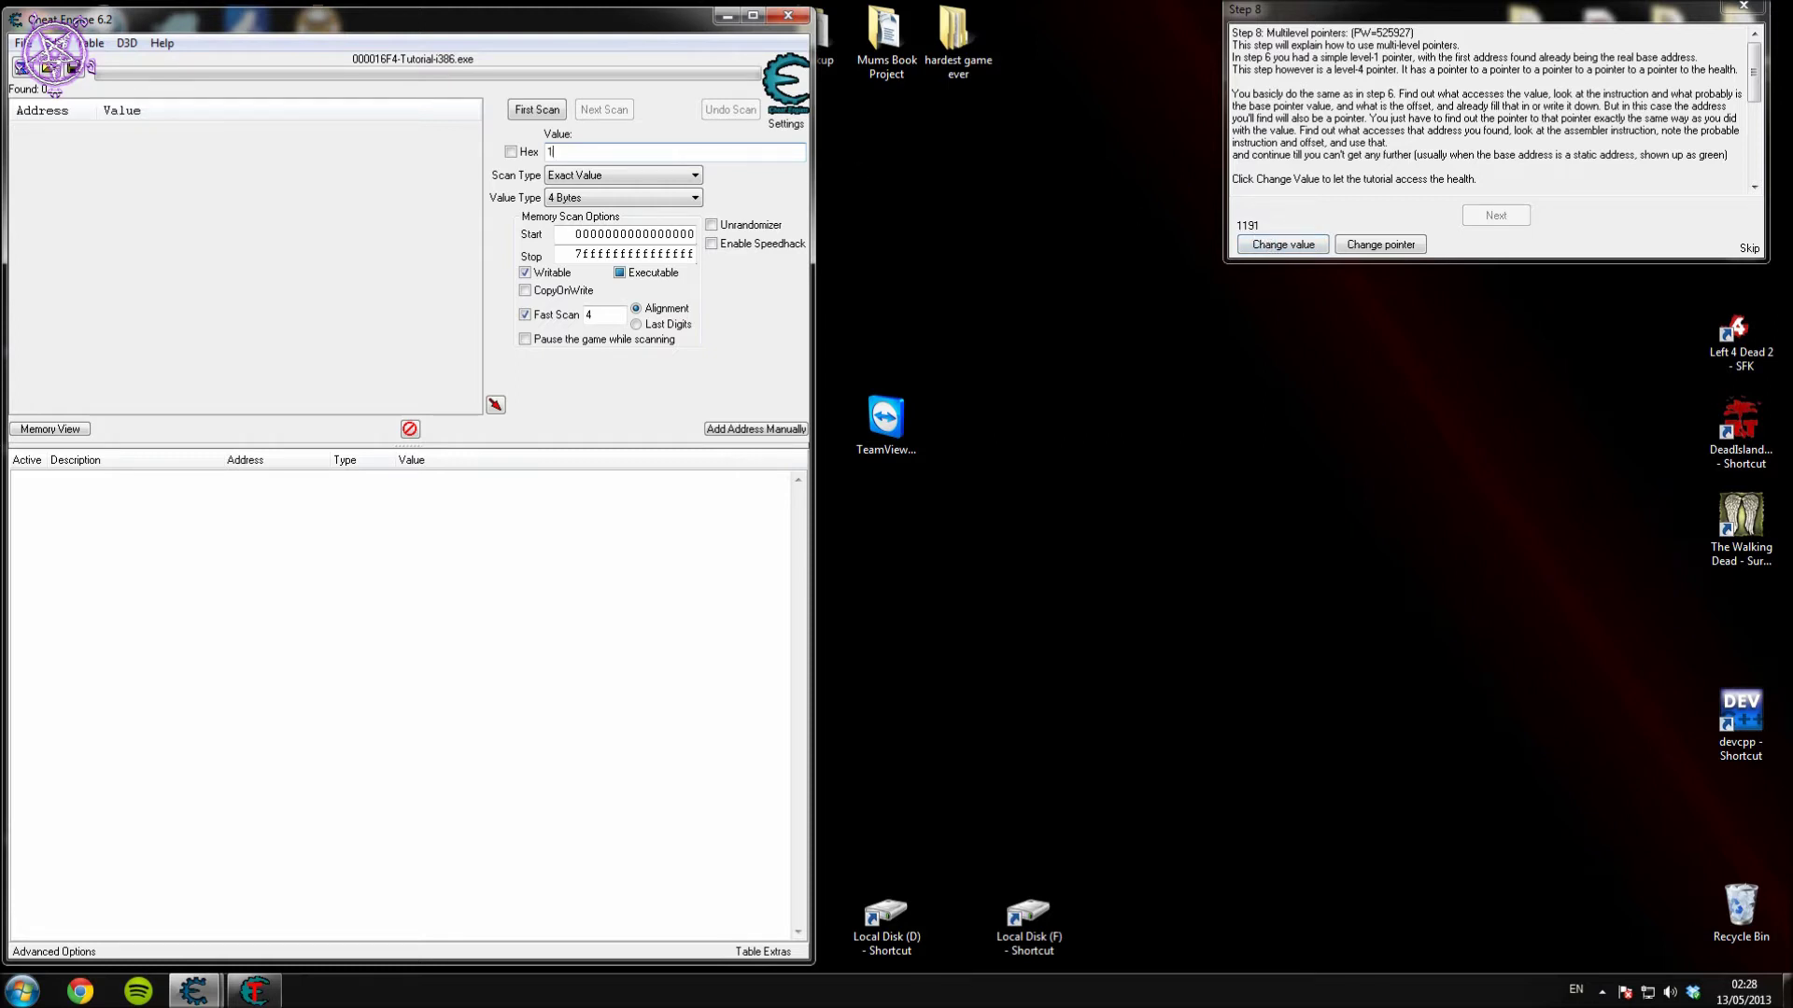
{"action": "left_click", "coordinate": [553, 112]}
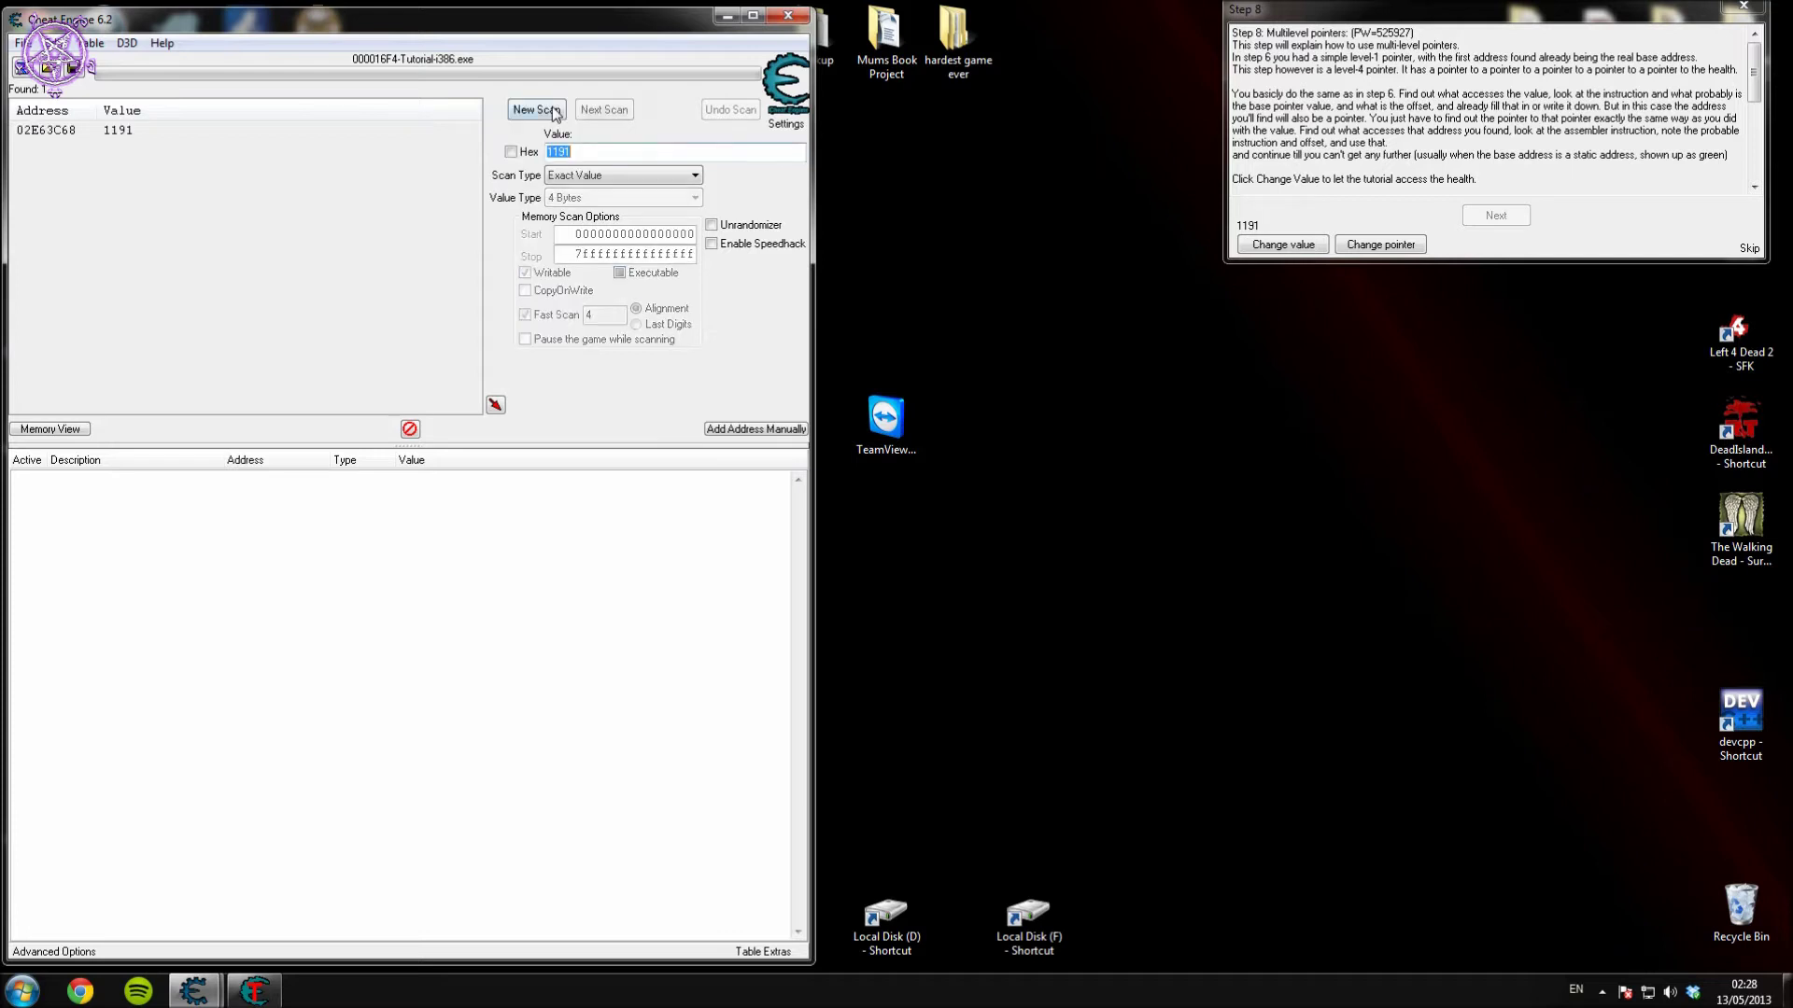
{"action": "double_click", "coordinate": [123, 134]}
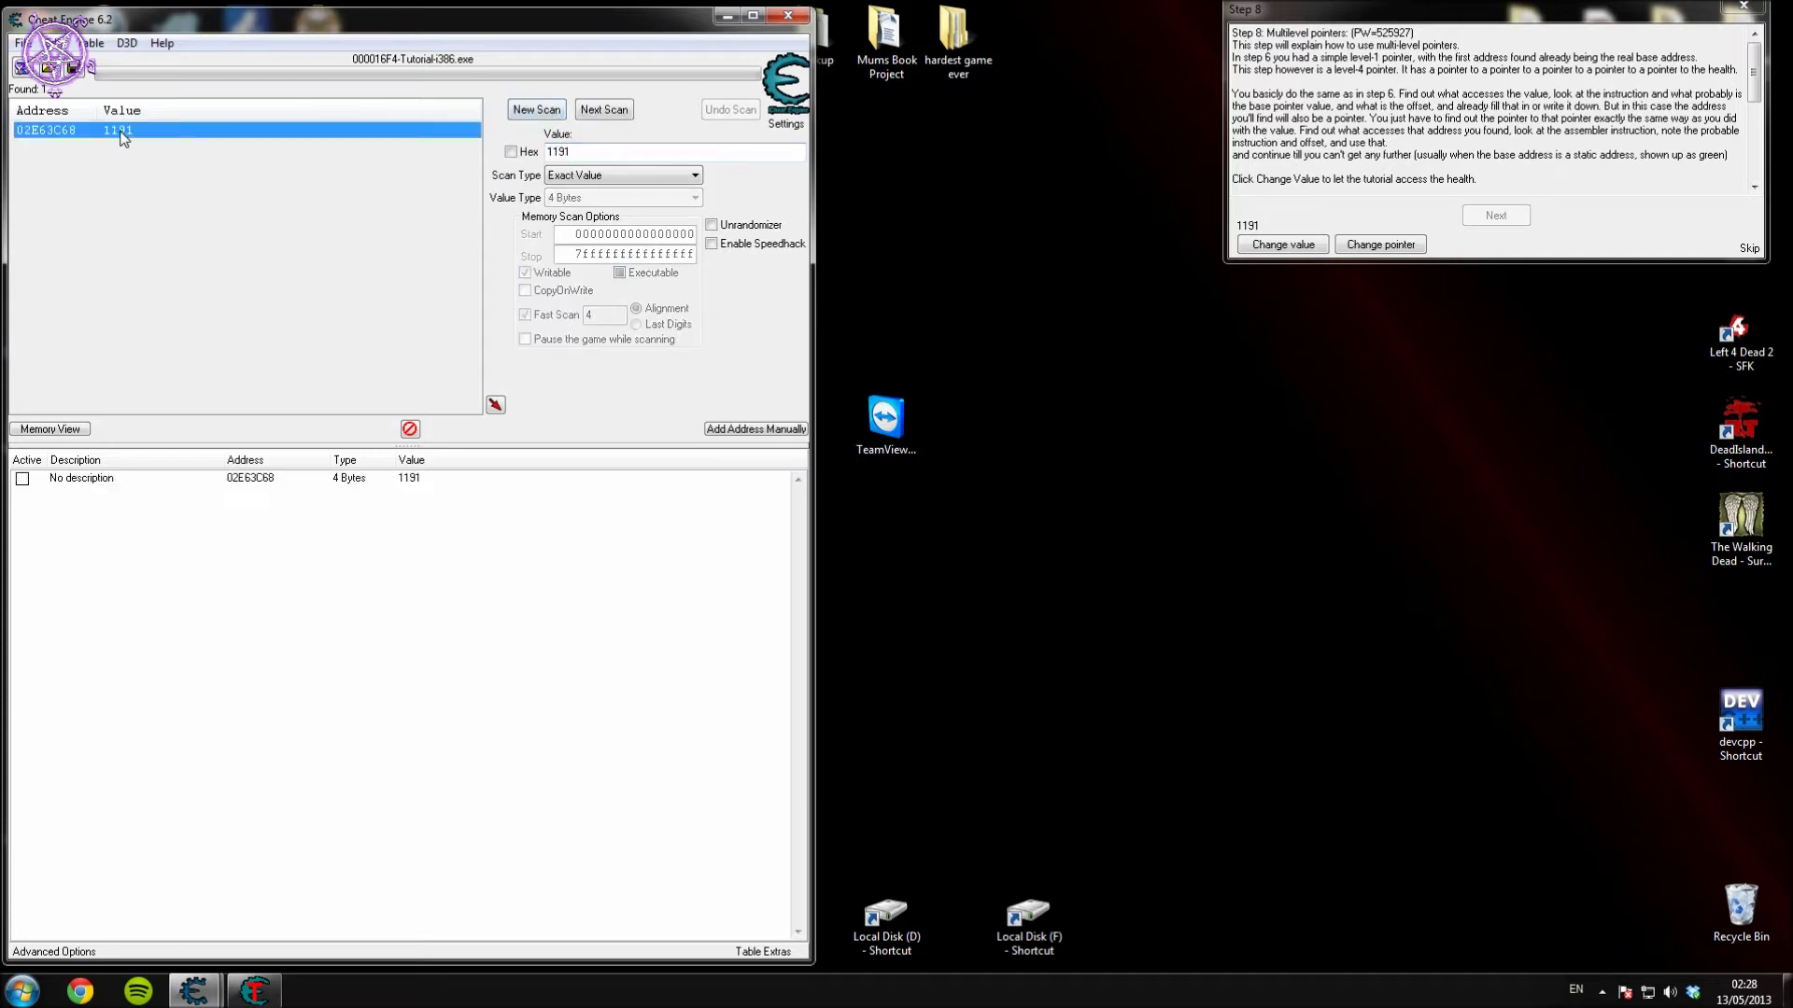
Change health to 2973 and run 'Find out what writes to this address' on 02E63C68.
{"action": "left_click", "coordinate": [1283, 245]}
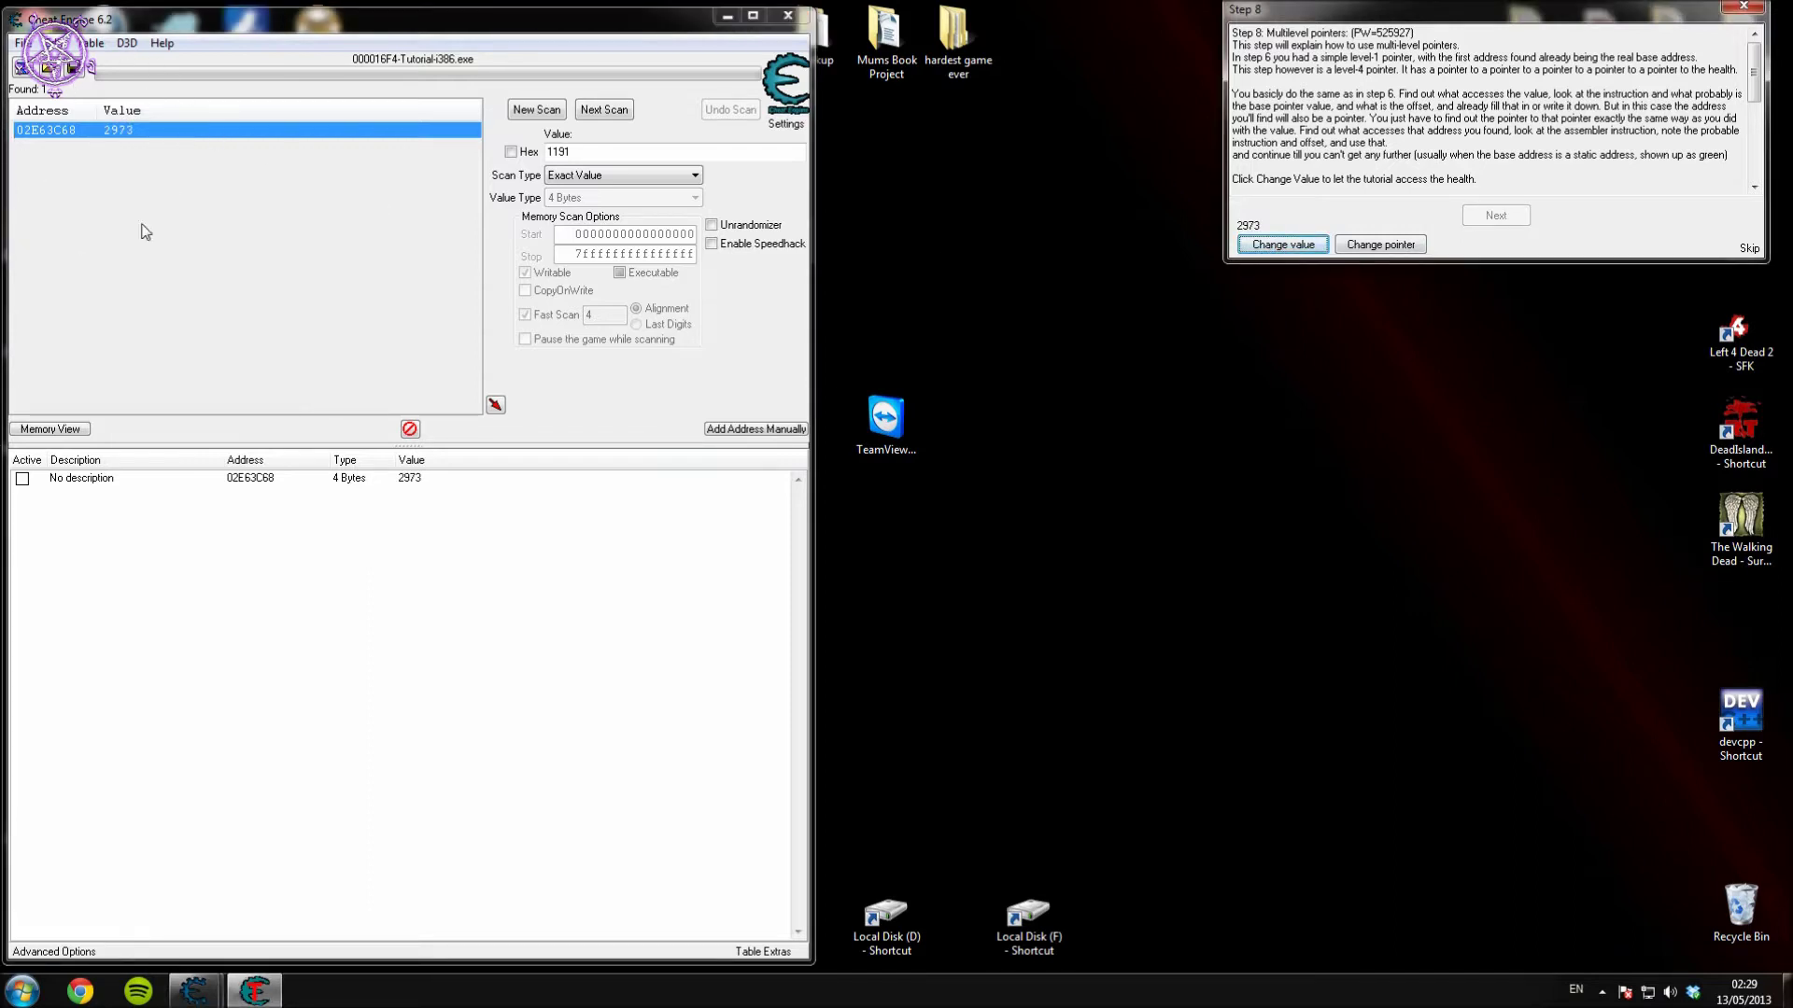
{"action": "left_click", "coordinate": [422, 481]}
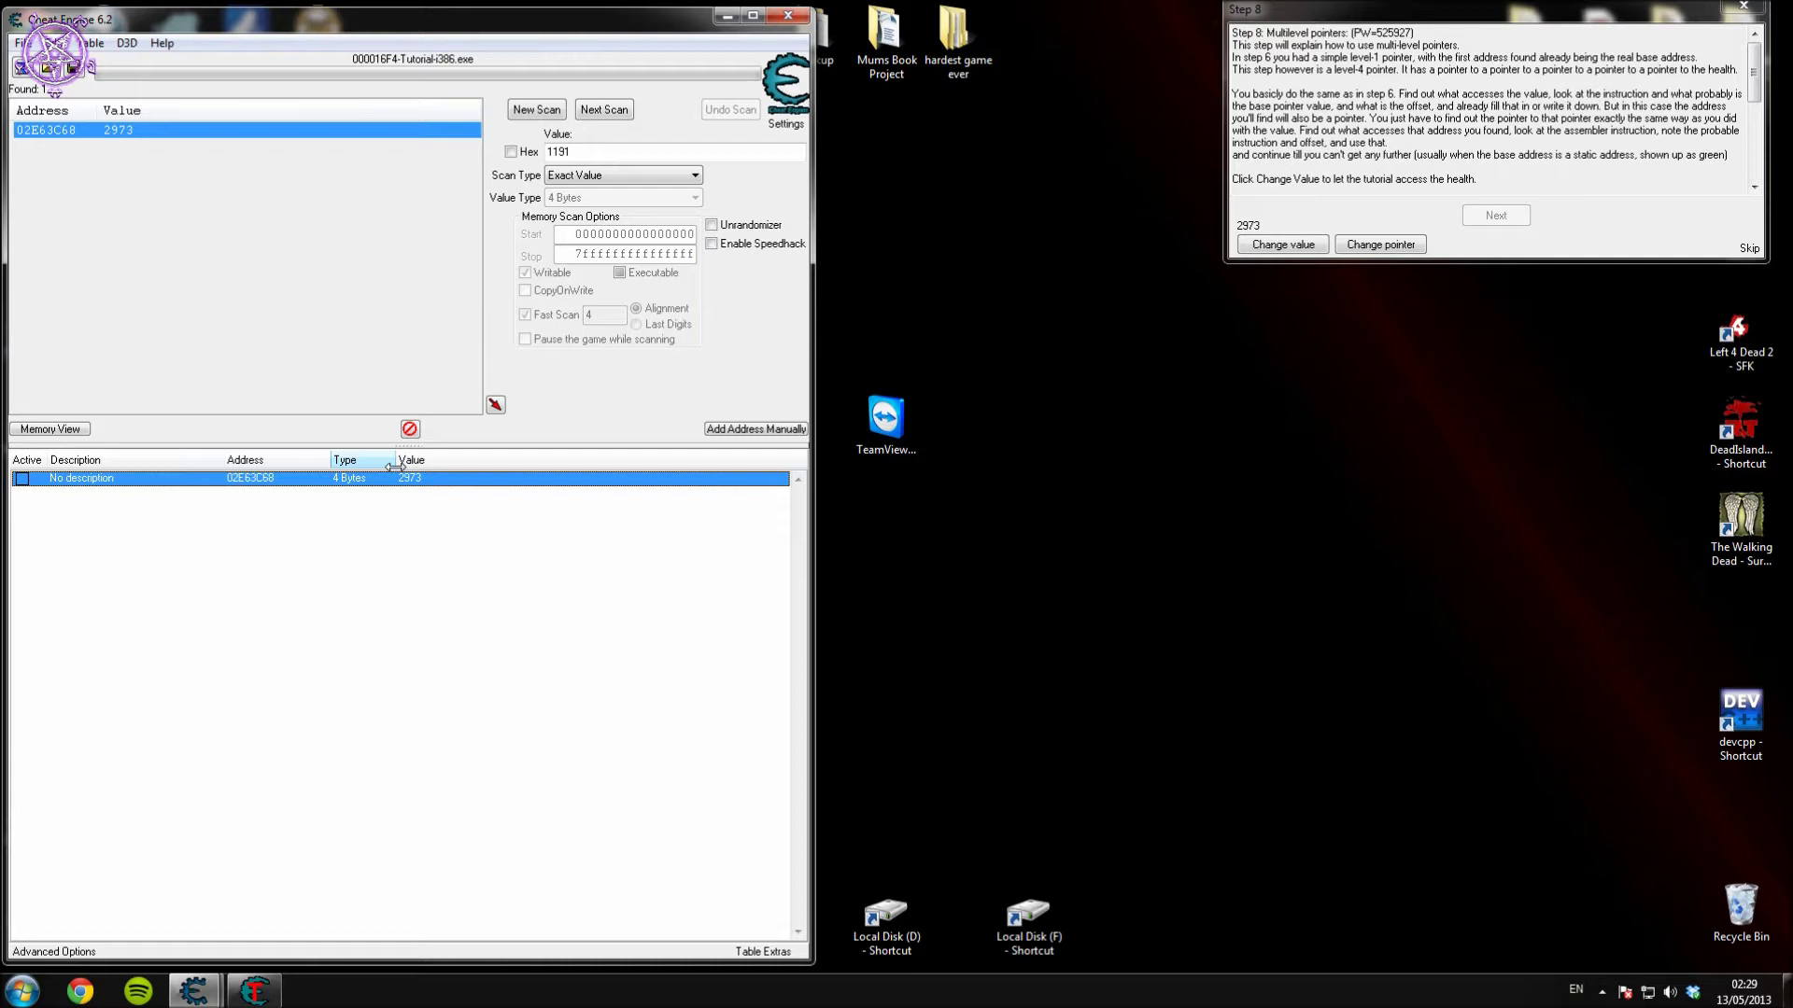
{"action": "right_click", "coordinate": [383, 482]}
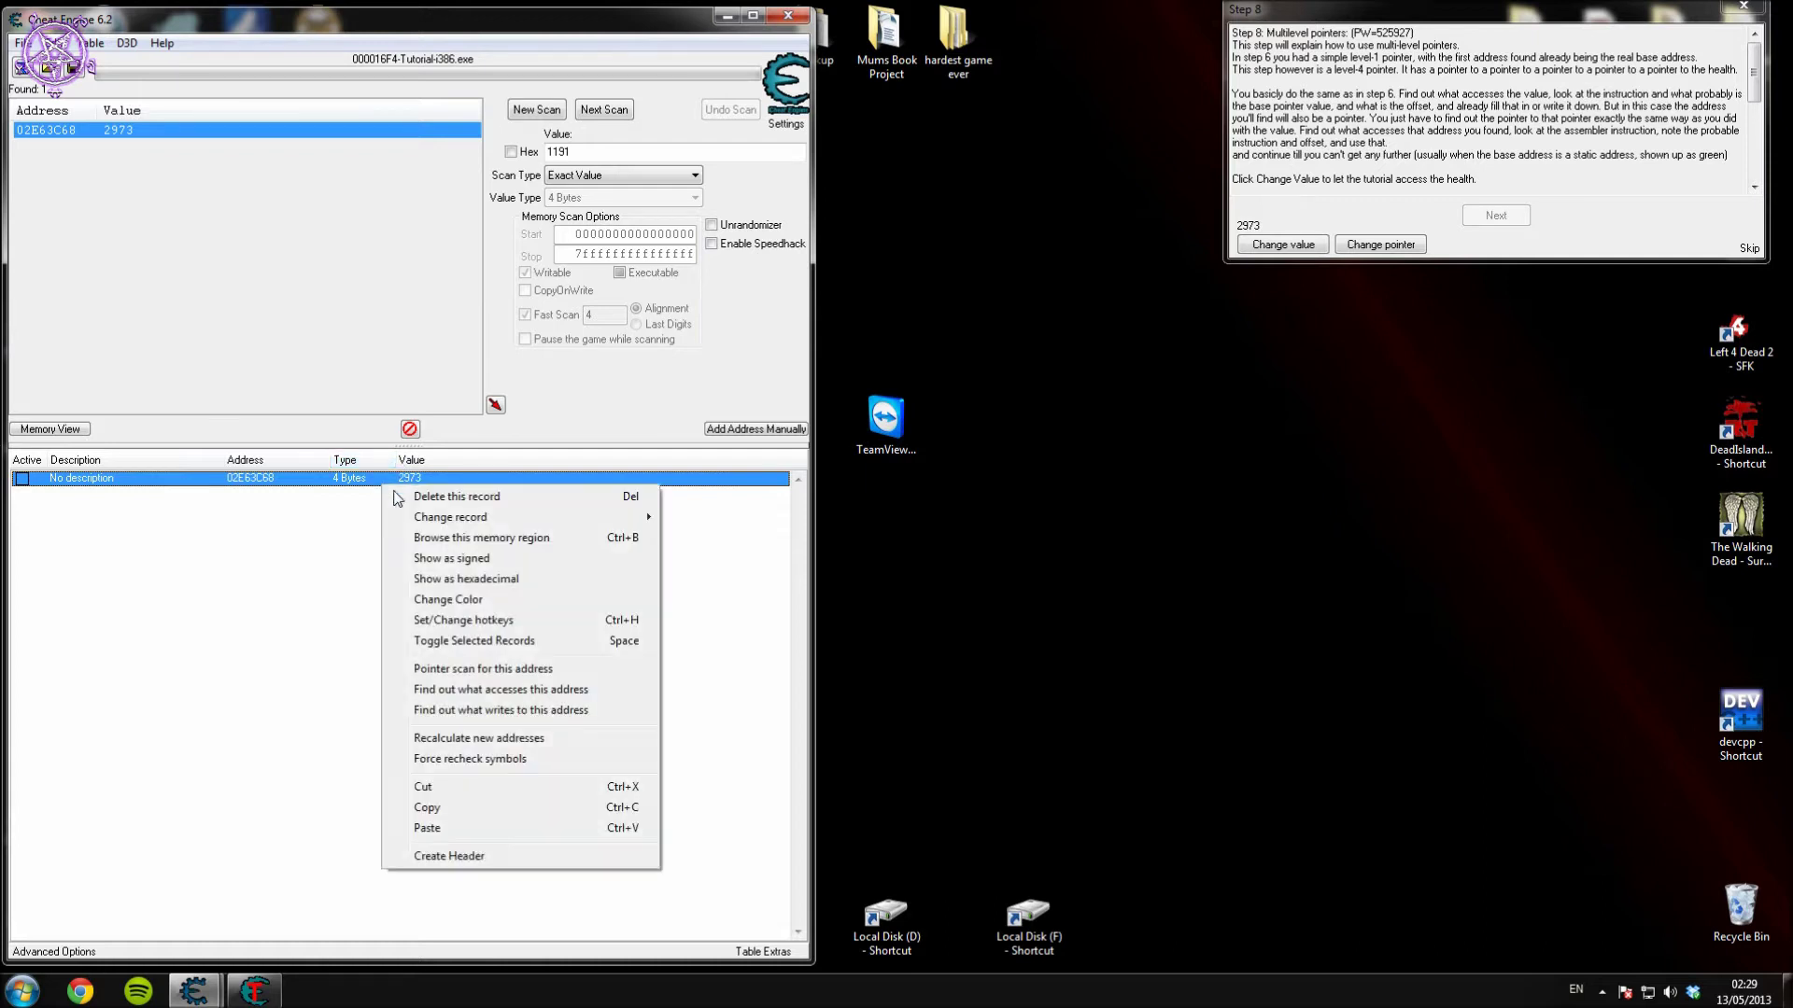
{"action": "left_click", "coordinate": [588, 709]}
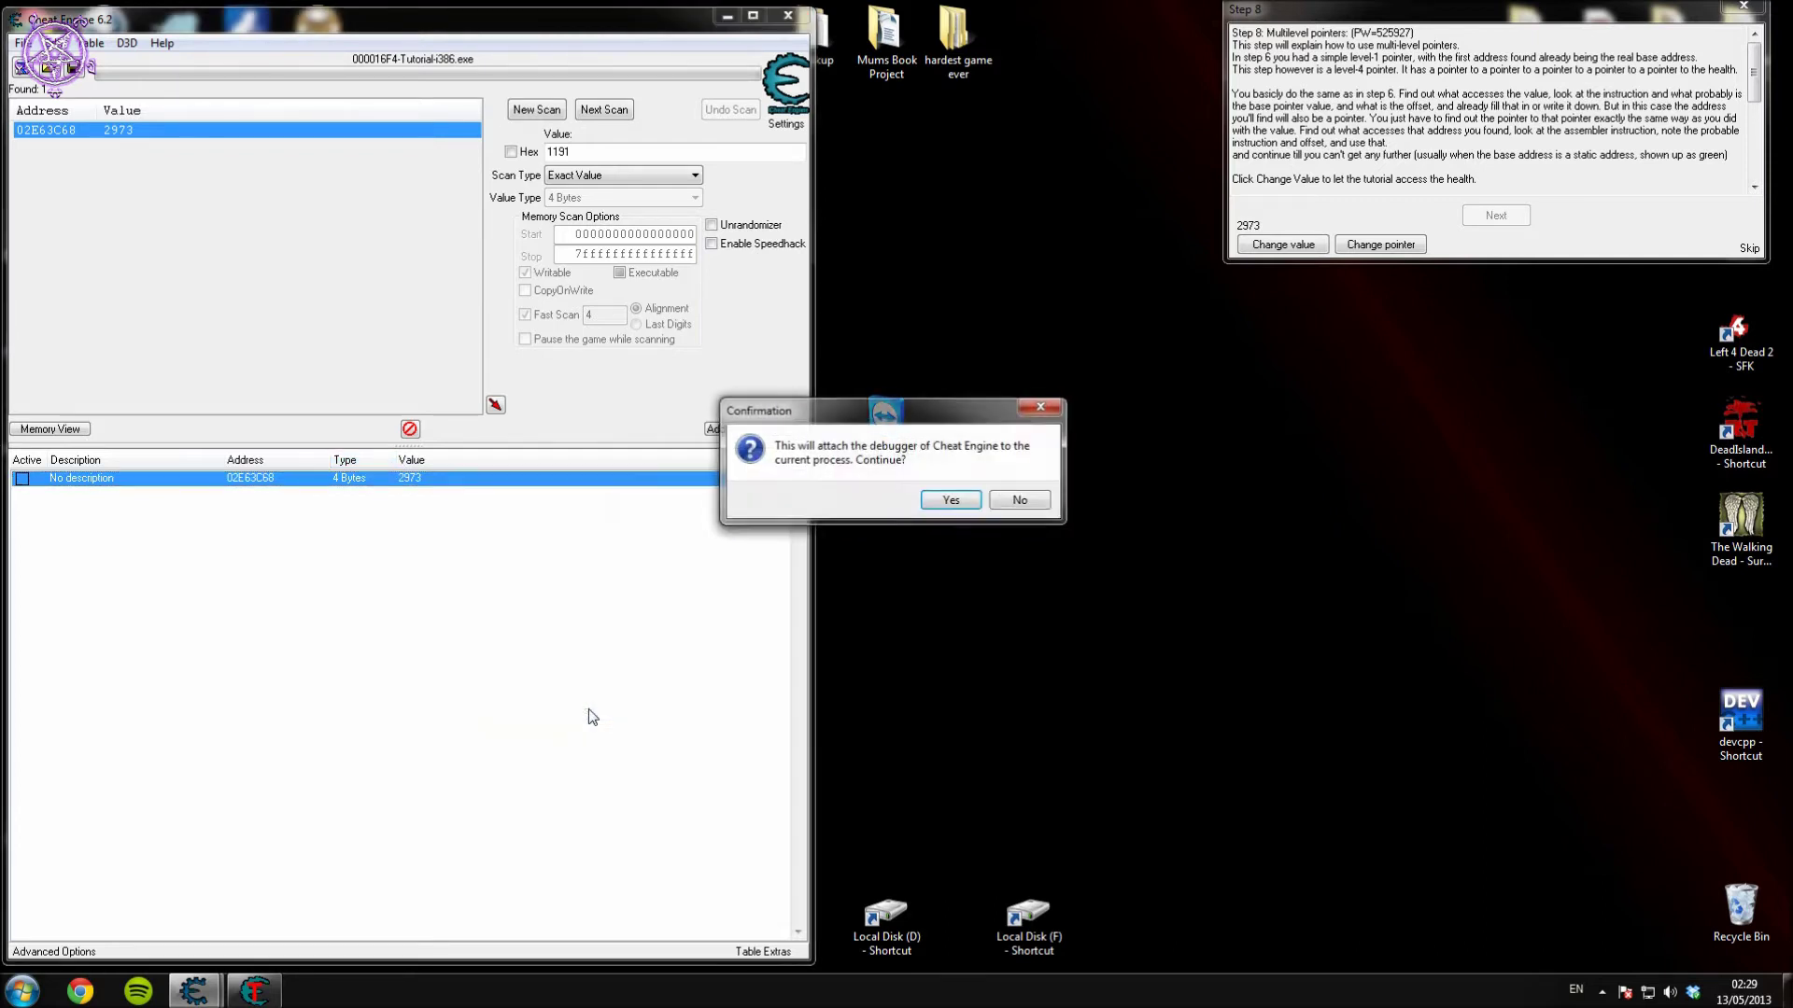
Attach the debugger, change health to 853, and inspect the mov [esi+18],eax write at 00424AC5.
{"action": "left_click", "coordinate": [951, 502]}
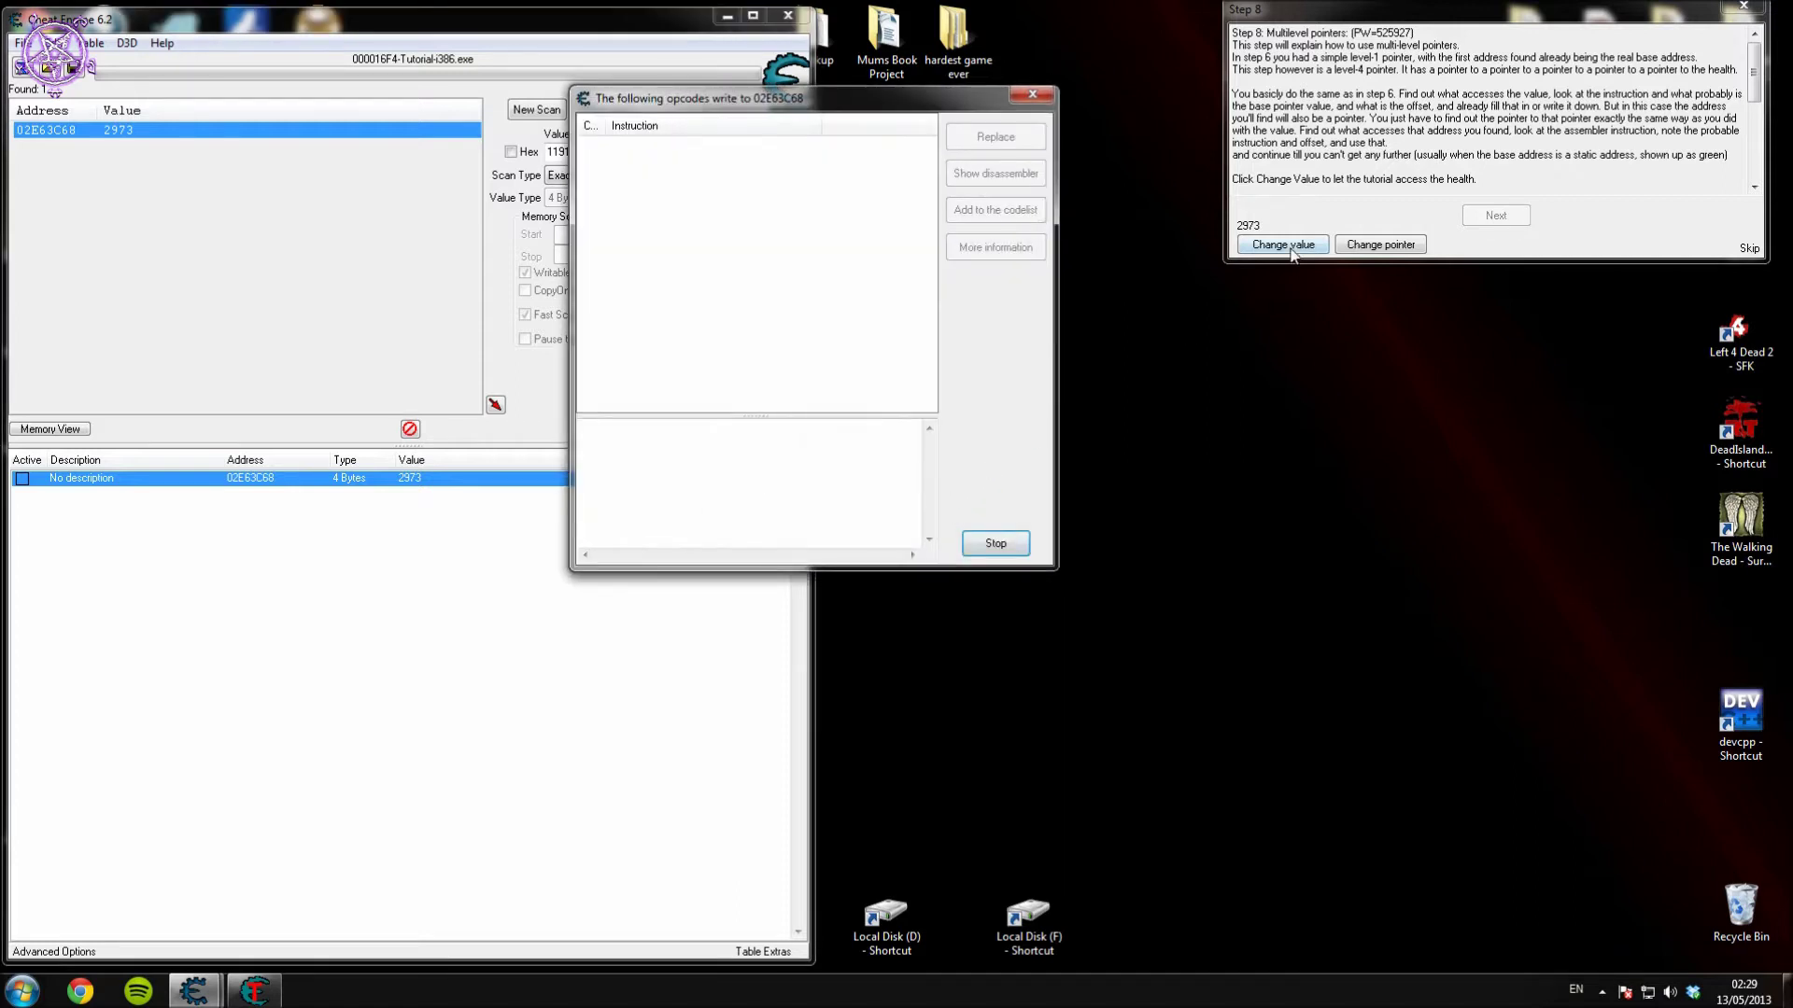
{"action": "left_click", "coordinate": [1284, 246]}
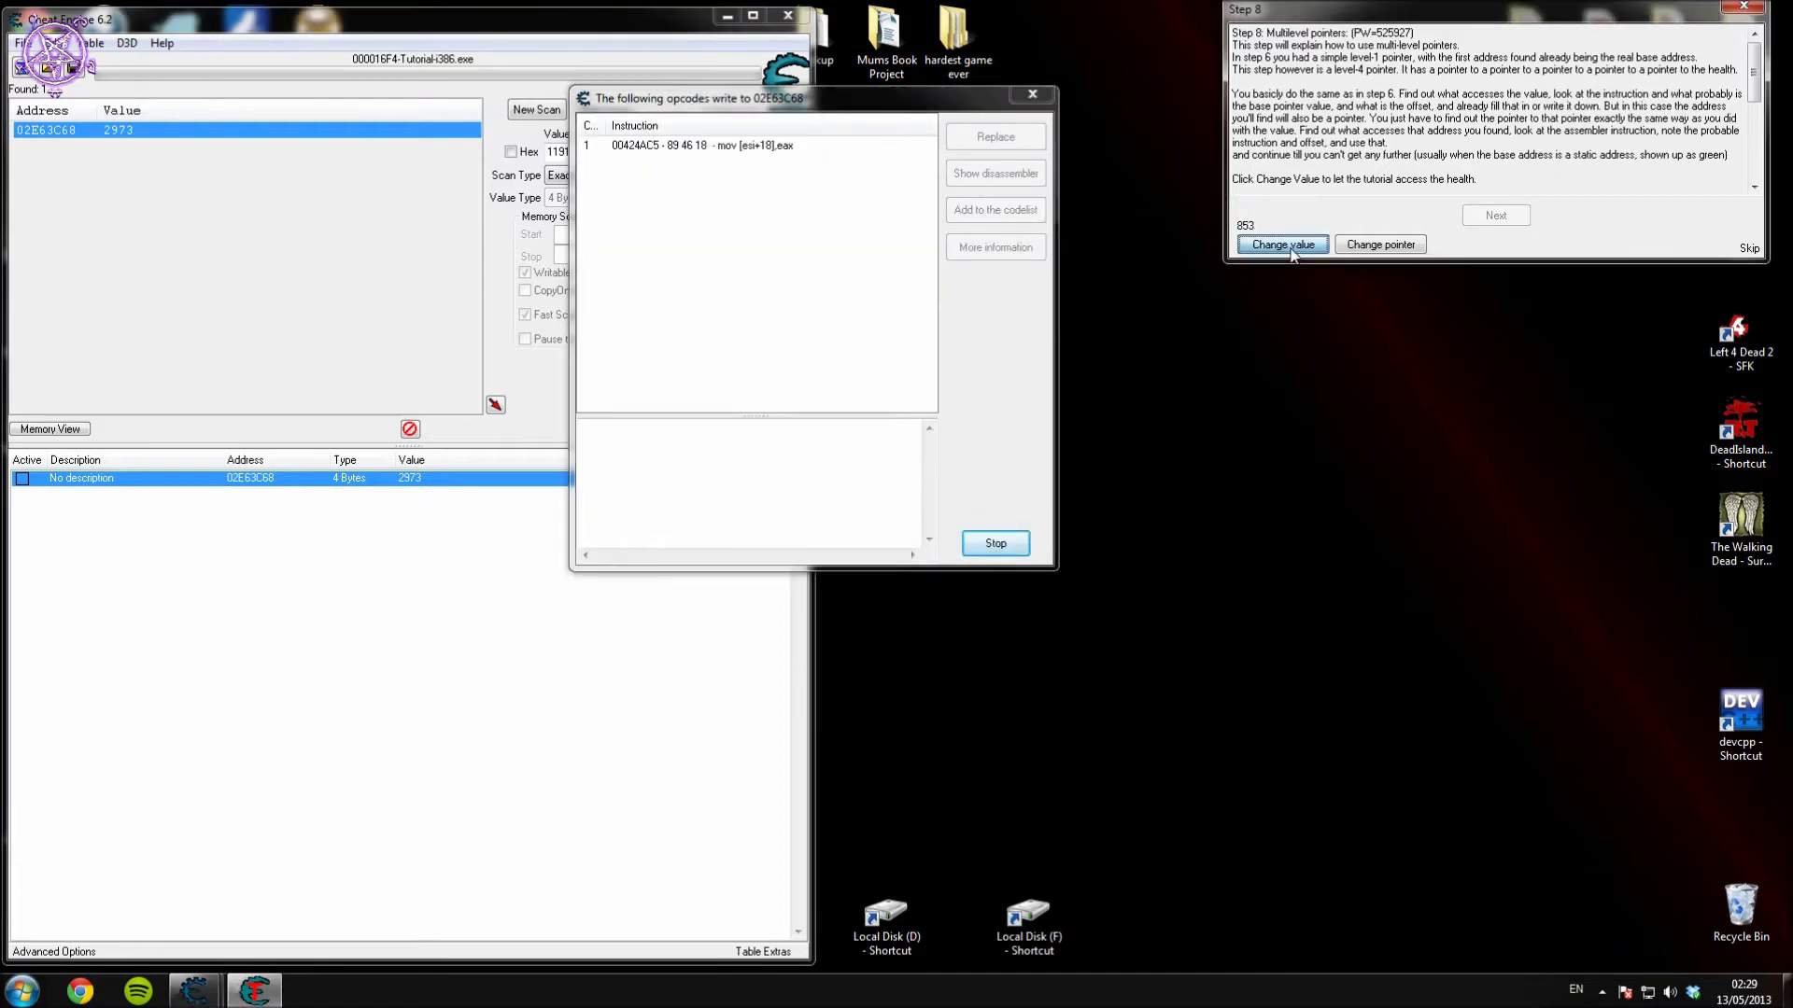
{"action": "left_click", "coordinate": [678, 148]}
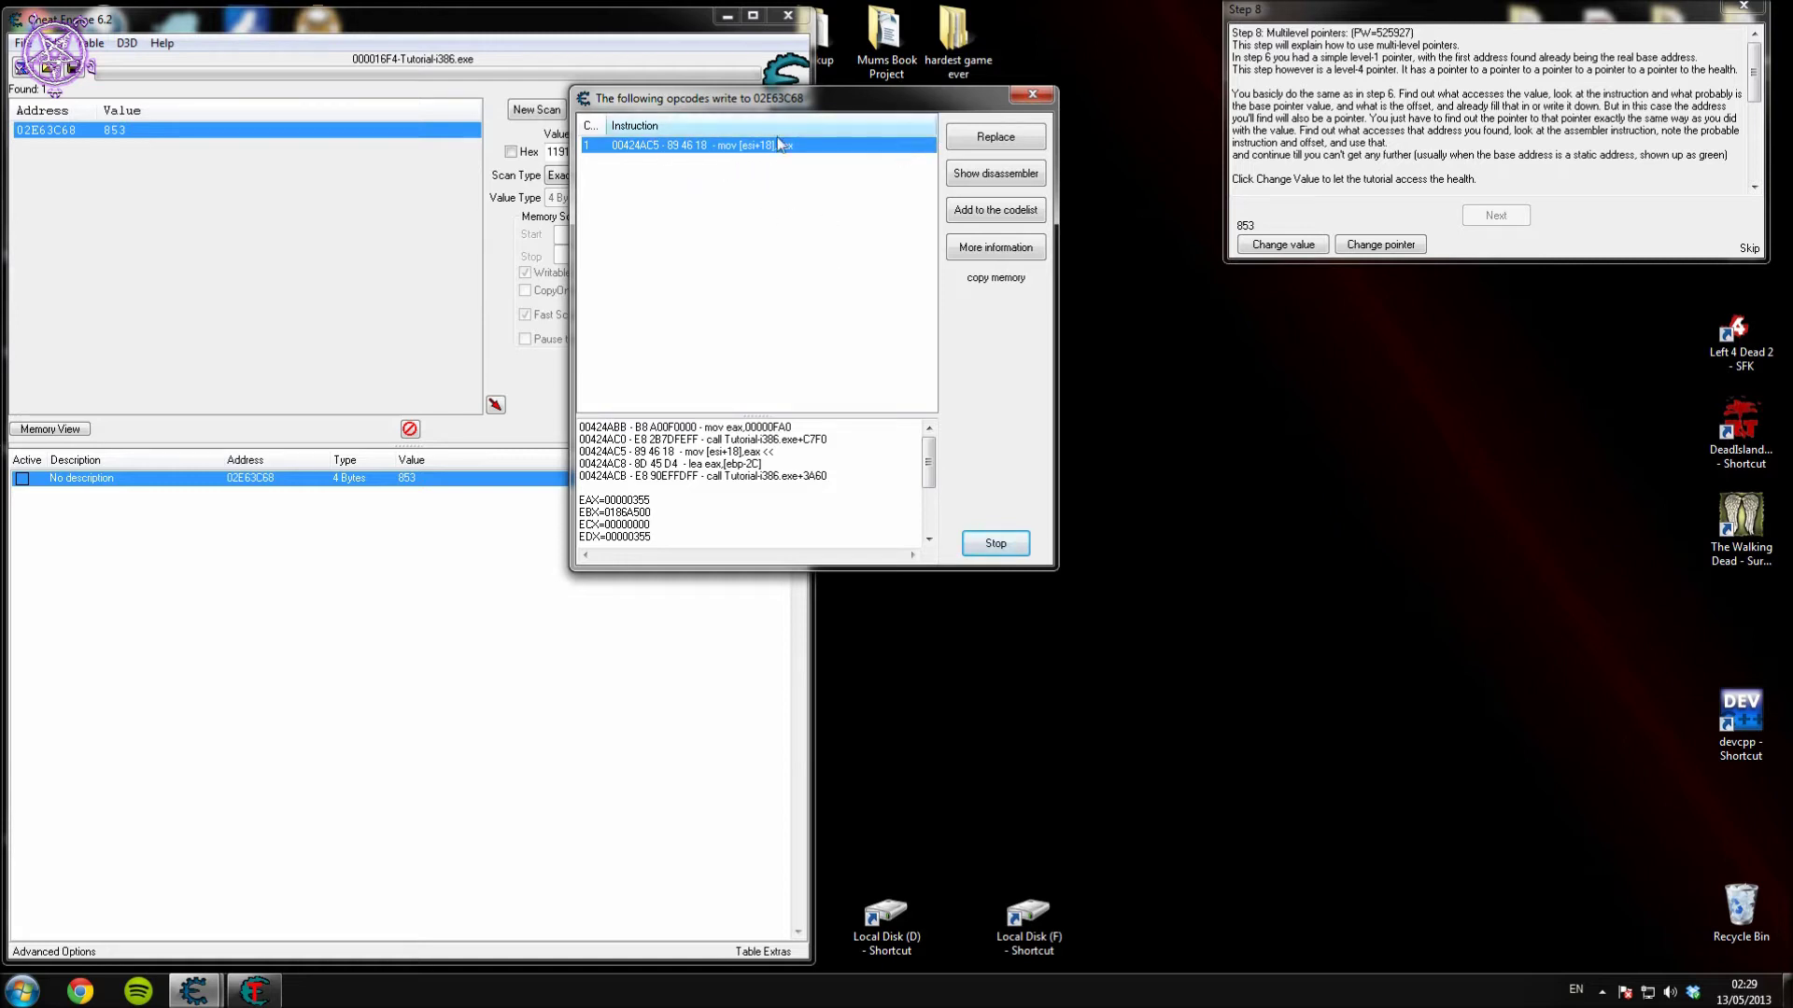
{"action": "left_click_drag", "start_coordinate": [803, 570], "coordinate": [809, 674]}
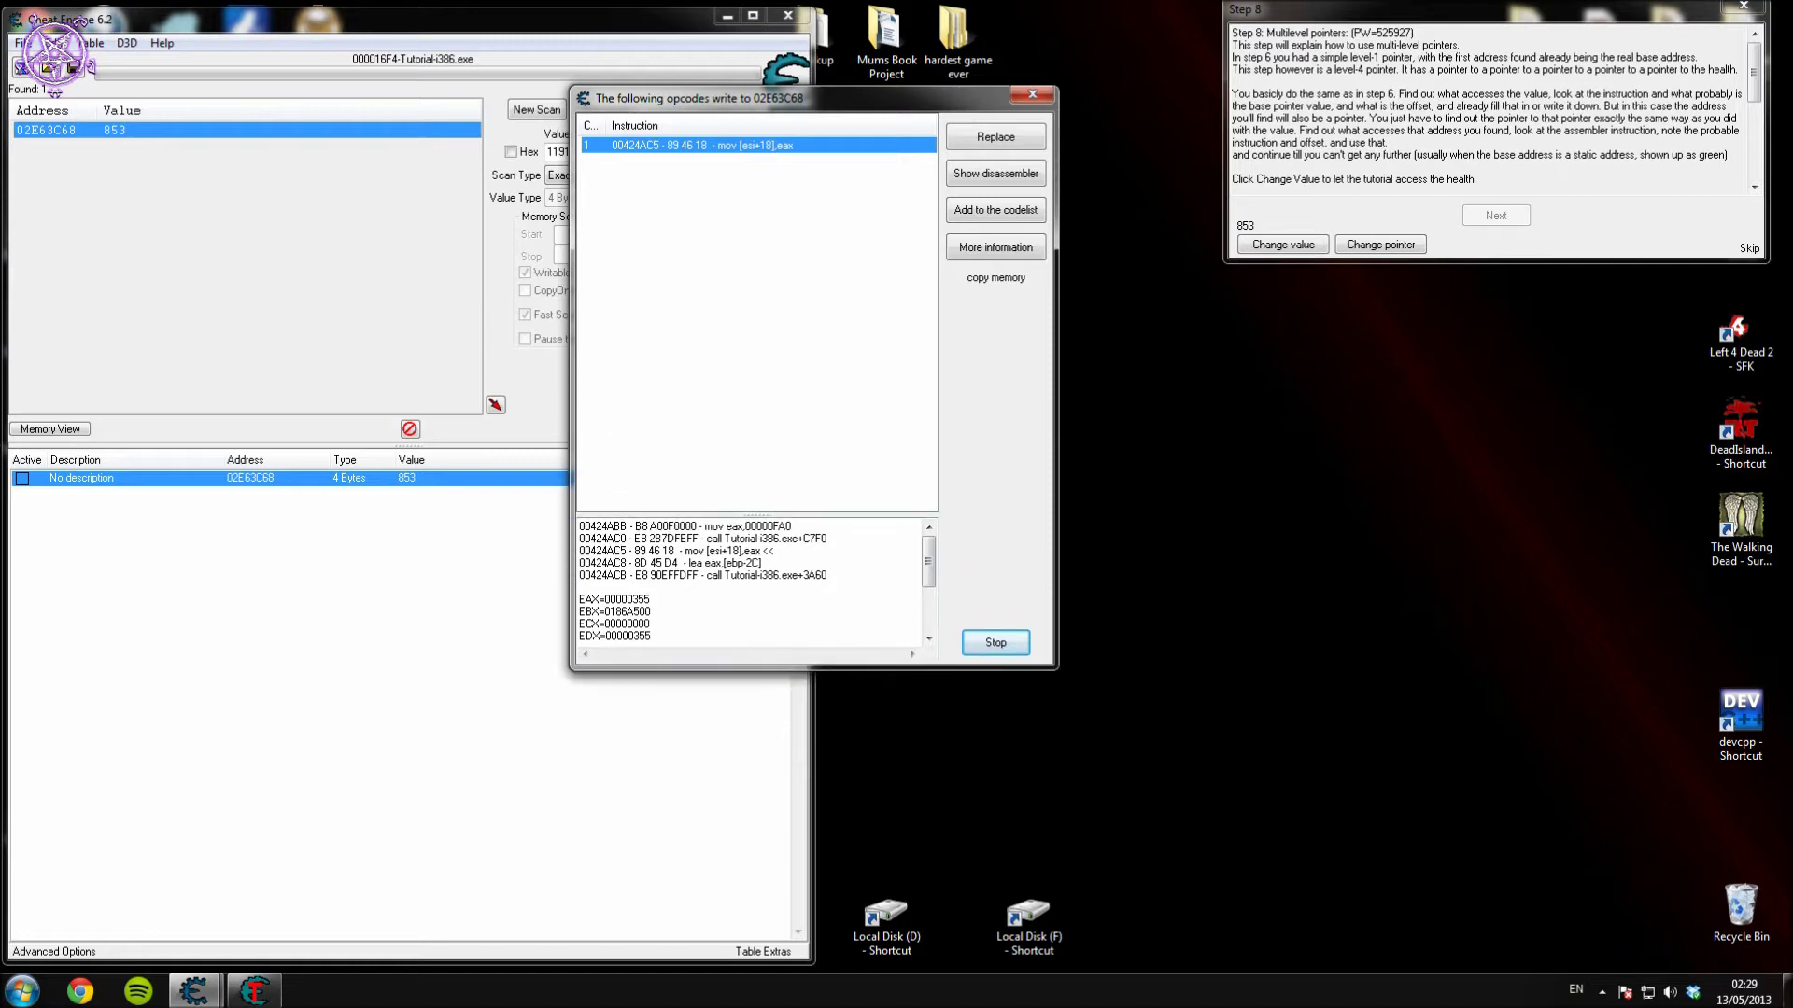
{"action": "double_click", "coordinate": [712, 149]}
Review the extra info window, select the ESI value, then close extra info.
{"action": "left_click_drag", "start_coordinate": [562, 158], "coordinate": [1230, 203]}
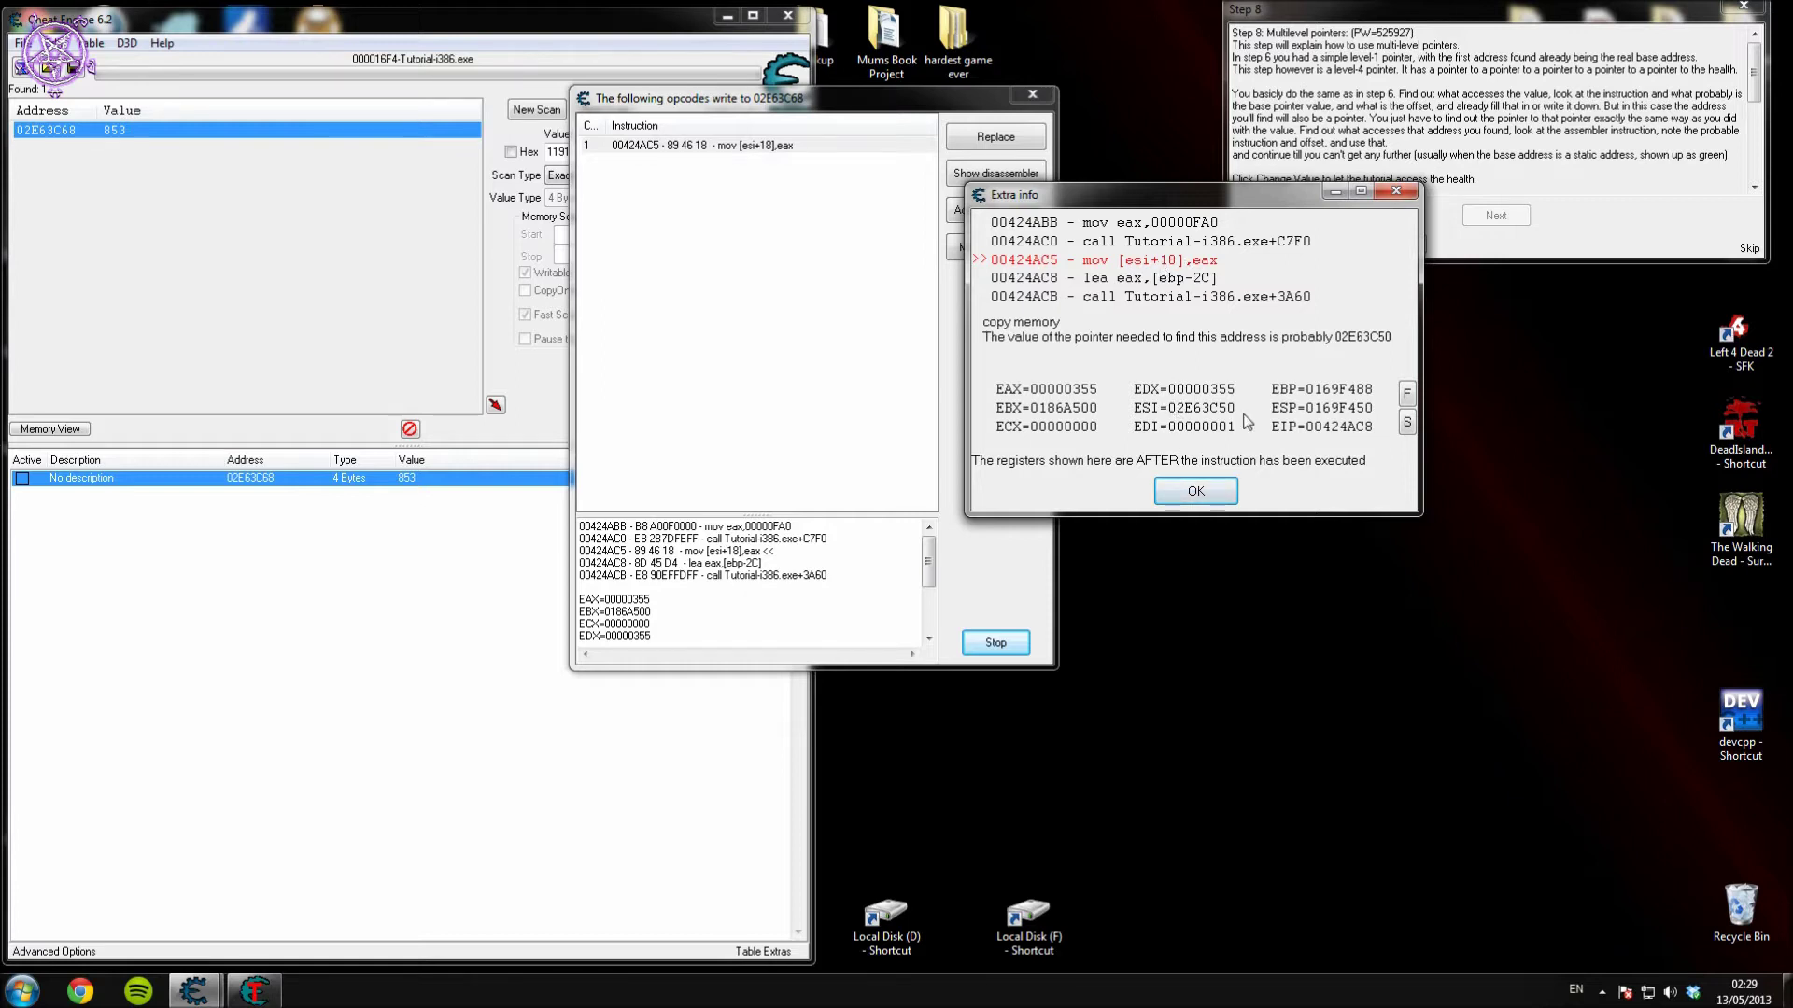
{"action": "left_click_drag", "start_coordinate": [928, 563], "coordinate": [928, 584]}
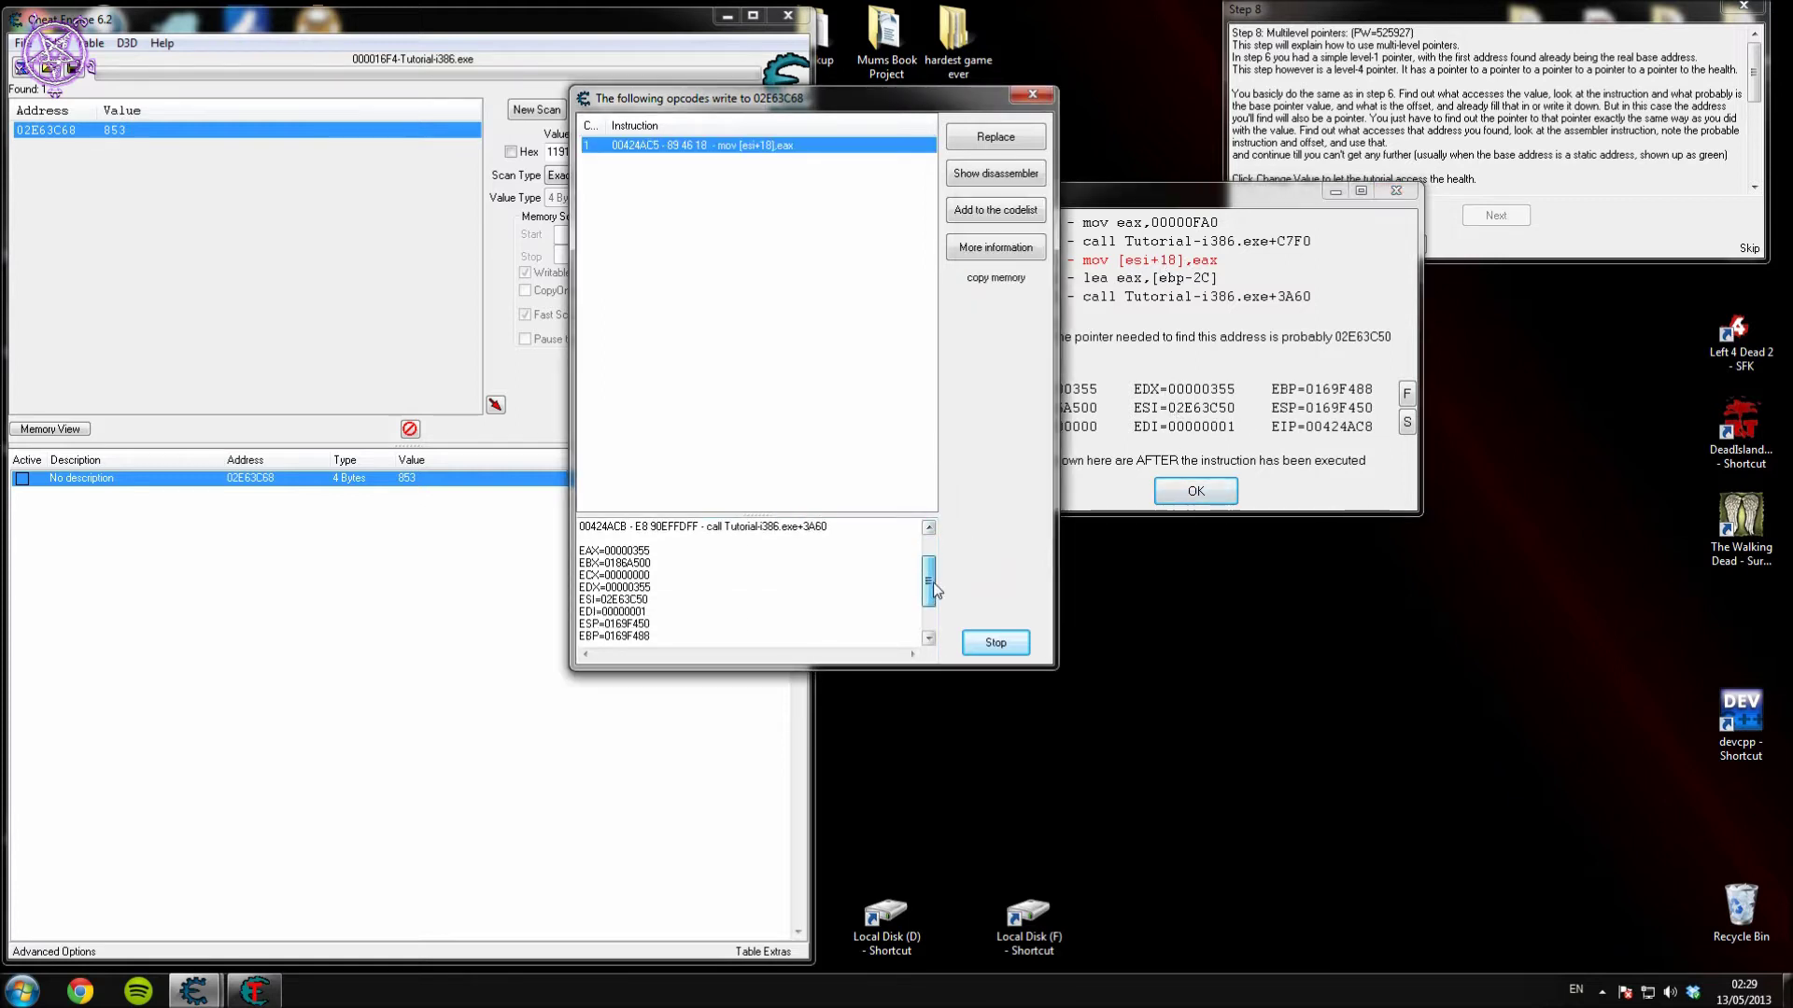
{"action": "left_click_drag", "start_coordinate": [618, 599], "coordinate": [648, 600]}
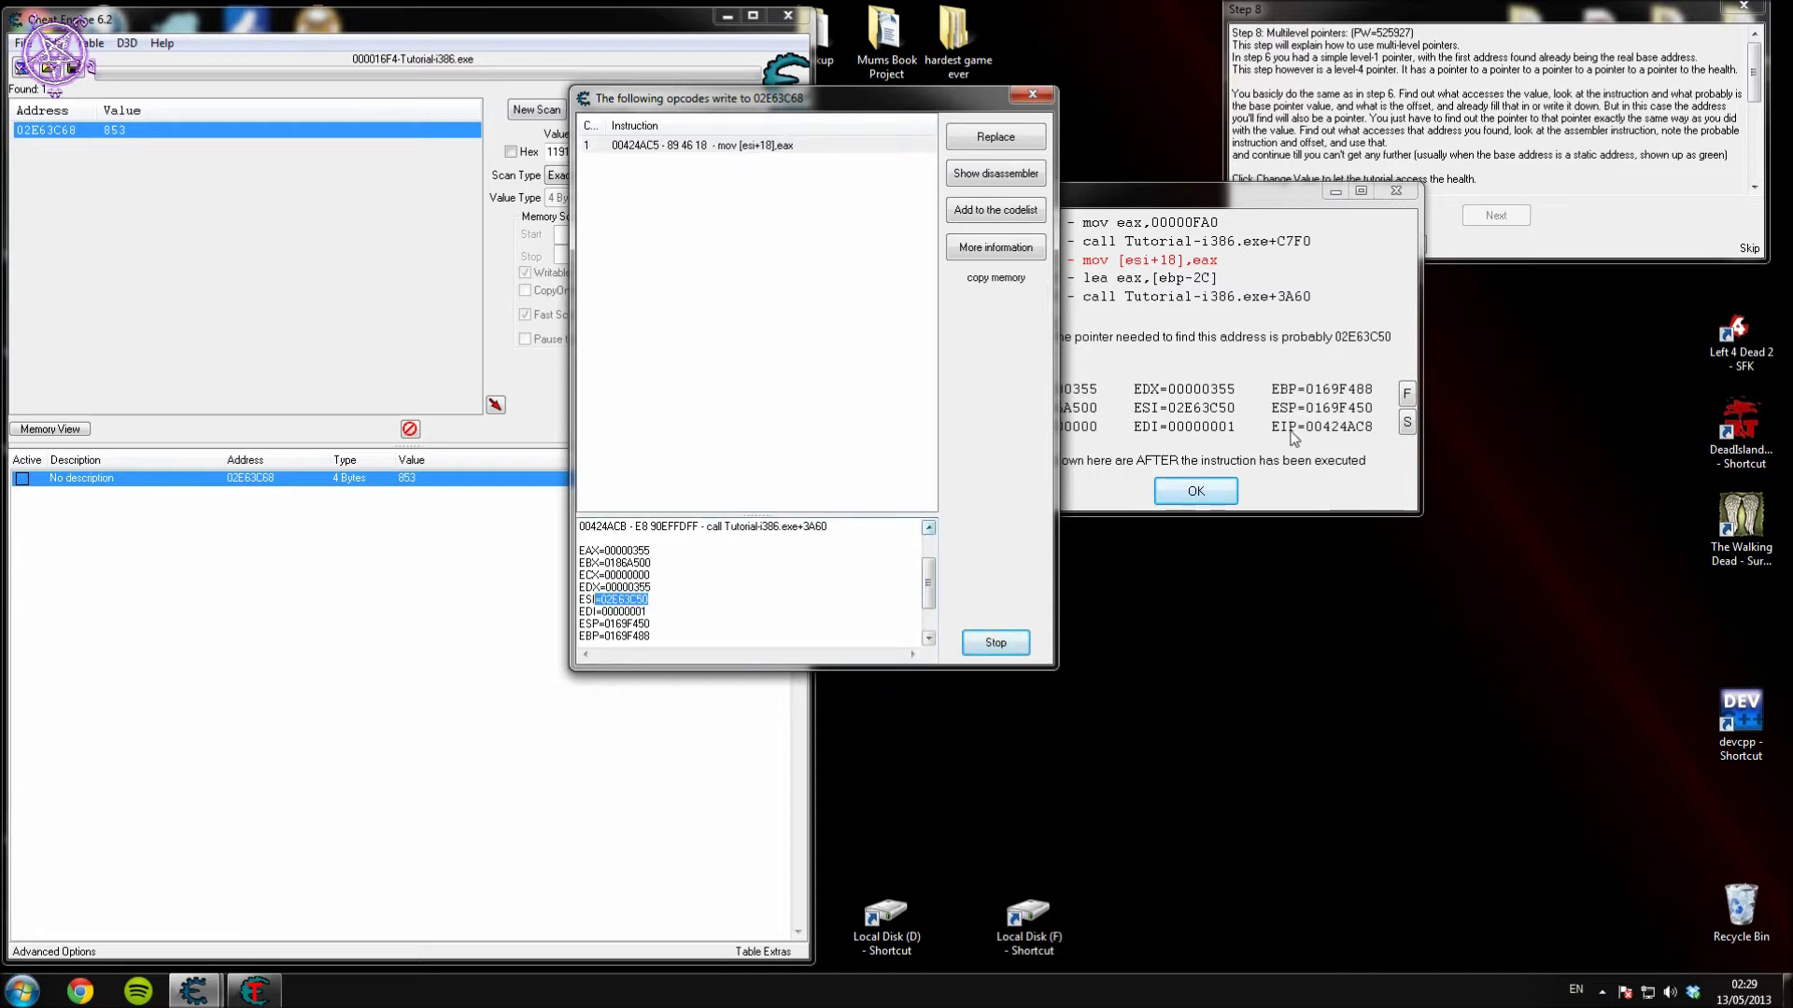
{"action": "left_click", "coordinate": [1396, 191]}
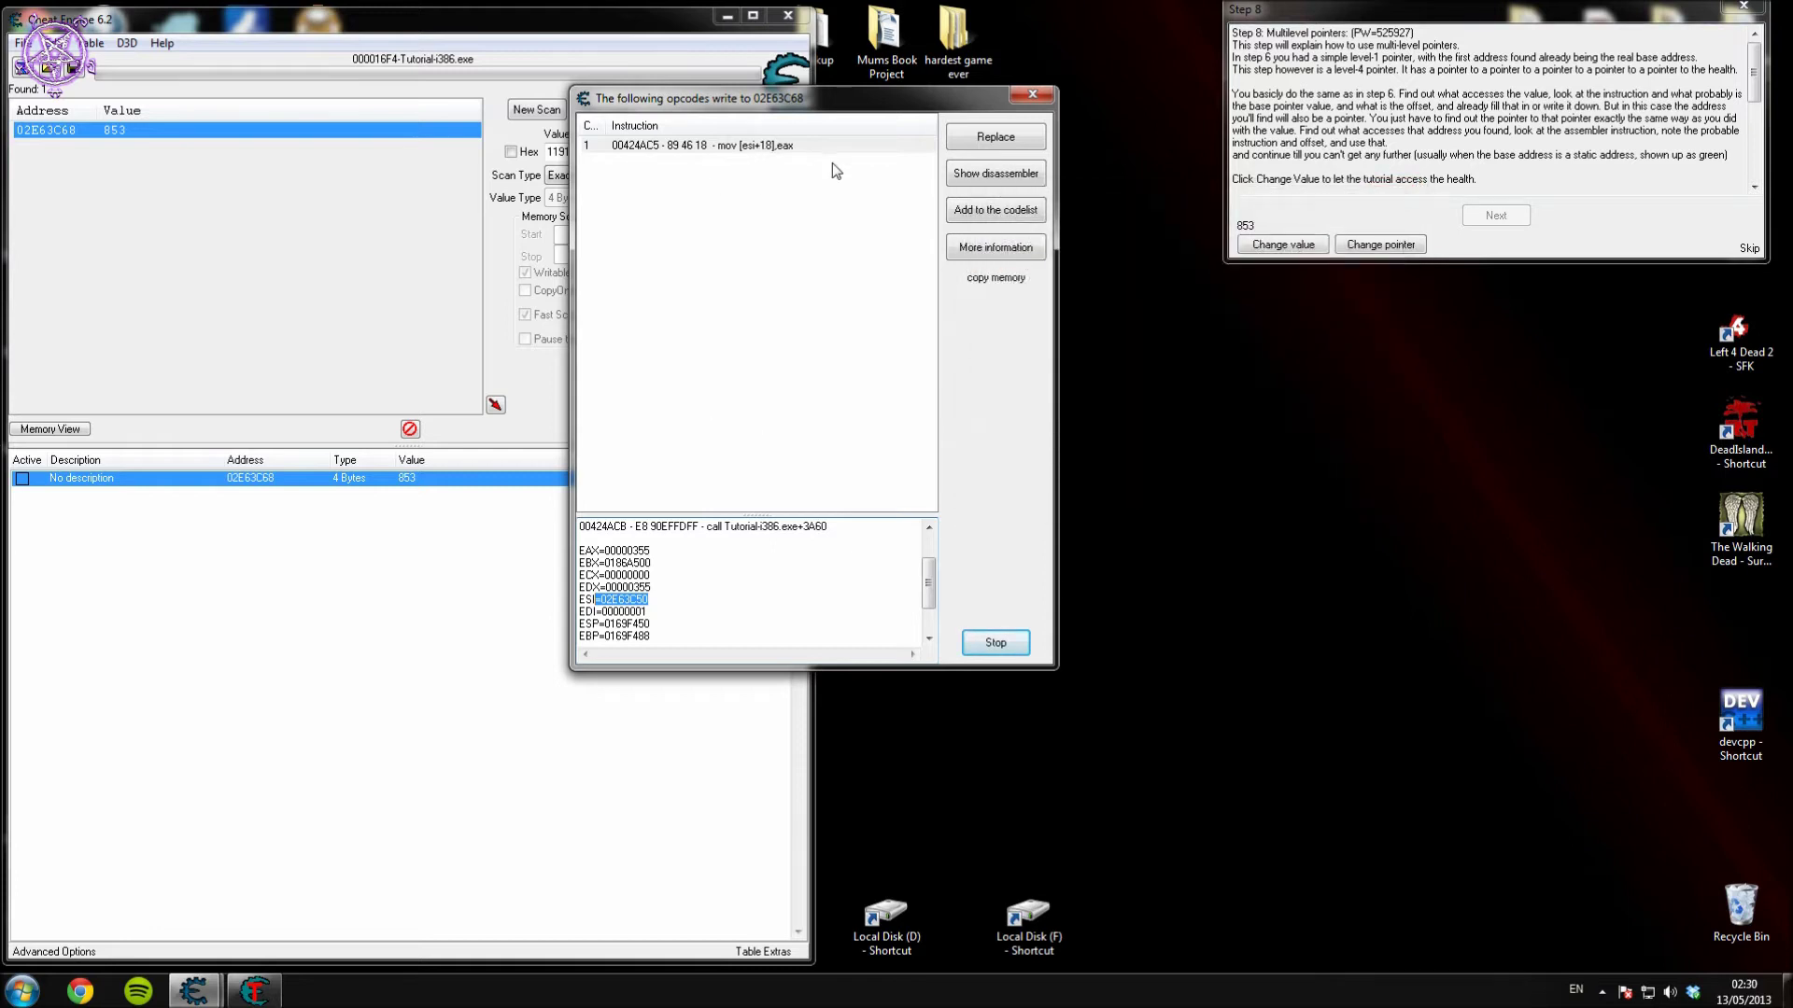
Copy the ESI value 02E63C50, close the opcode window, and clear results with New Scan.
{"action": "left_click", "coordinate": [648, 600]}
{"action": "right_click", "coordinate": [638, 600]}
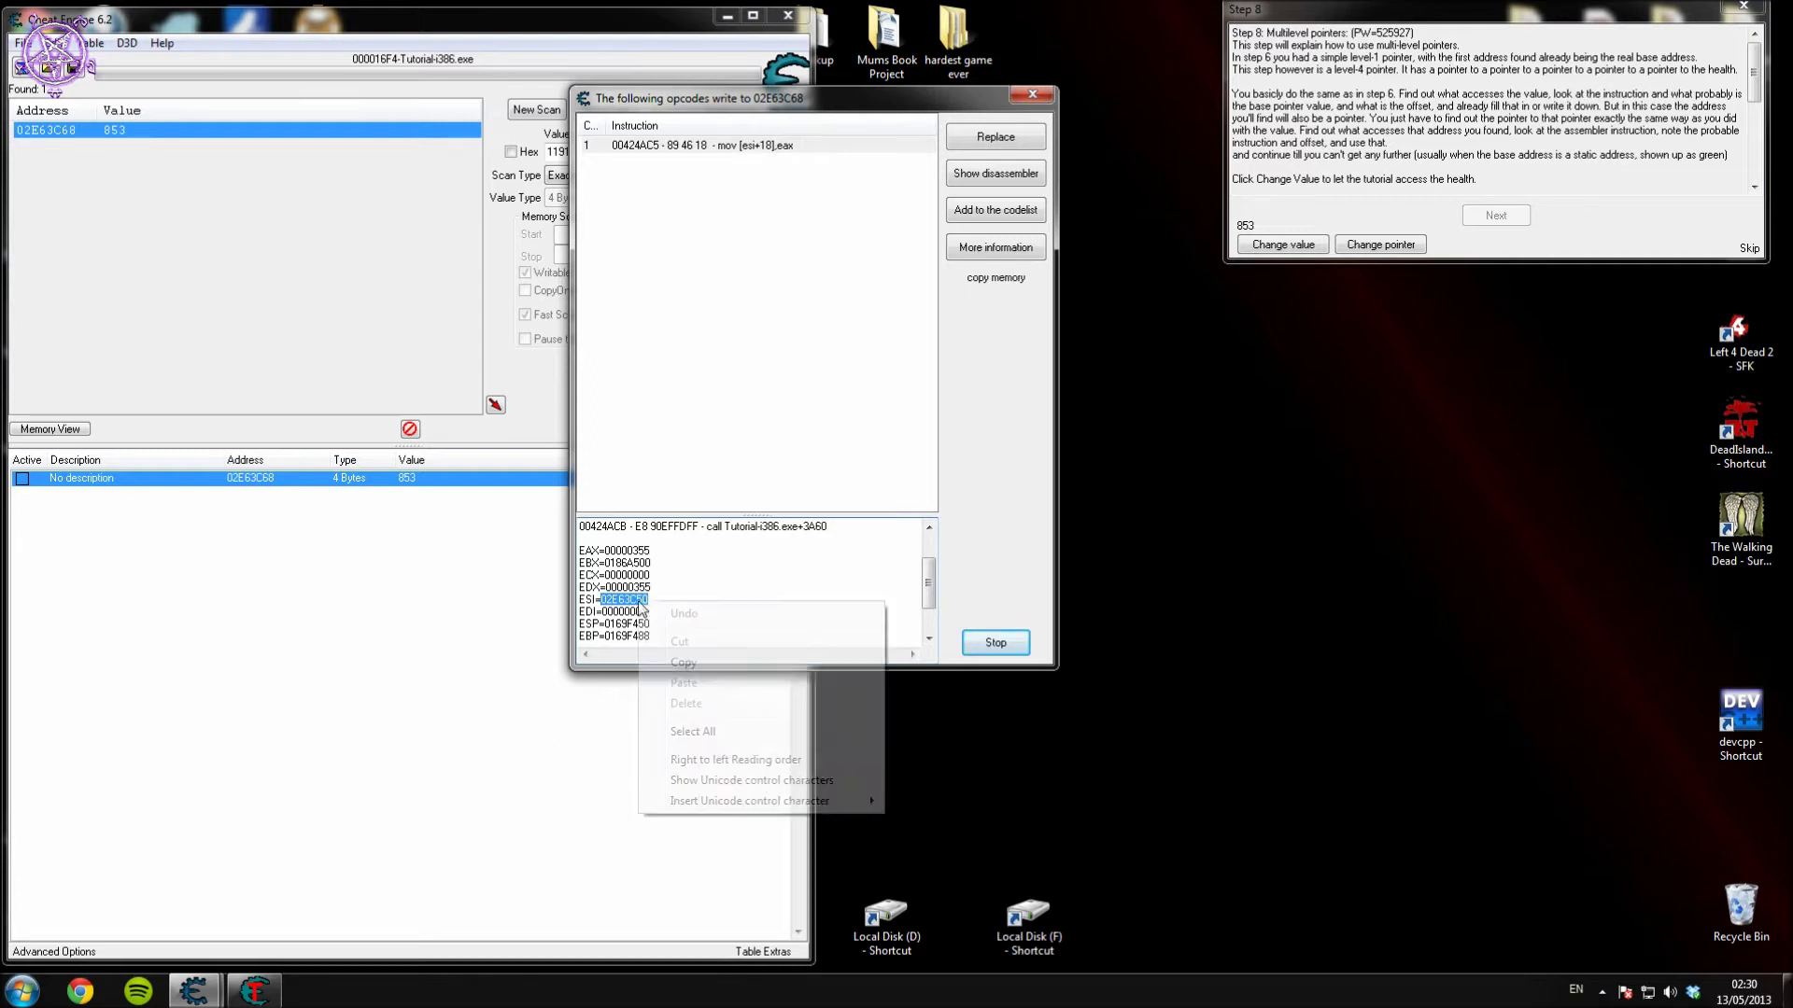
{"action": "left_click", "coordinate": [705, 669]}
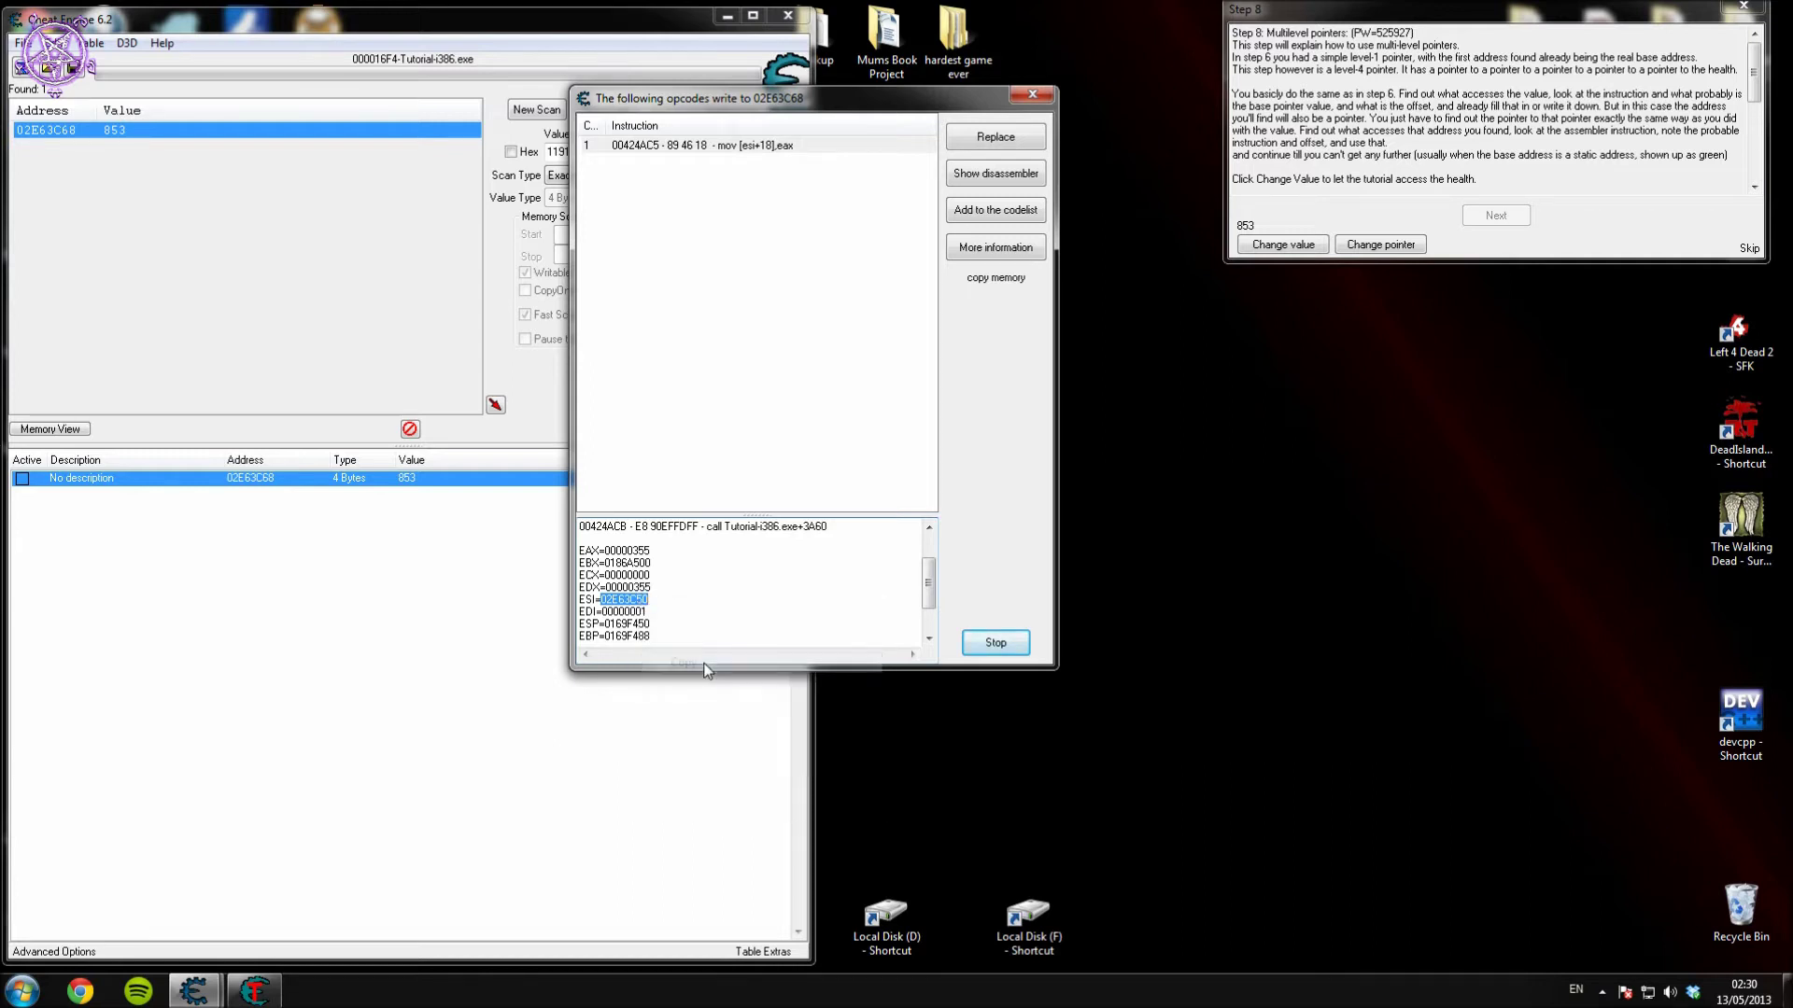
{"action": "left_click", "coordinate": [1027, 103]}
{"action": "left_click", "coordinate": [524, 112]}
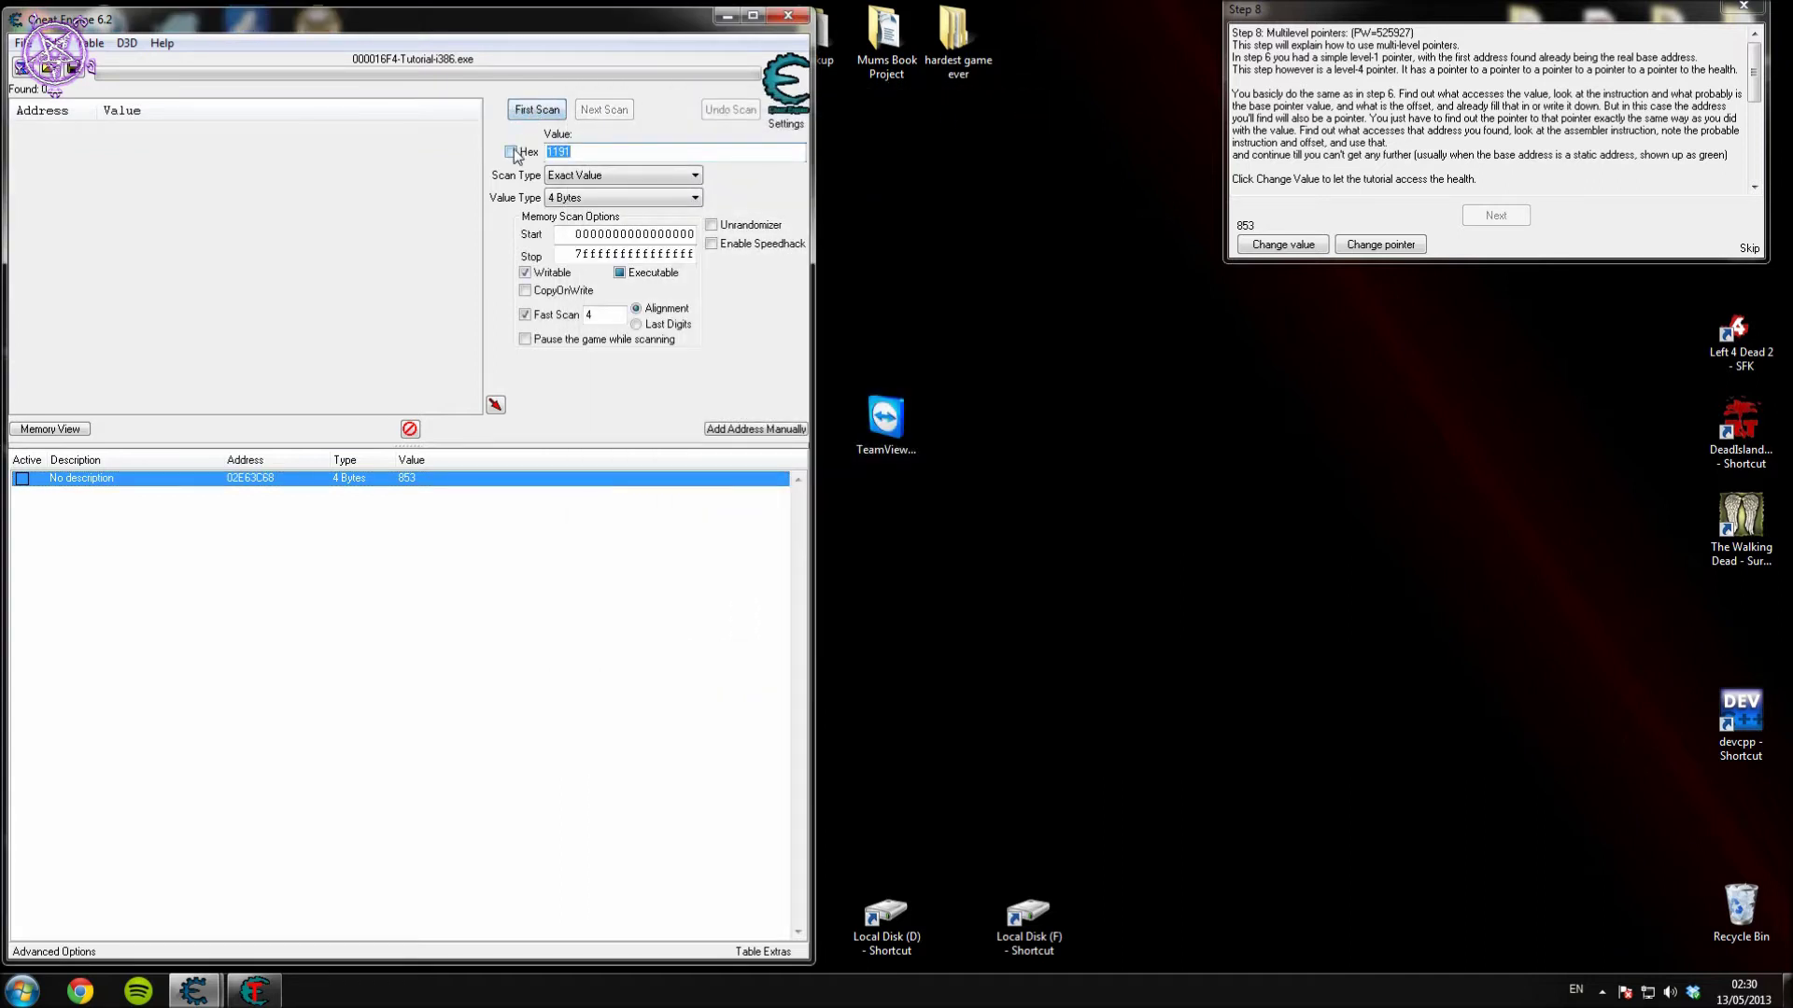
Run a hex 4-byte first scan for 02E63C50, finding four addresses.
{"action": "left_click", "coordinate": [511, 152]}
{"action": "key", "text": "Tab"}
{"action": "key", "text": "ctrl+v"}
{"action": "left_click", "coordinate": [558, 109]}
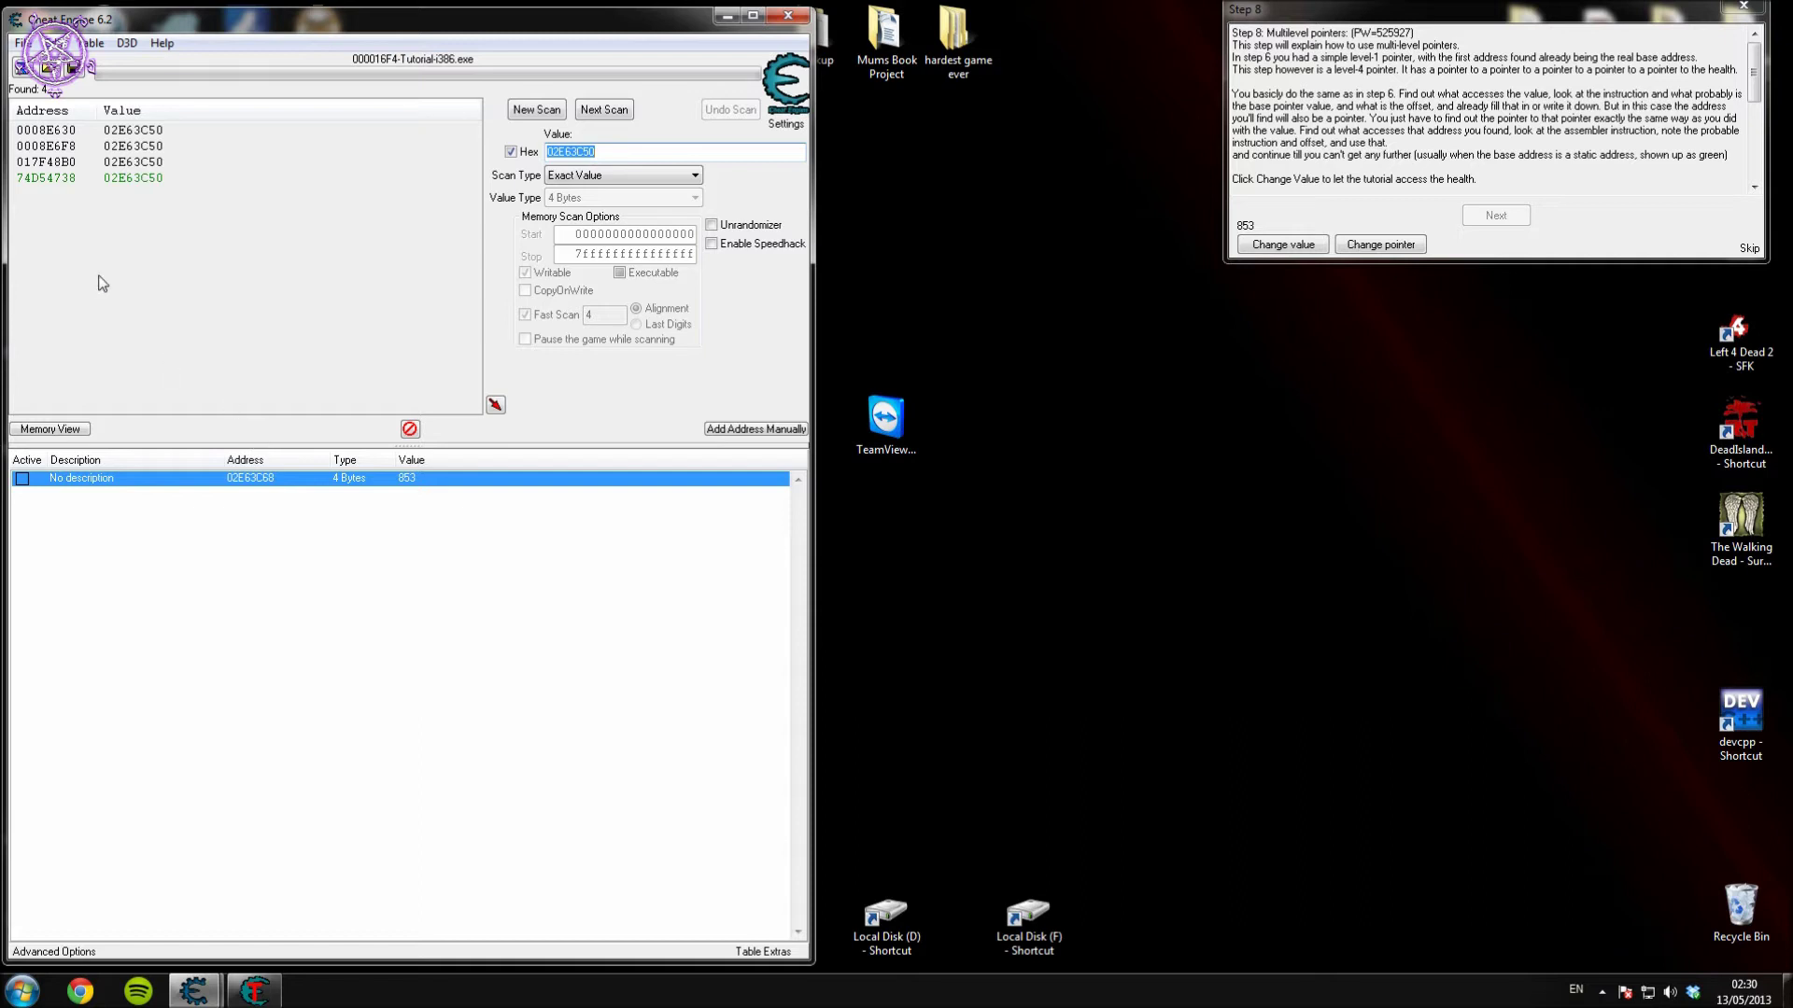
Try a manual pointer entry with offset 18, cancel it, then add found address 017F48B0 to the list.
{"action": "left_click", "coordinate": [68, 163]}
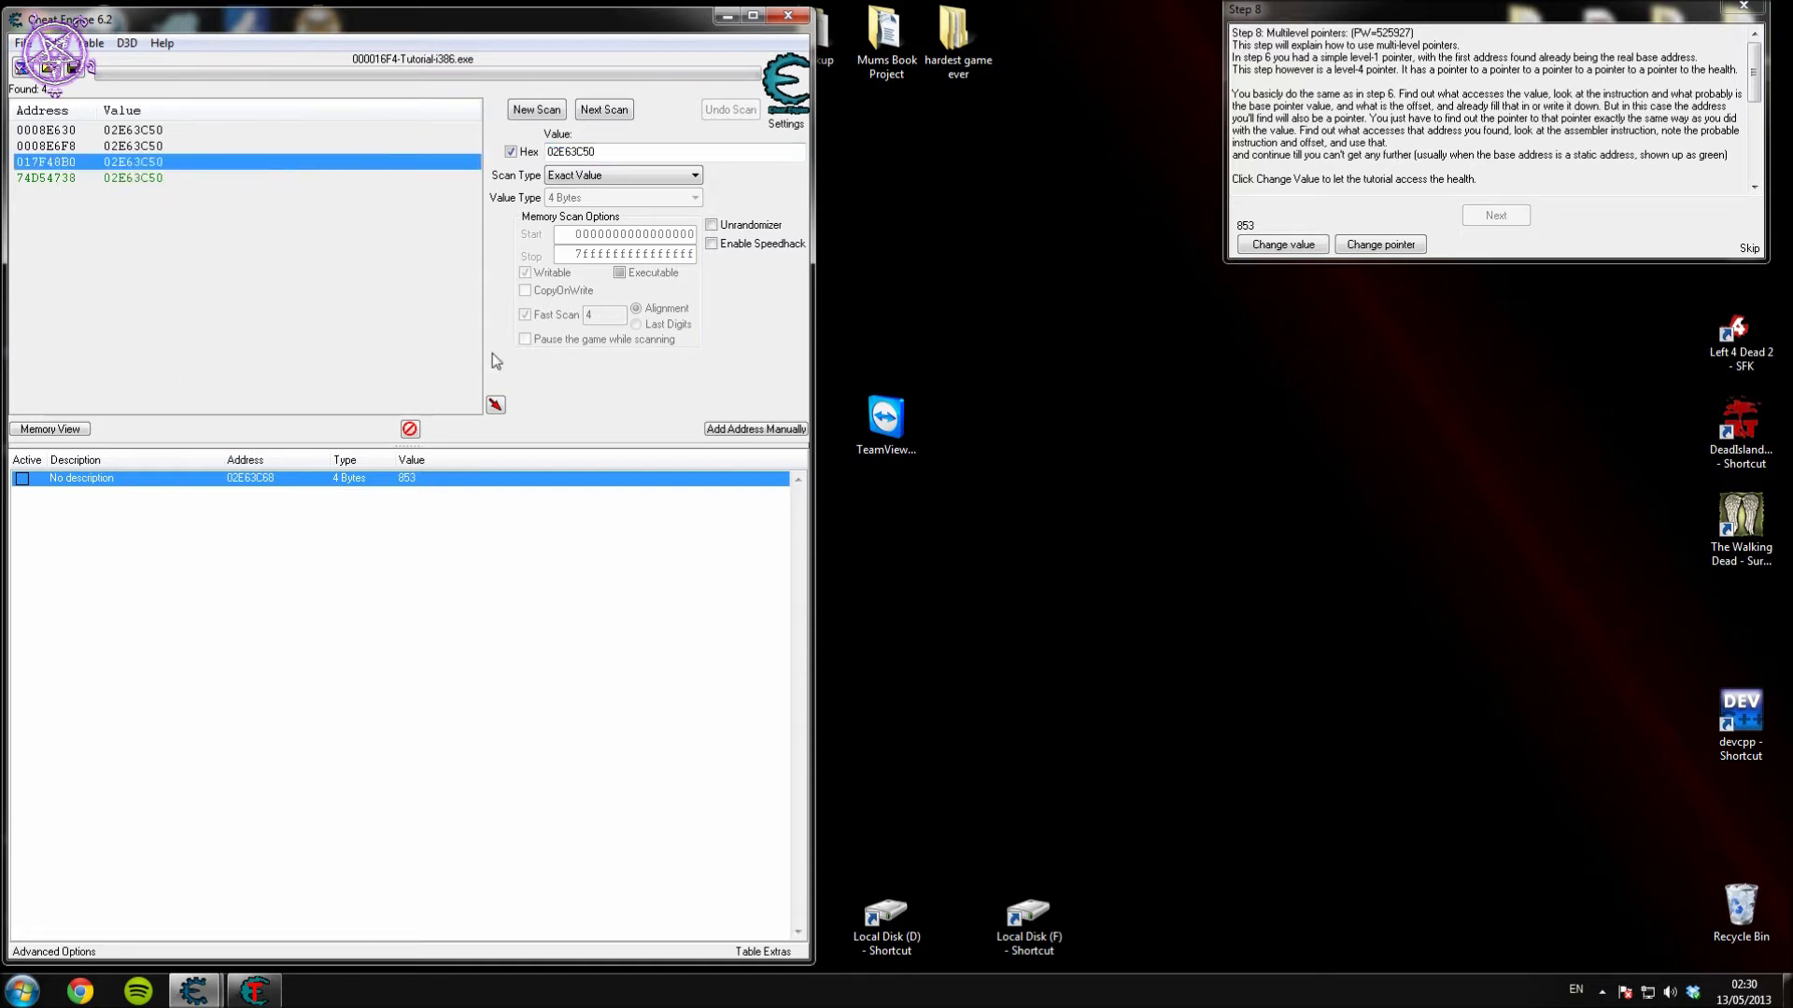
{"action": "left_click", "coordinate": [766, 432]}
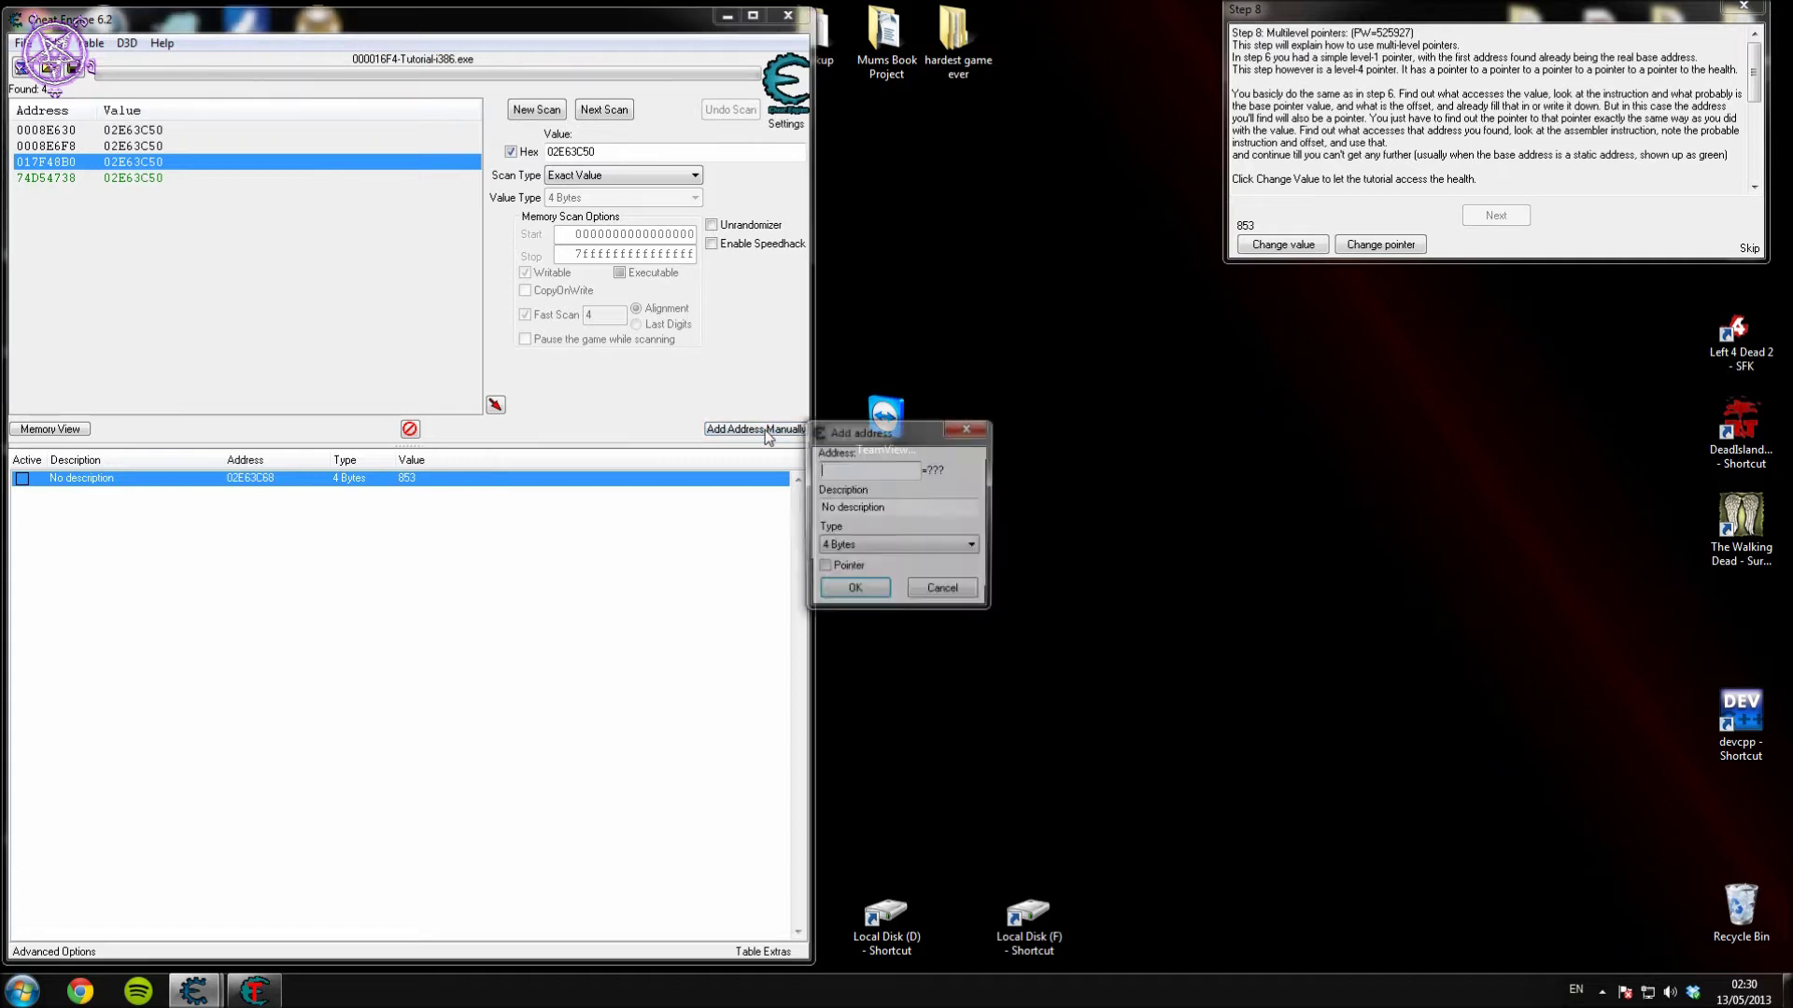
{"action": "left_click", "coordinate": [825, 568]}
{"action": "left_click_drag", "start_coordinate": [901, 432], "coordinate": [702, 326]}
{"action": "type", "text": "18"}
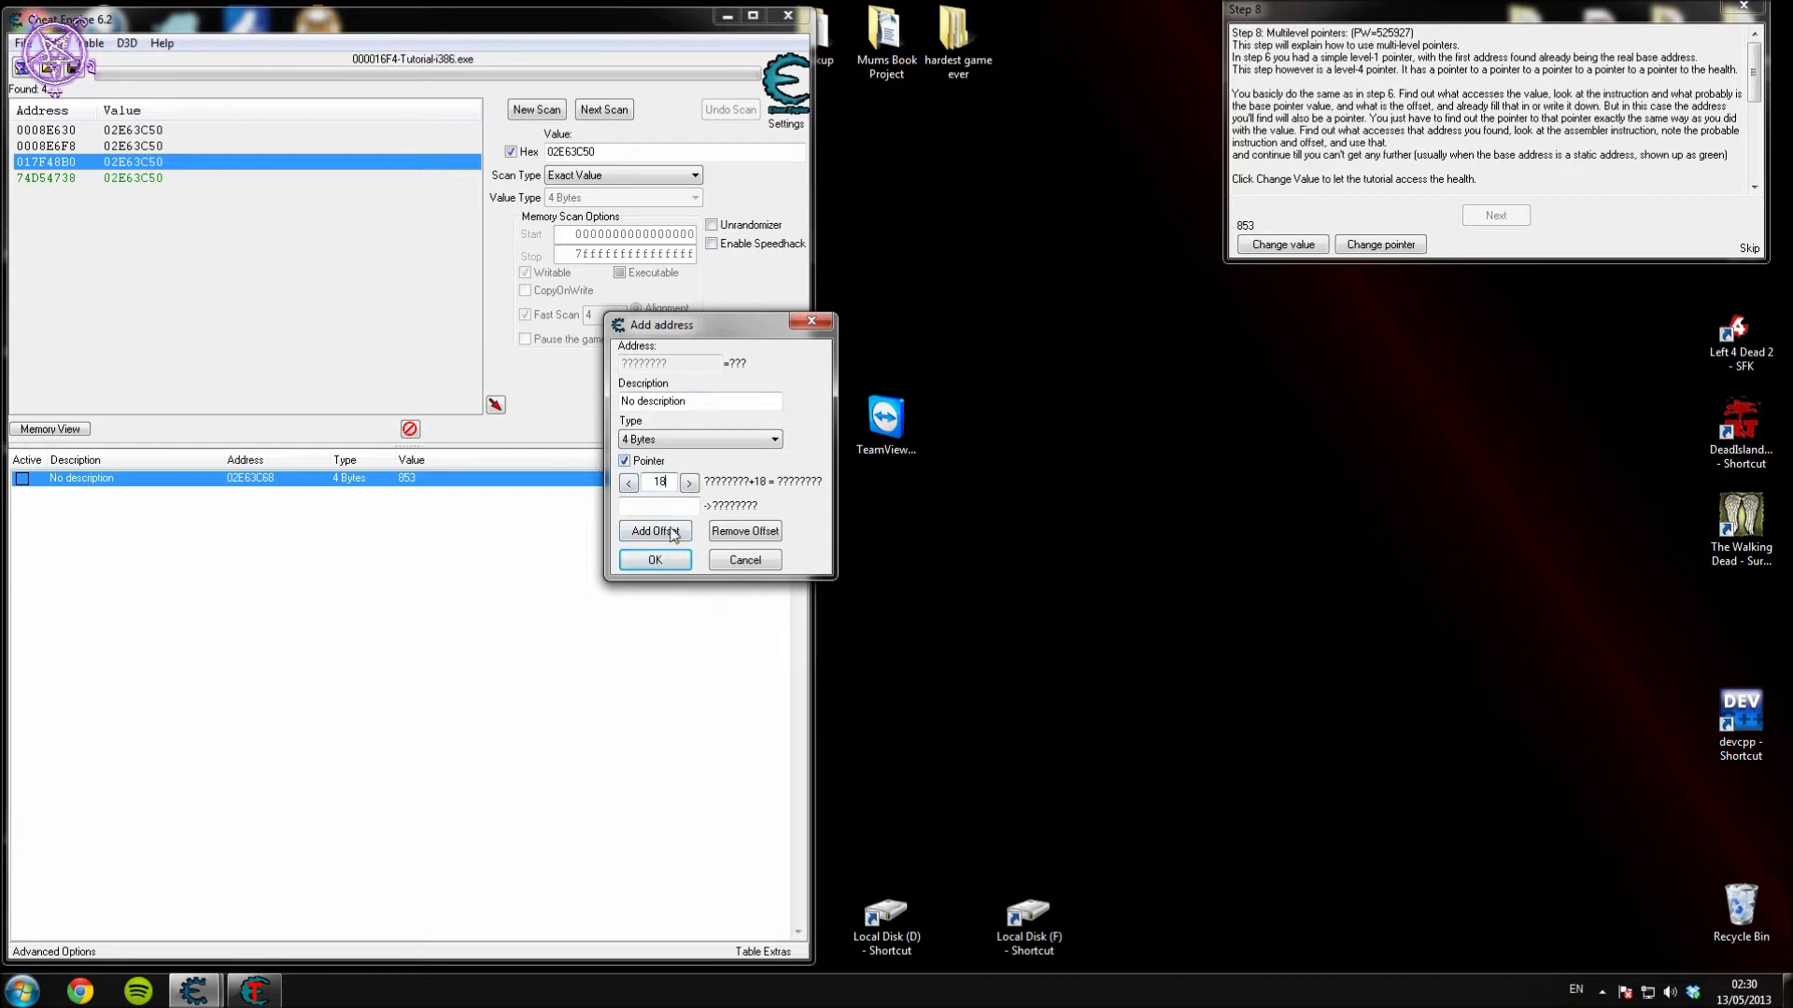
{"action": "left_click", "coordinate": [811, 321]}
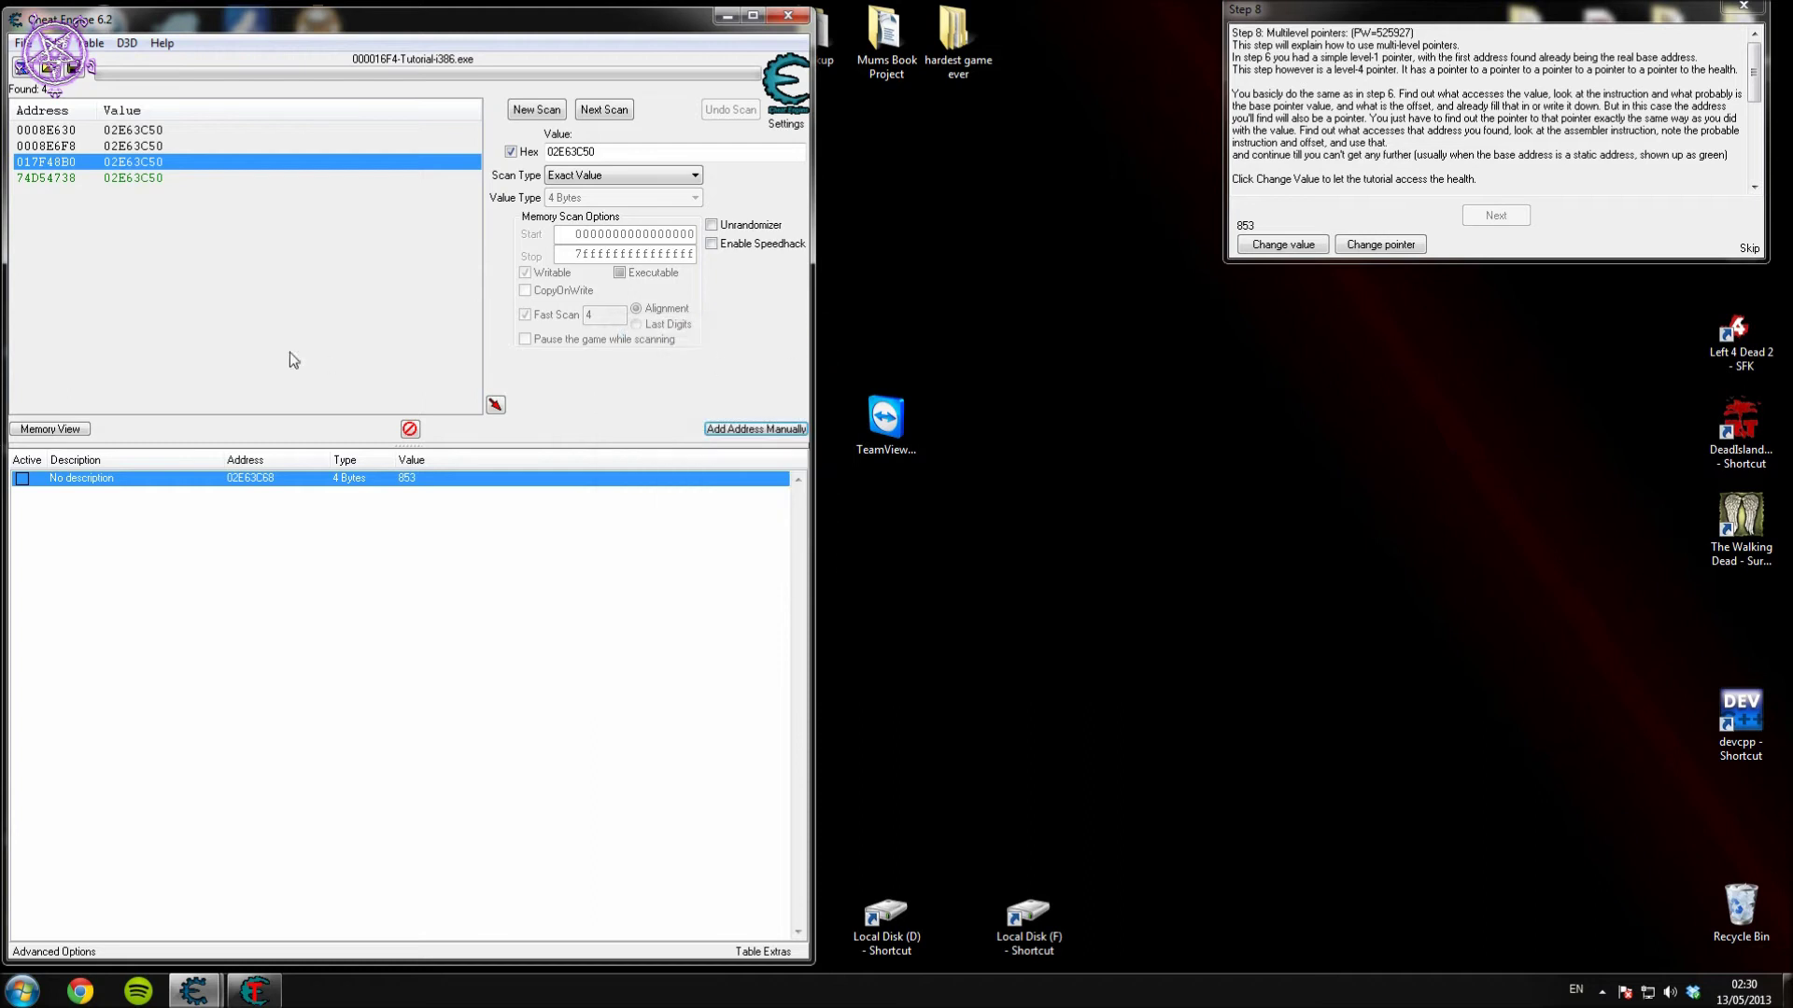
{"action": "double_click", "coordinate": [65, 165]}
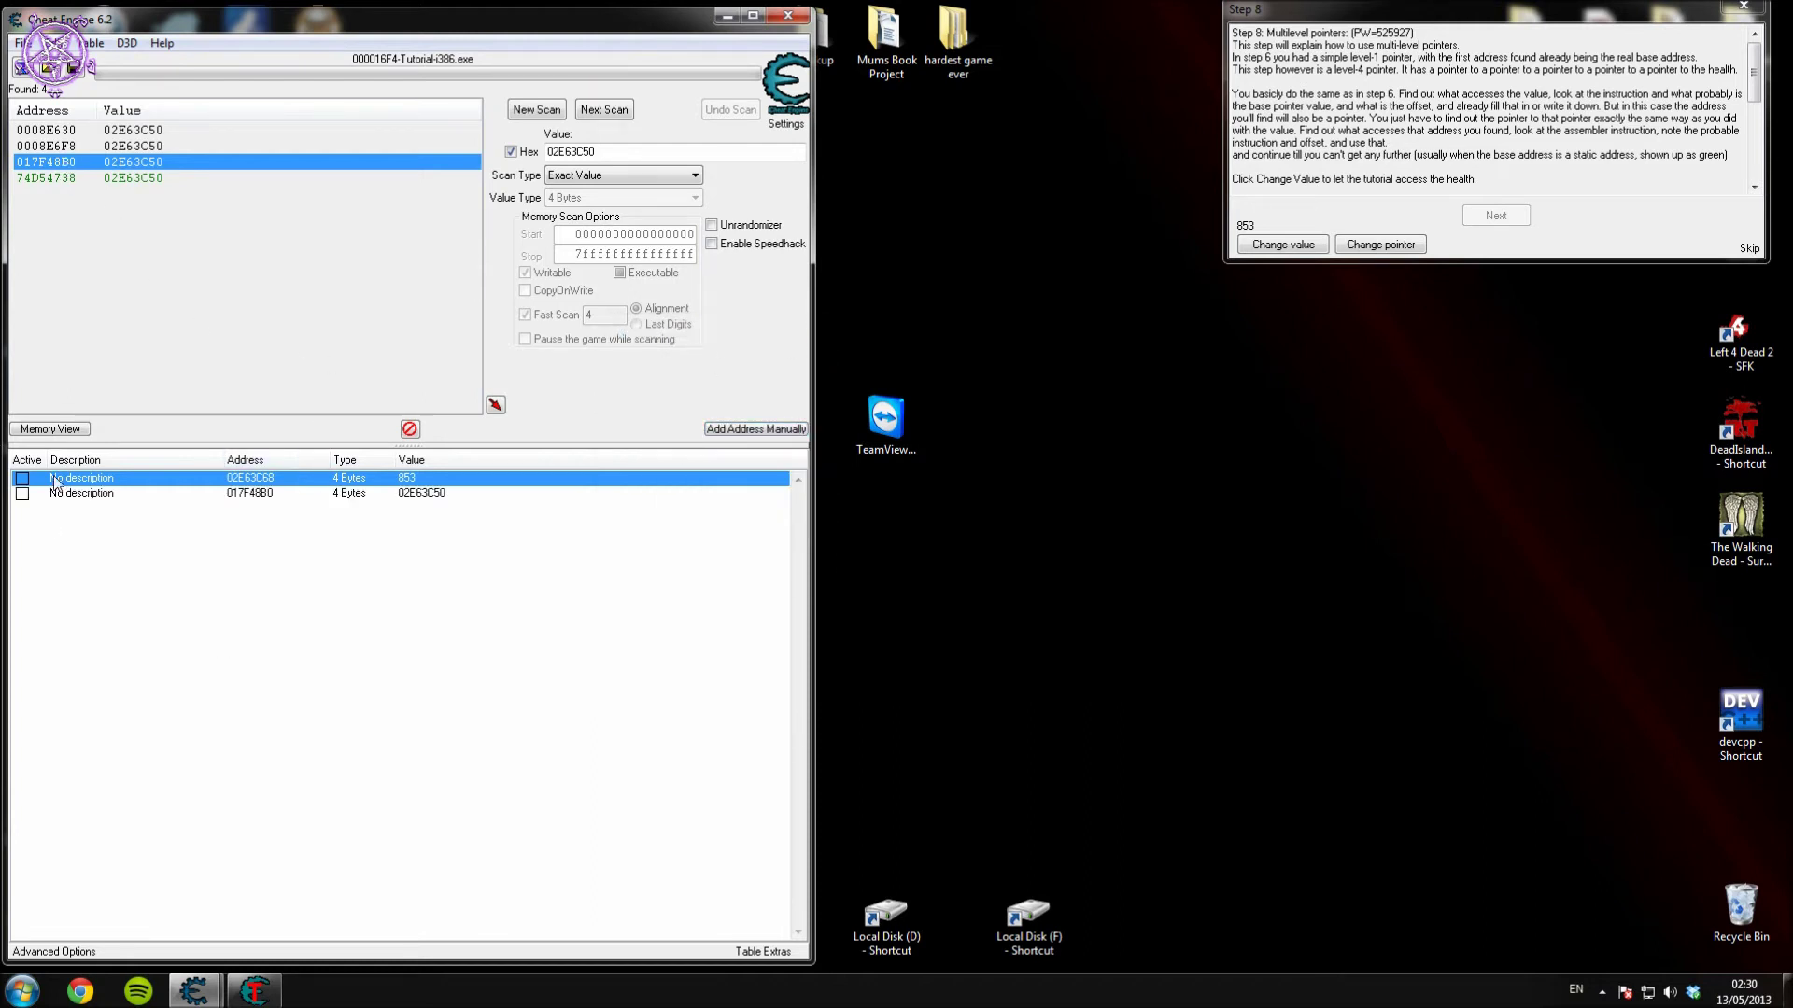
Copy the address 017F48B0 from its entry's Change address dialog.
{"action": "left_click", "coordinate": [261, 495]}
{"action": "double_click", "coordinate": [262, 497]}
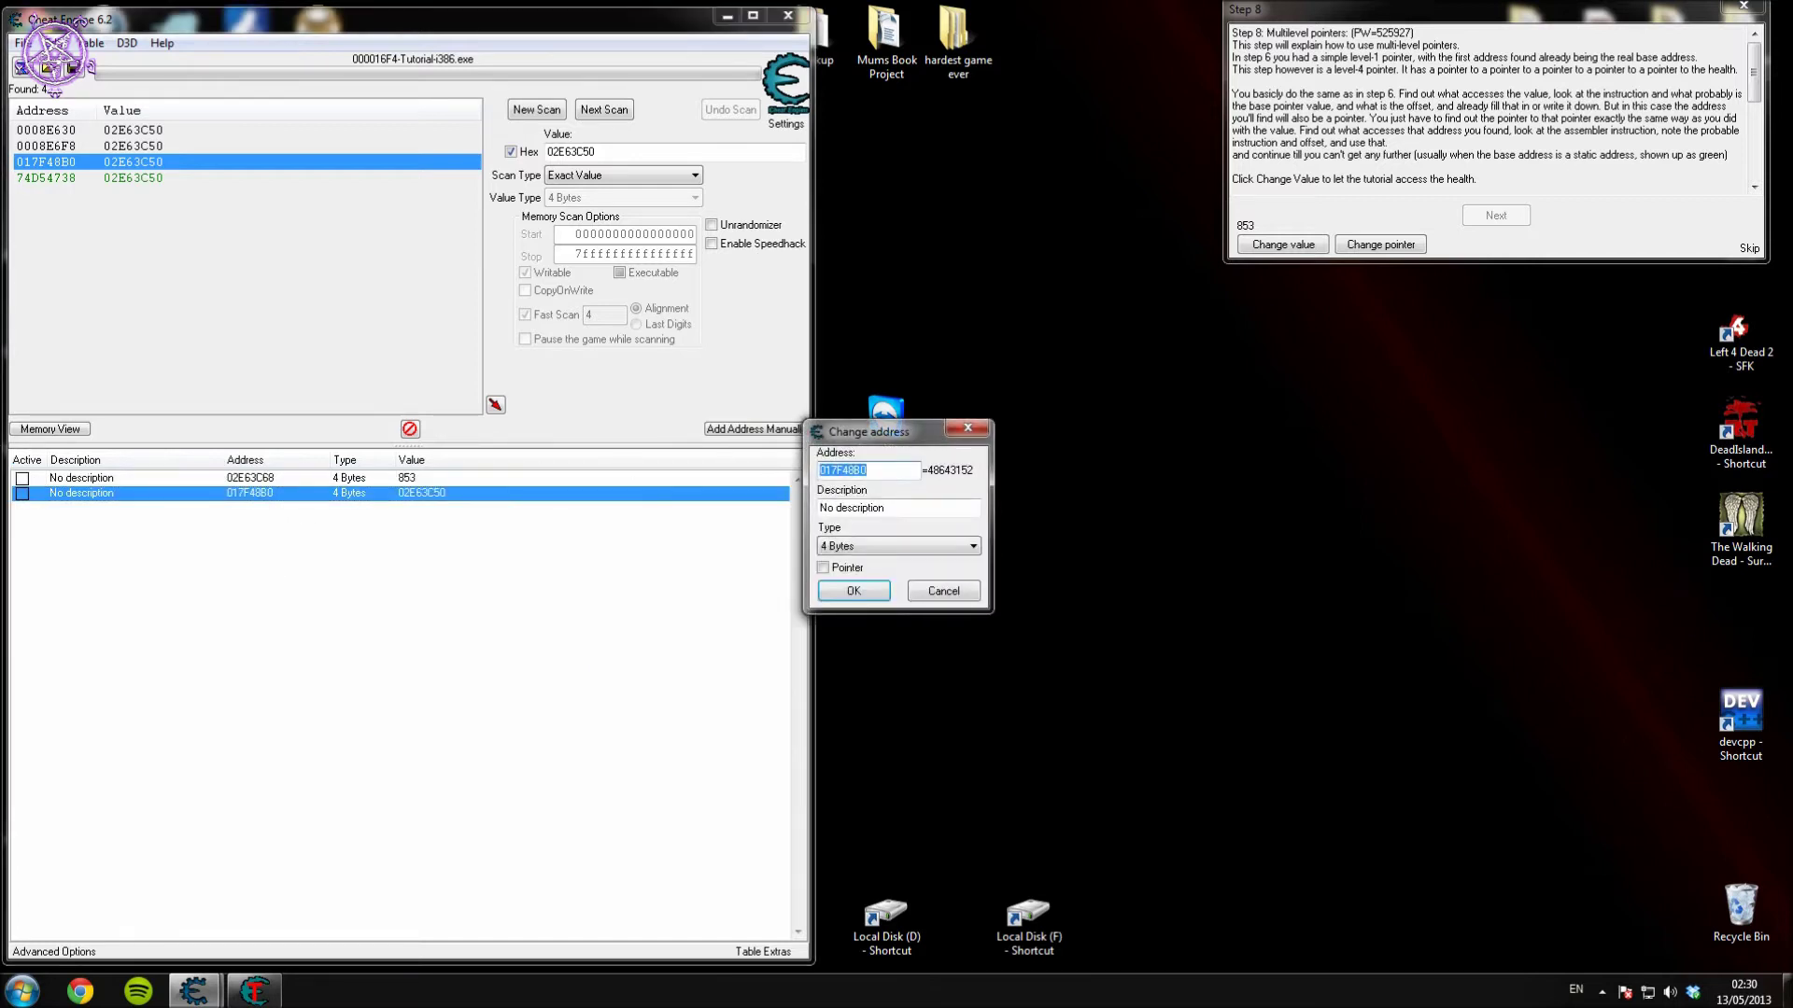
{"action": "right_click", "coordinate": [843, 467]}
{"action": "left_click", "coordinate": [904, 530]}
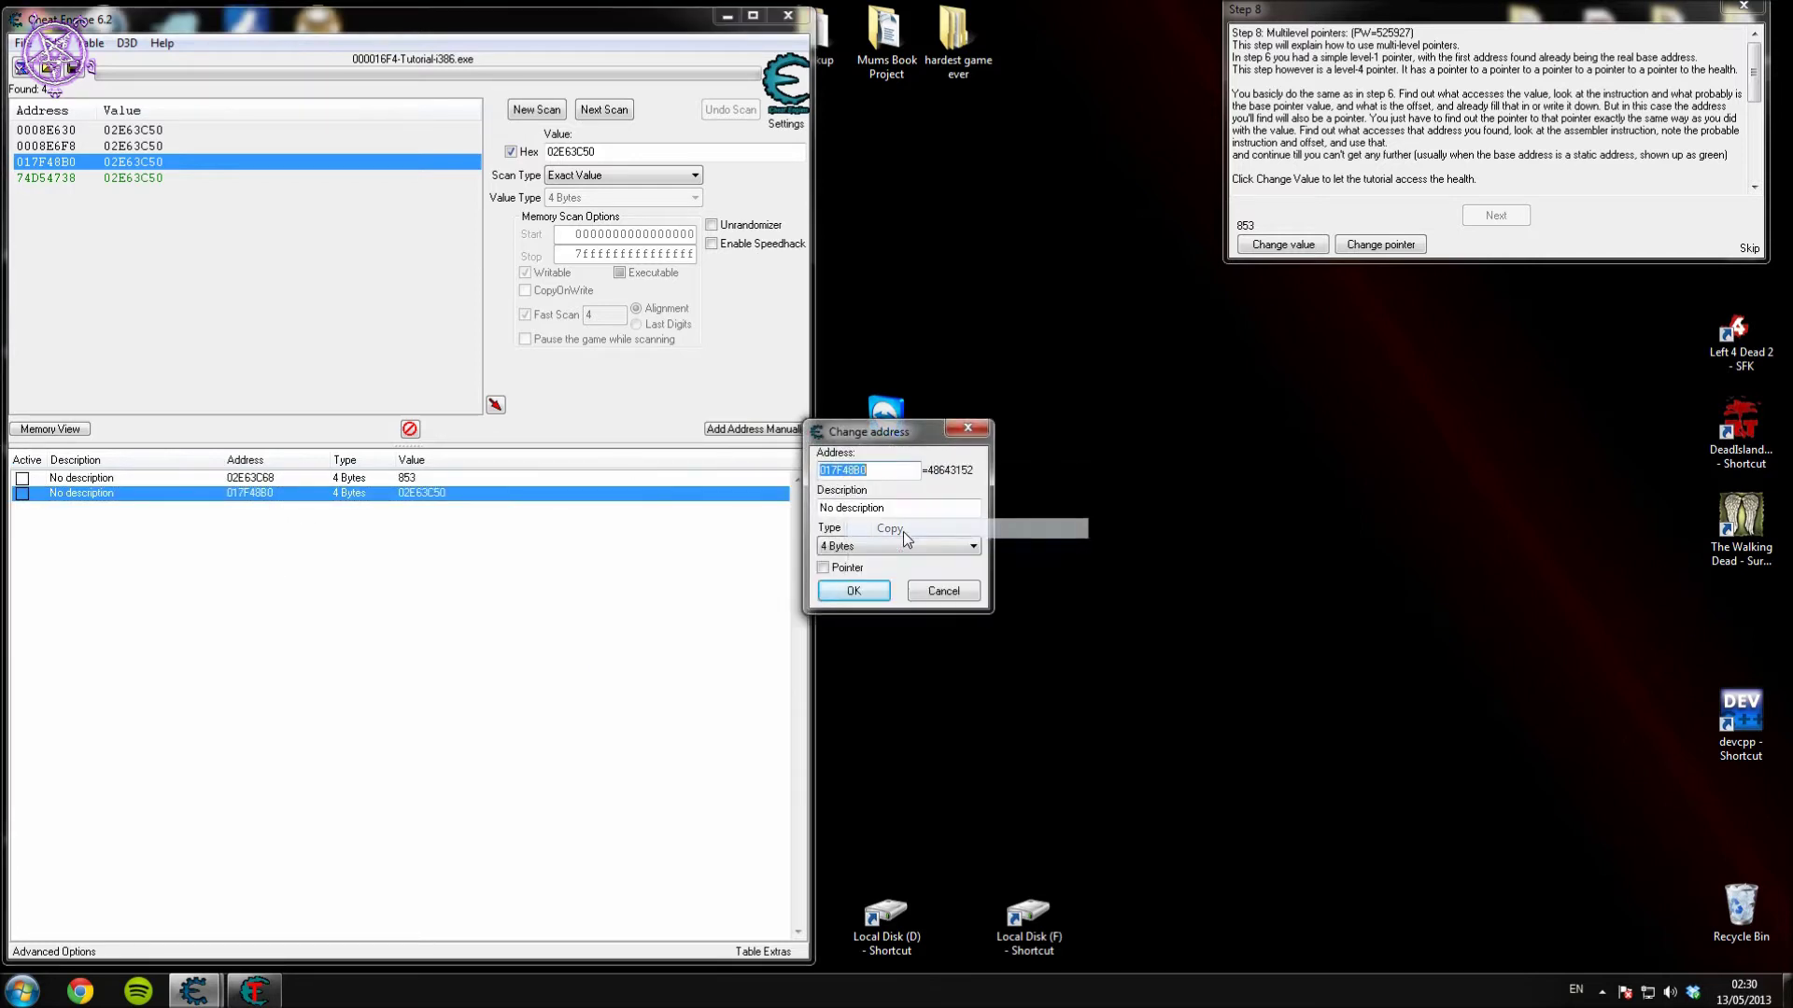
{"action": "left_click", "coordinate": [853, 592]}
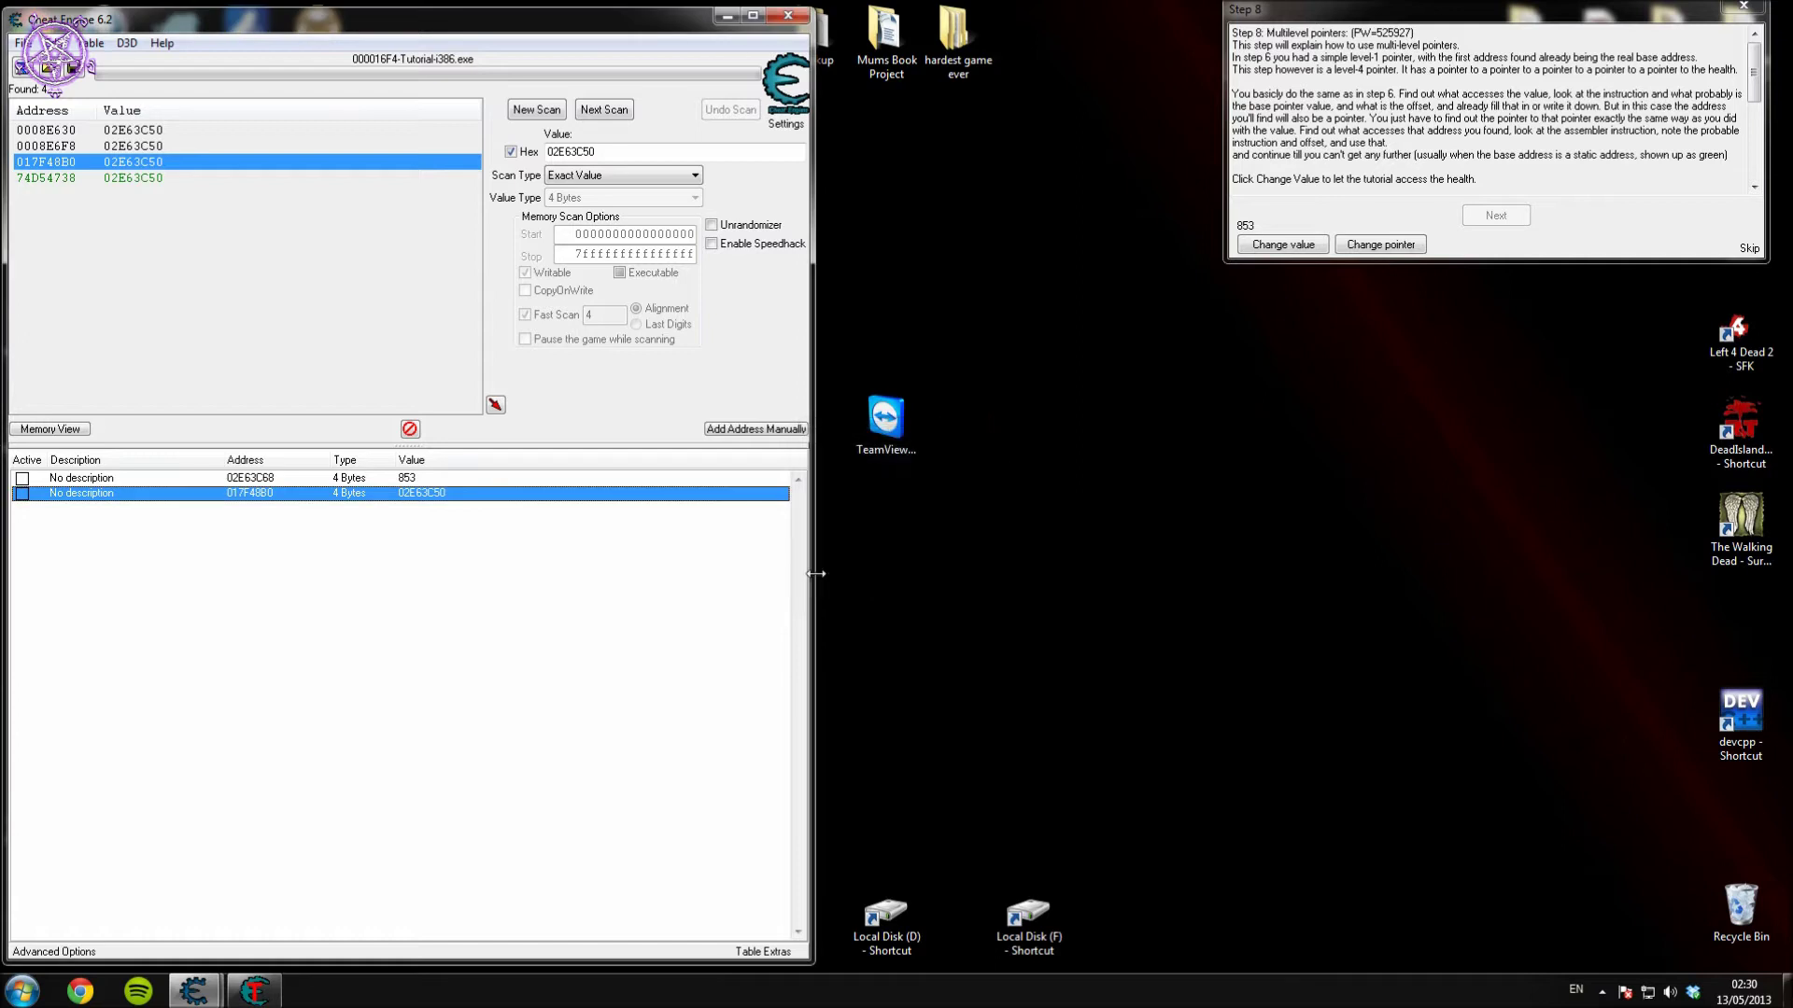
Make the 853 health entry a pointer with base 017F48B0 and offset 18.
{"action": "double_click", "coordinate": [250, 482]}
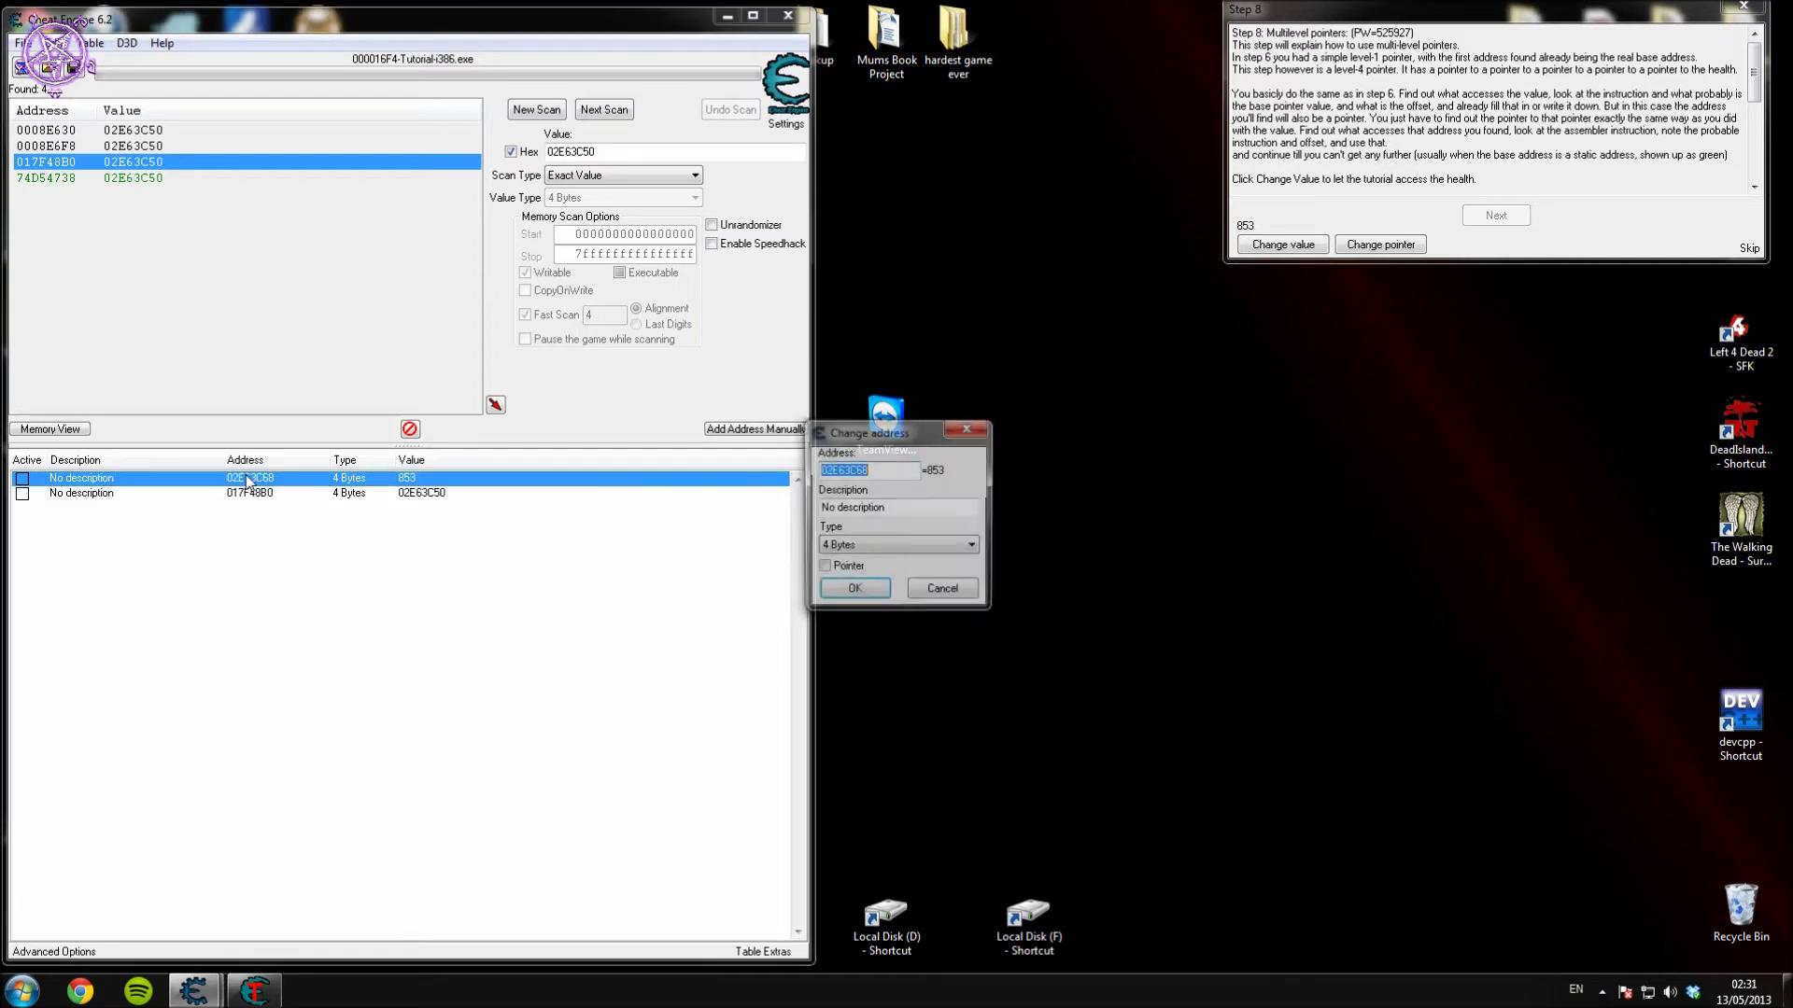
{"action": "left_click", "coordinate": [823, 567]}
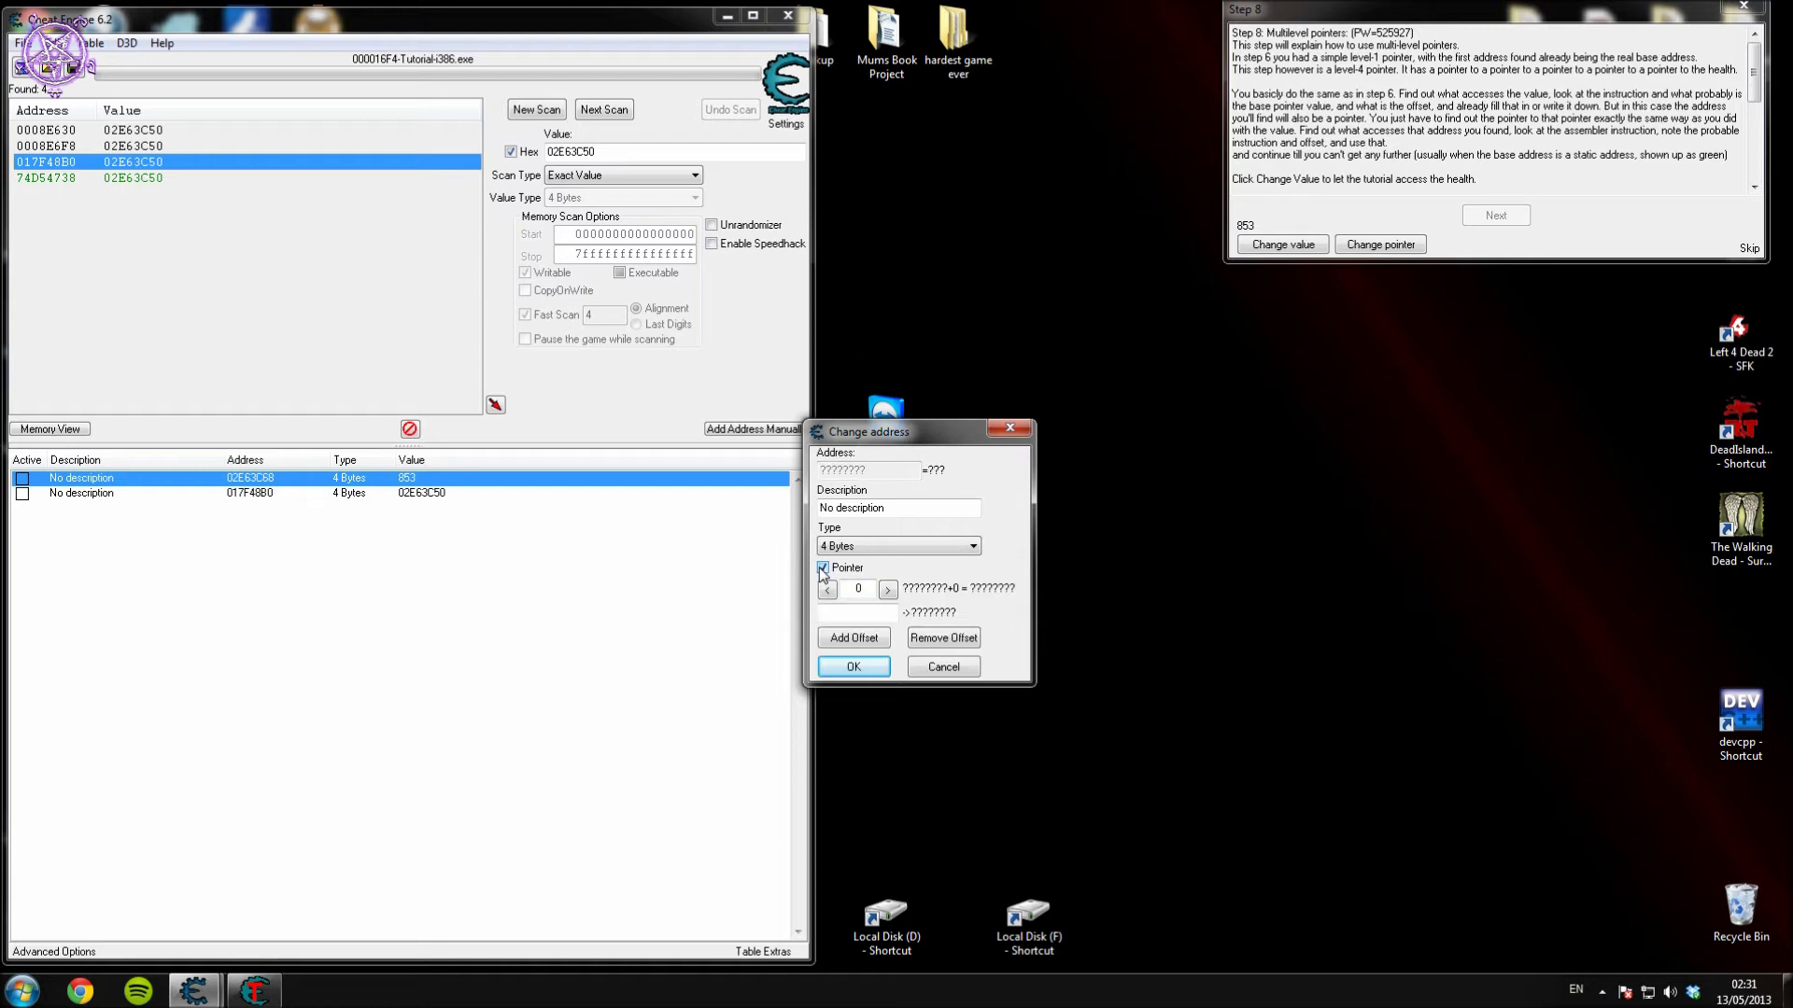
{"action": "right_click", "coordinate": [860, 612]}
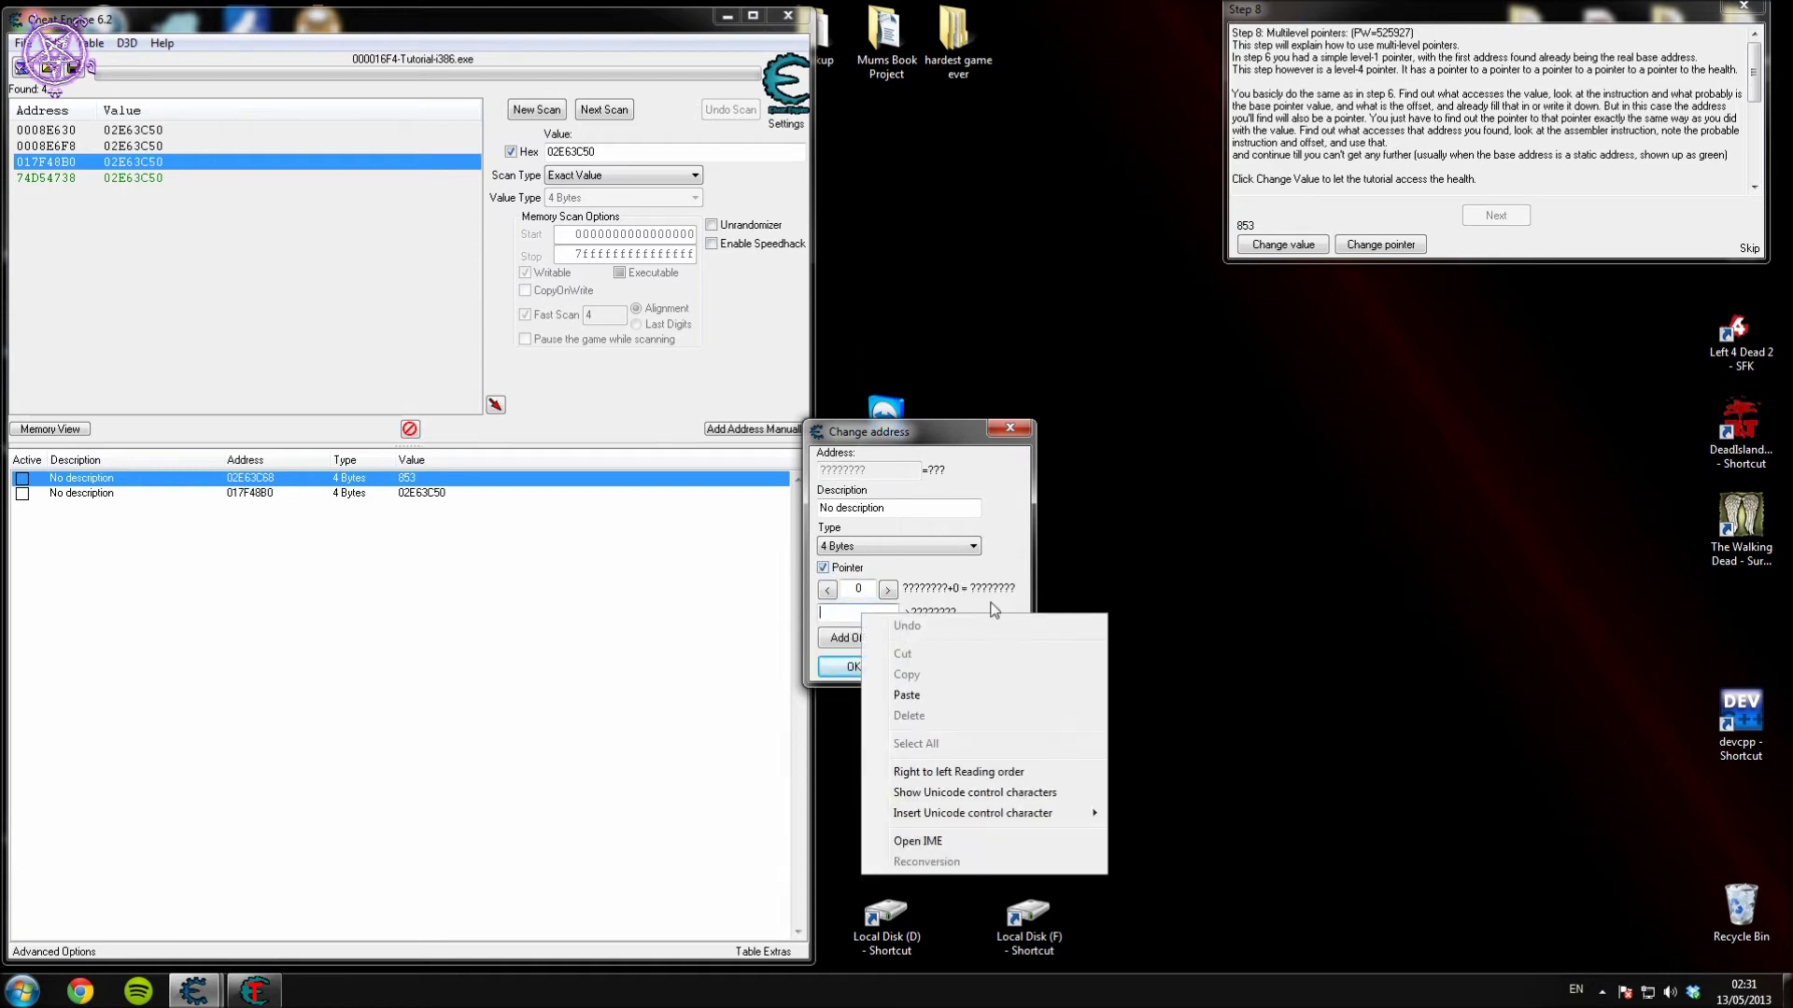
{"action": "left_click", "coordinate": [974, 698]}
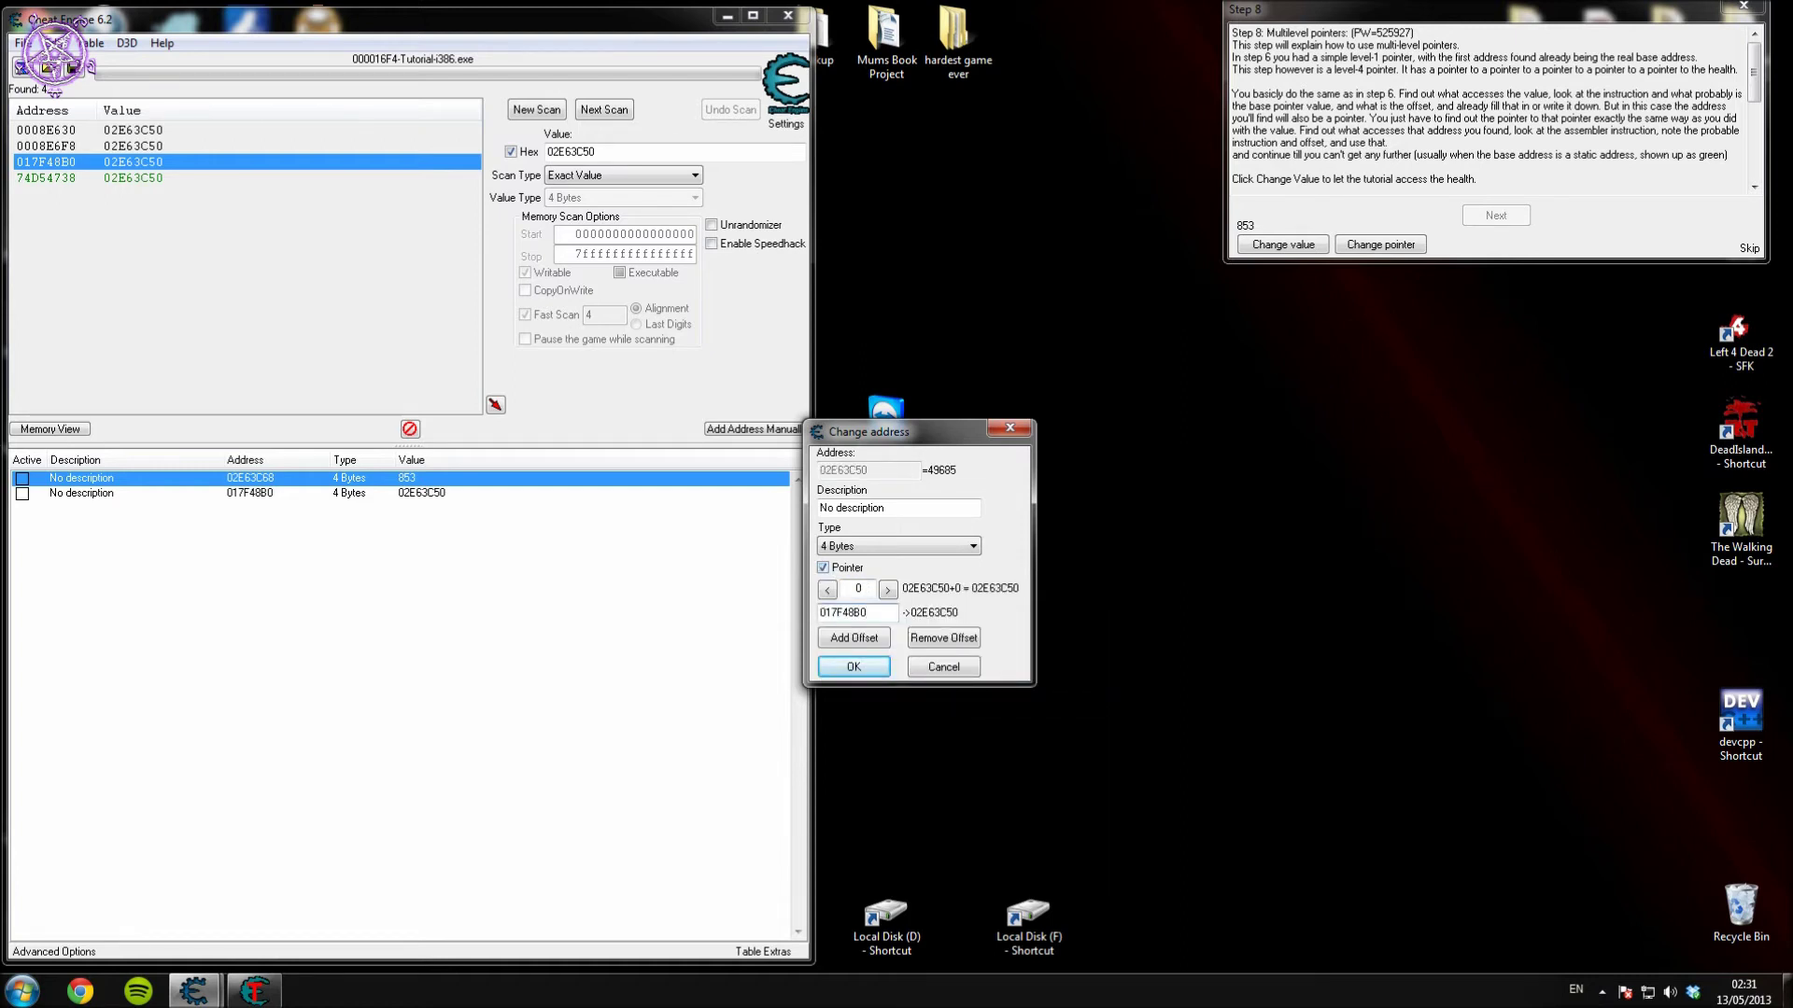
{"action": "type", "text": "18"}
{"action": "key", "text": "Tab"}
{"action": "left_click", "coordinate": [857, 666]}
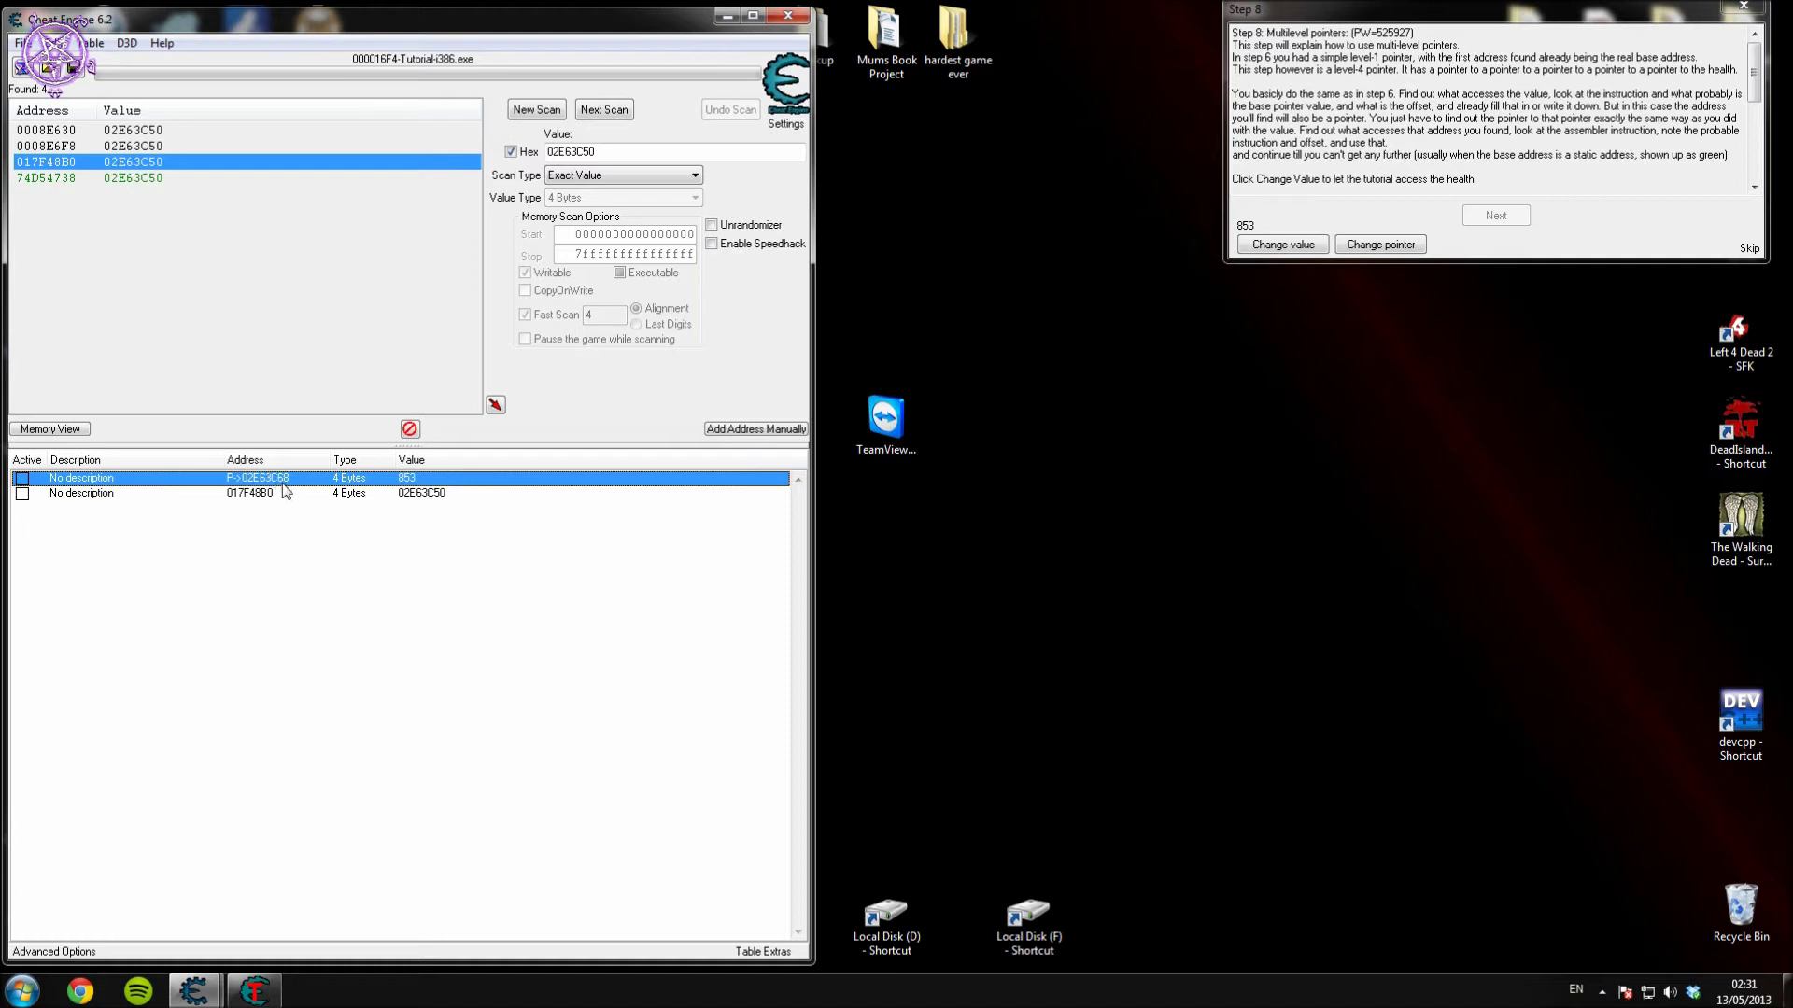
Run 'Find out what accesses this address' on 017F48B0 and change health to 2394.
{"action": "left_click", "coordinate": [242, 494]}
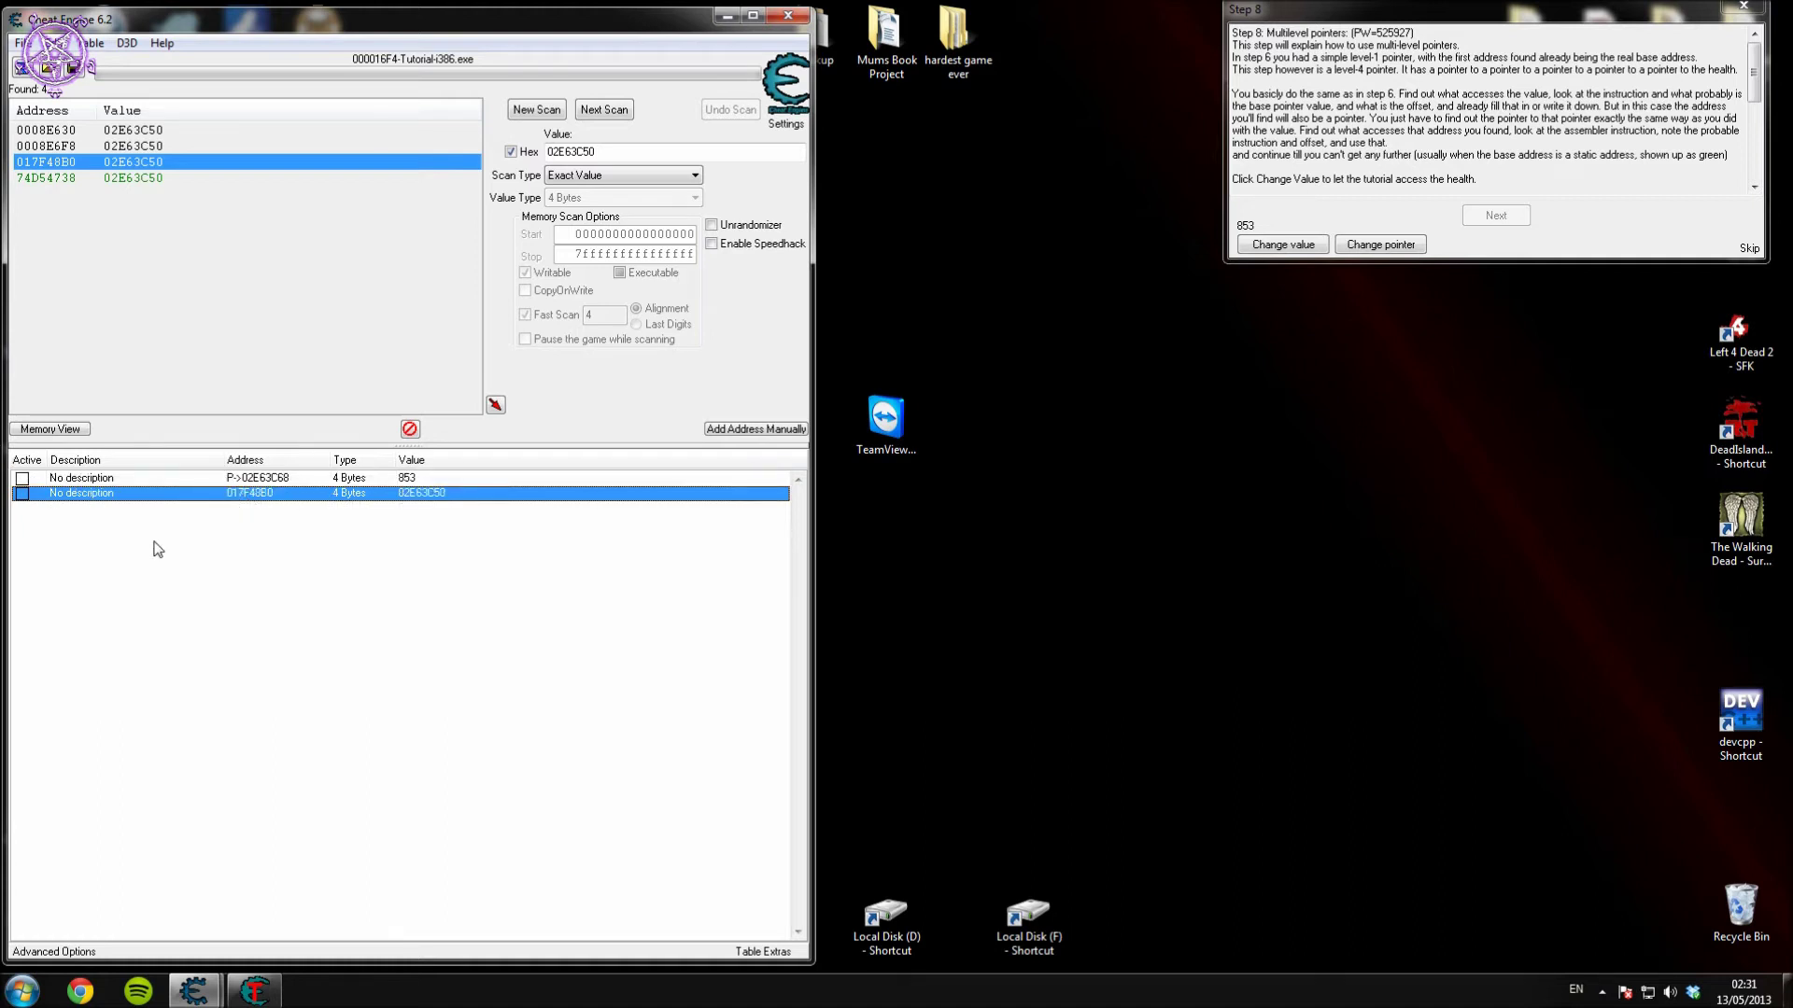
{"action": "left_click", "coordinate": [250, 495]}
{"action": "right_click", "coordinate": [420, 501]}
{"action": "left_click", "coordinate": [620, 681]}
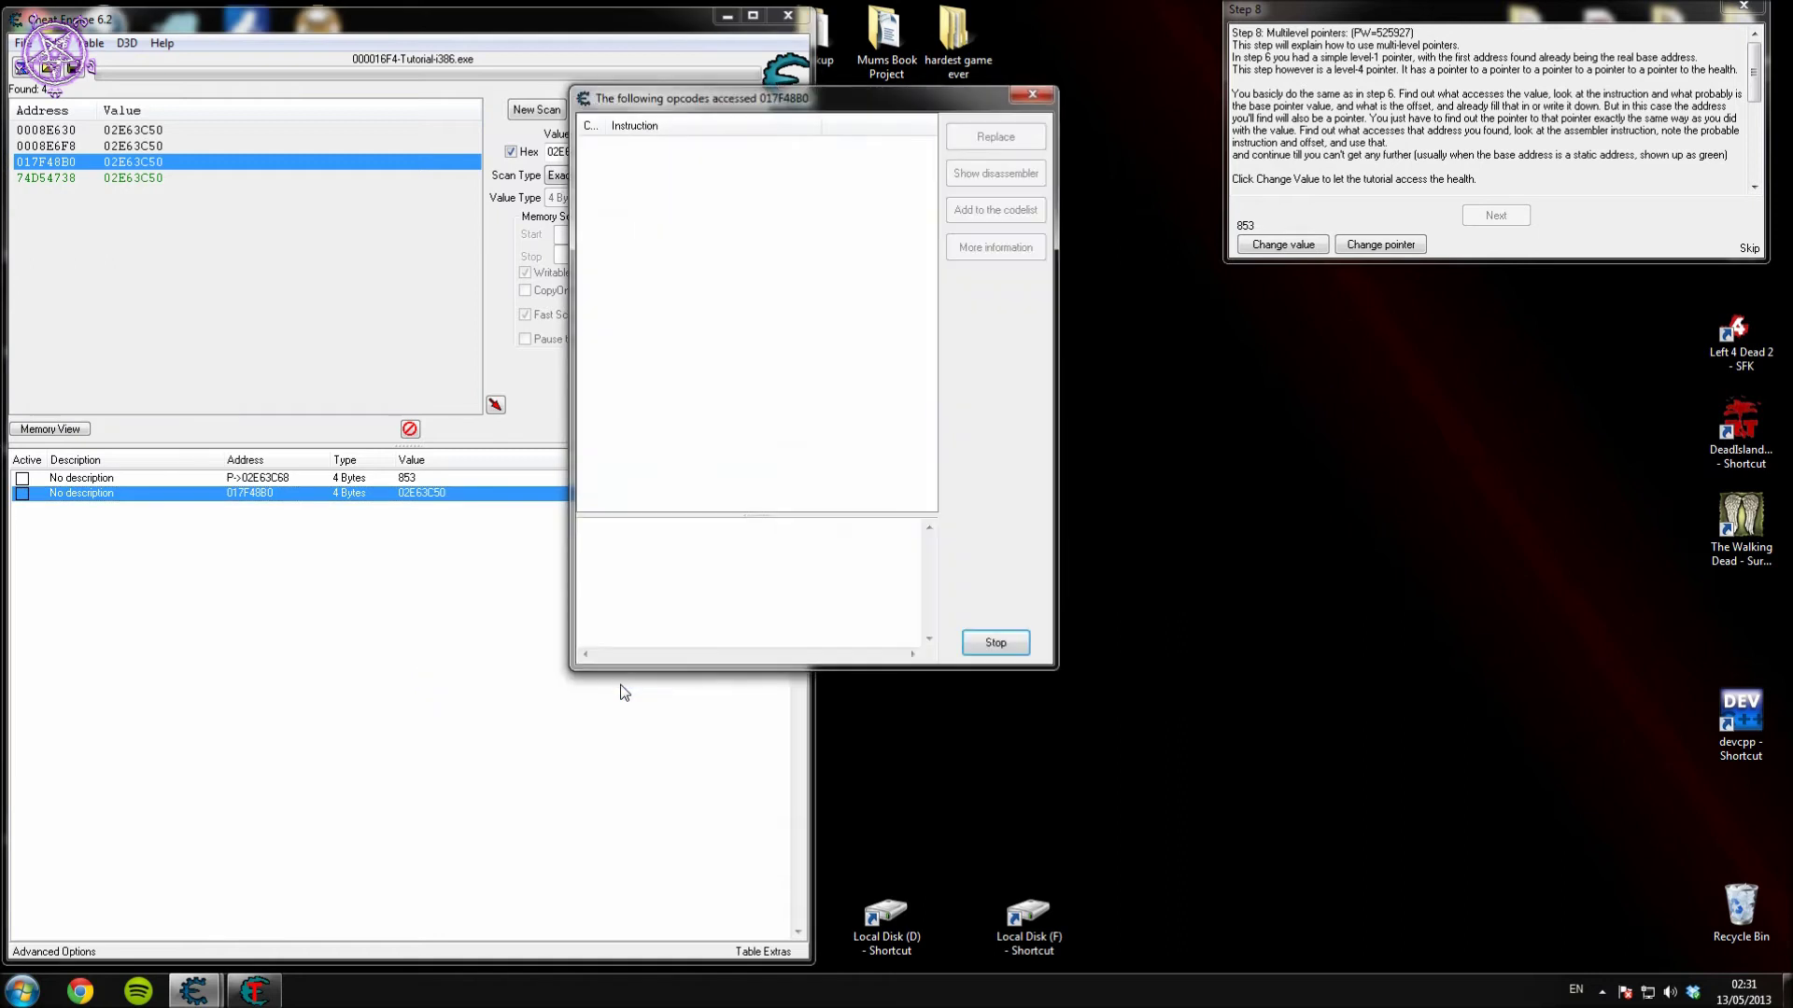
{"action": "left_click", "coordinate": [1294, 247]}
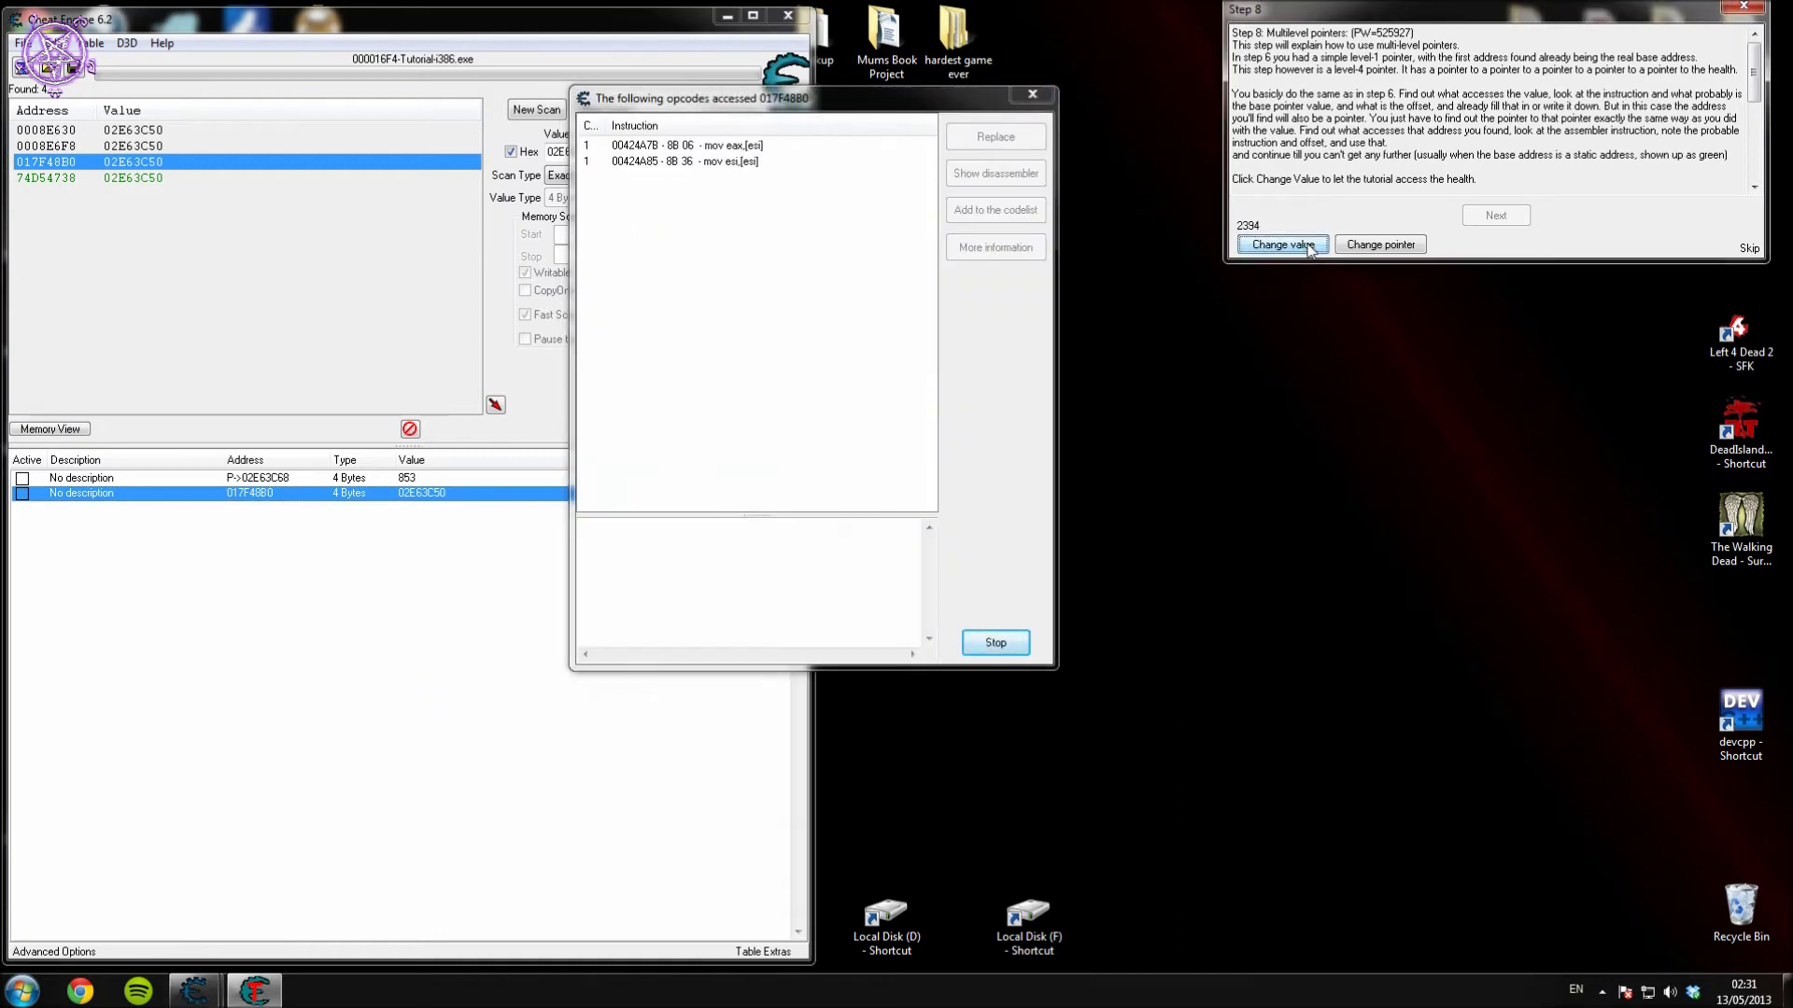
Compare the mov eax,[esi] and mov esi,[esi] instructions that accessed 017F48B0.
{"action": "left_click", "coordinate": [747, 146]}
{"action": "left_click_drag", "start_coordinate": [805, 97], "coordinate": [942, 144]}
{"action": "left_click", "coordinate": [872, 208]}
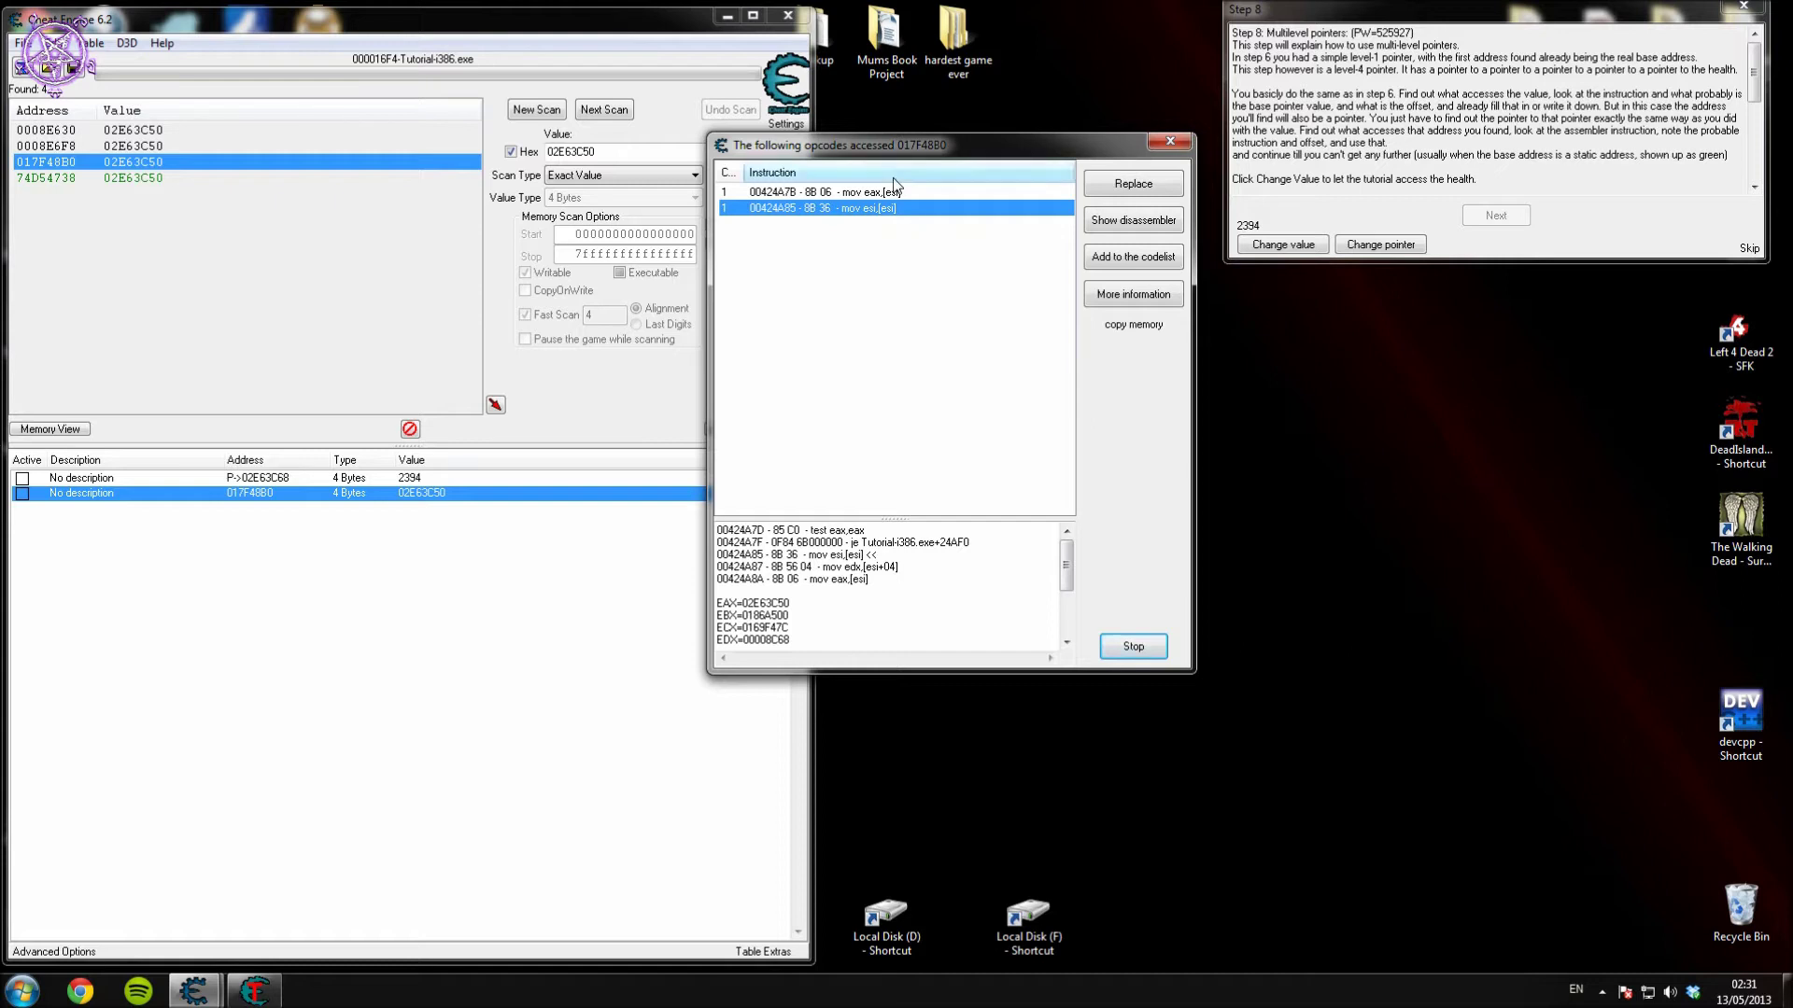
{"action": "left_click", "coordinate": [888, 193]}
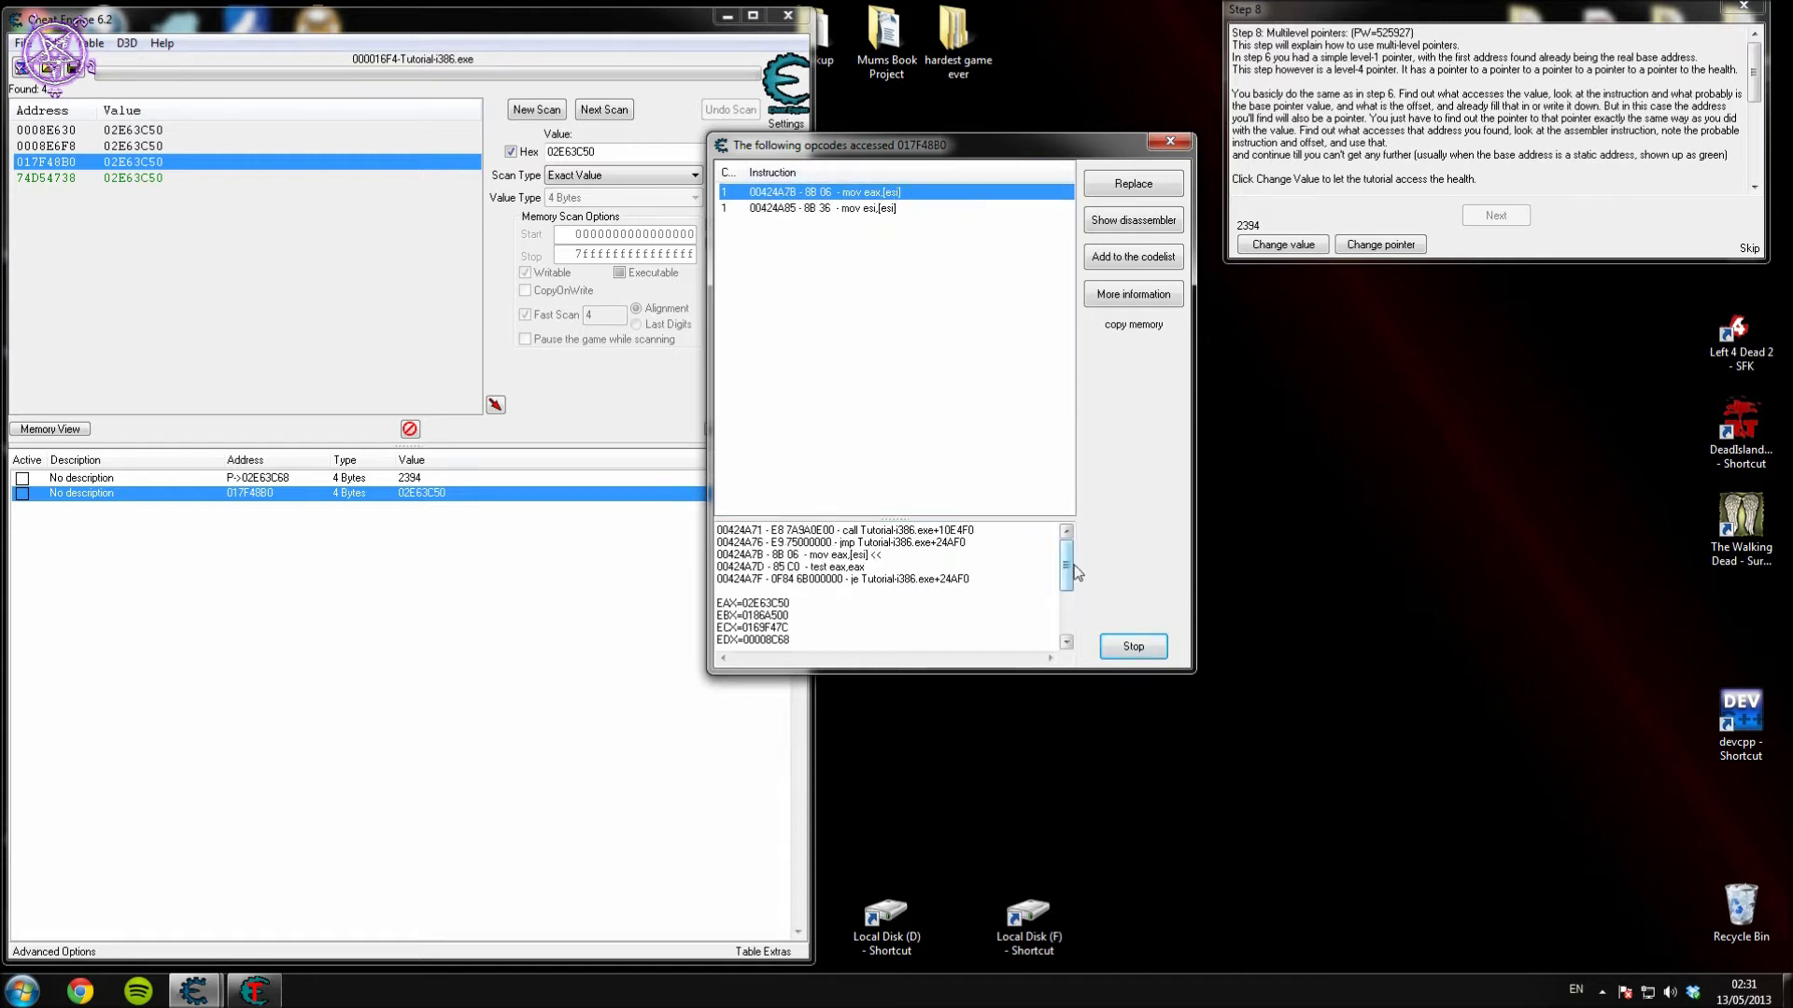
Copy the ESI value 017F48B0, start a New Scan, and paste it as the search value.
{"action": "left_click_drag", "start_coordinate": [1066, 564], "coordinate": [1066, 586]}
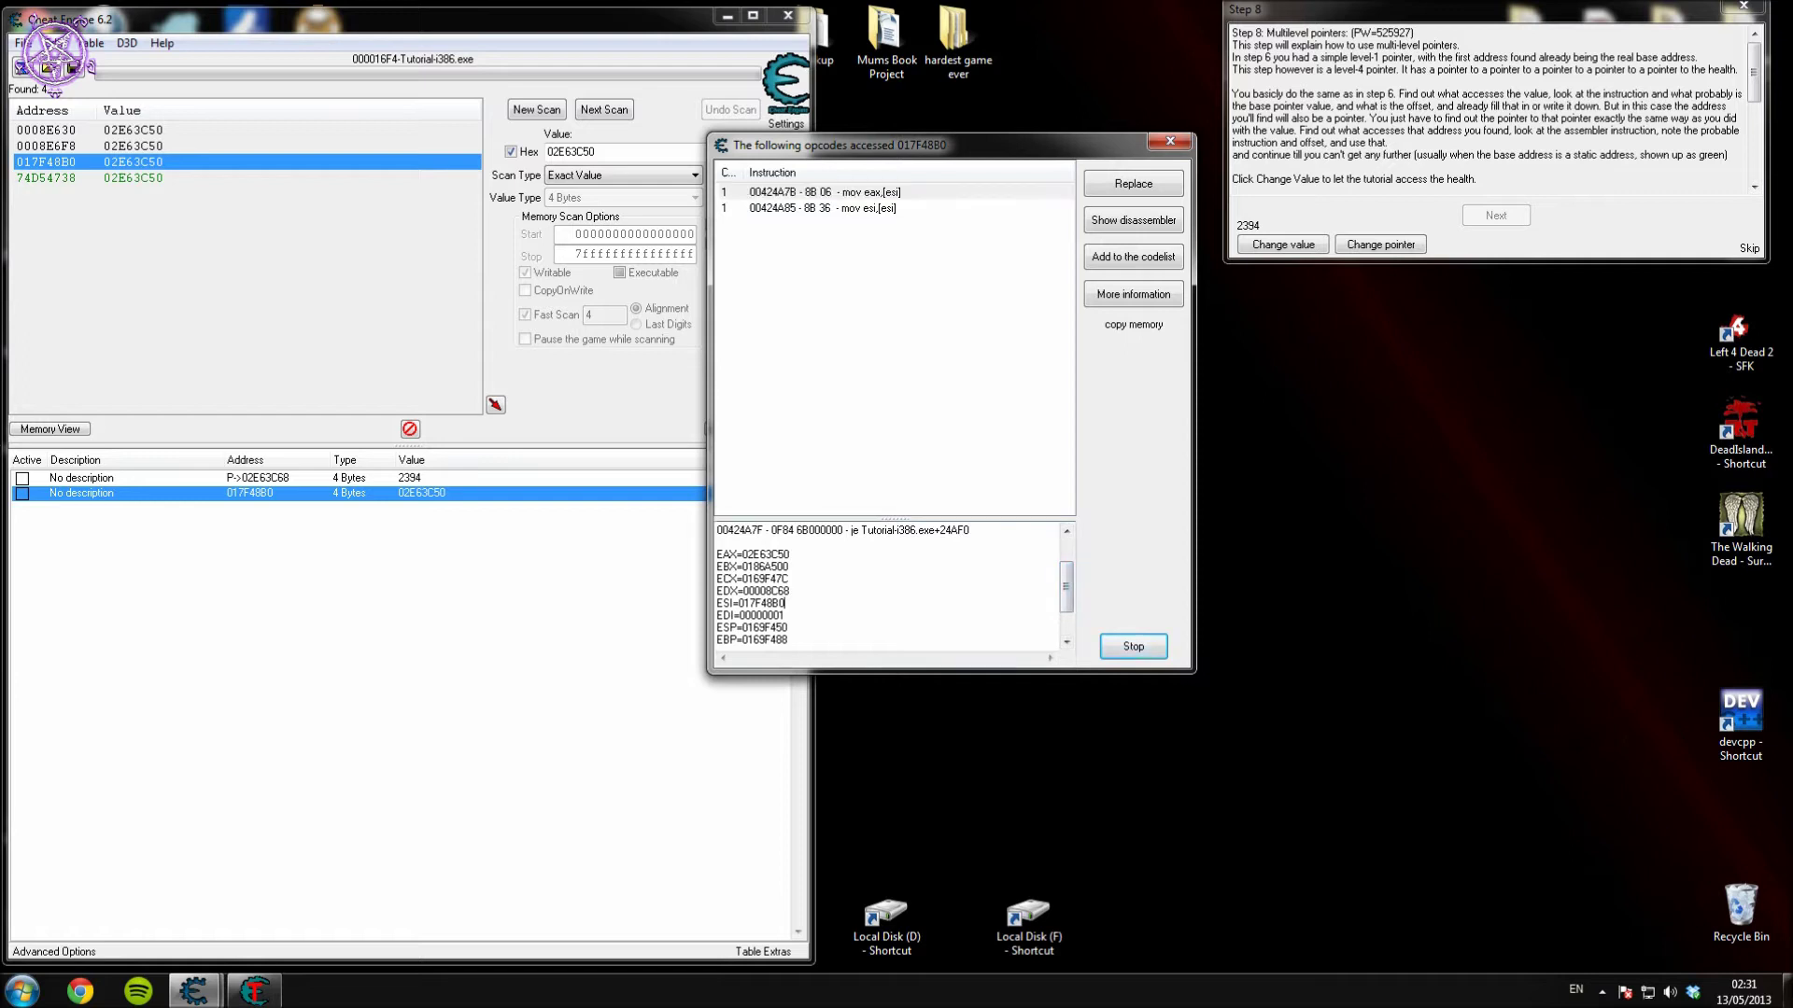
{"action": "left_click_drag", "start_coordinate": [786, 603], "coordinate": [738, 604]}
{"action": "right_click", "coordinate": [754, 600]}
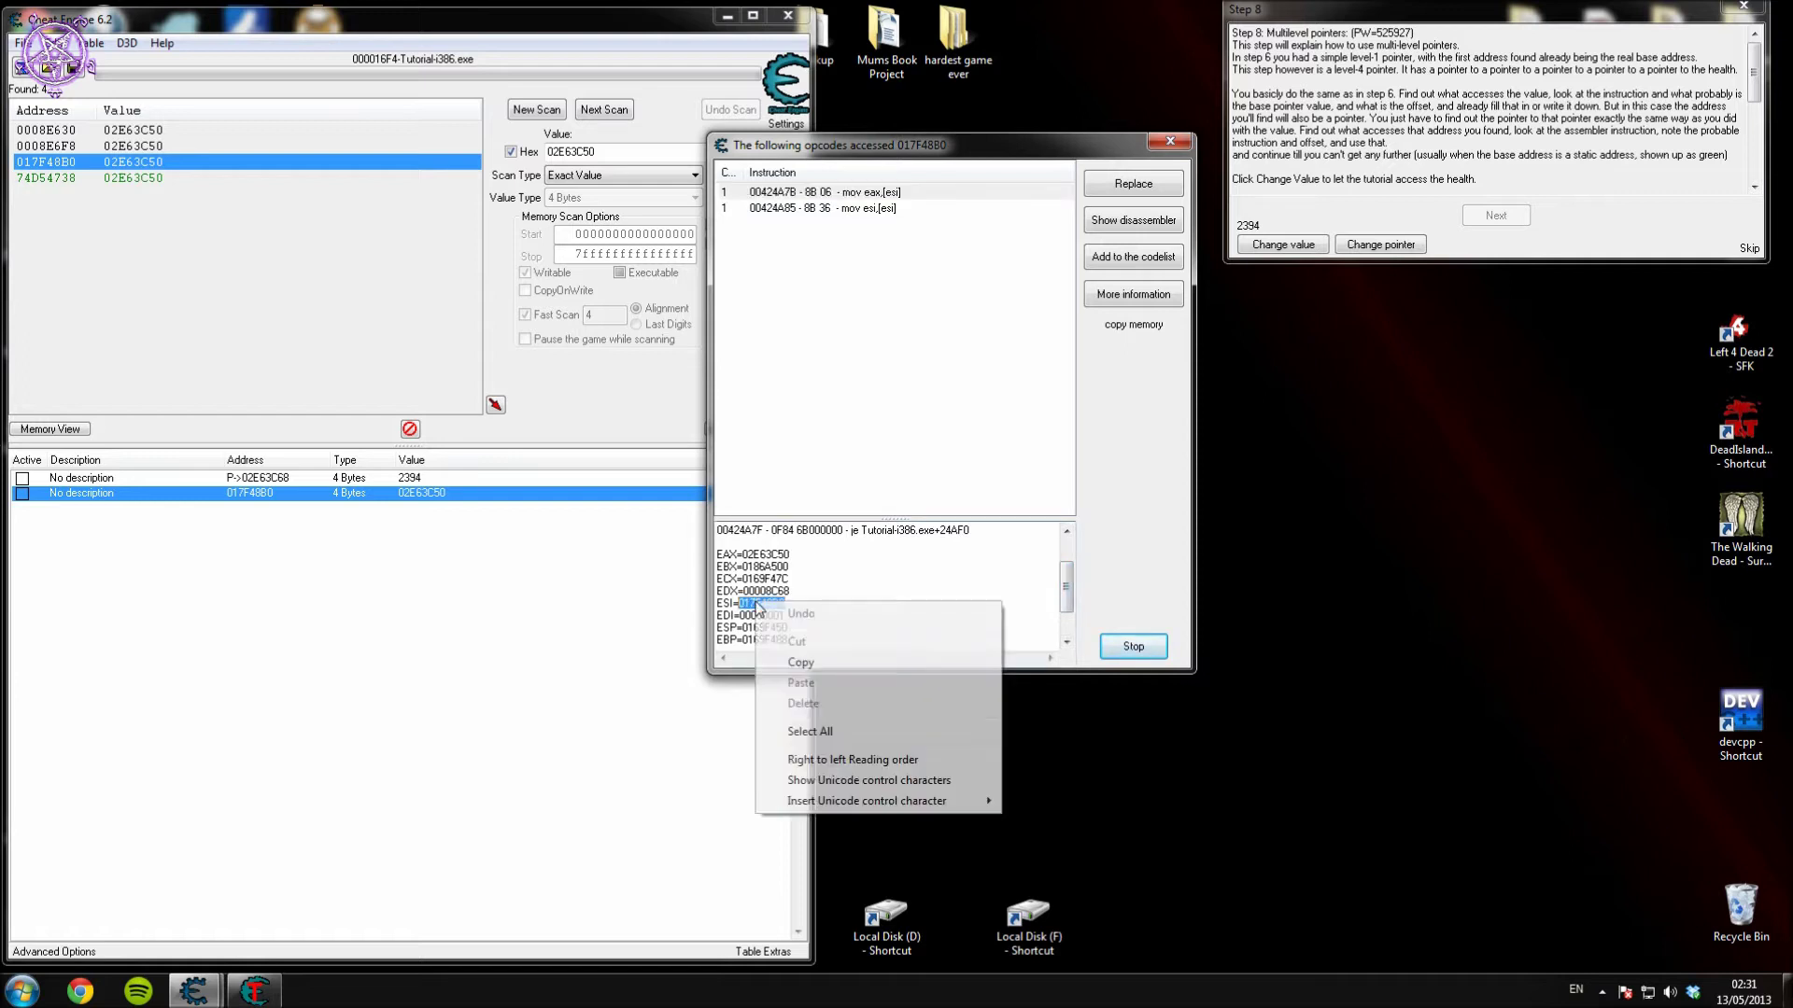
{"action": "left_click", "coordinate": [785, 649]}
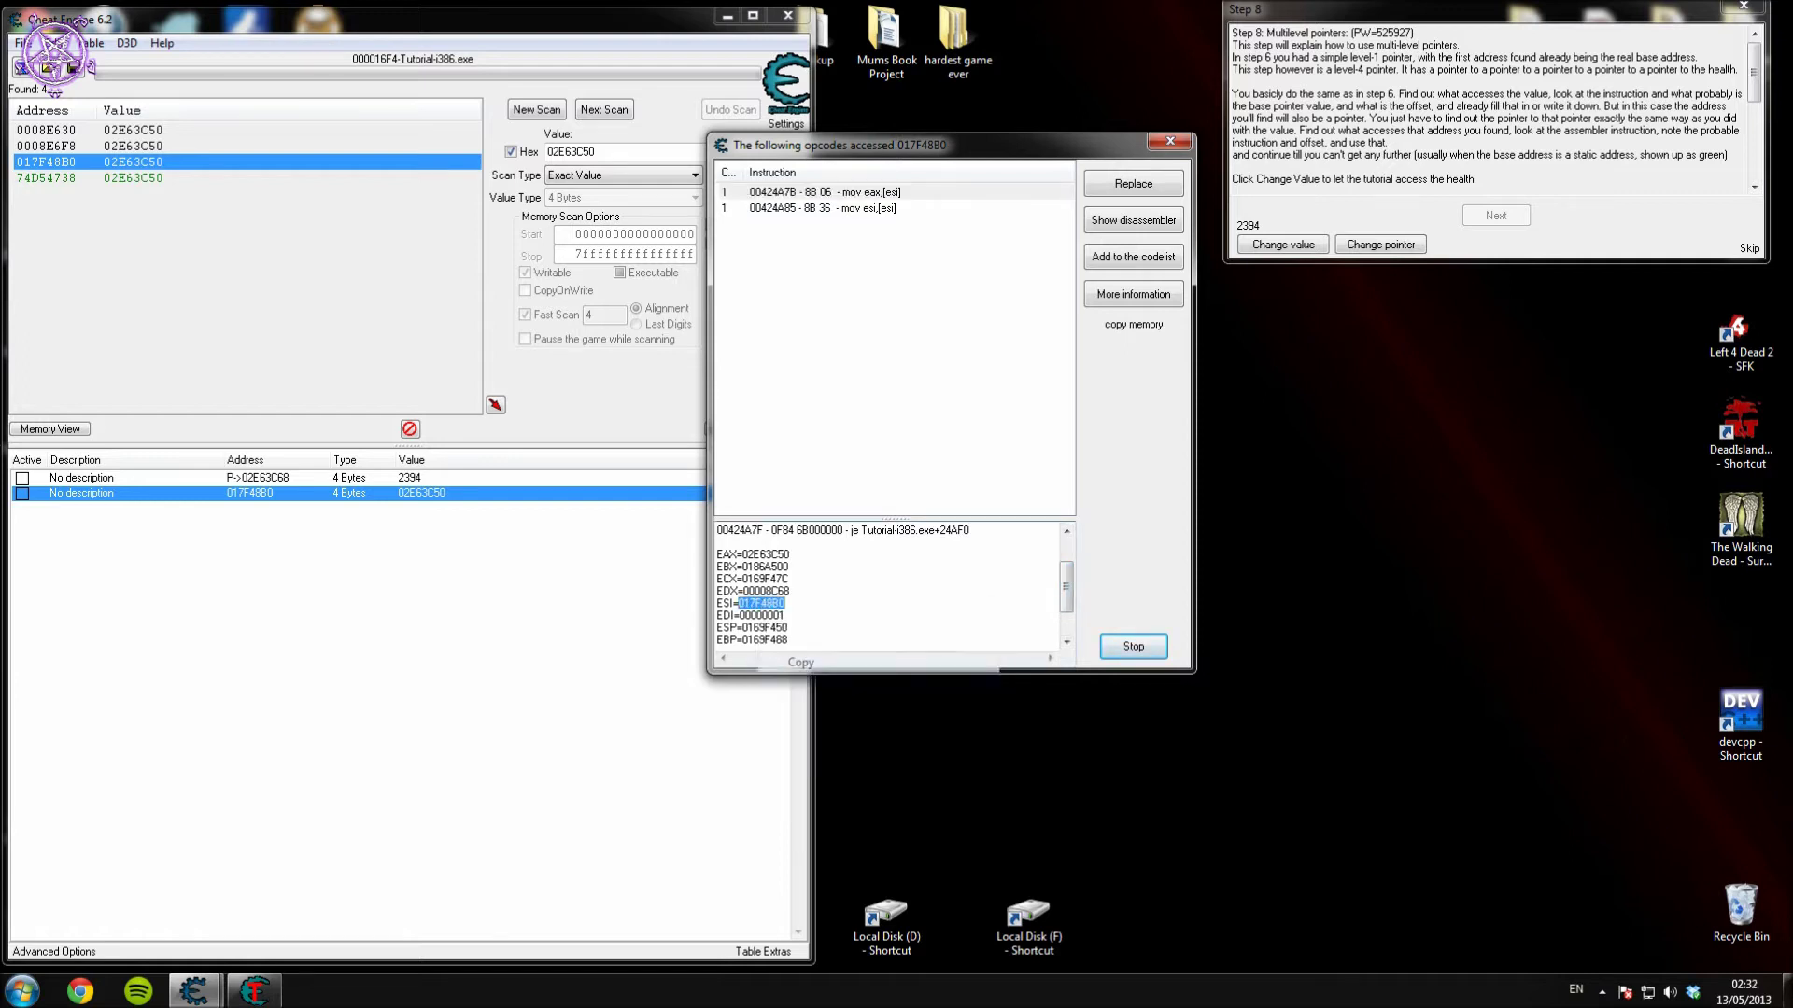
{"action": "left_click", "coordinate": [525, 118]}
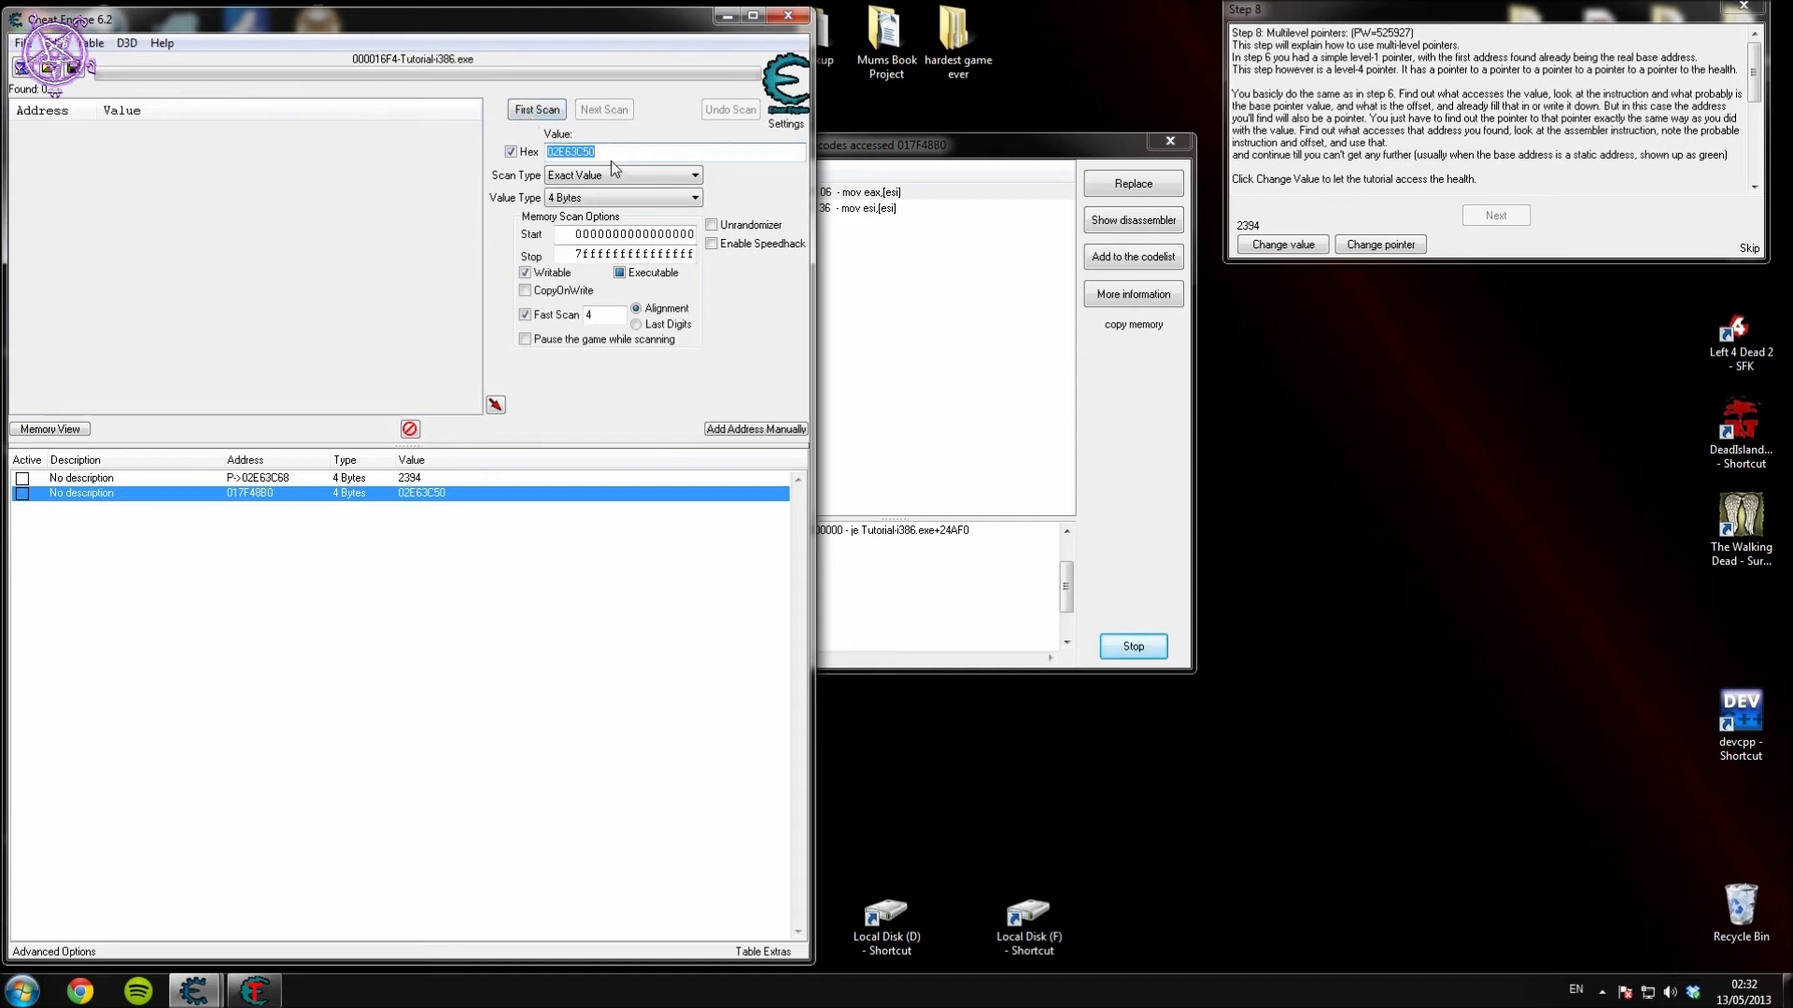
{"action": "key", "text": "ctrl+v"}
Run a First Scan for 017F48B0 and add the found address 02E63B44 to the list.
{"action": "left_click", "coordinate": [547, 111]}
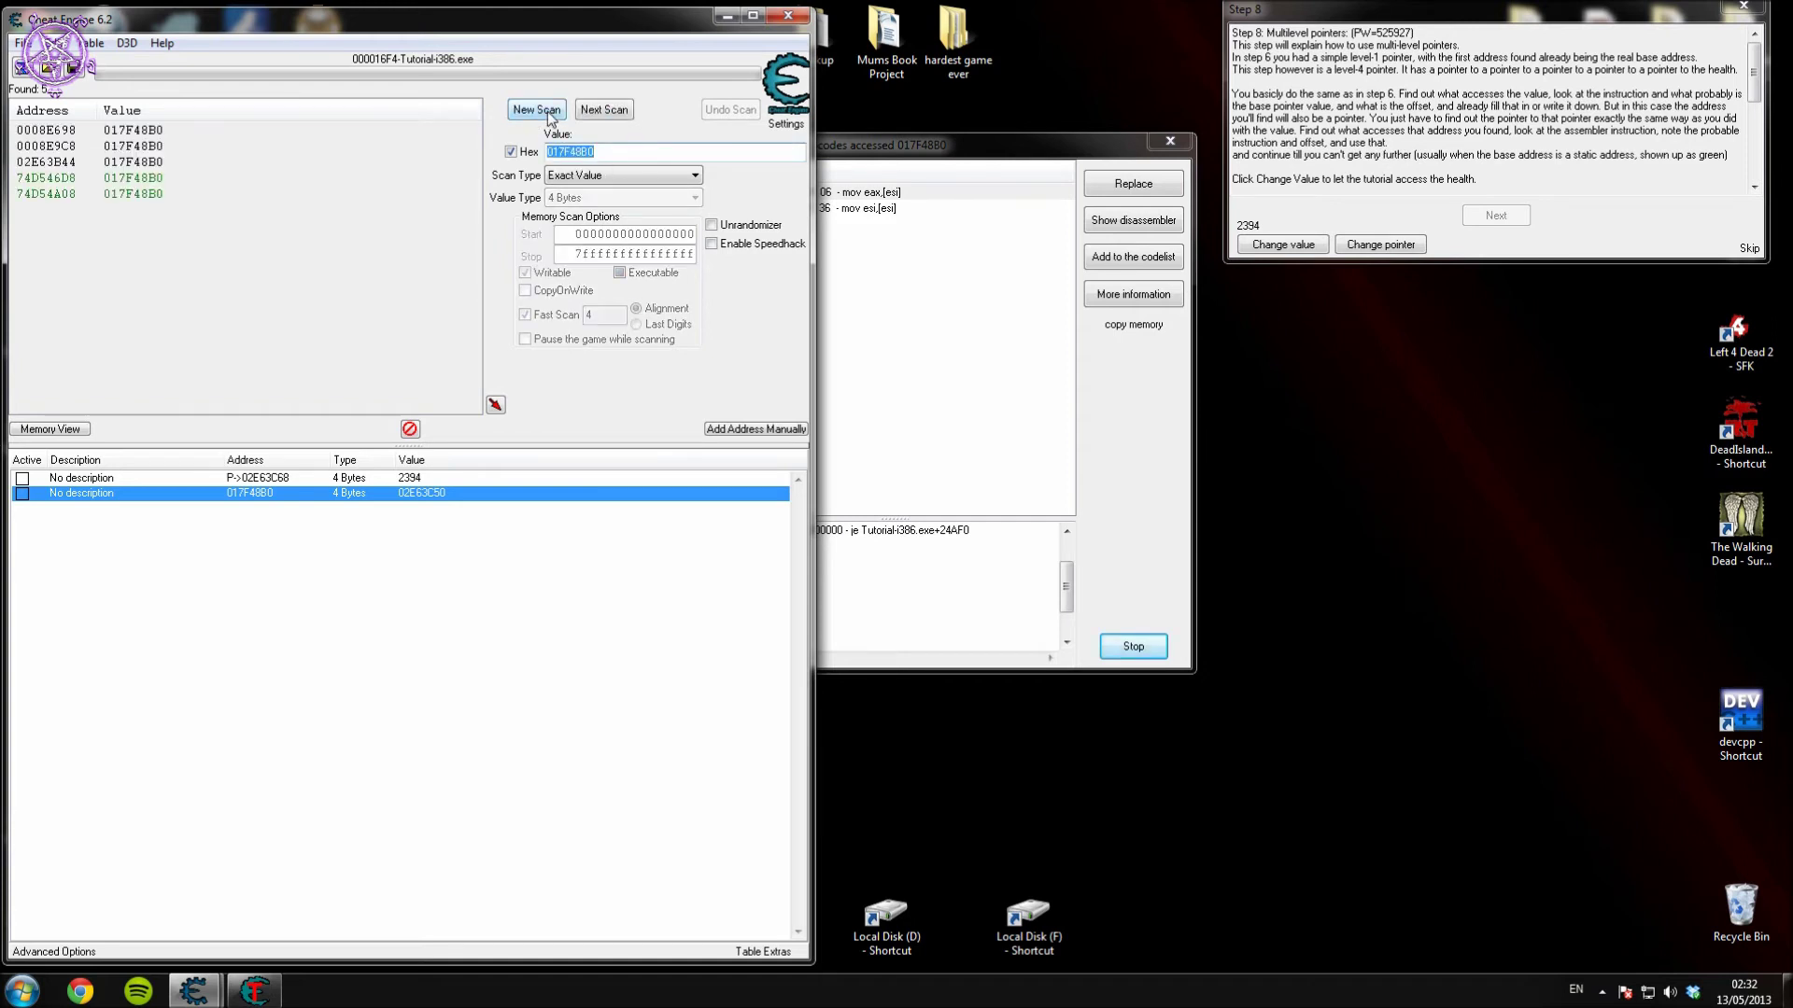
{"action": "left_click", "coordinate": [52, 163]}
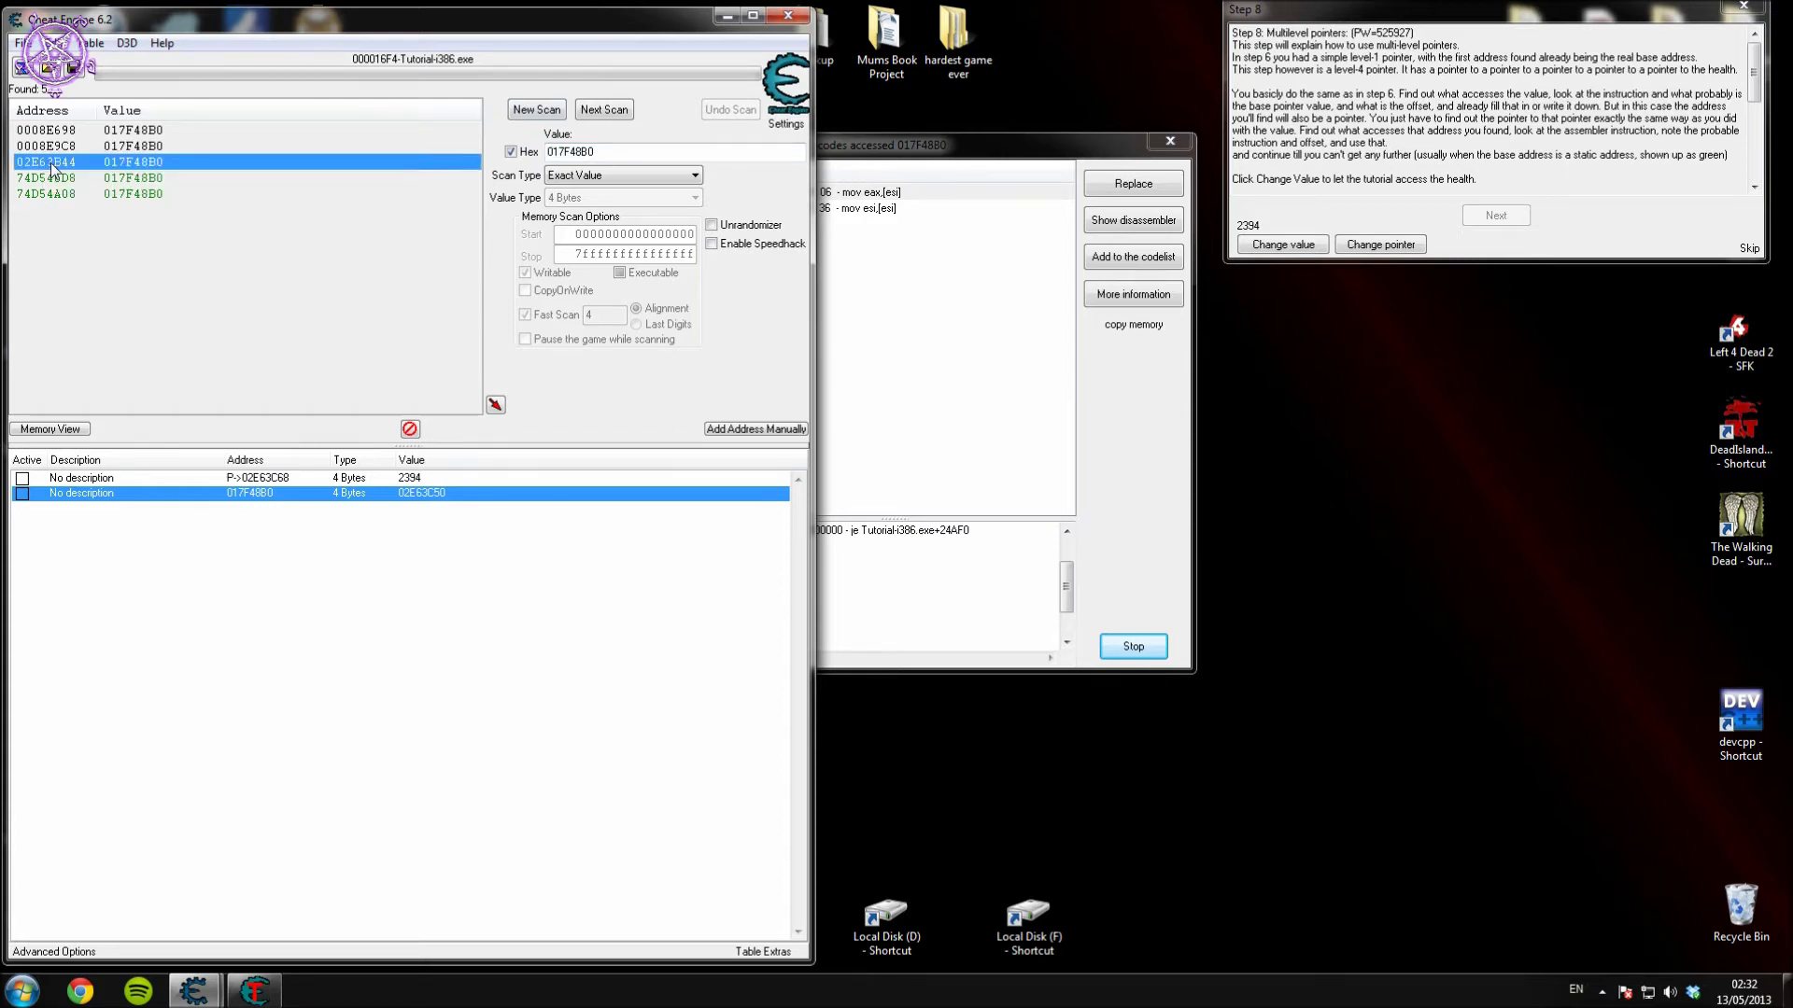
{"action": "double_click", "coordinate": [50, 163]}
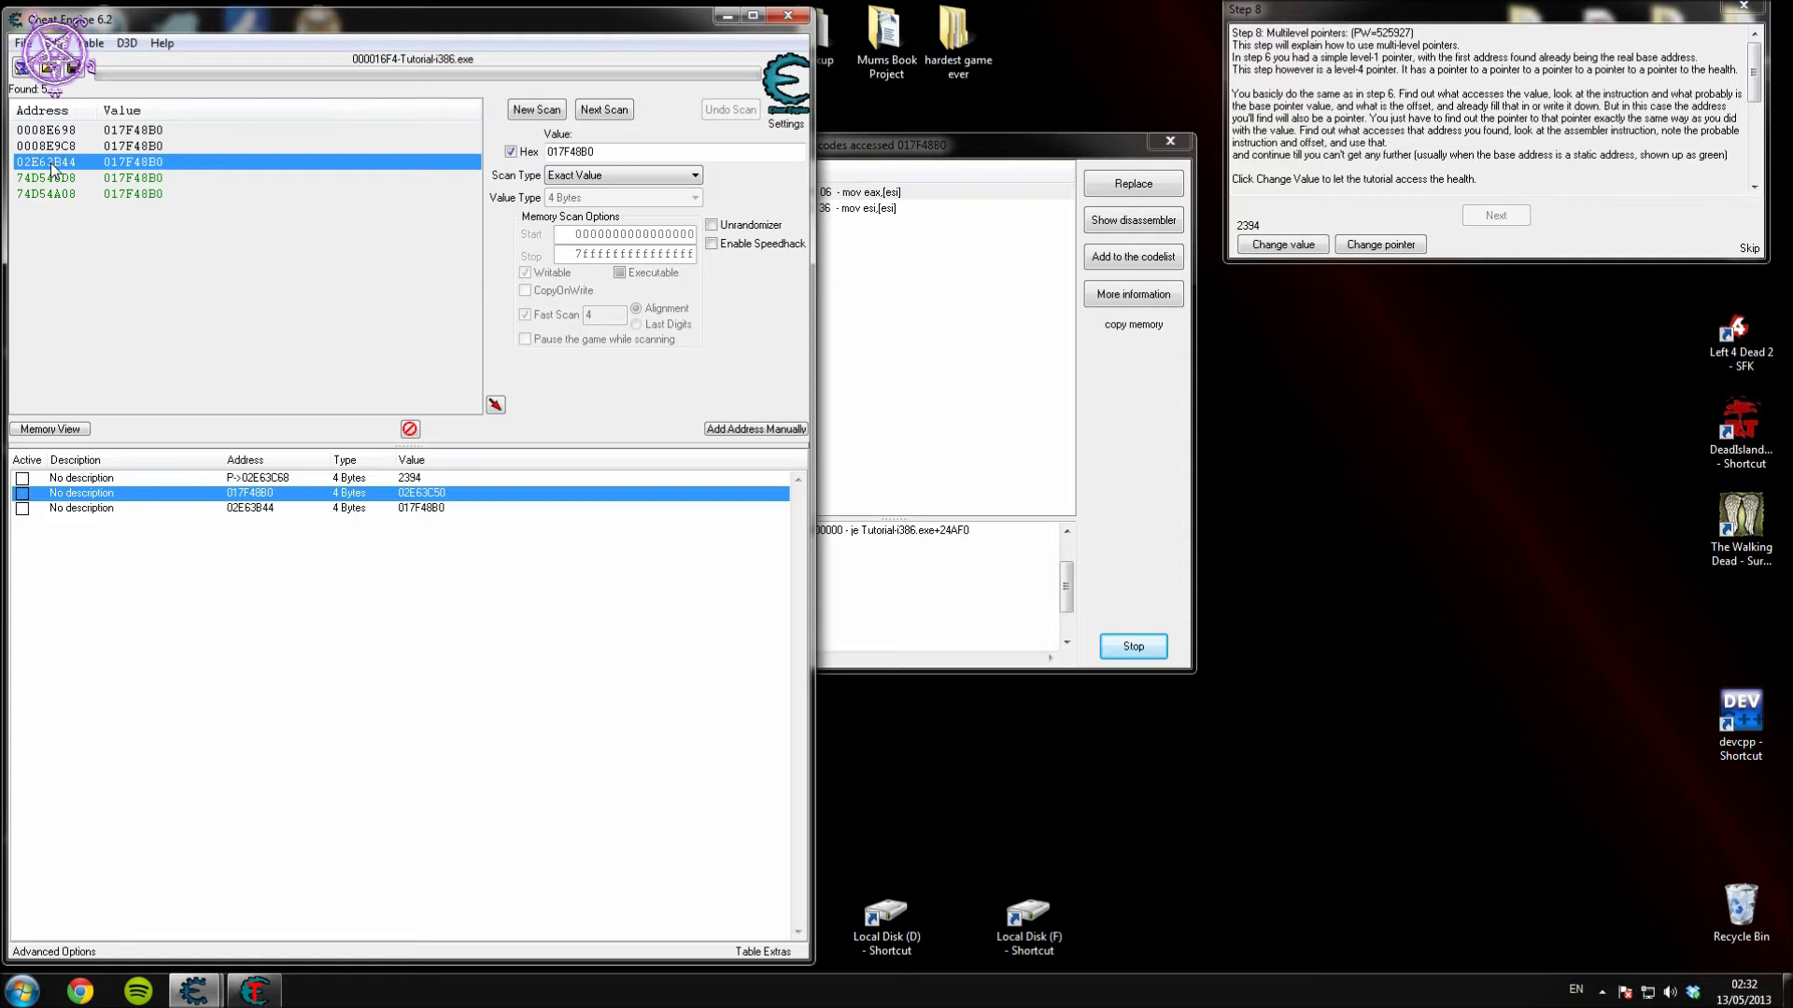
Copy the address 02E63B44 from its Change address dialog.
{"action": "double_click", "coordinate": [244, 510]}
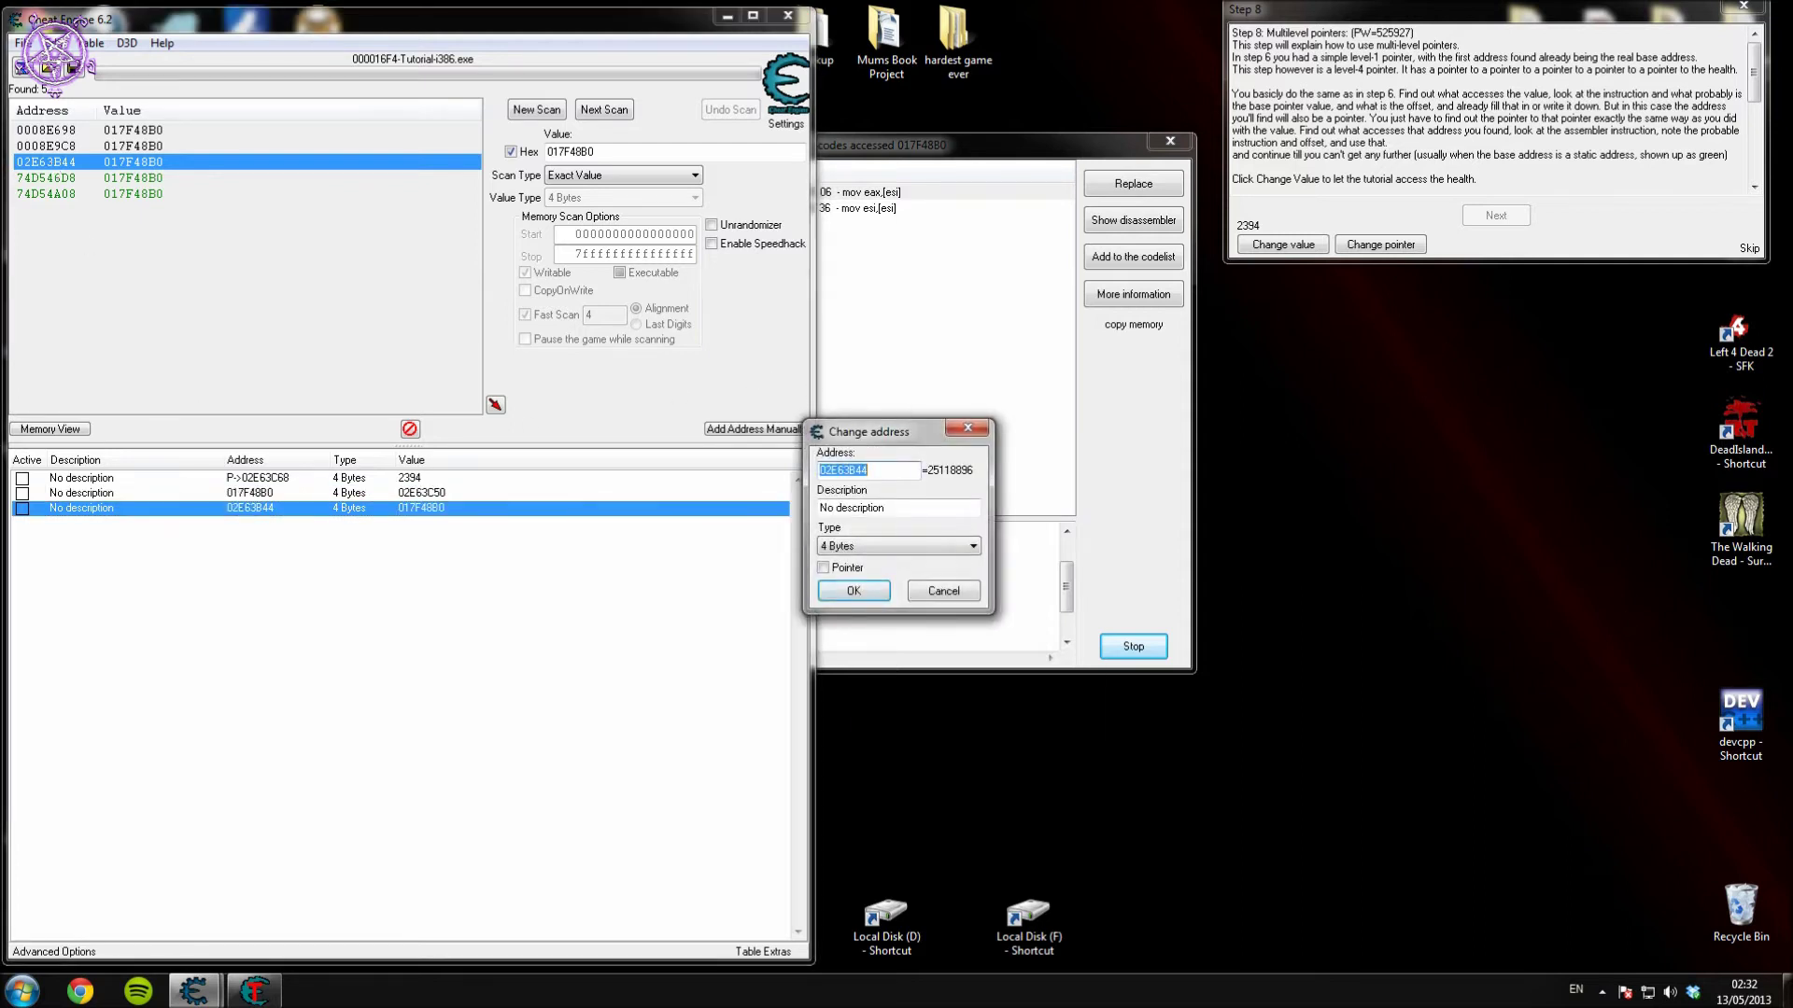
{"action": "right_click", "coordinate": [901, 470]}
{"action": "left_click", "coordinate": [924, 535]}
{"action": "left_click", "coordinate": [942, 591]}
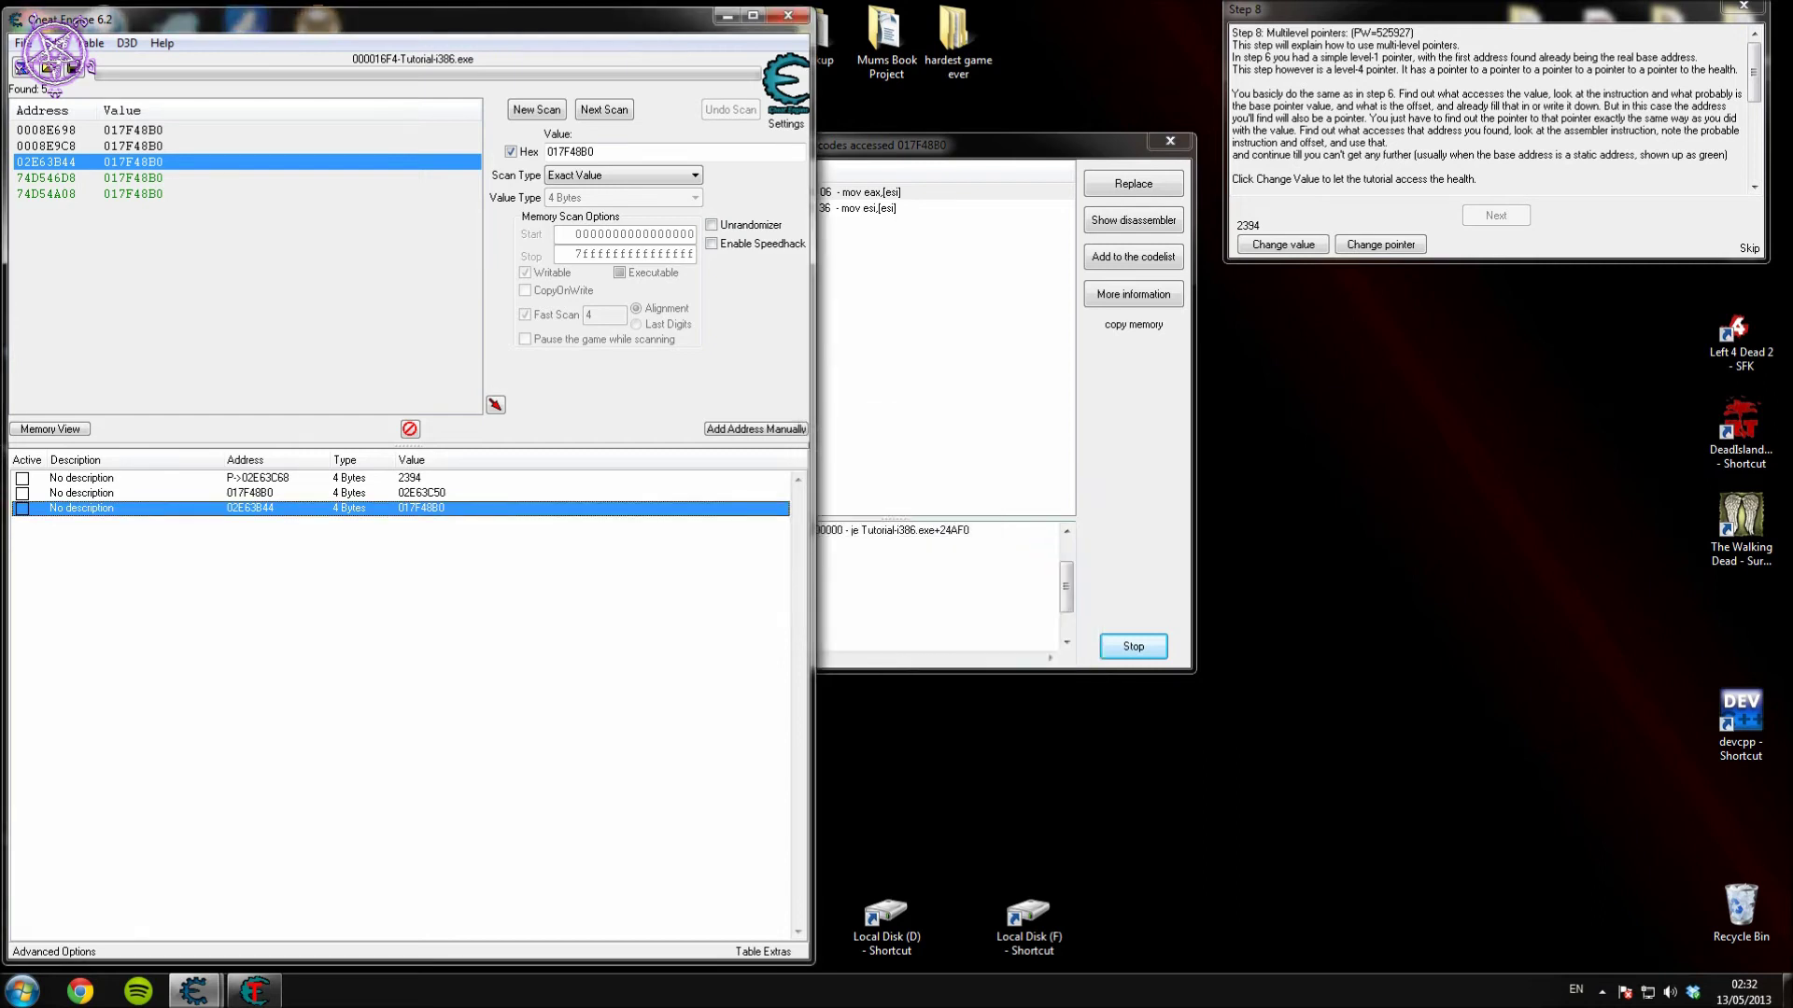
Rebase the health pointer on 02E63B44 and add a second level, with offsets 18 and 0.
{"action": "double_click", "coordinate": [254, 480]}
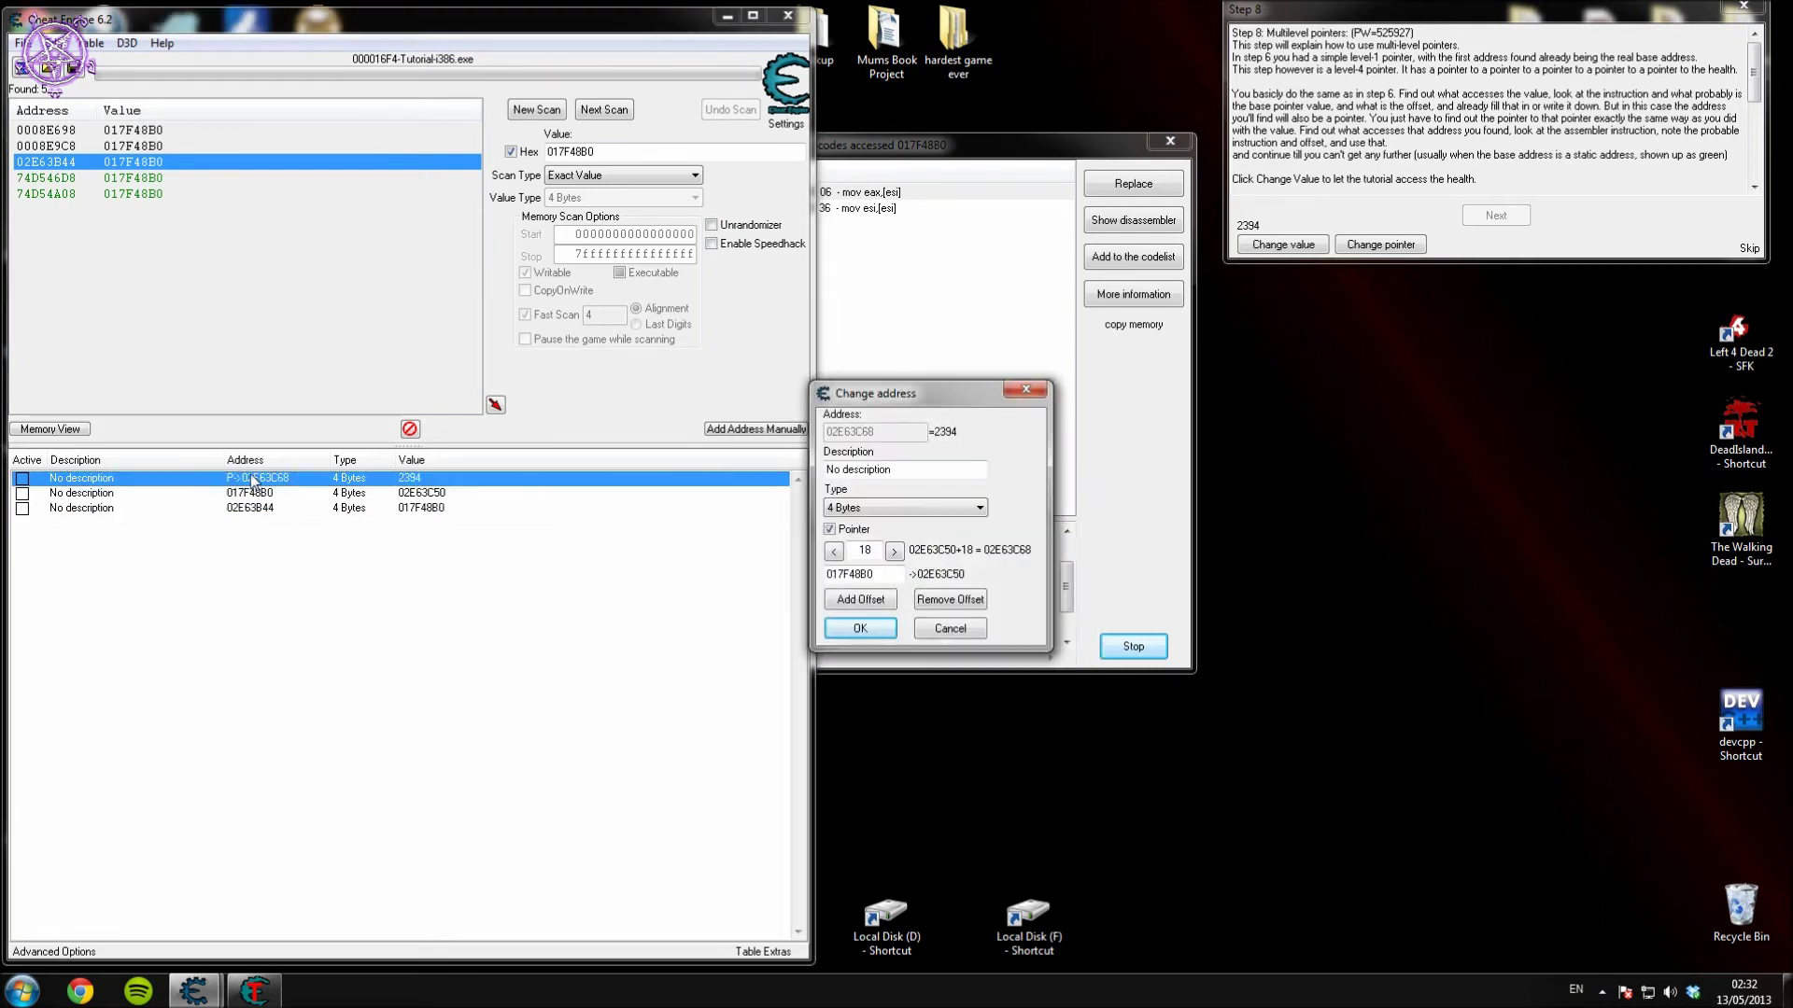
{"action": "left_click_drag", "start_coordinate": [925, 392], "coordinate": [620, 367]}
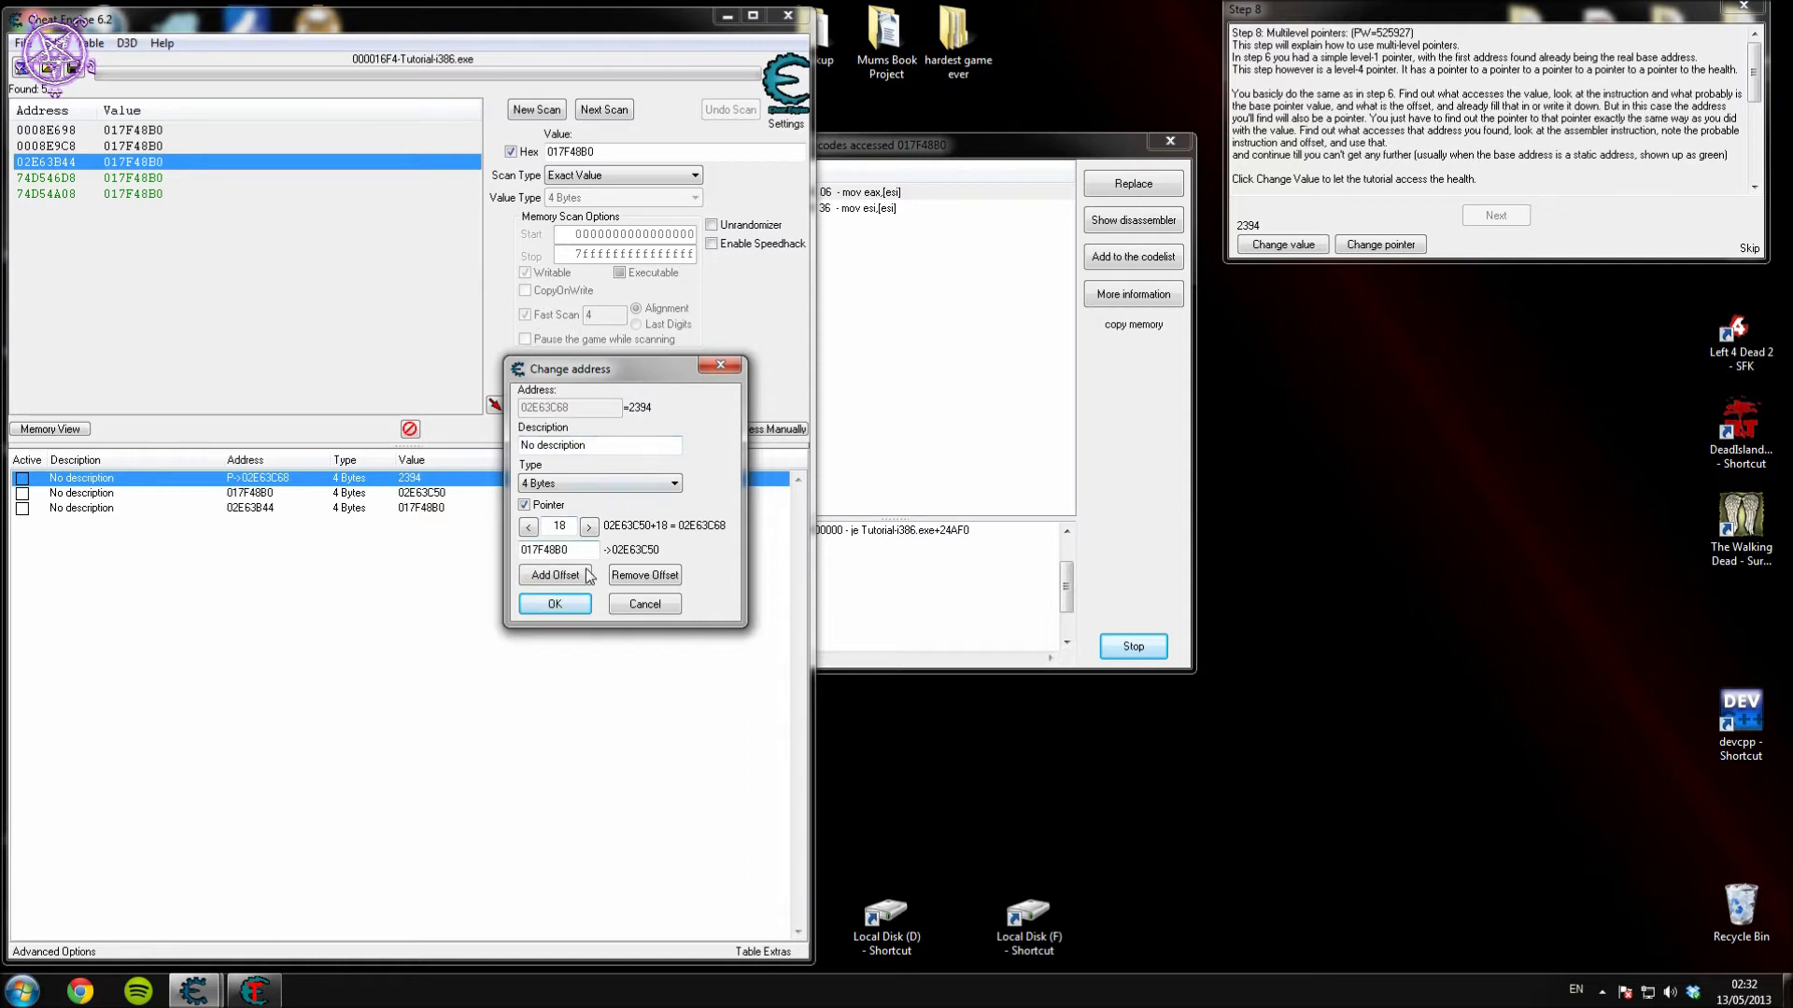
{"action": "double_click", "coordinate": [550, 549]}
{"action": "key", "text": "ctrl+v"}
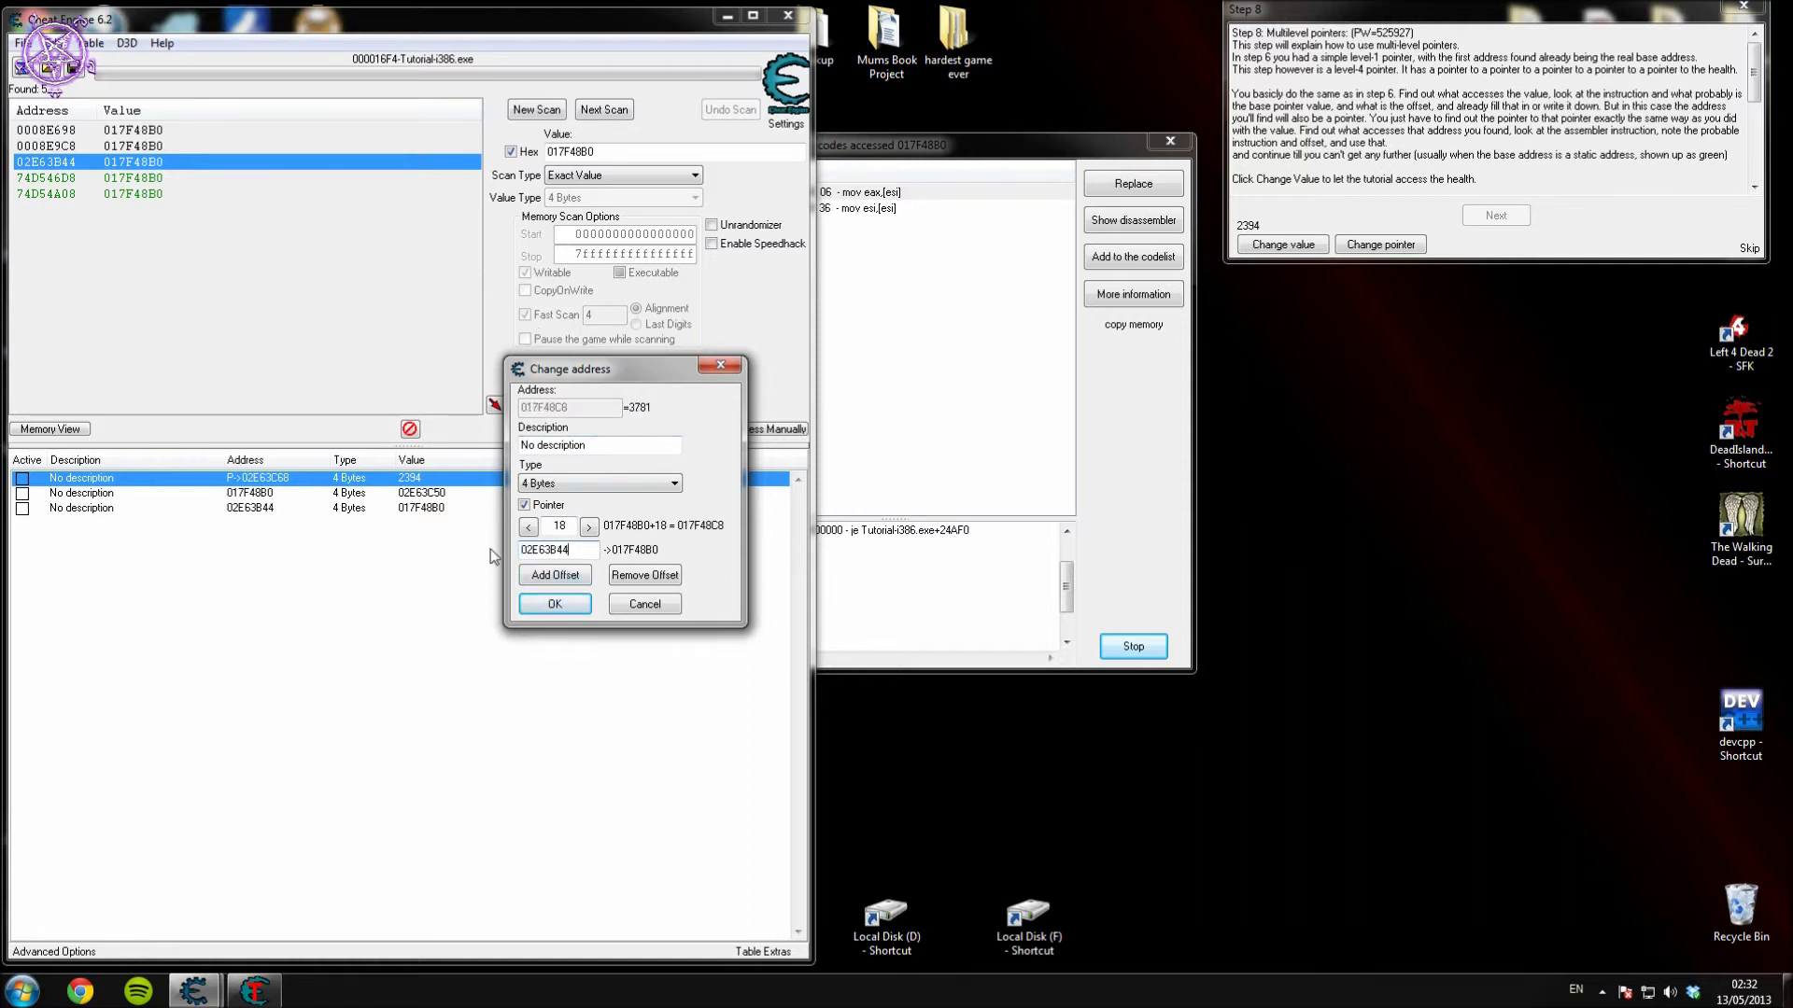
{"action": "left_click", "coordinate": [554, 574]}
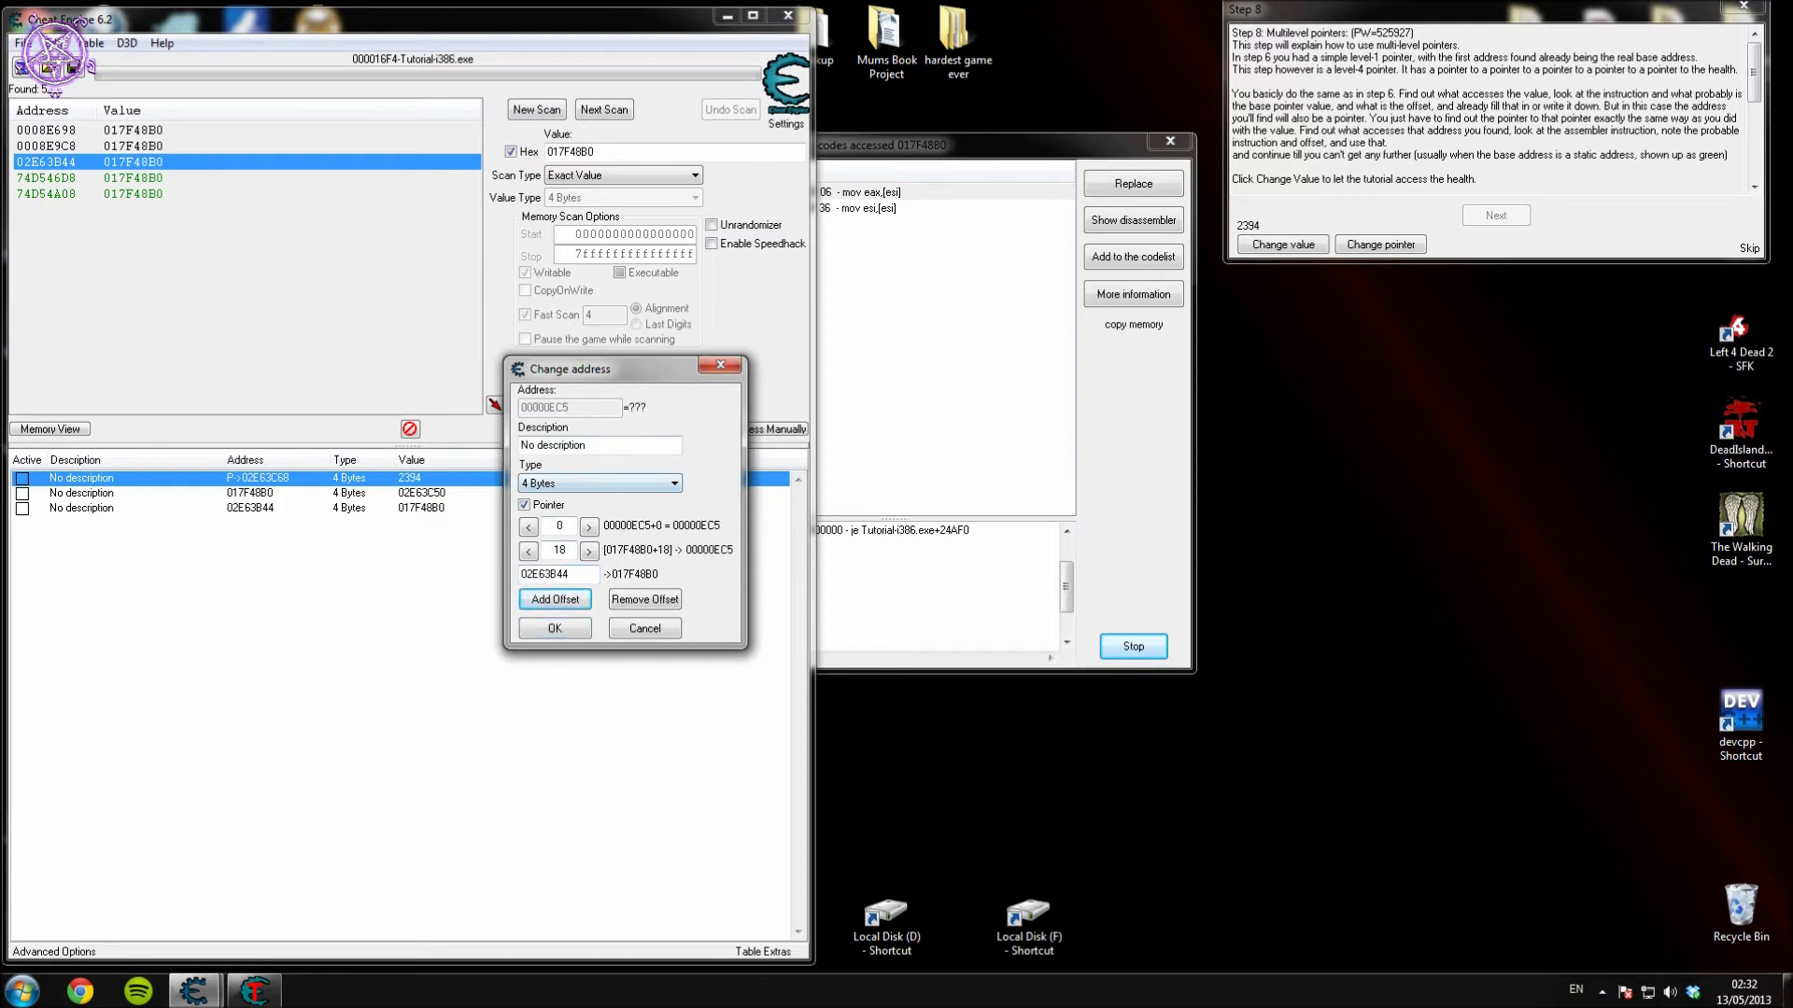
{"action": "double_click", "coordinate": [559, 525]}
{"action": "type", "text": "18"}
{"action": "double_click", "coordinate": [559, 550]}
{"action": "type", "text": "0"}
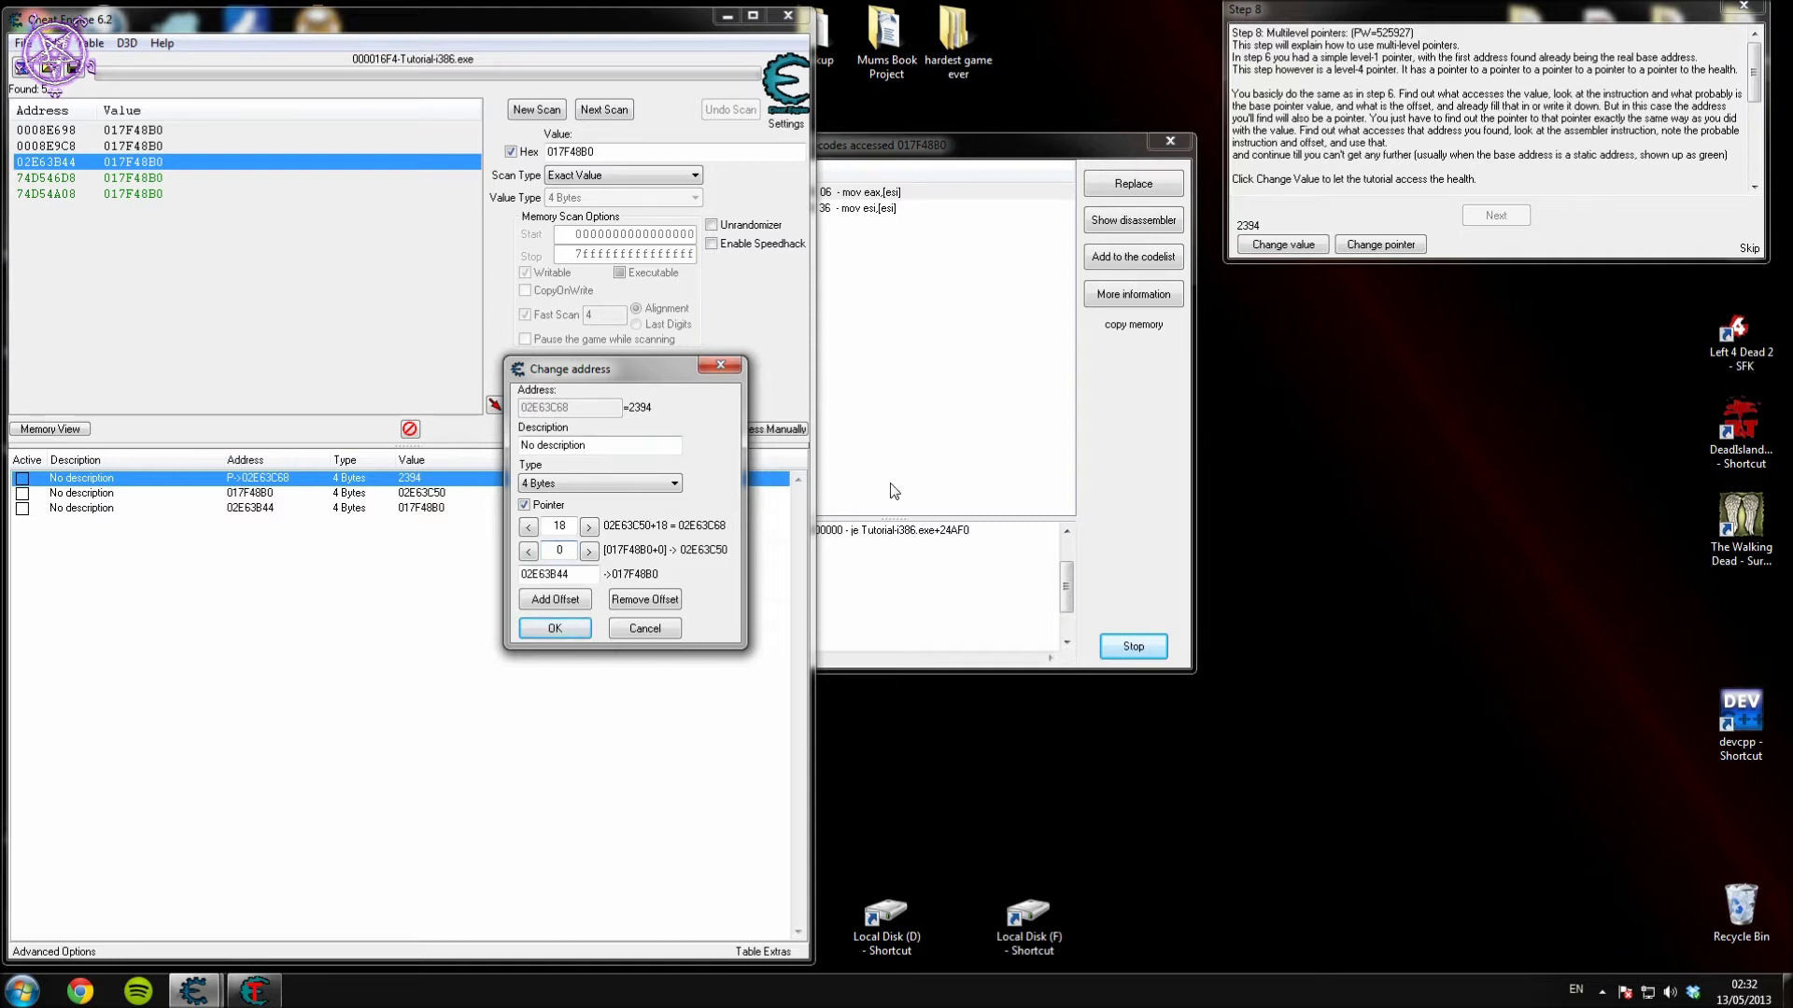
{"action": "left_click", "coordinate": [556, 628]}
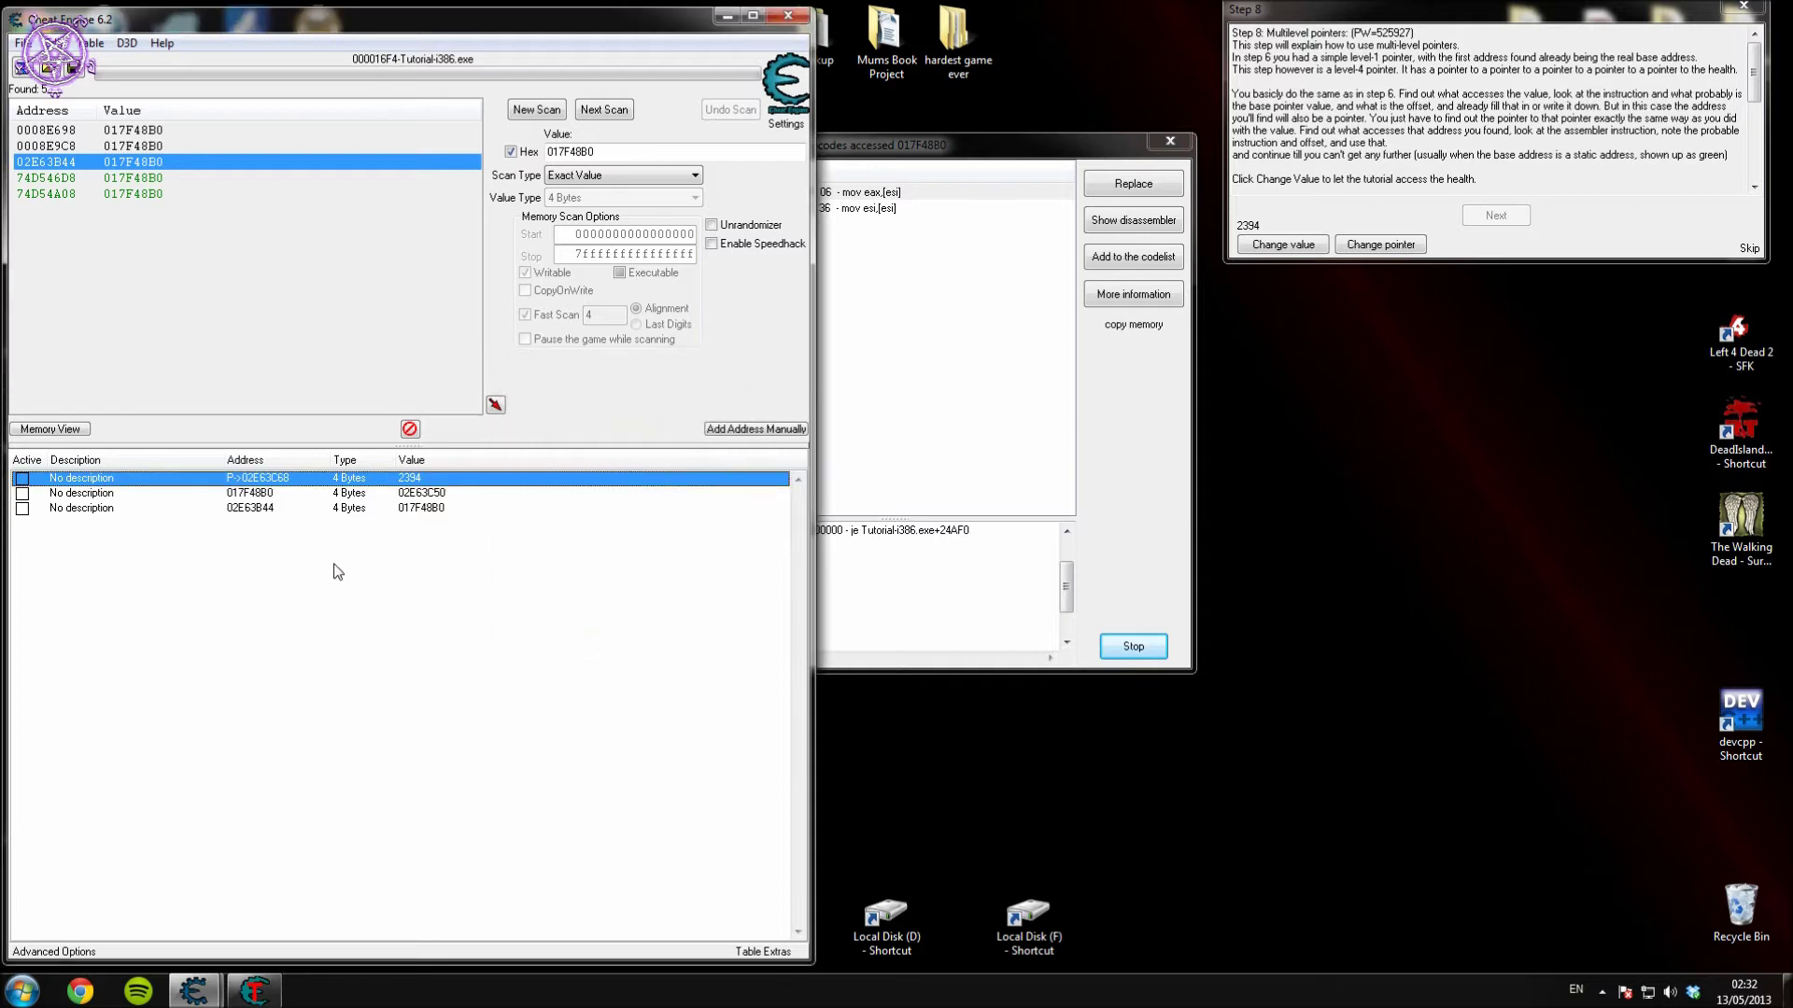
Trace what accesses 02E63B44 and let the tutorial change the health value.
{"action": "left_click", "coordinate": [264, 509]}
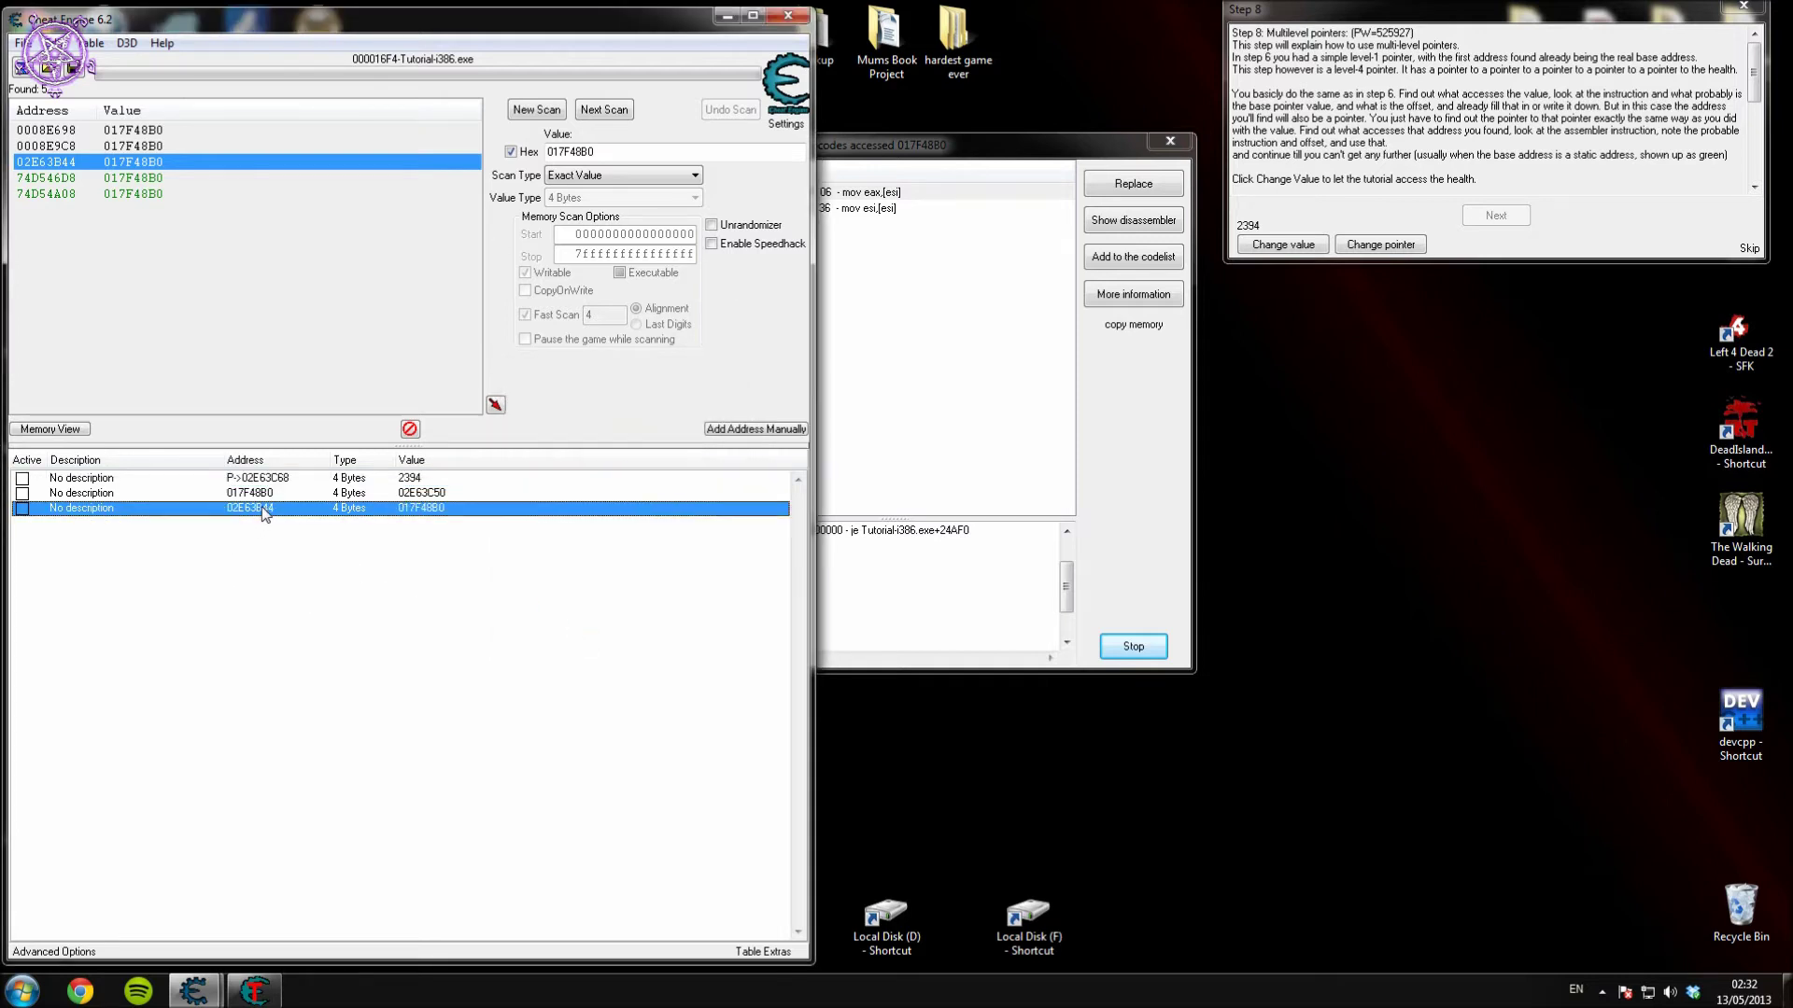
{"action": "right_click", "coordinate": [264, 512]}
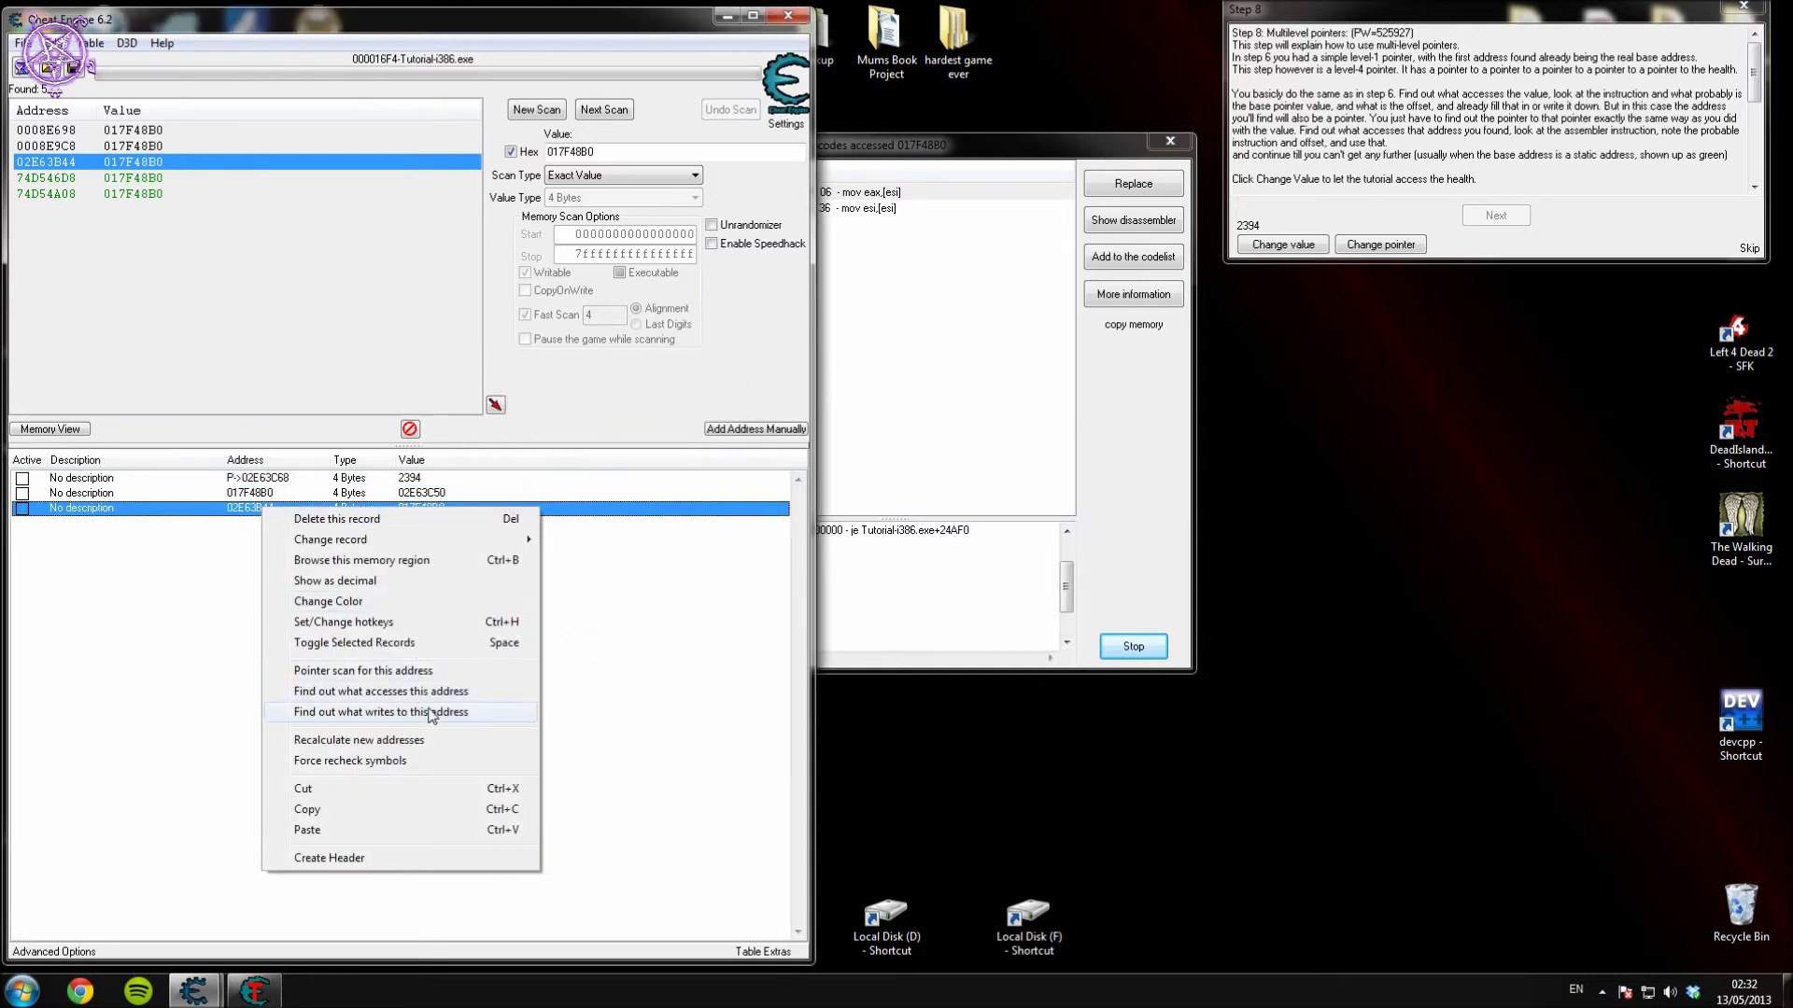
{"action": "left_click", "coordinate": [402, 691]}
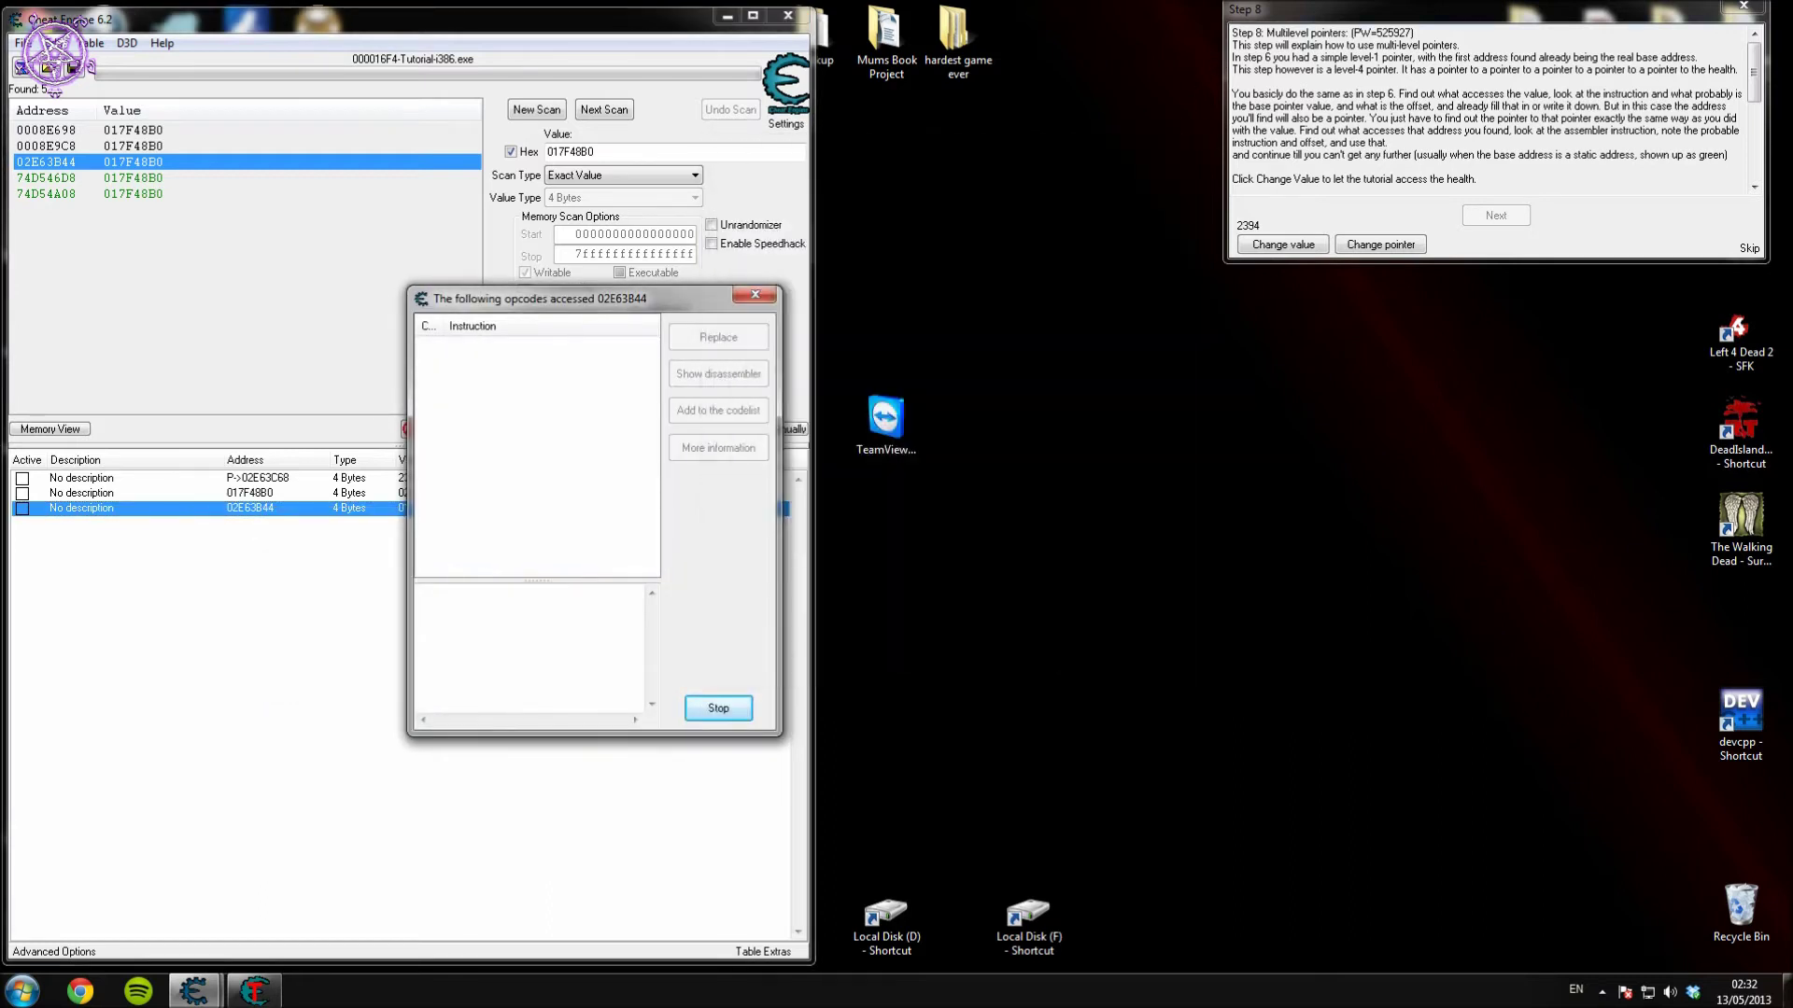
{"action": "left_click", "coordinate": [1283, 245]}
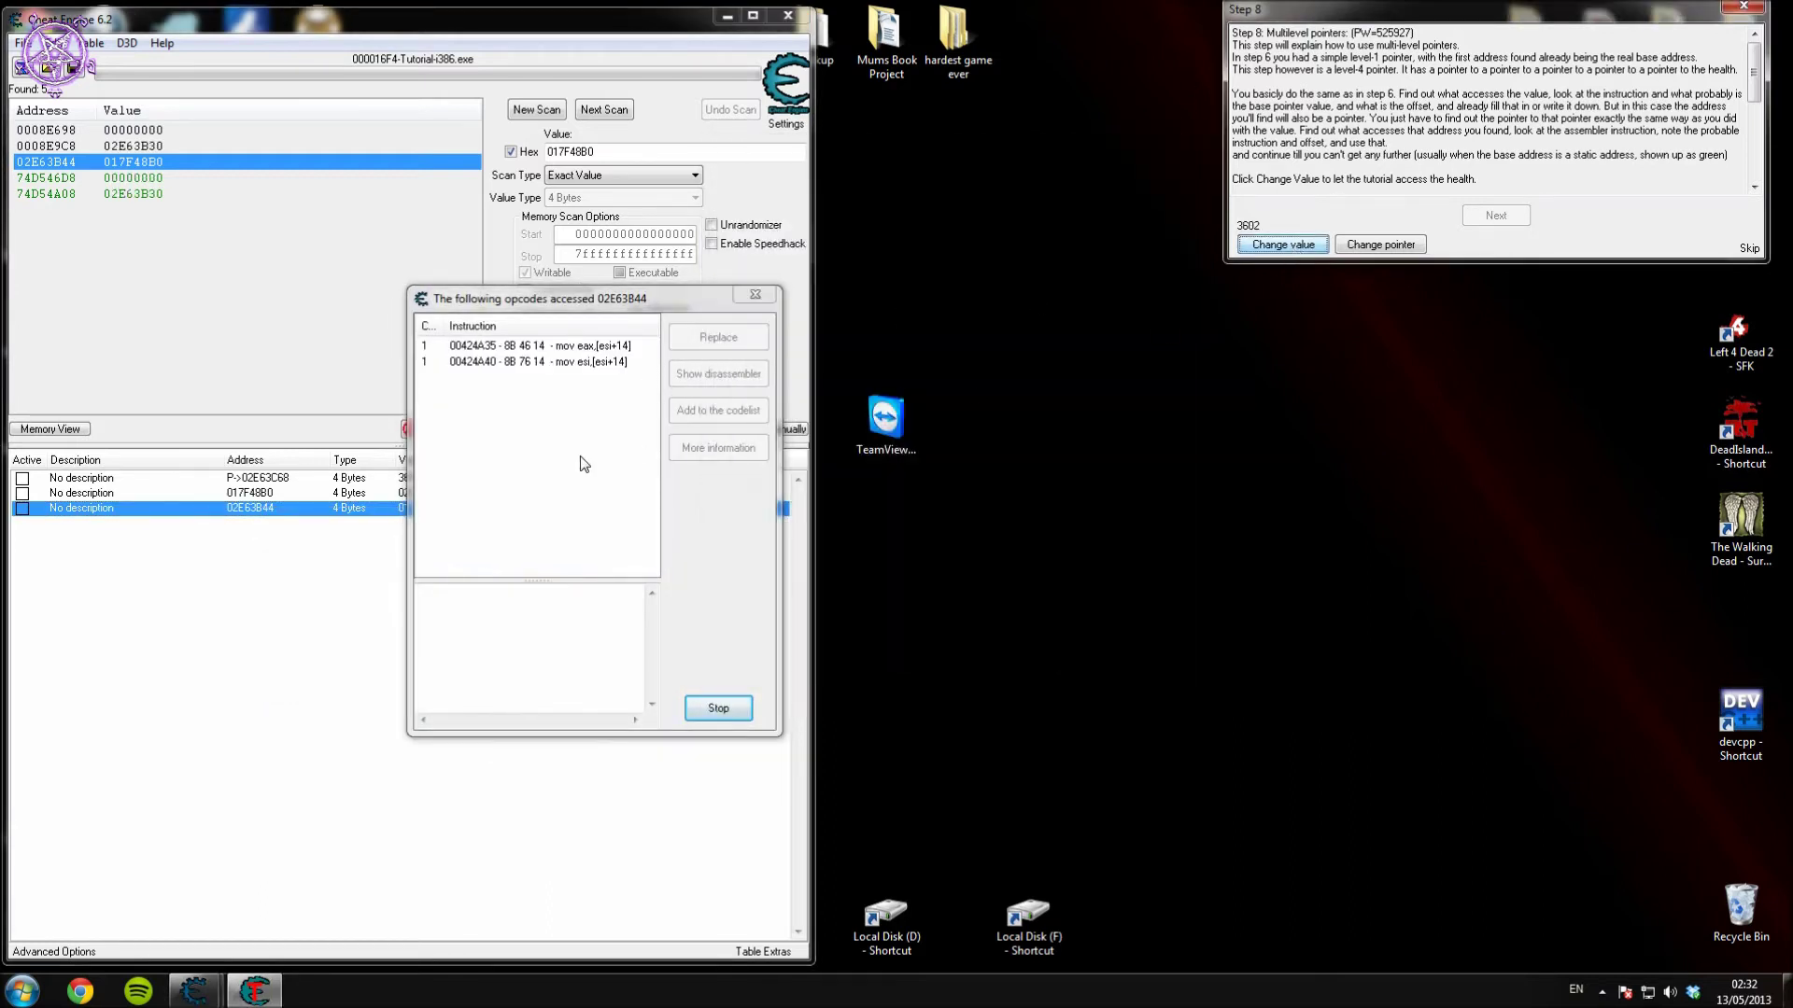
Read ESI 02E63B30 for the mov esi,[esi+14] instruction and copy it.
{"action": "left_click", "coordinate": [598, 347]}
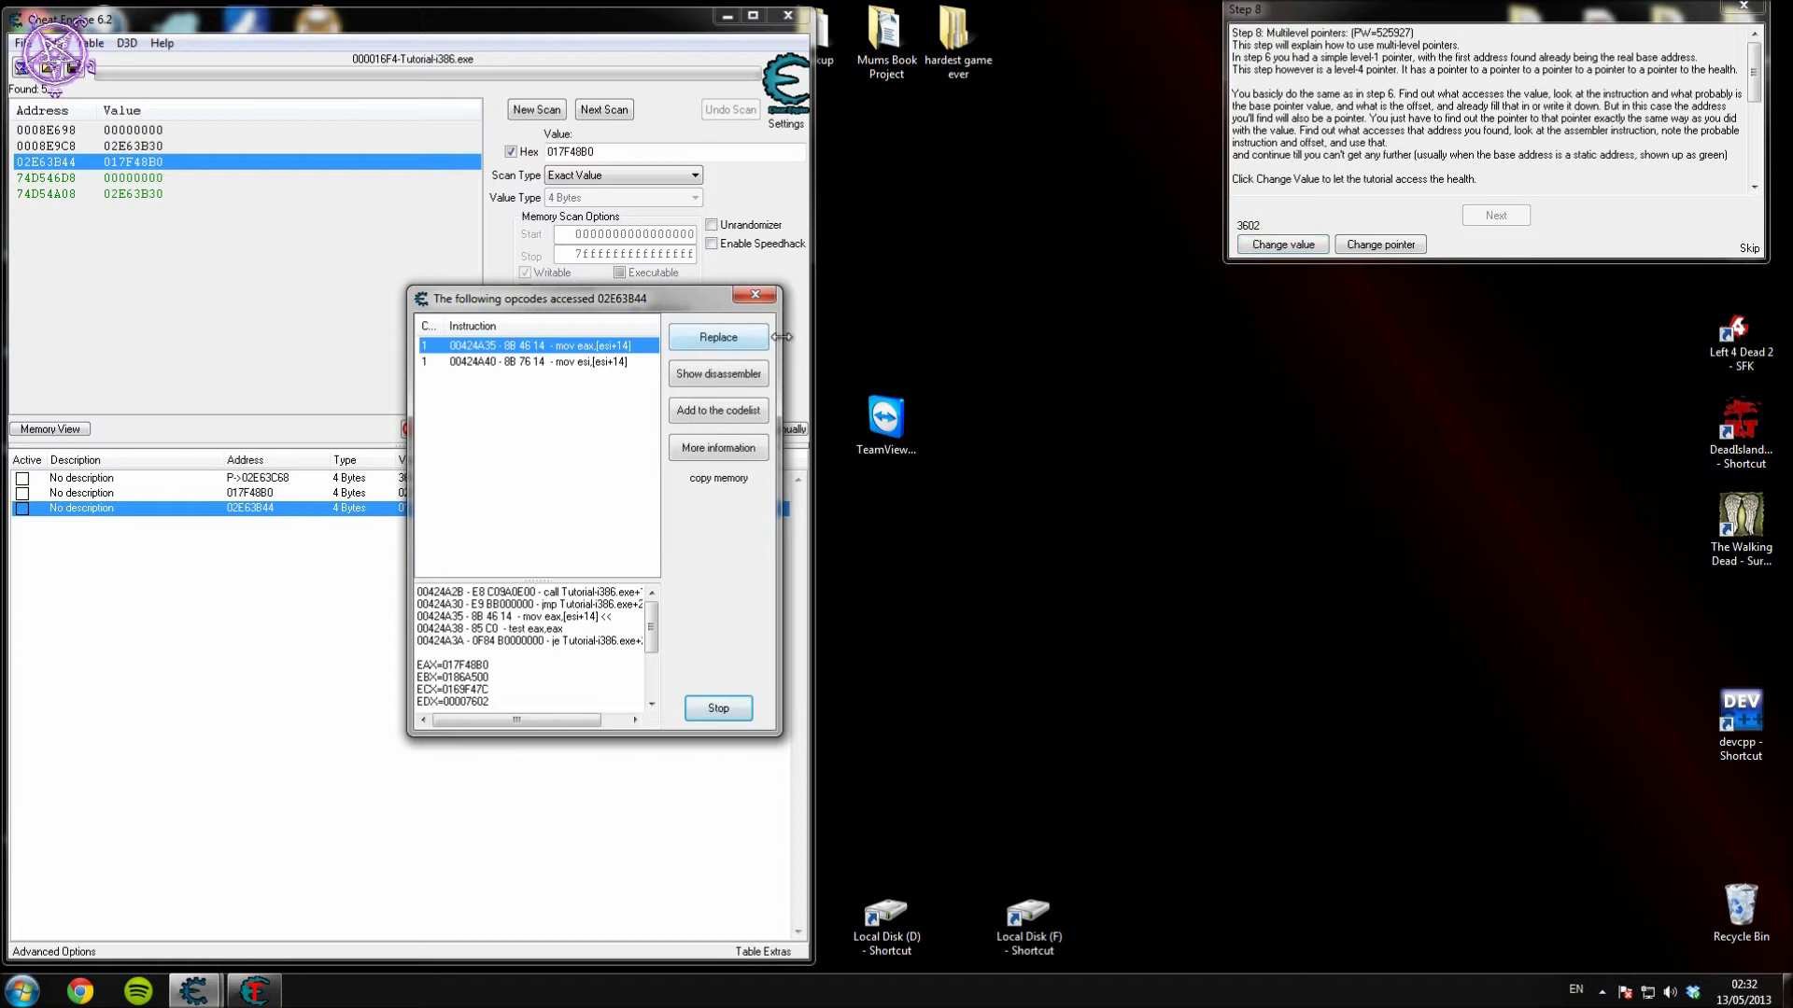
{"action": "left_click_drag", "start_coordinate": [781, 337], "coordinate": [908, 337]}
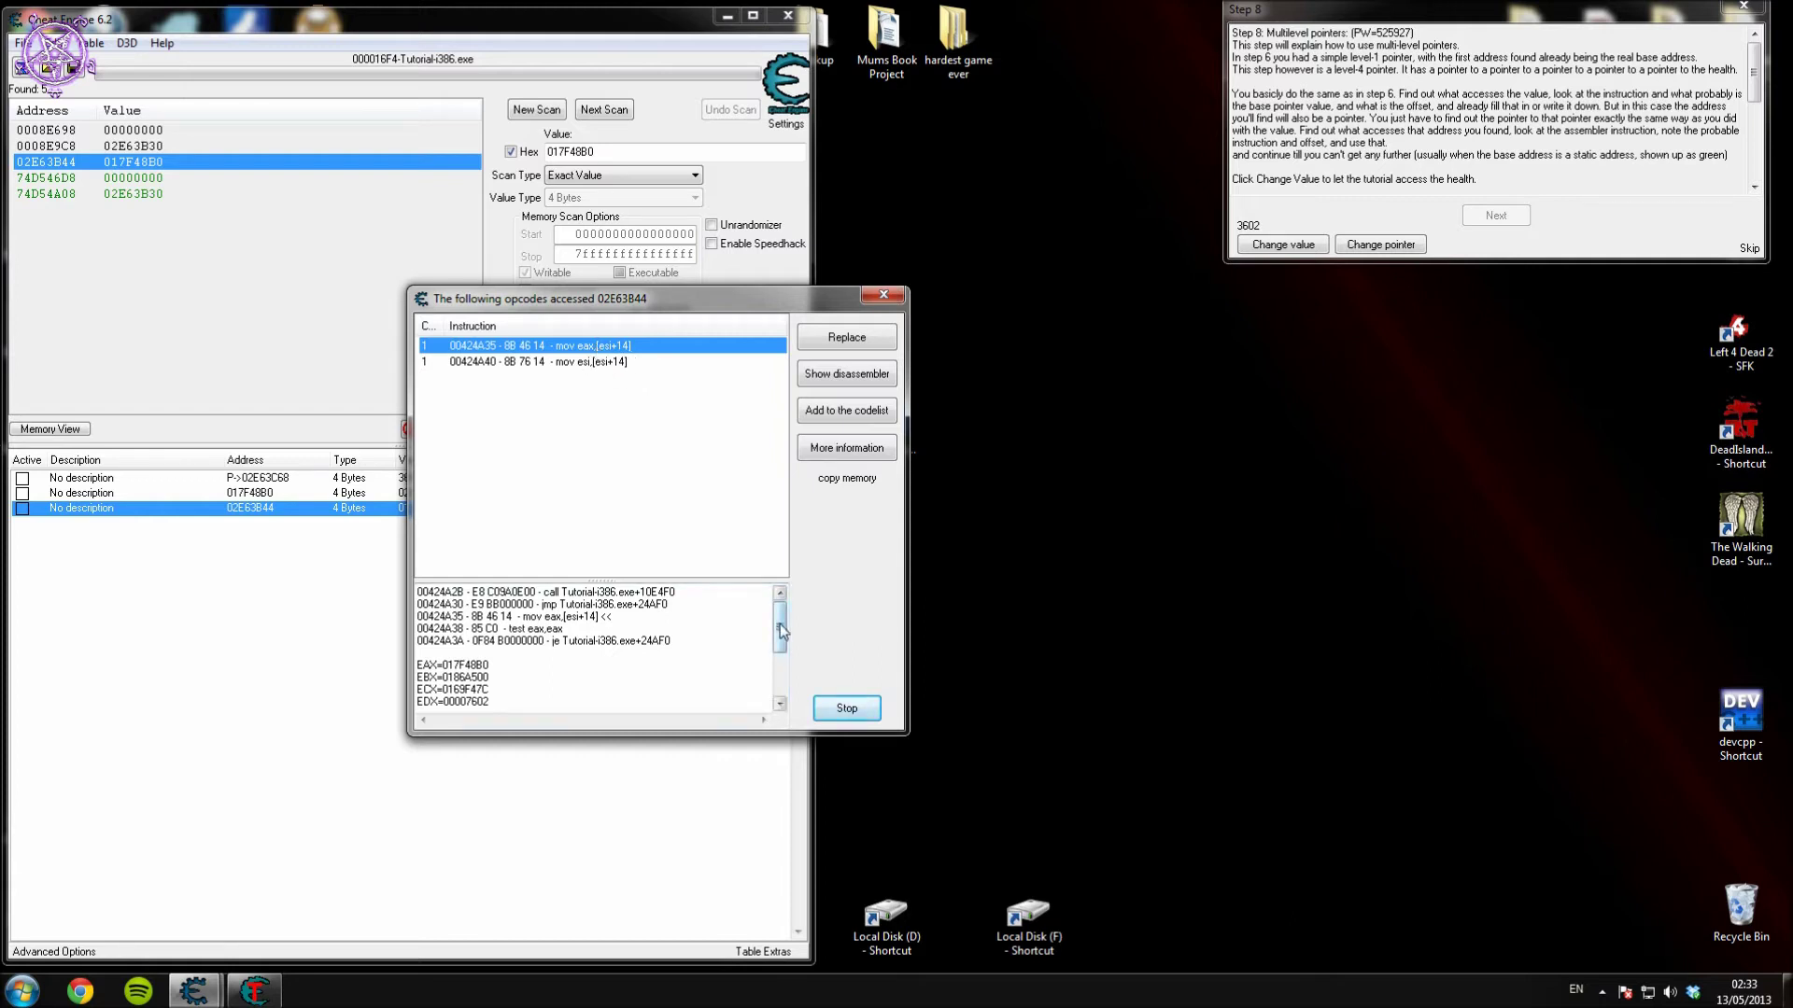
{"action": "scroll", "coordinate": [598, 649], "scroll_direction": "down", "scroll_amount": 2}
{"action": "double_click", "coordinate": [462, 665]}
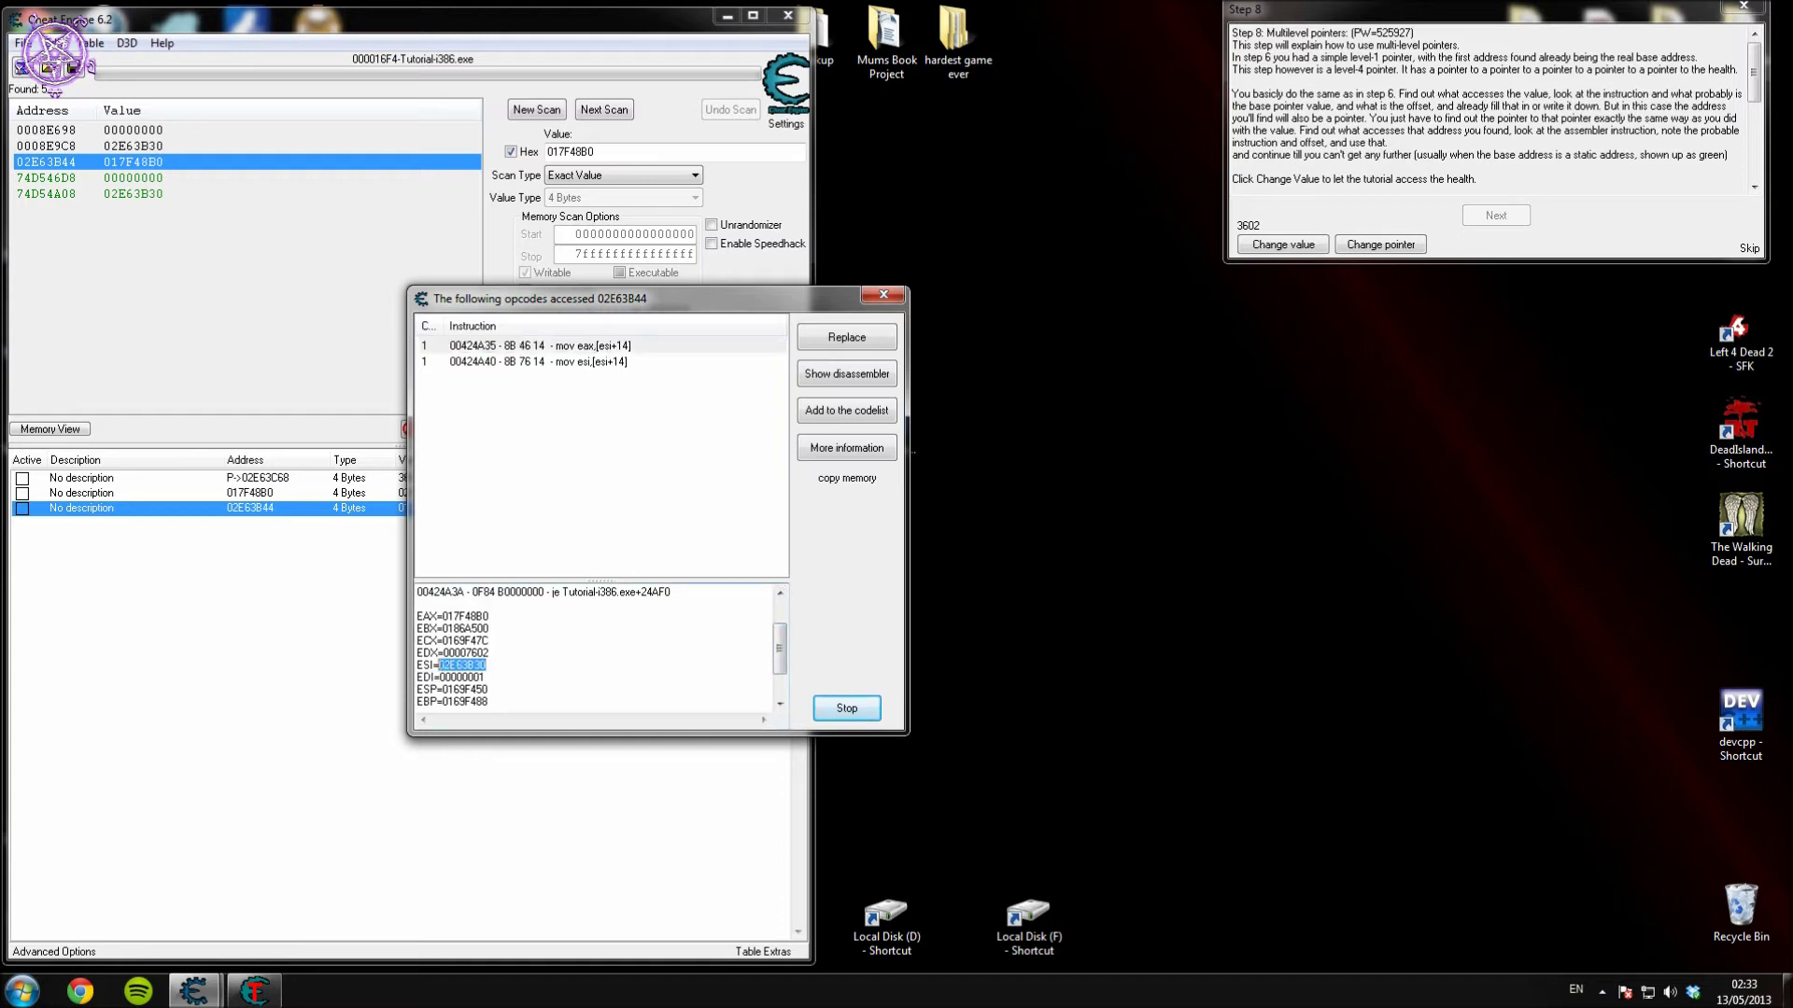
{"action": "right_click", "coordinate": [444, 665]}
{"action": "left_click", "coordinate": [476, 718]}
{"action": "left_click", "coordinate": [894, 294]}
Start a fresh hex scan for 02E63B30 and add the found address 017EBF6C to the list.
{"action": "left_click", "coordinate": [537, 110]}
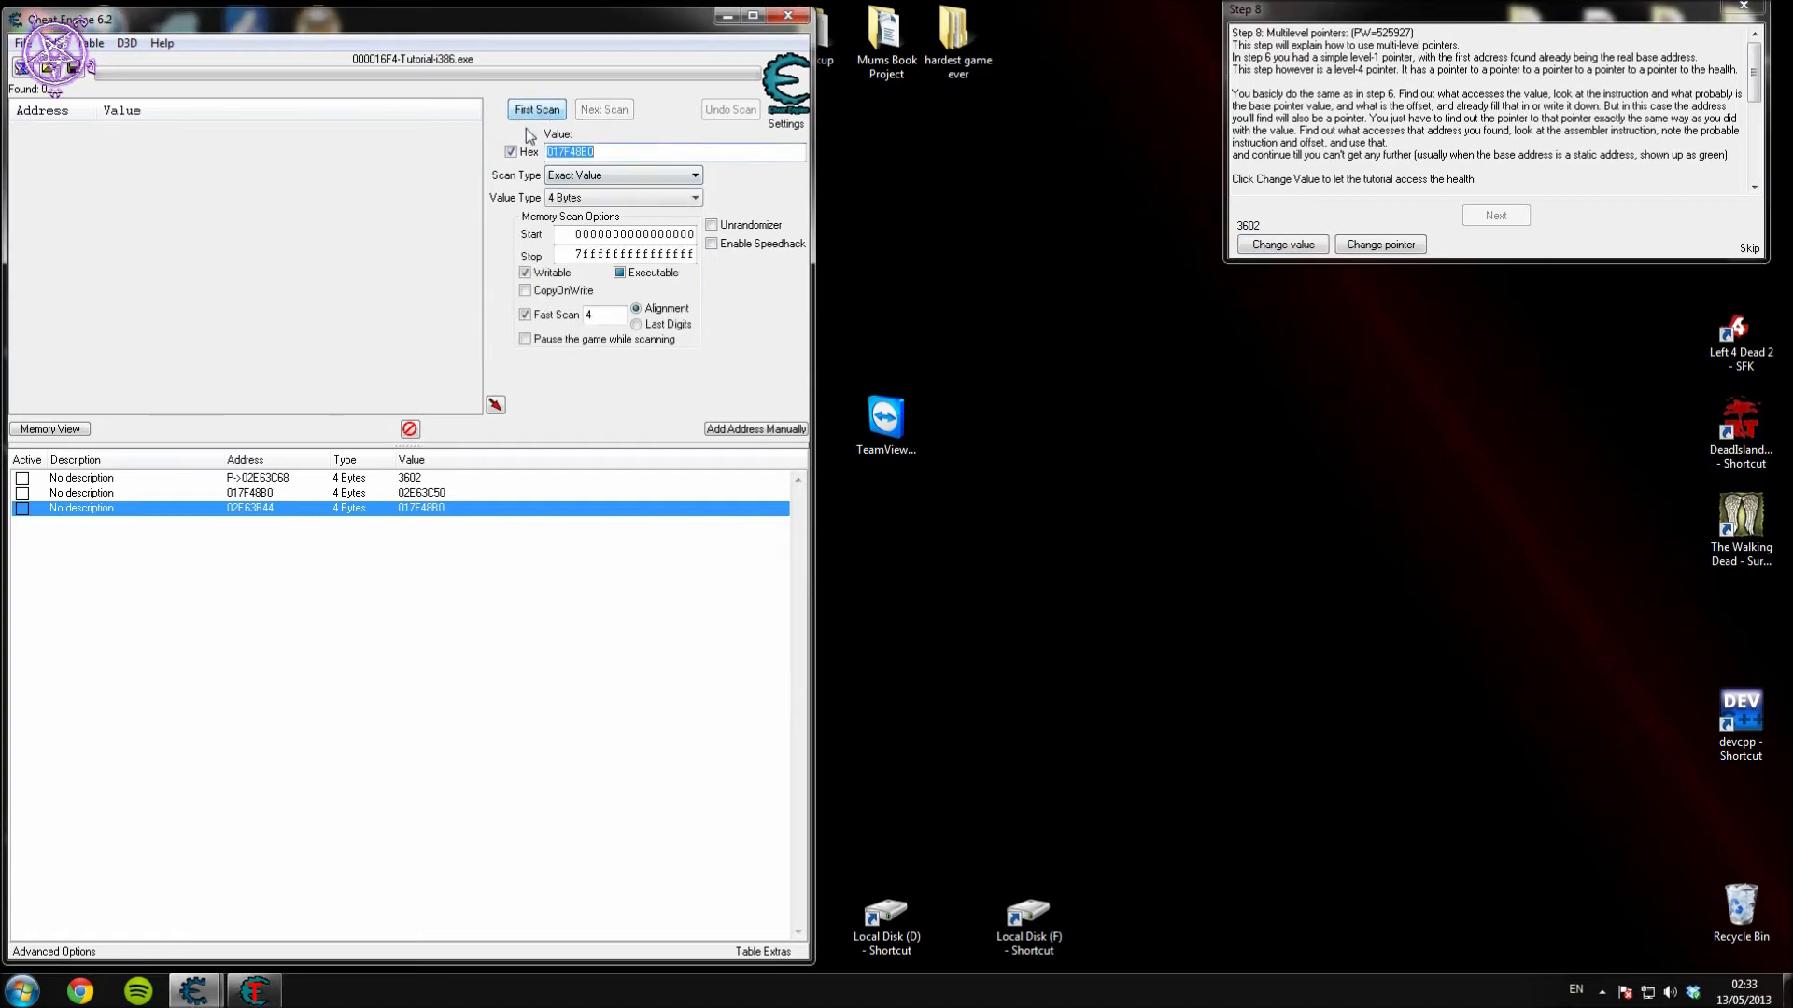
{"action": "key", "text": "ctrl+v"}
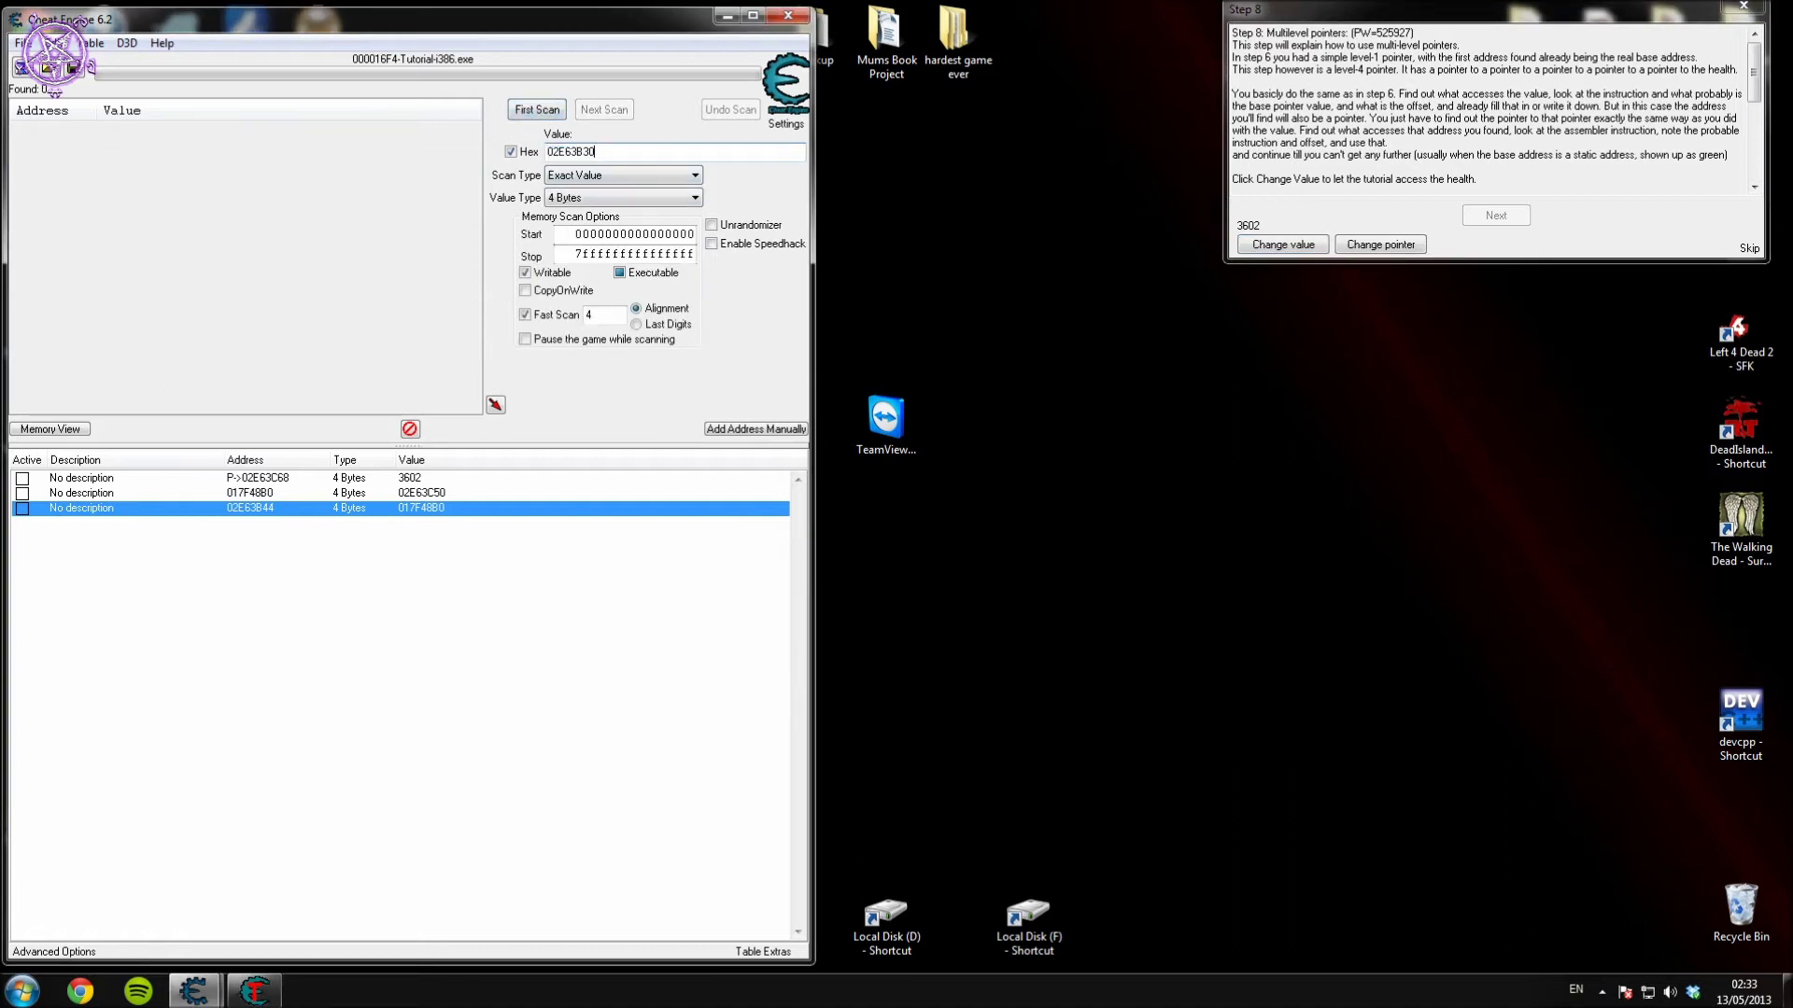
{"action": "left_click", "coordinate": [541, 110]}
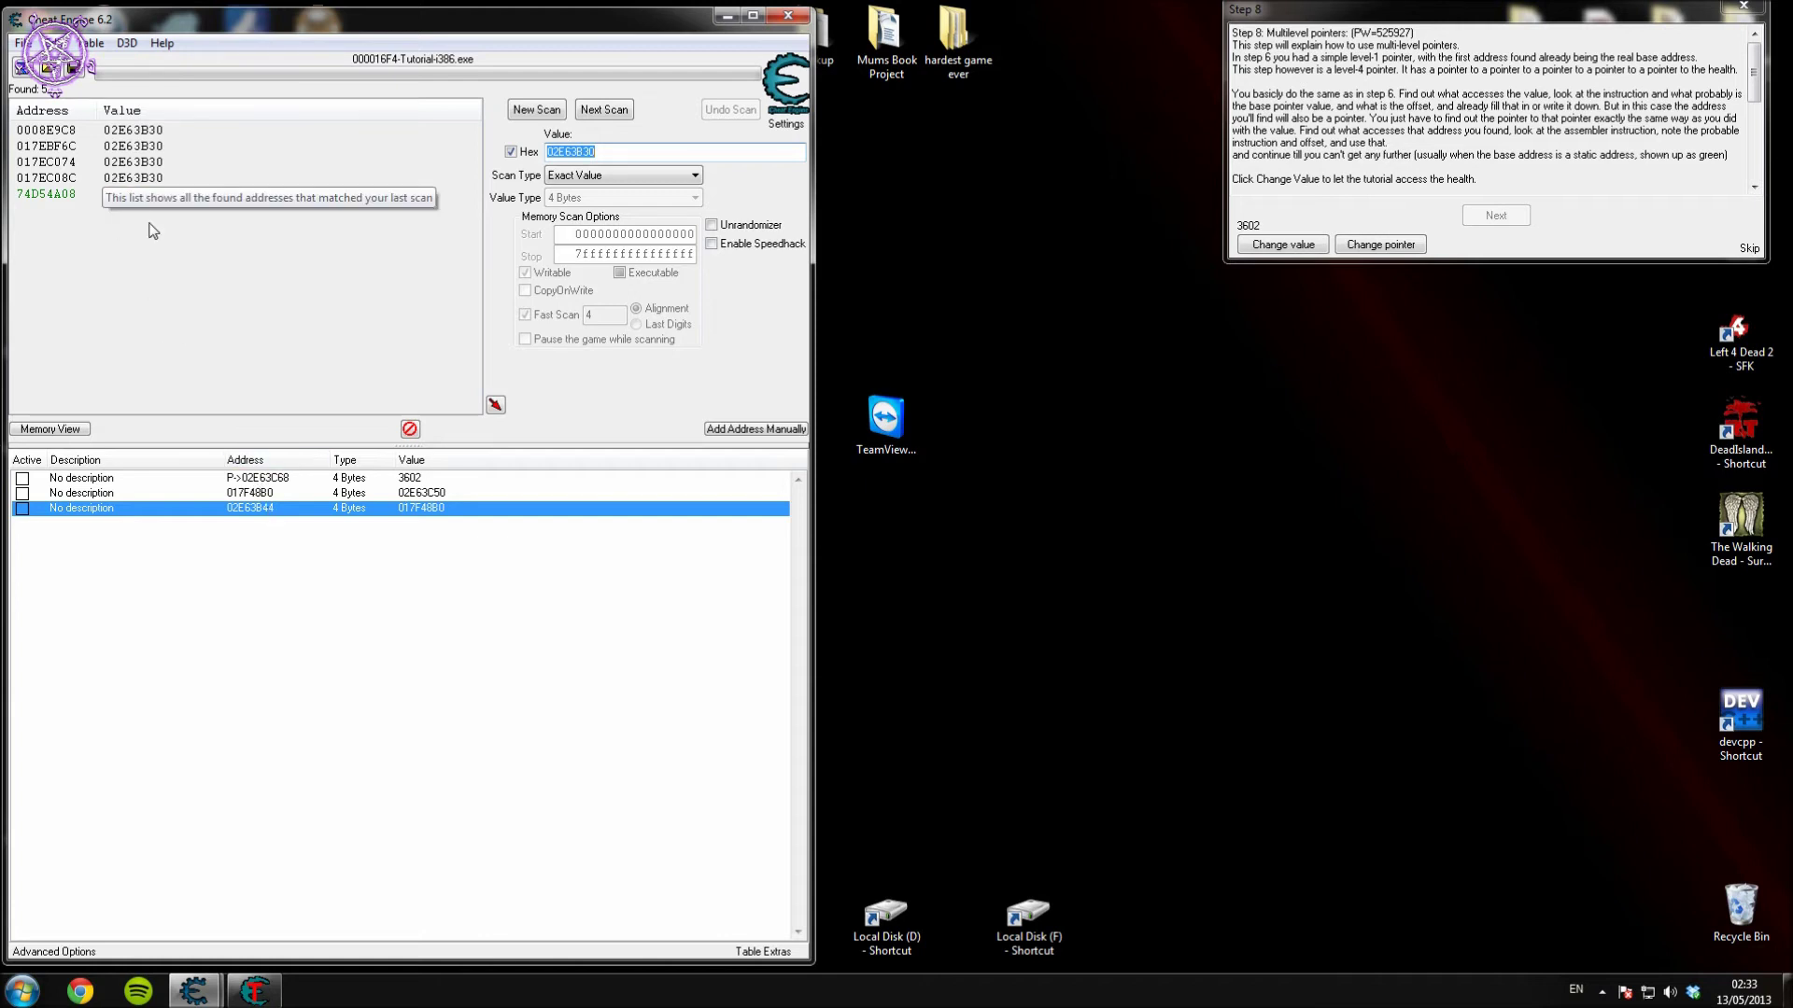
{"action": "double_click", "coordinate": [75, 154]}
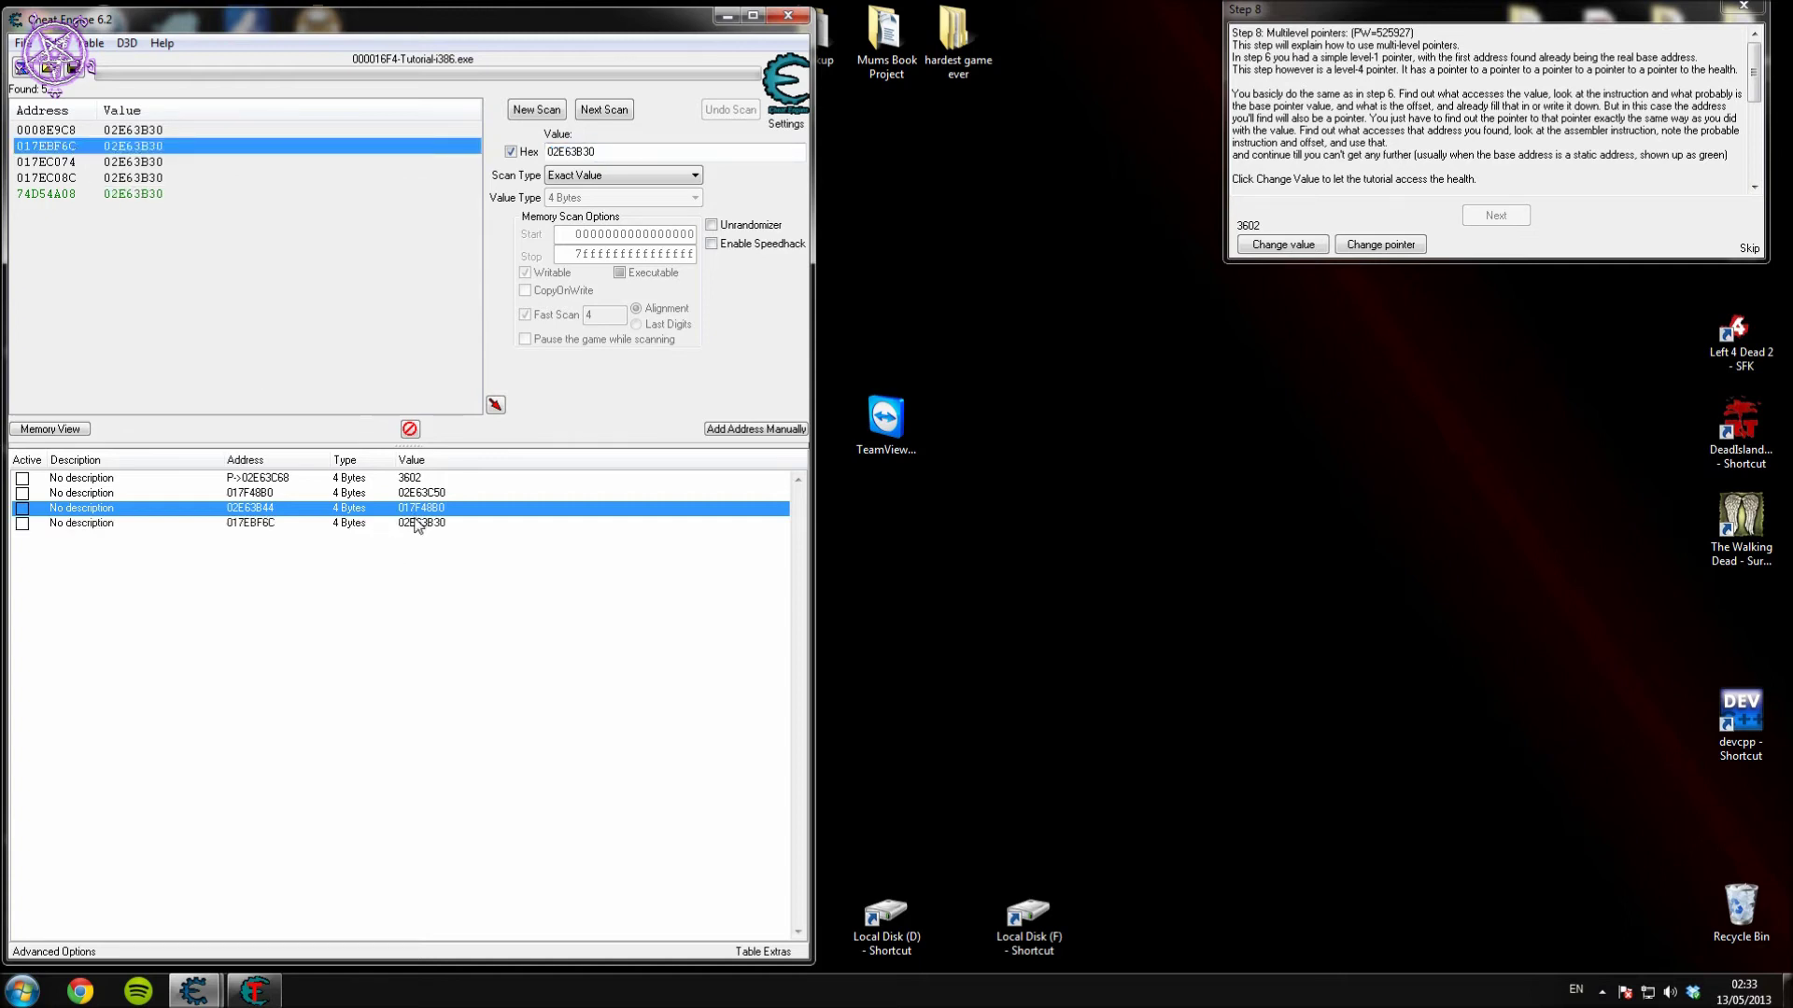
Copy the address 017EBF6C from its entry's details.
{"action": "double_click", "coordinate": [255, 523]}
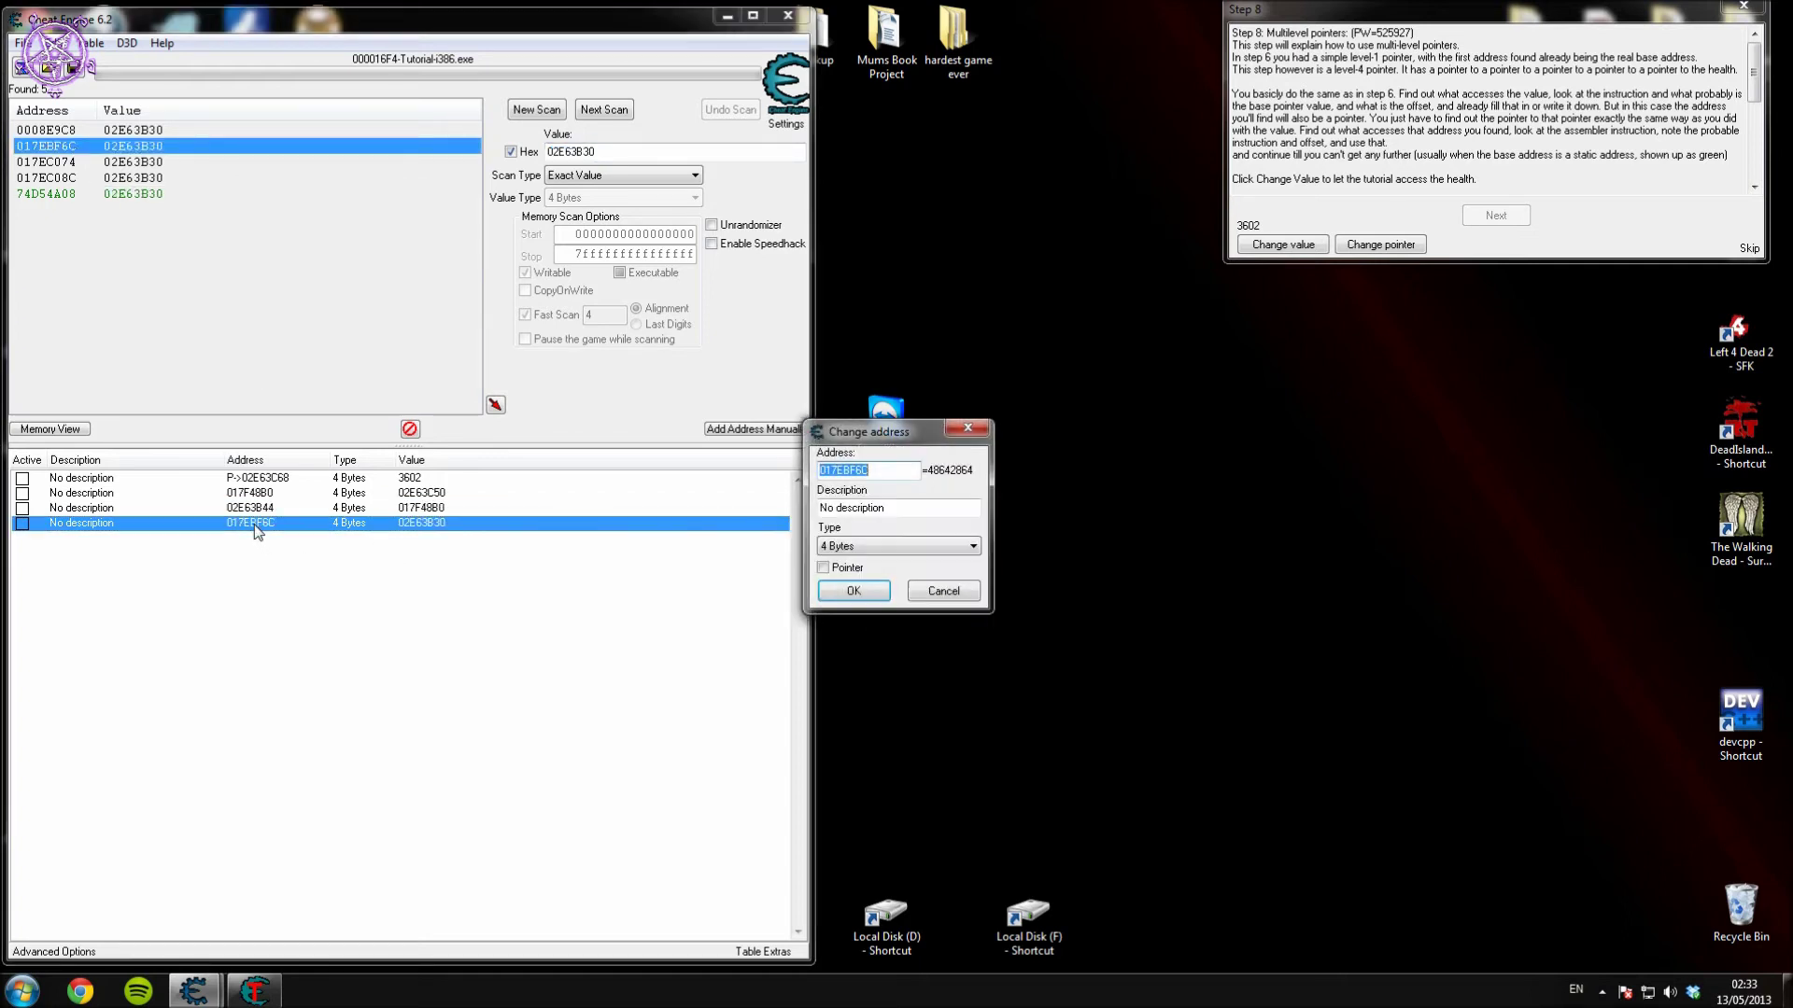
{"action": "right_click", "coordinate": [845, 471]}
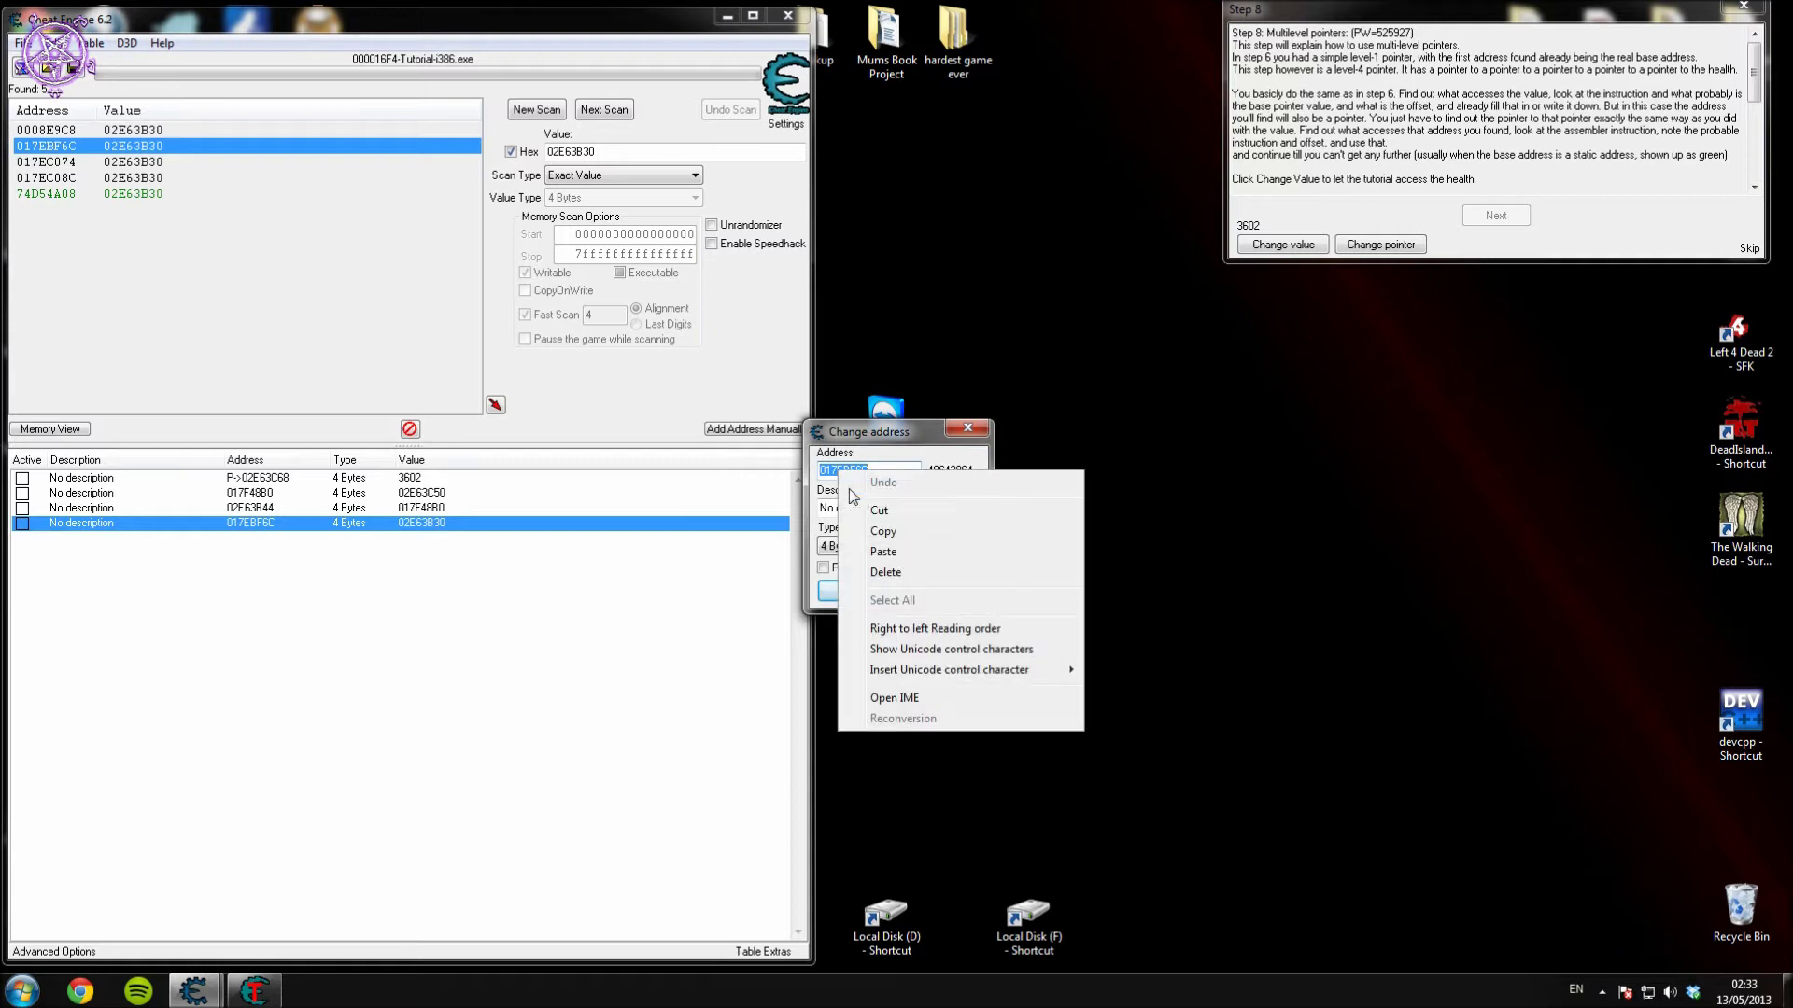
{"action": "left_click", "coordinate": [883, 532]}
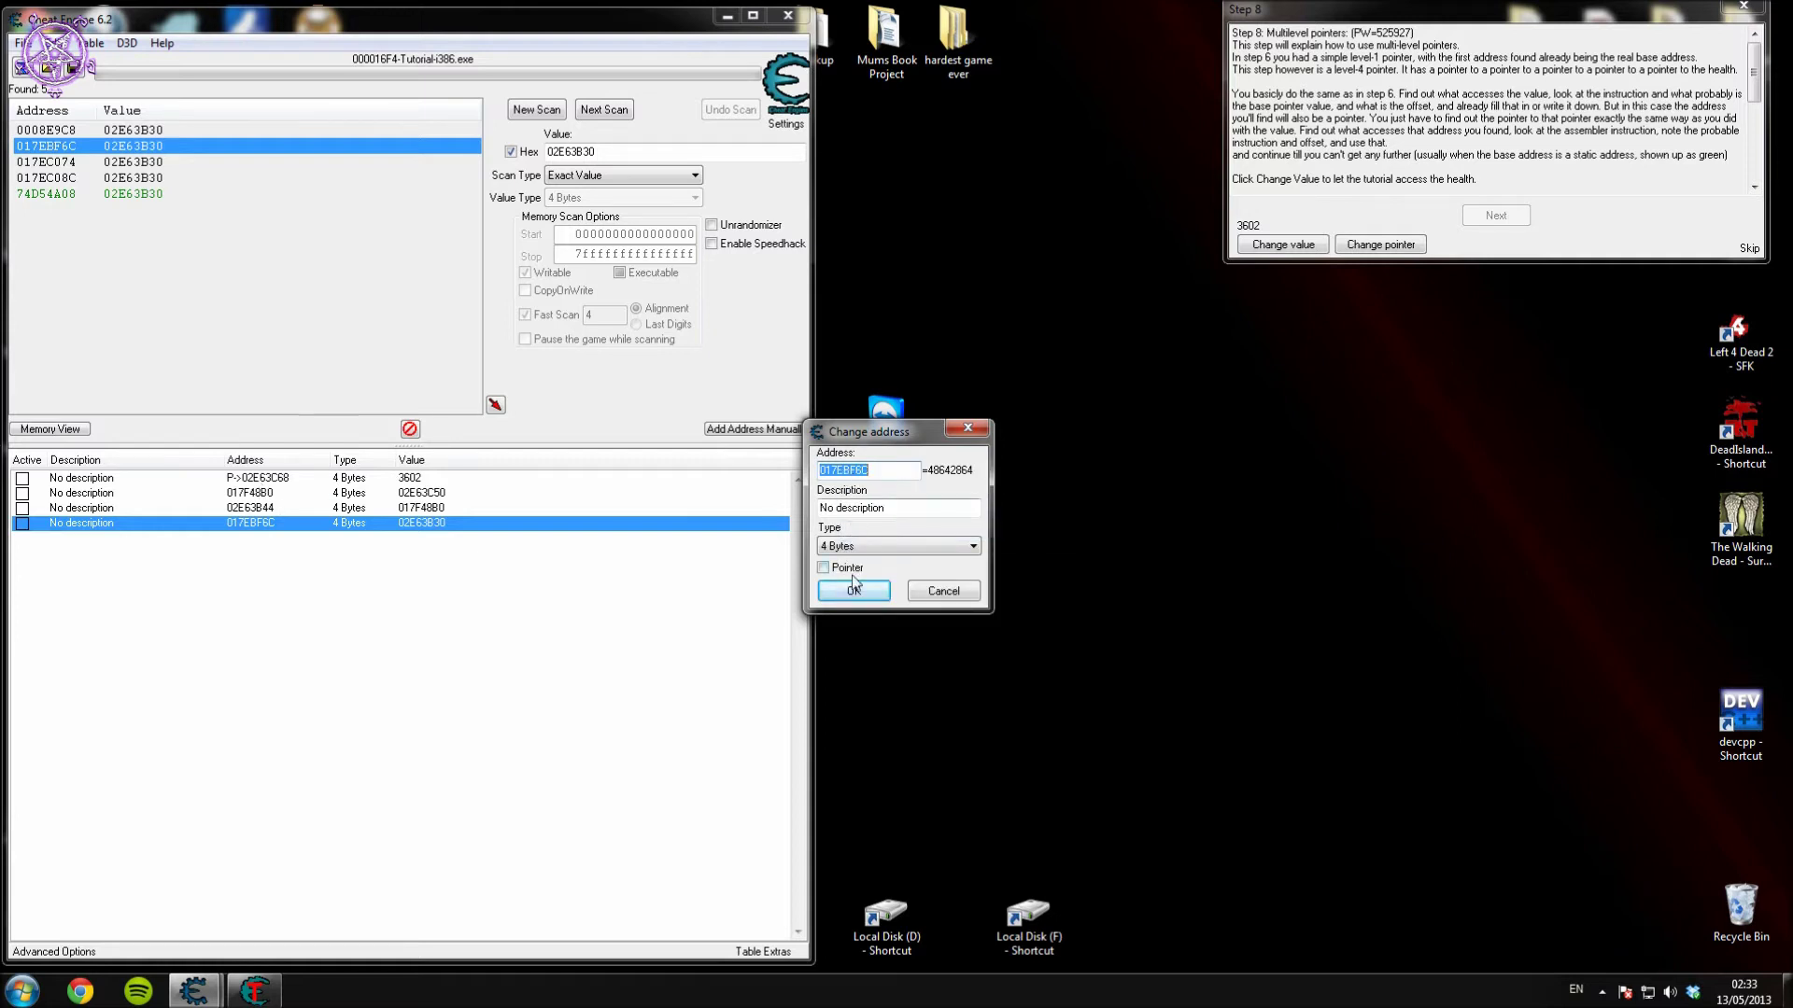
{"action": "key", "text": "Return"}
Rebase the health pointer on 017EBF6C with a third level, offsets 14, 0, 18.
{"action": "double_click", "coordinate": [263, 479]}
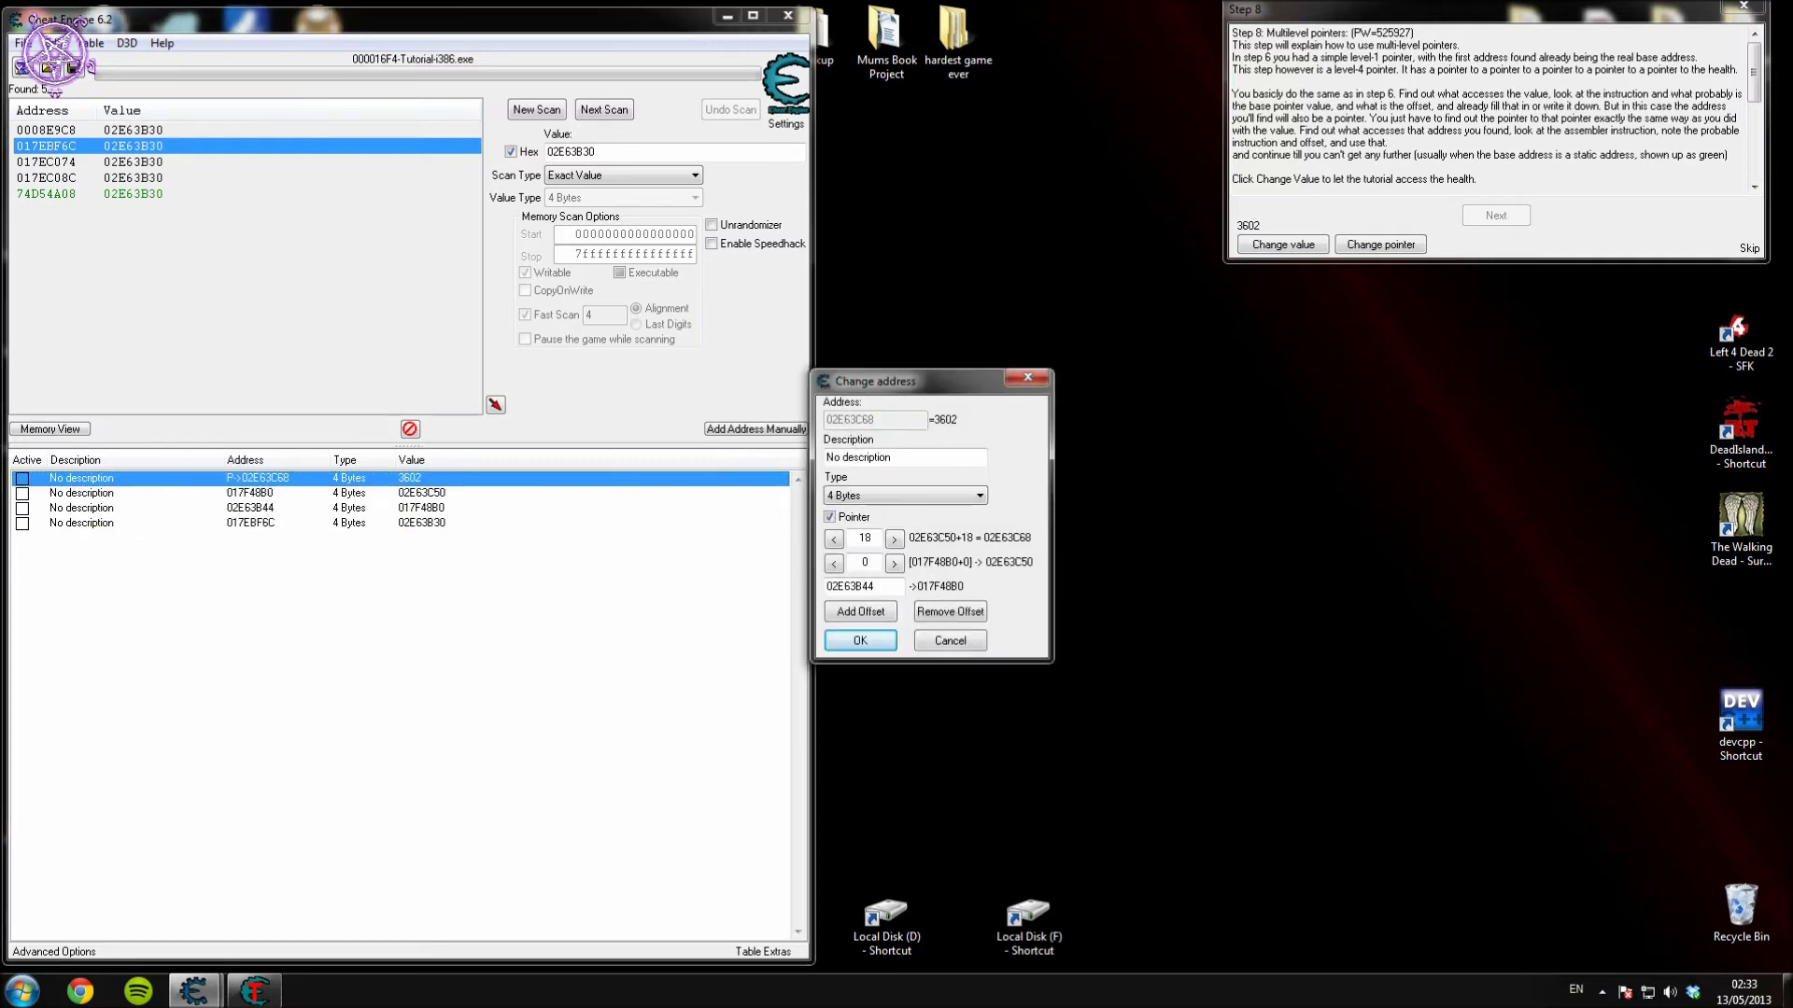
{"action": "key", "text": "ctrl+v"}
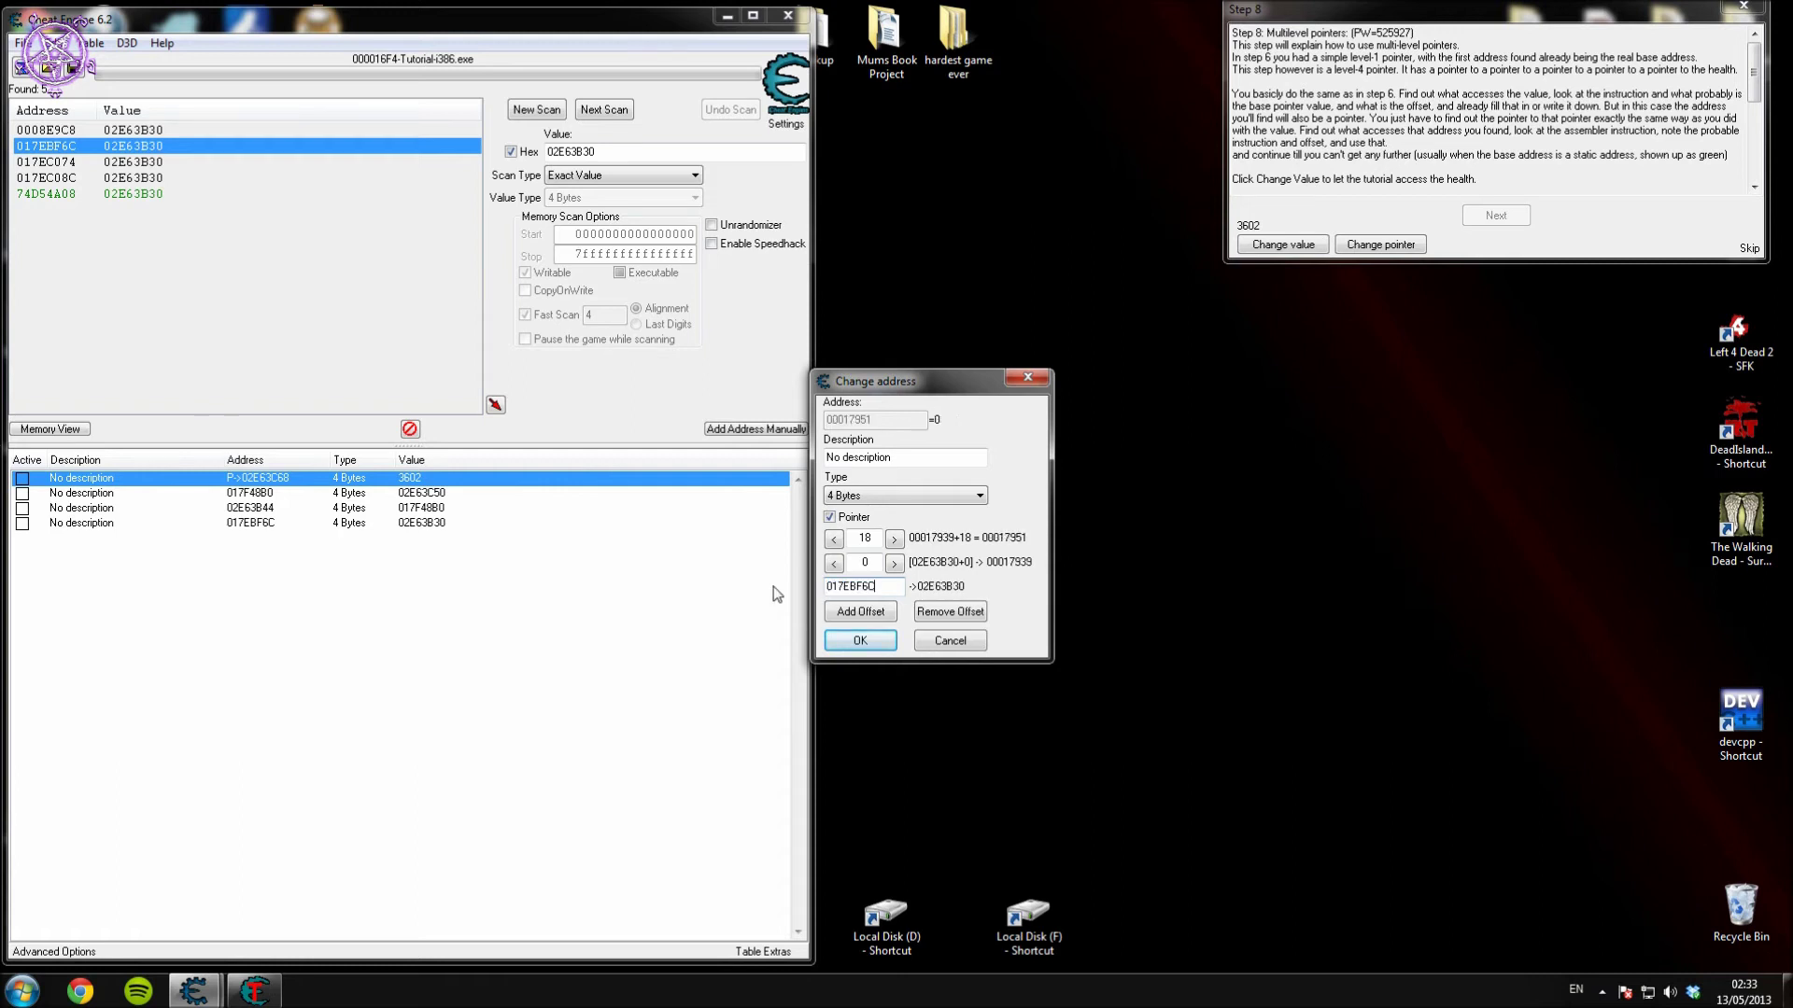
{"action": "left_click", "coordinate": [876, 613]}
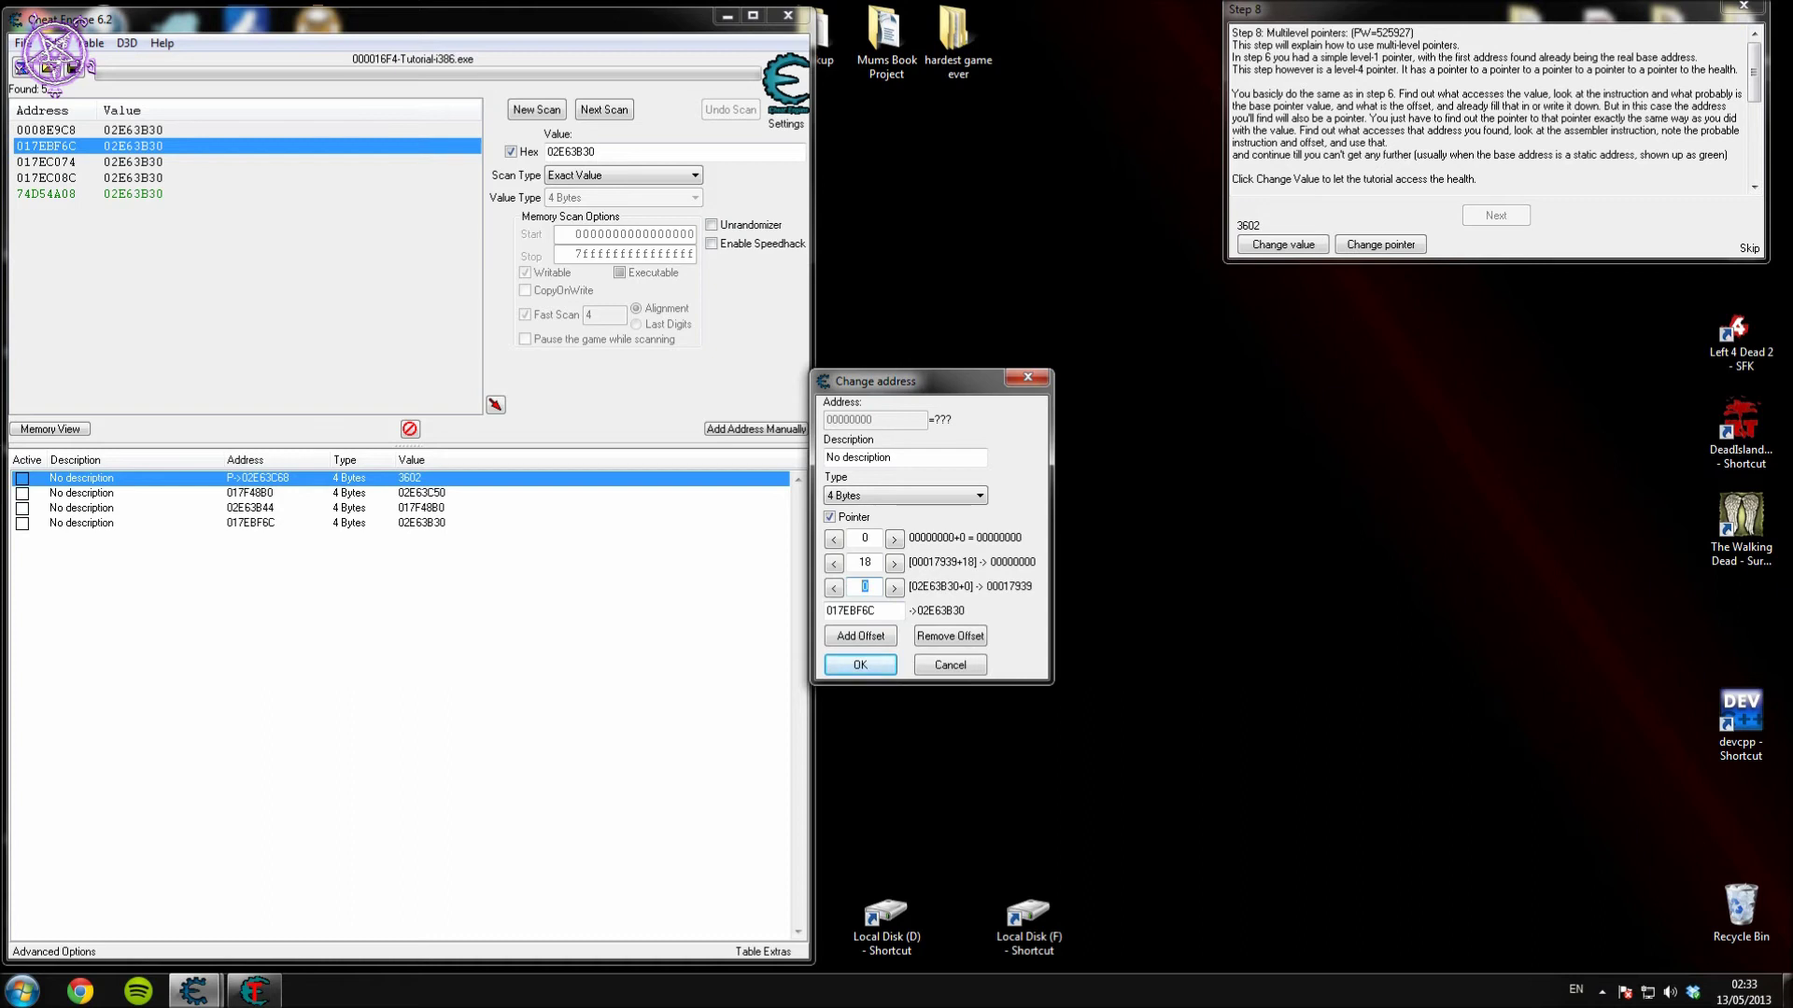
{"action": "type", "text": "14"}
{"action": "double_click", "coordinate": [864, 562]}
{"action": "type", "text": "0"}
{"action": "left_click", "coordinate": [866, 538]}
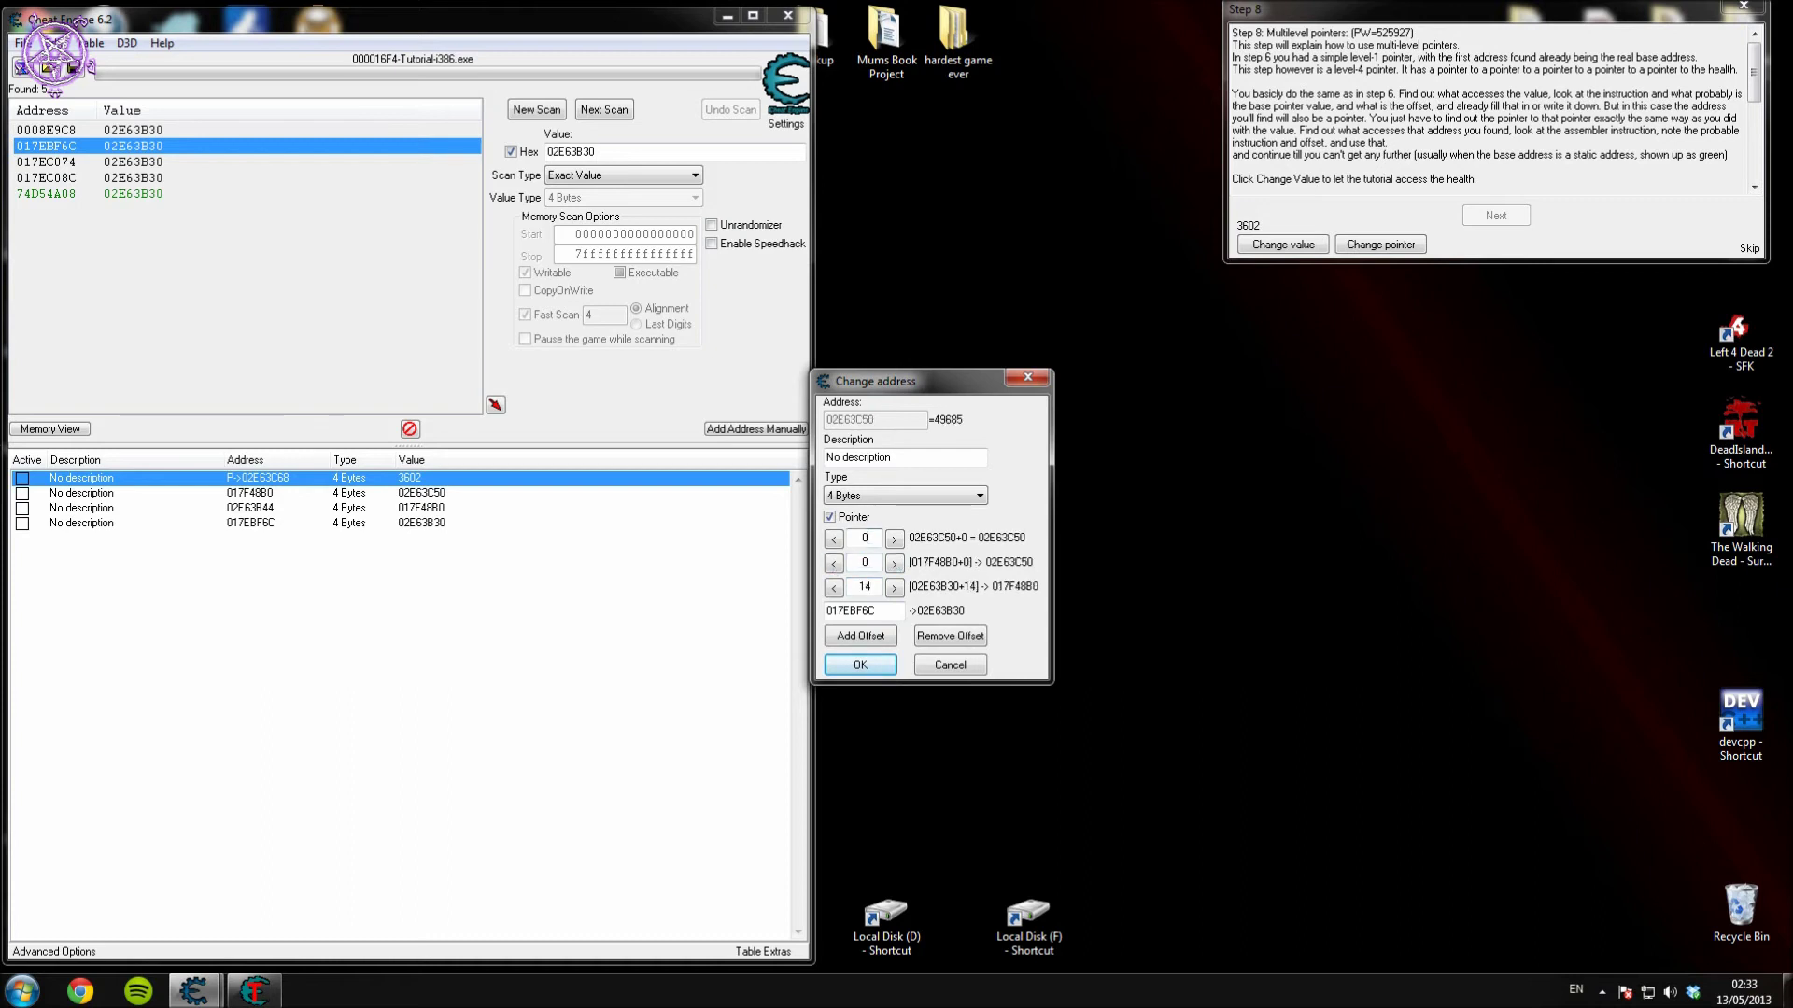
{"action": "double_click", "coordinate": [865, 538]}
{"action": "type", "text": "18"}
{"action": "left_click", "coordinate": [870, 661]}
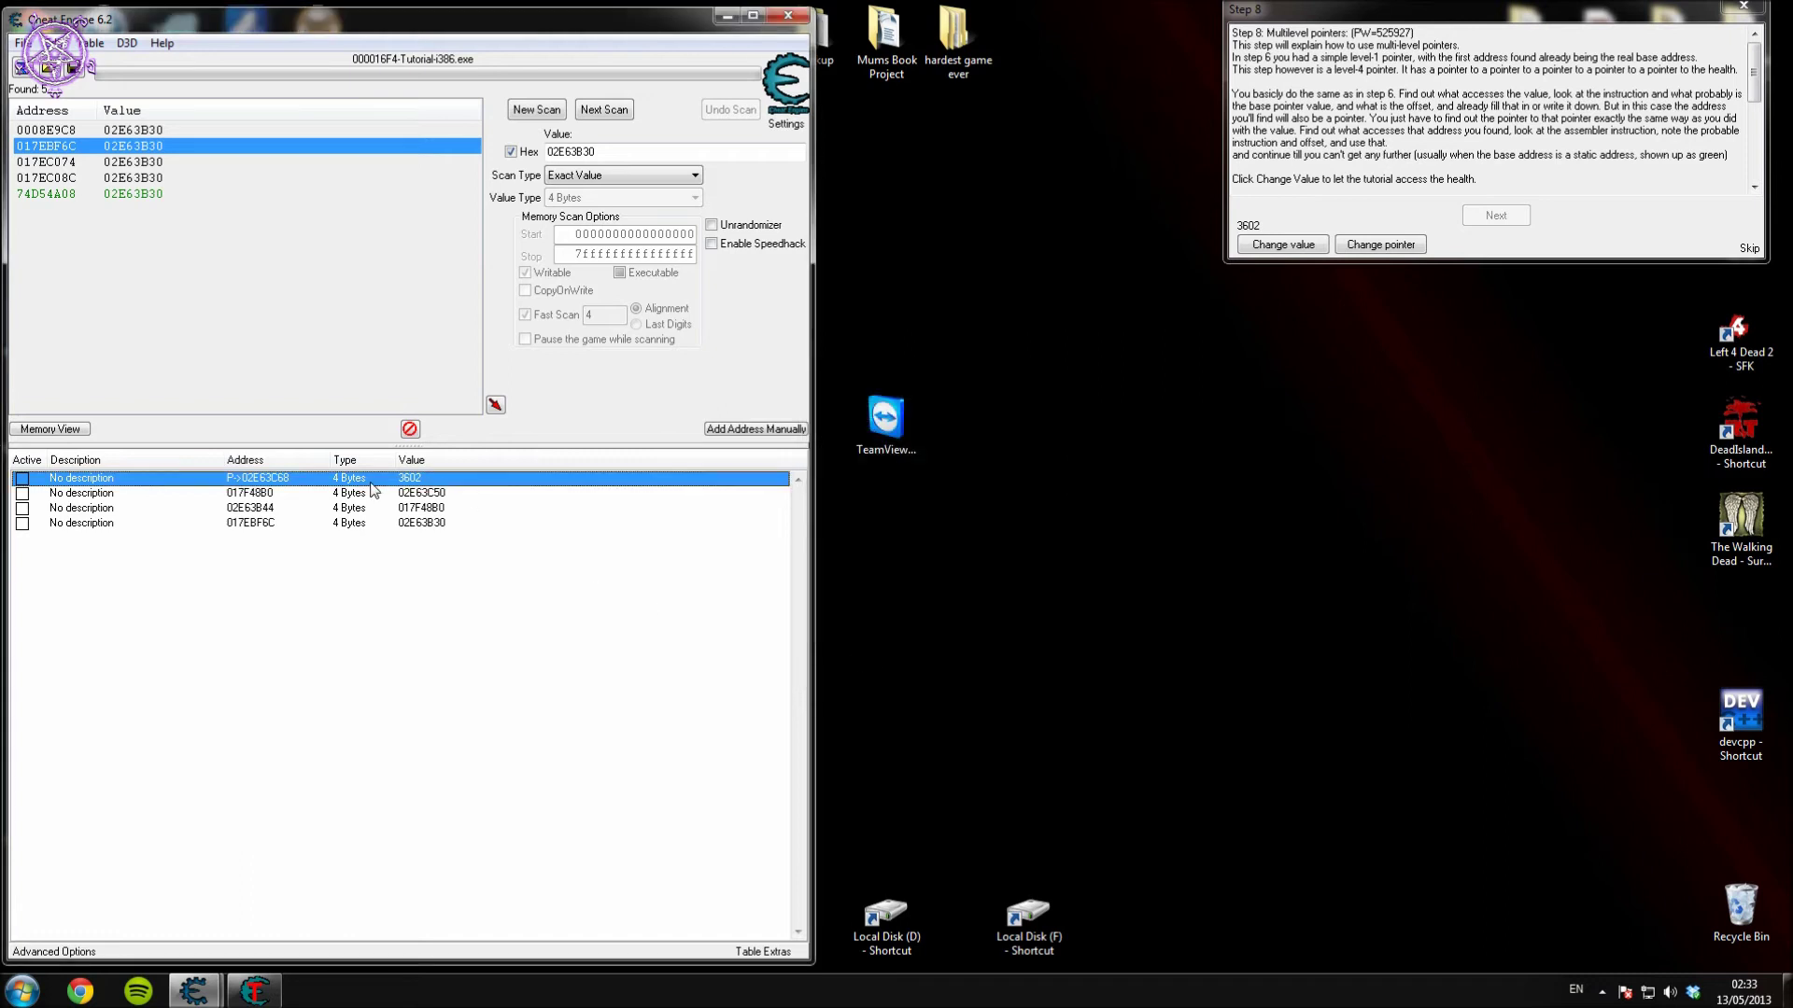
Change the tutorial health twice, then start tracing what accesses 017EBF6C.
{"action": "left_click", "coordinate": [1278, 248]}
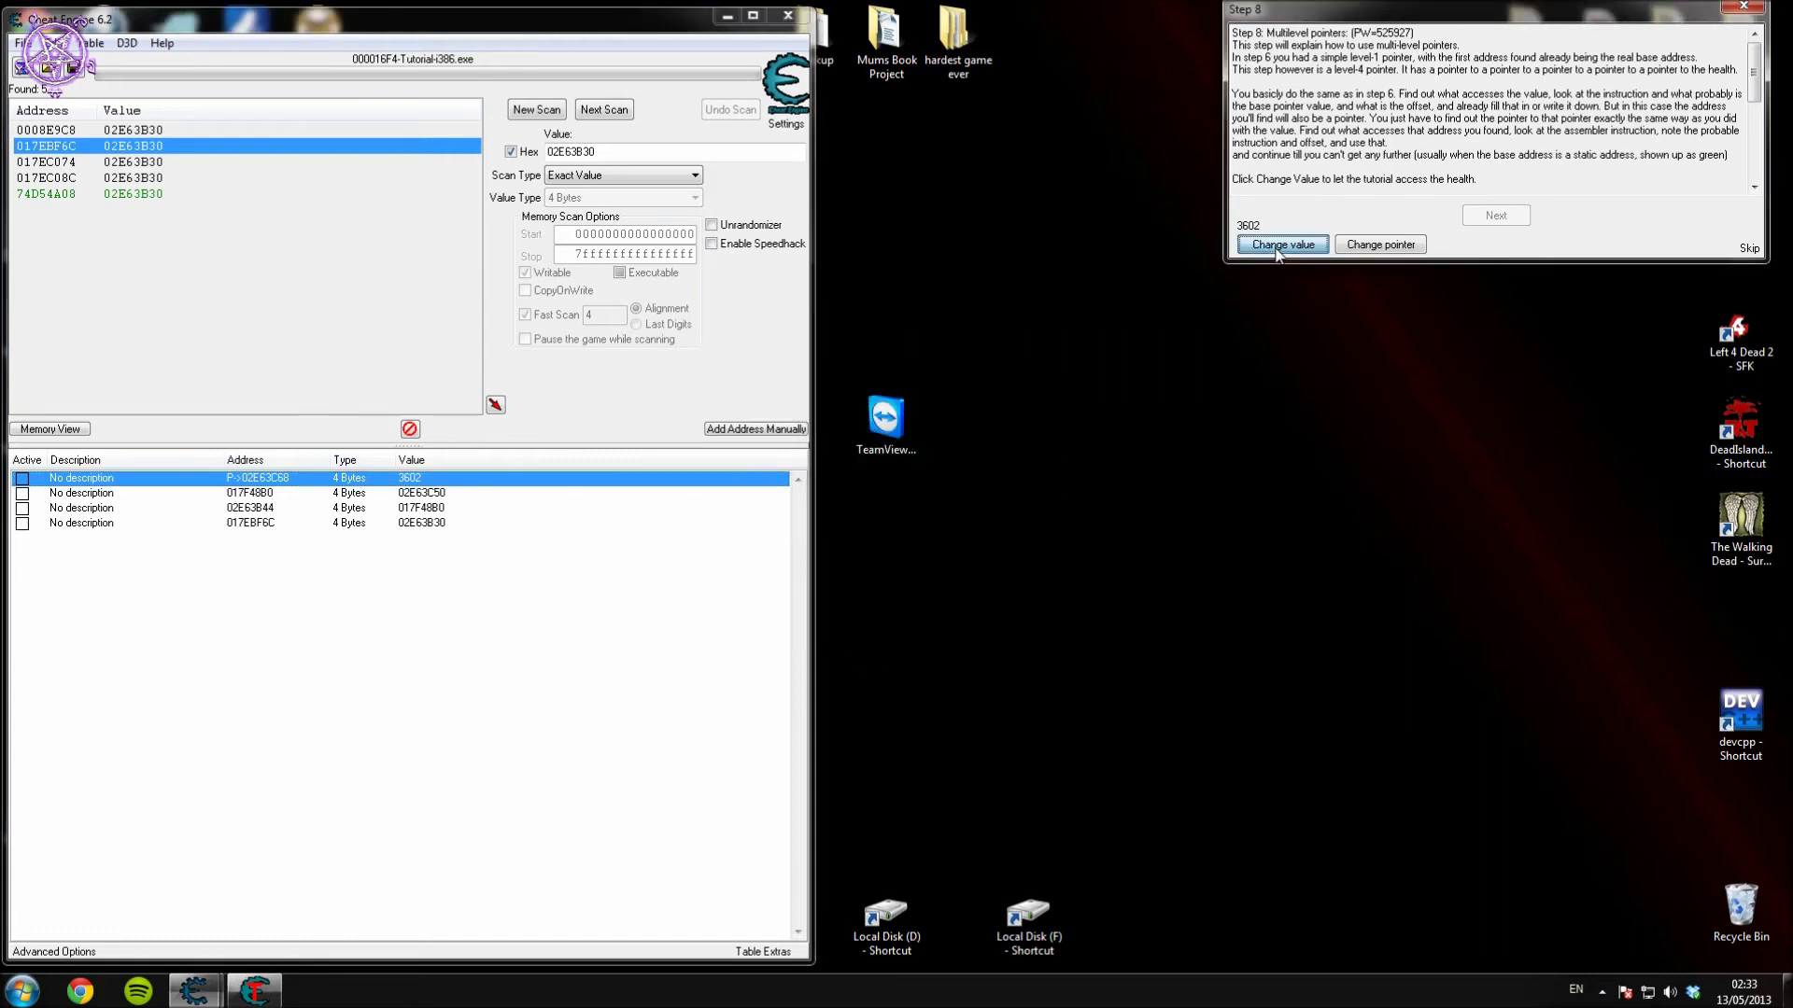
{"action": "left_click", "coordinate": [1278, 248]}
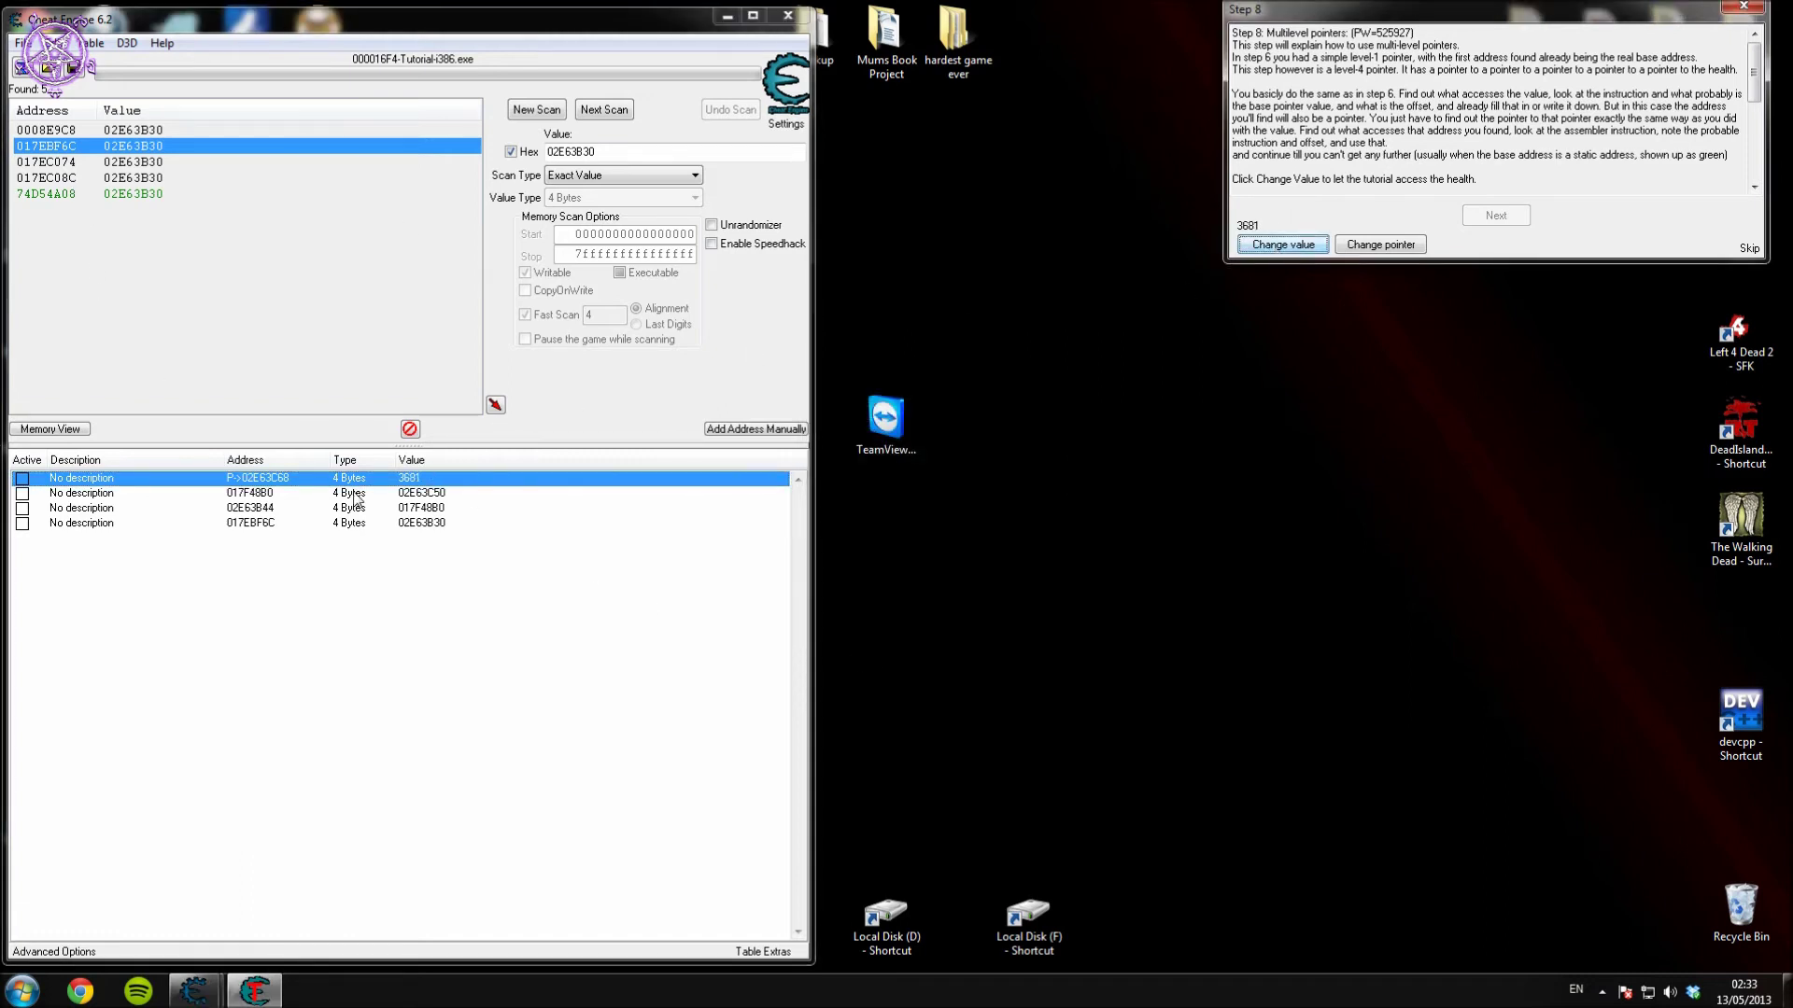
{"action": "left_click", "coordinate": [270, 526]}
{"action": "right_click", "coordinate": [270, 529]}
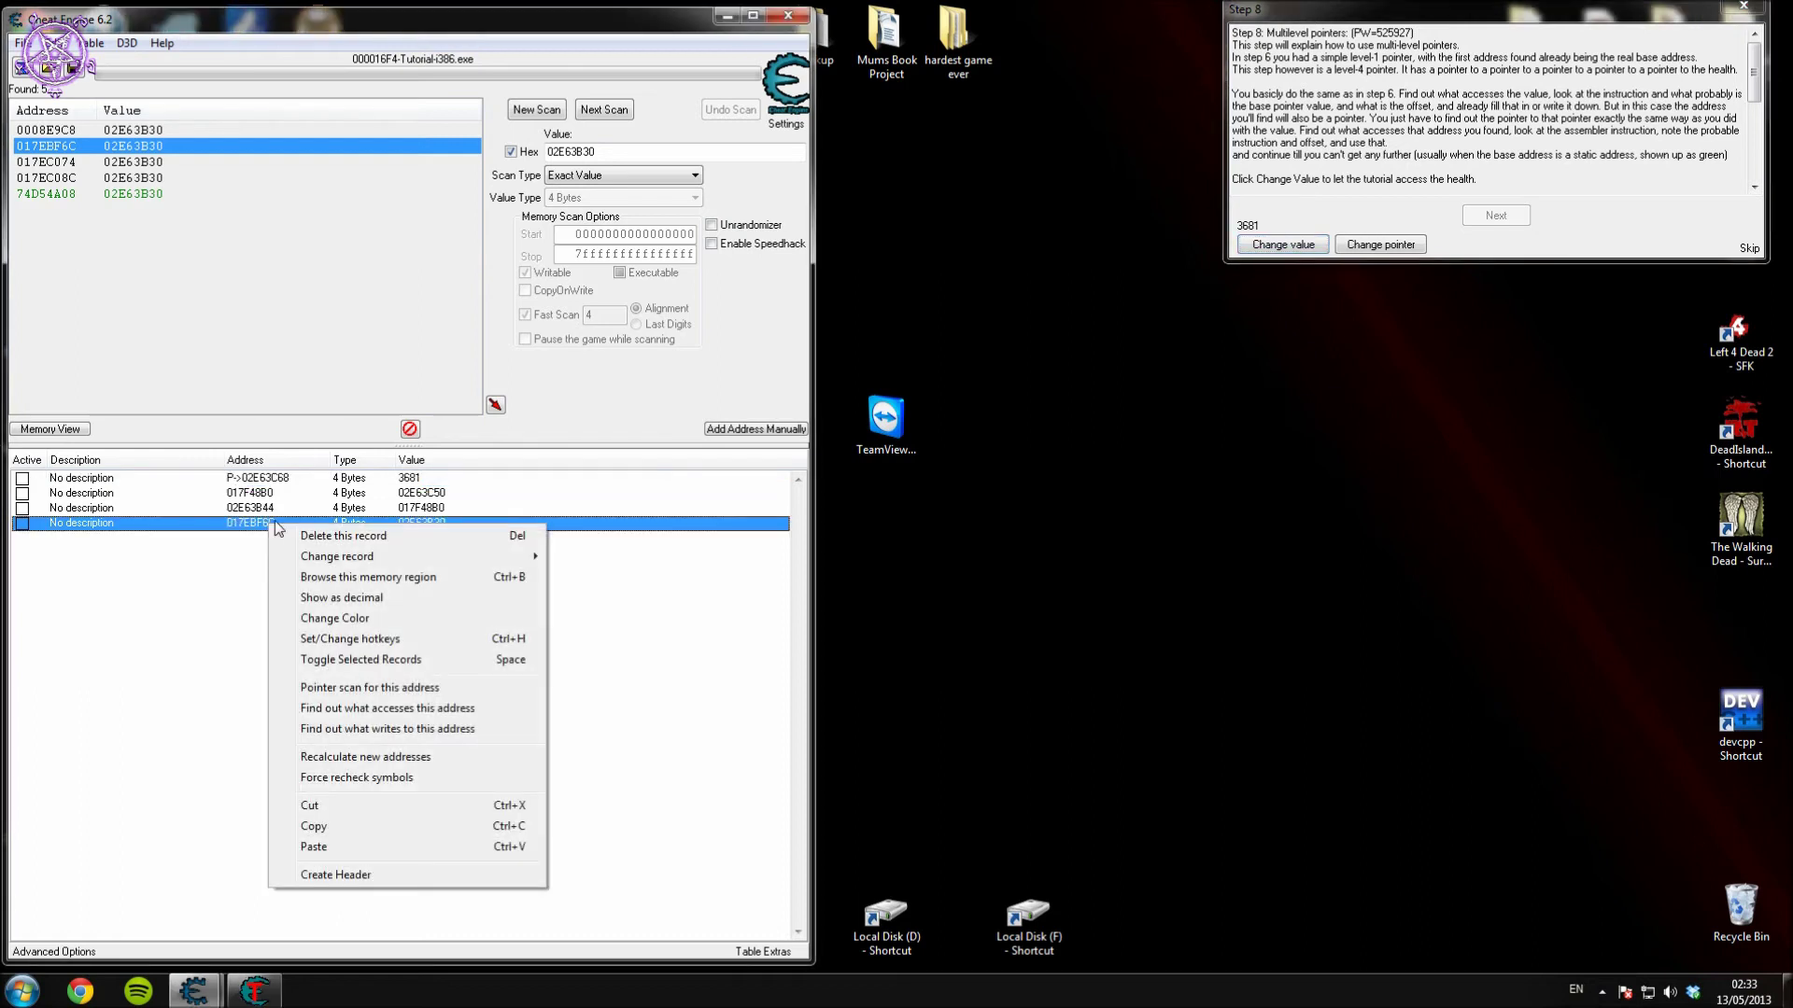
{"action": "left_click", "coordinate": [446, 711]}
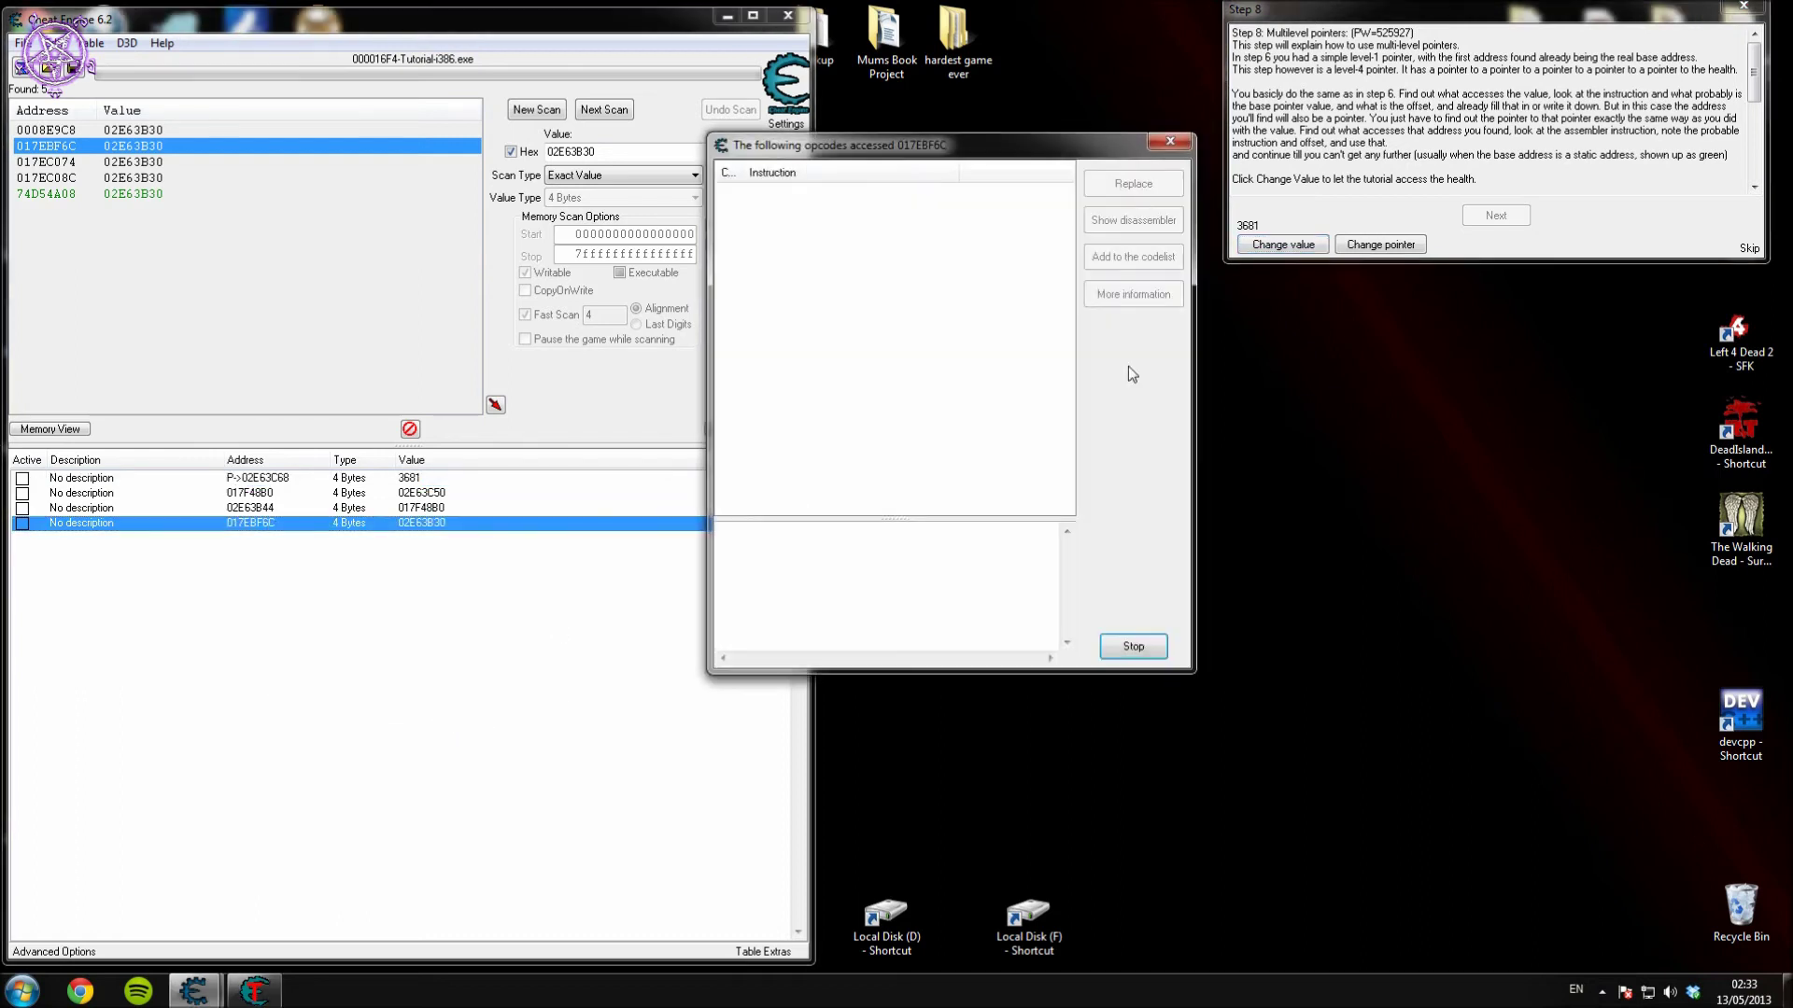
Change health to 1473, close the empty trace window, and open the 02E63B44 entry.
{"action": "left_click", "coordinate": [1278, 249]}
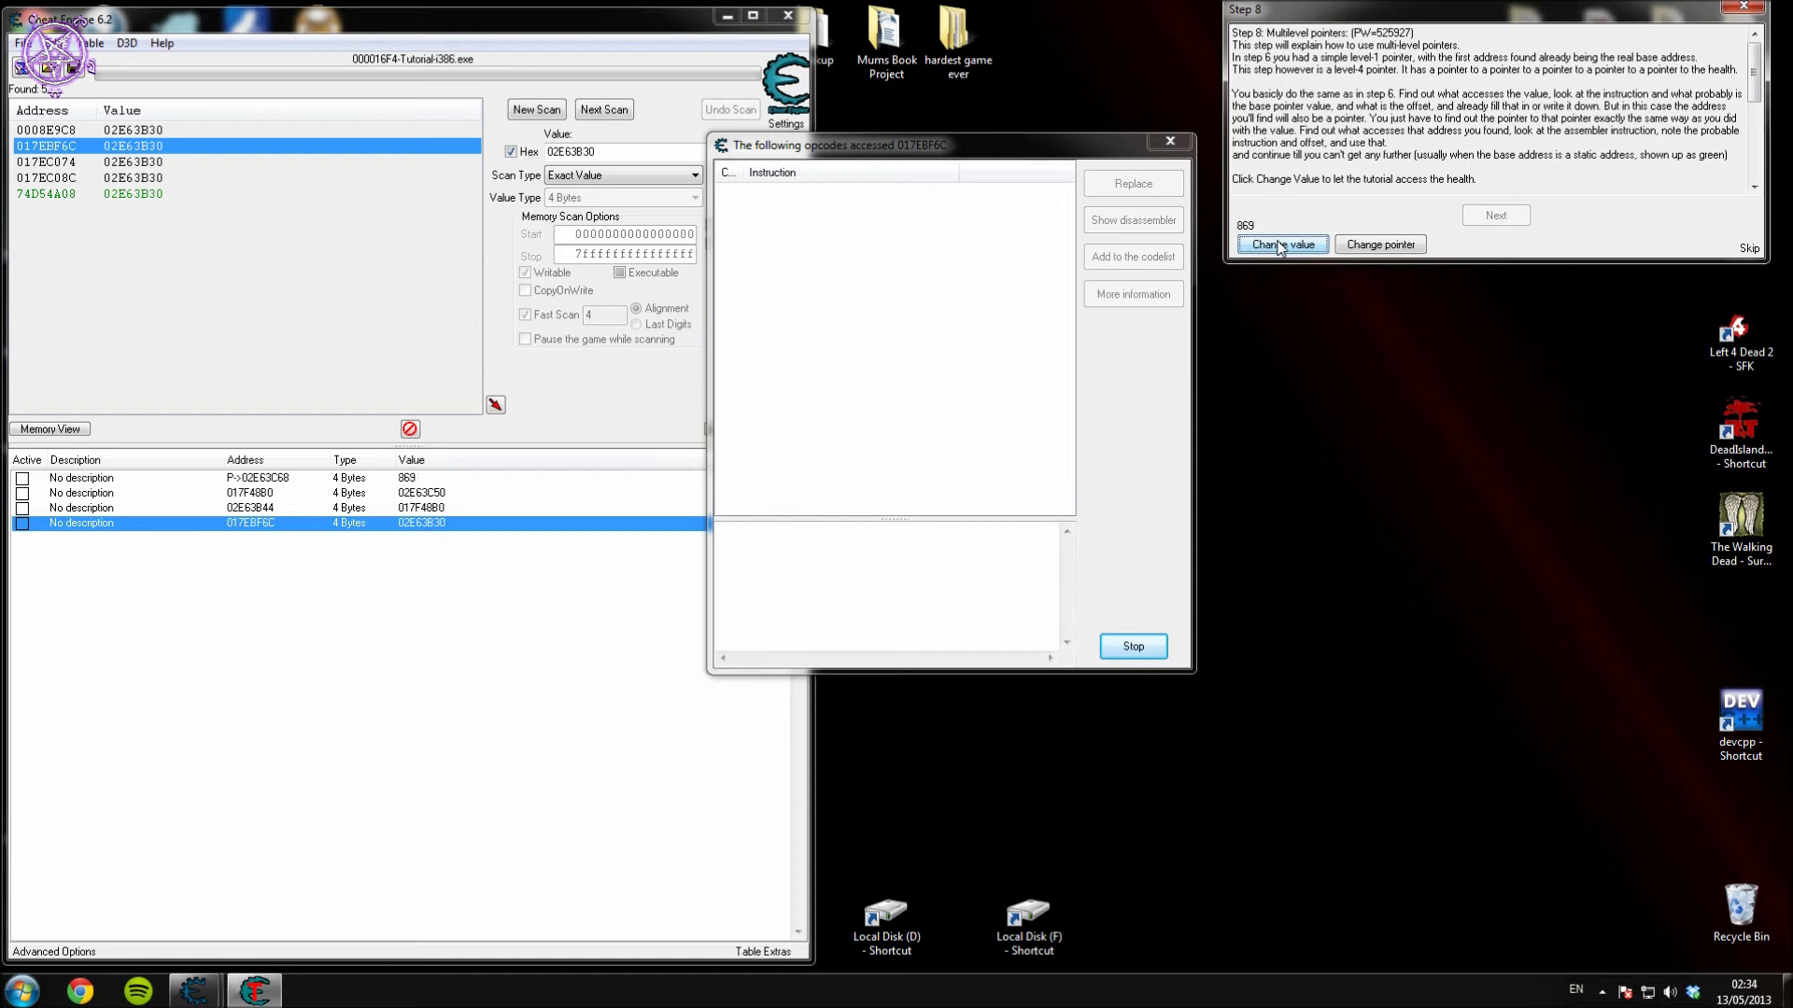
{"action": "left_click", "coordinate": [1278, 248]}
{"action": "left_click", "coordinate": [1278, 249]}
{"action": "left_click", "coordinate": [1178, 140]}
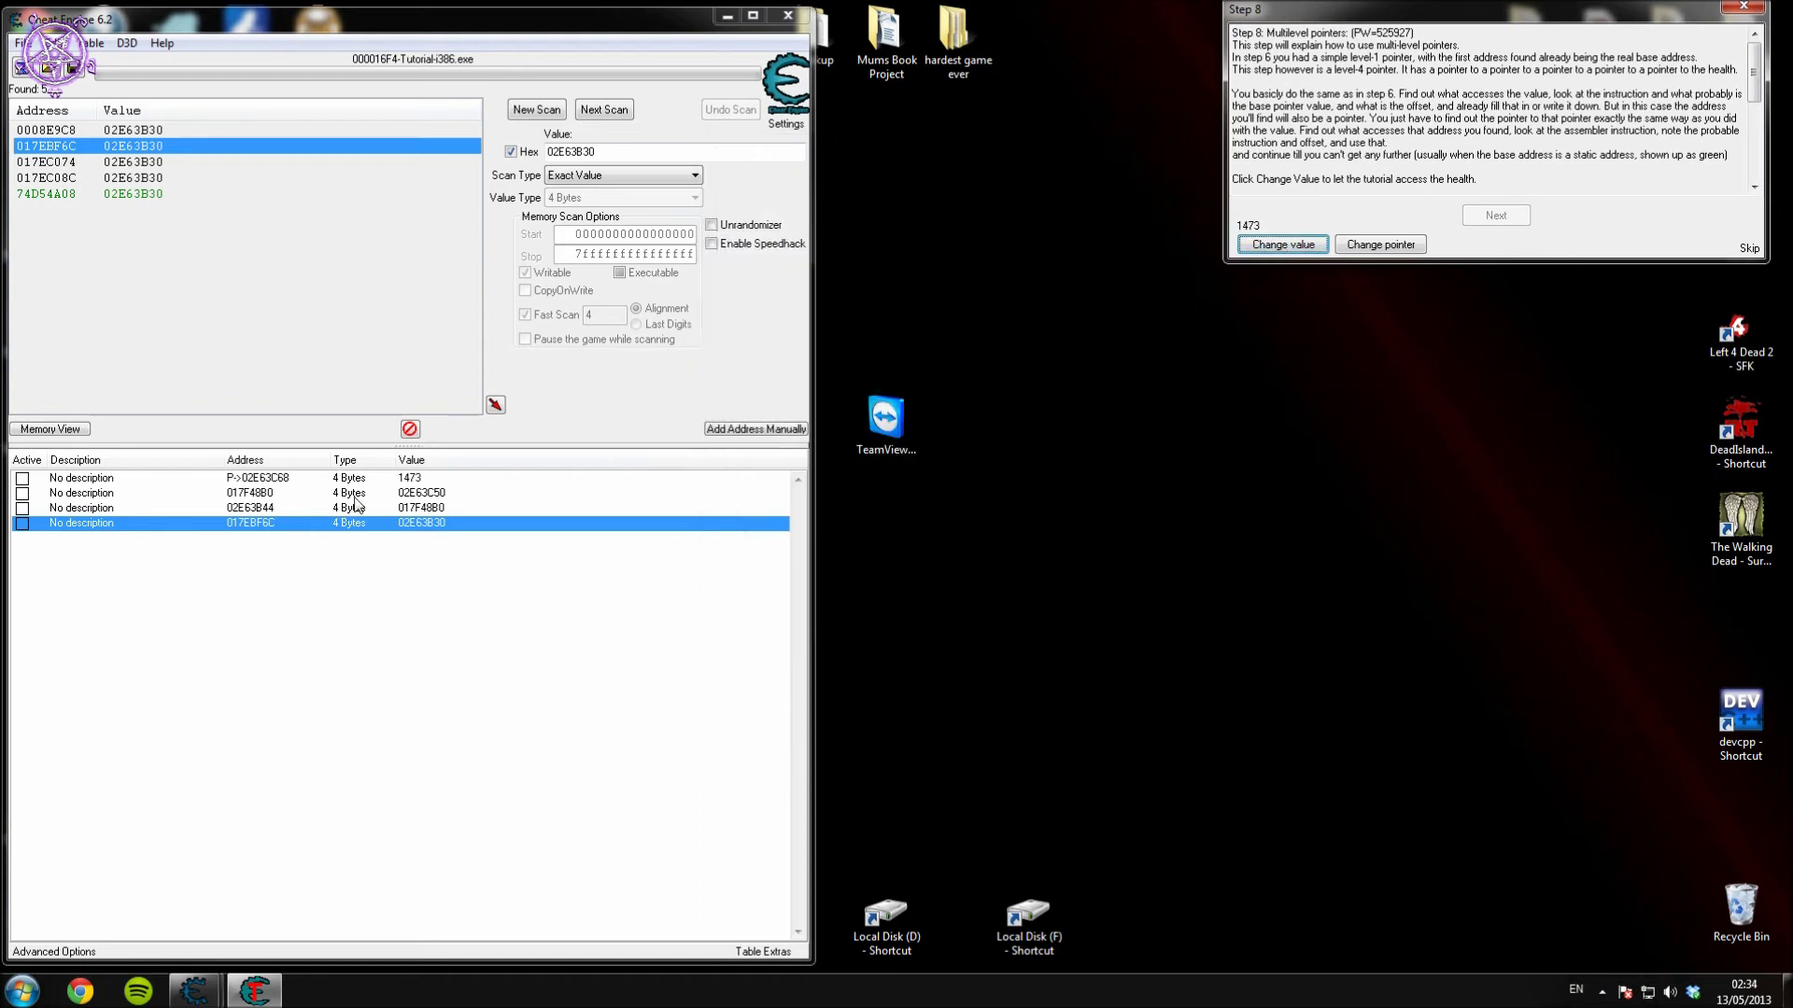
{"action": "double_click", "coordinate": [262, 512]}
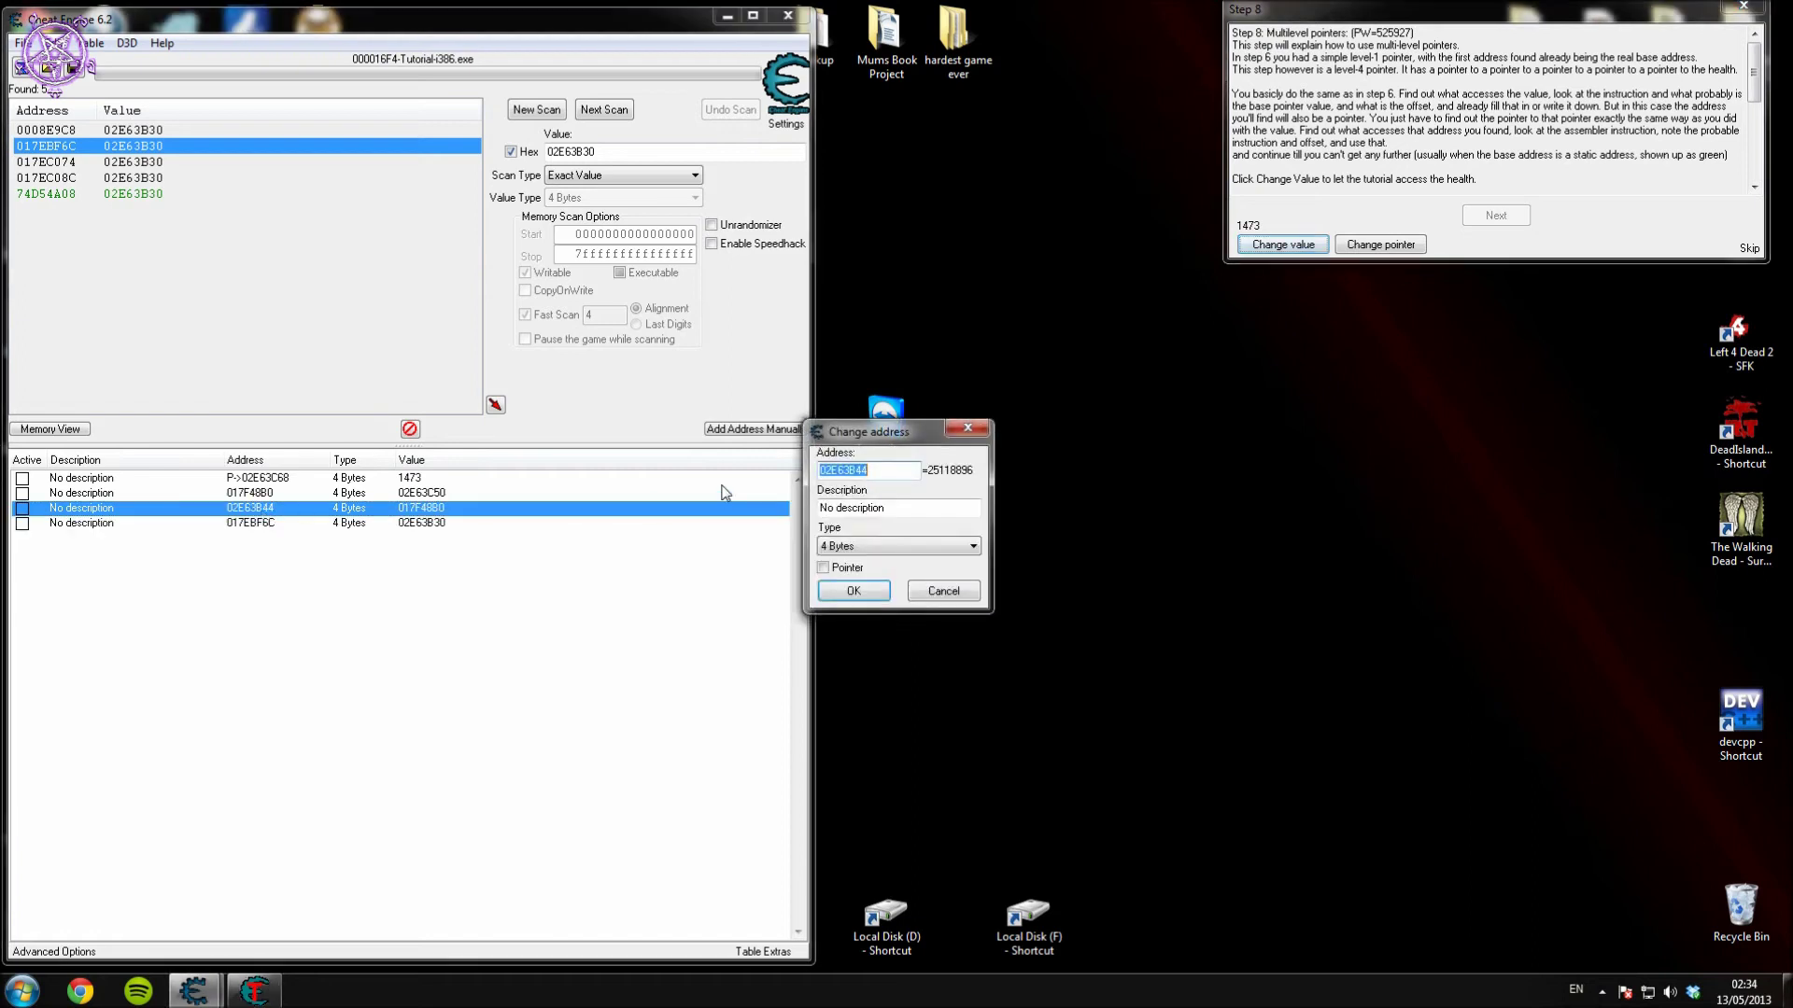
Rebase the health pointer on 02E63B44, dropping one level and setting offset 18.
{"action": "right_click", "coordinate": [865, 471]}
{"action": "left_click", "coordinate": [916, 536]}
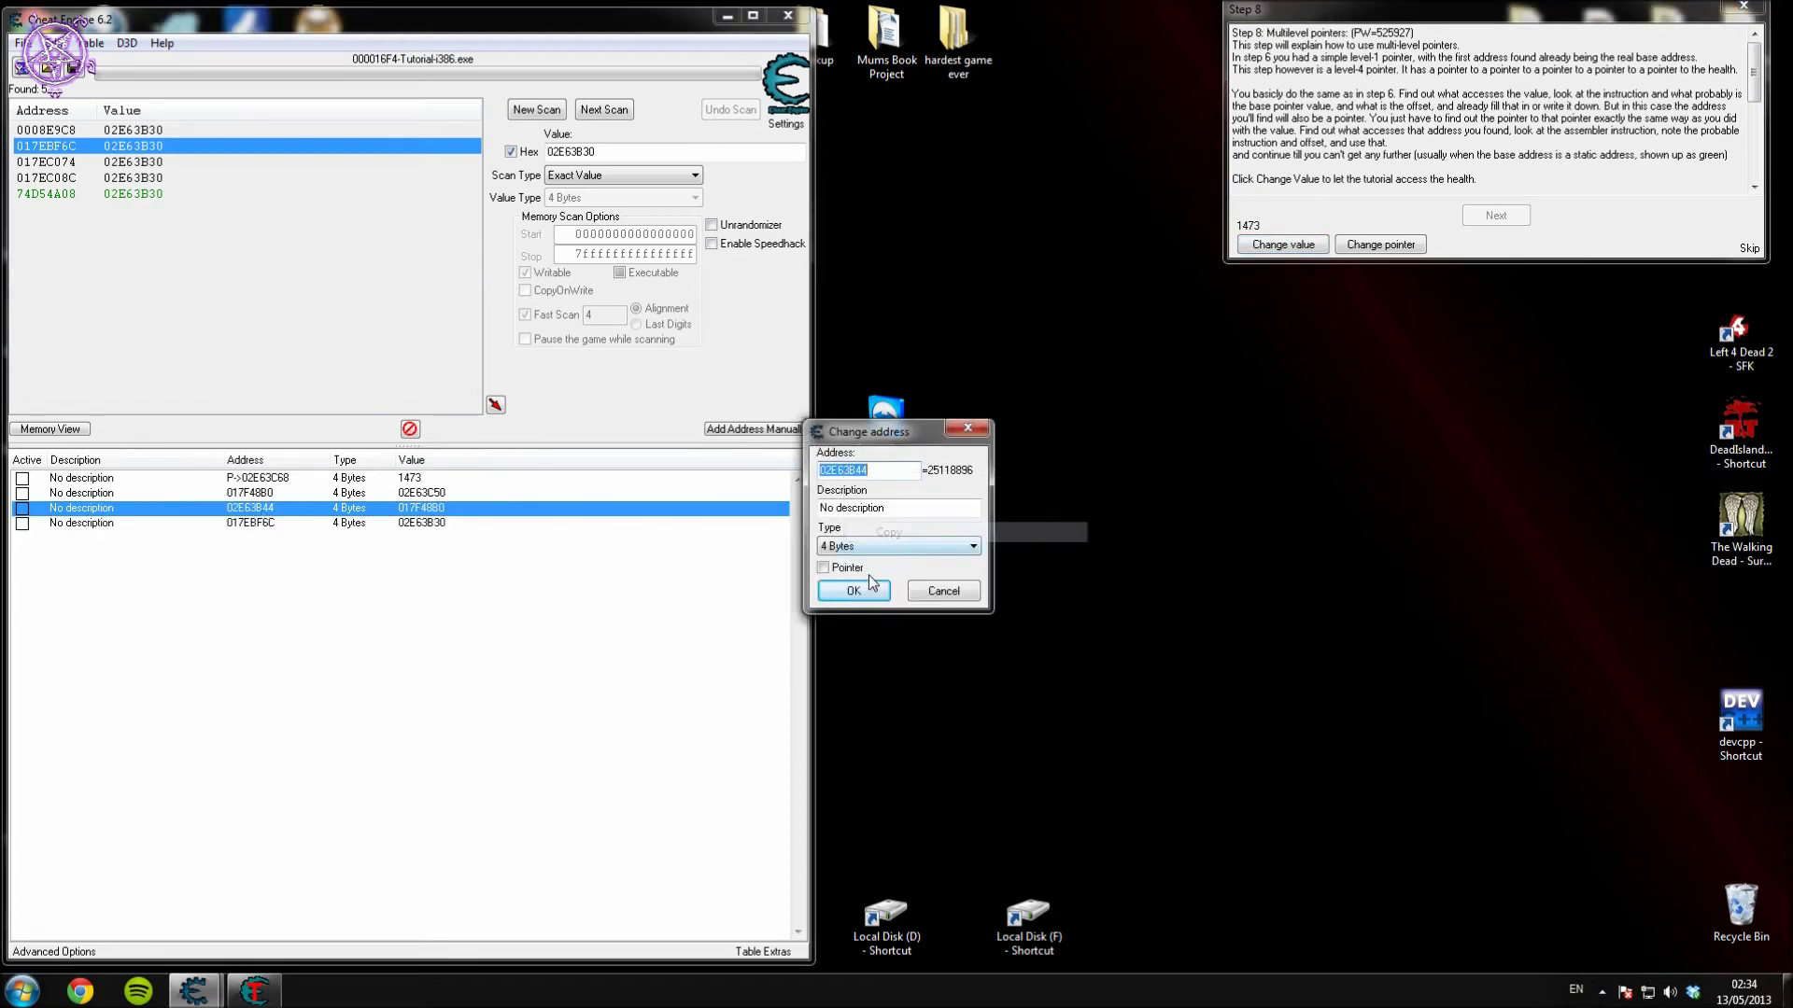
{"action": "left_click", "coordinate": [857, 588]}
{"action": "double_click", "coordinate": [272, 478]}
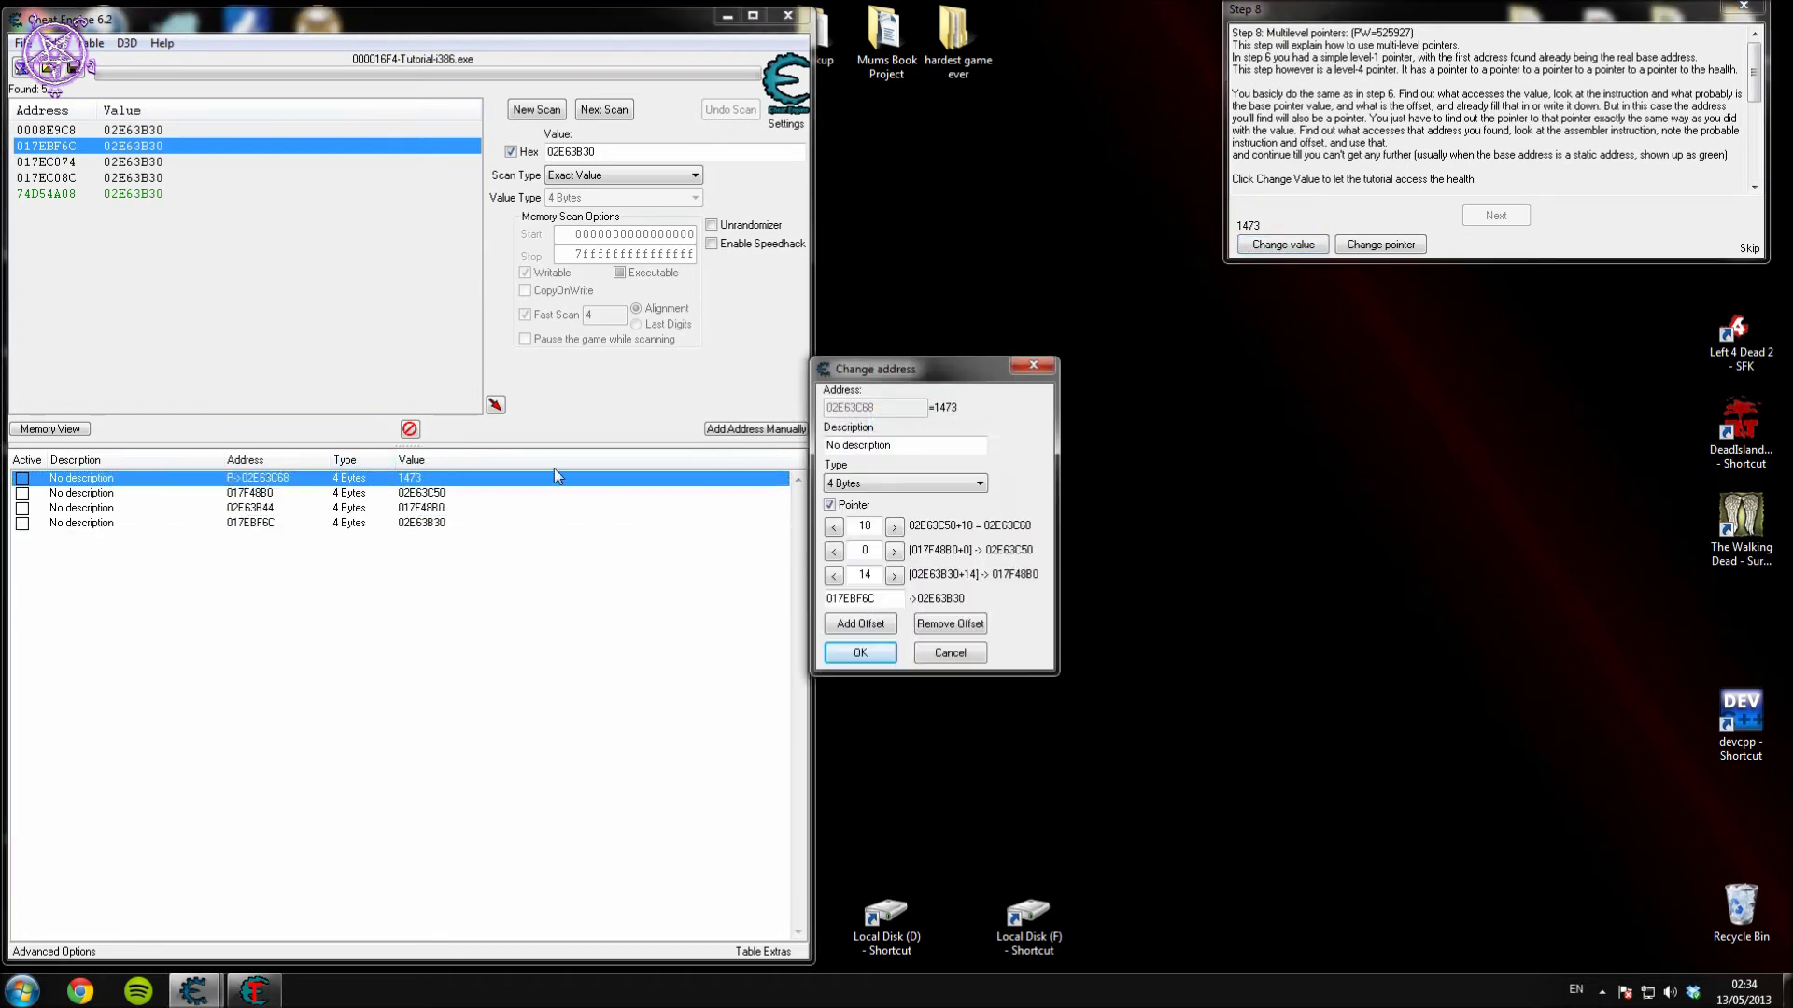
{"action": "double_click", "coordinate": [851, 599]}
{"action": "key", "text": "ctrl+v"}
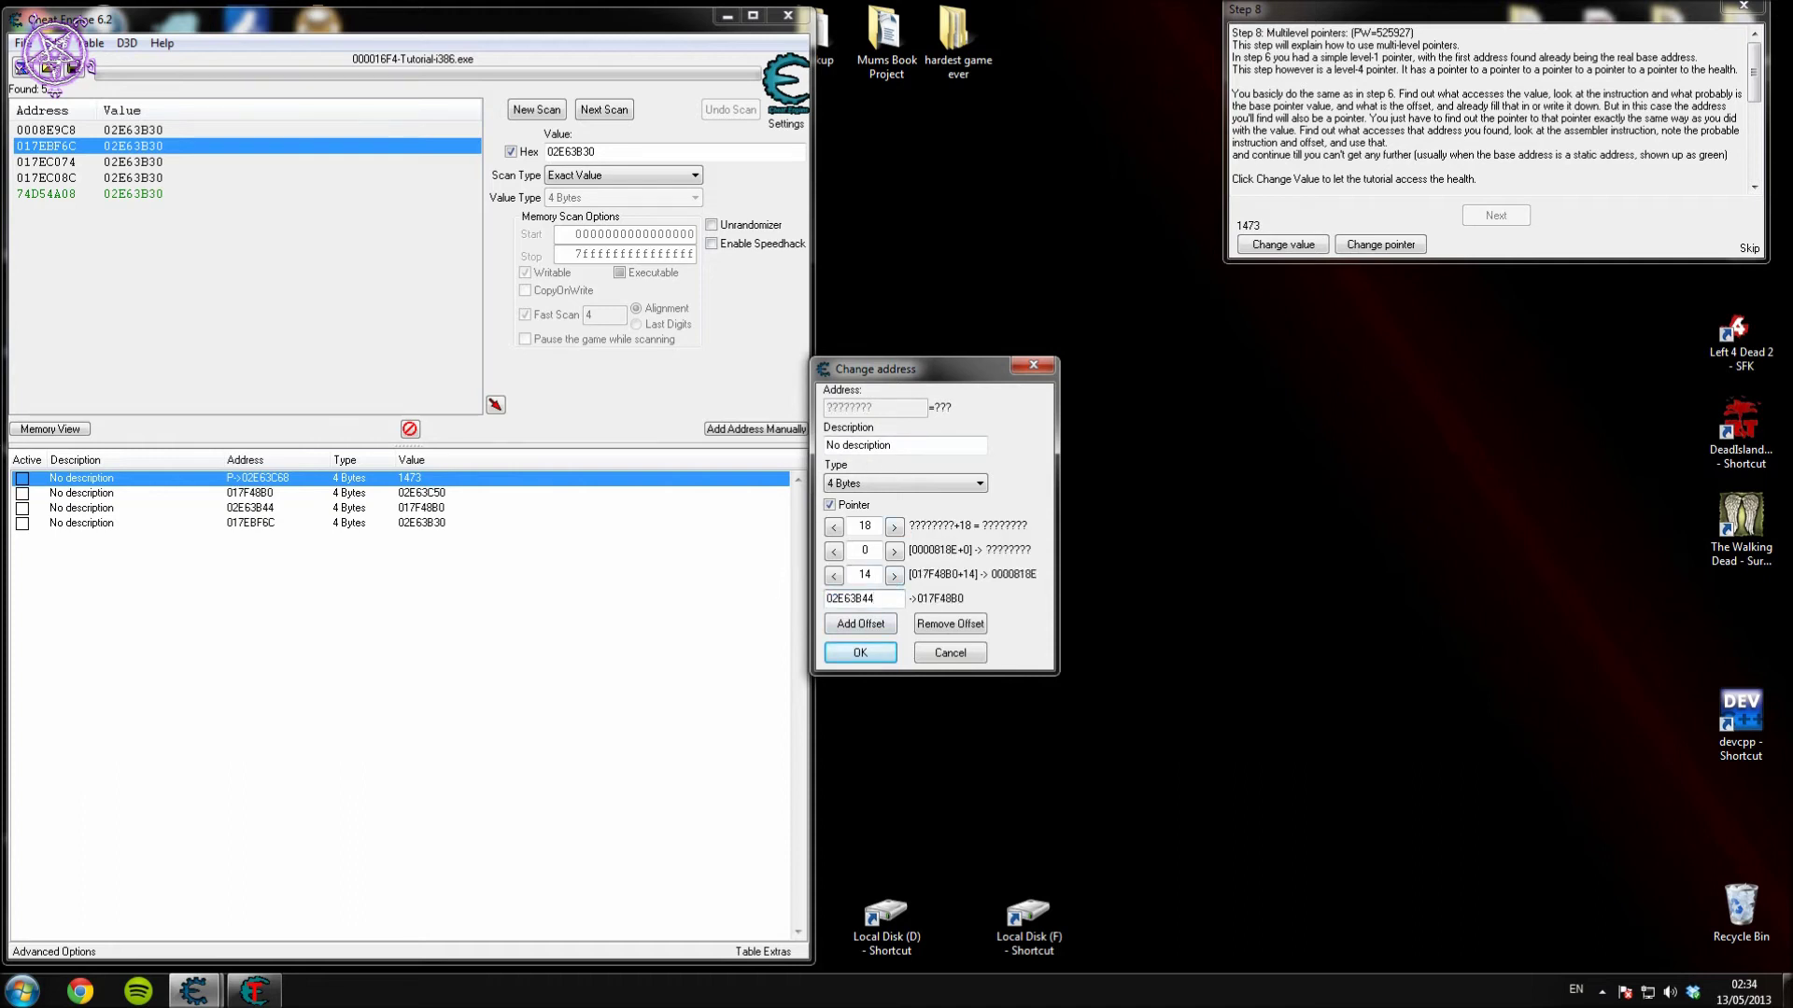
{"action": "left_click", "coordinate": [938, 624]}
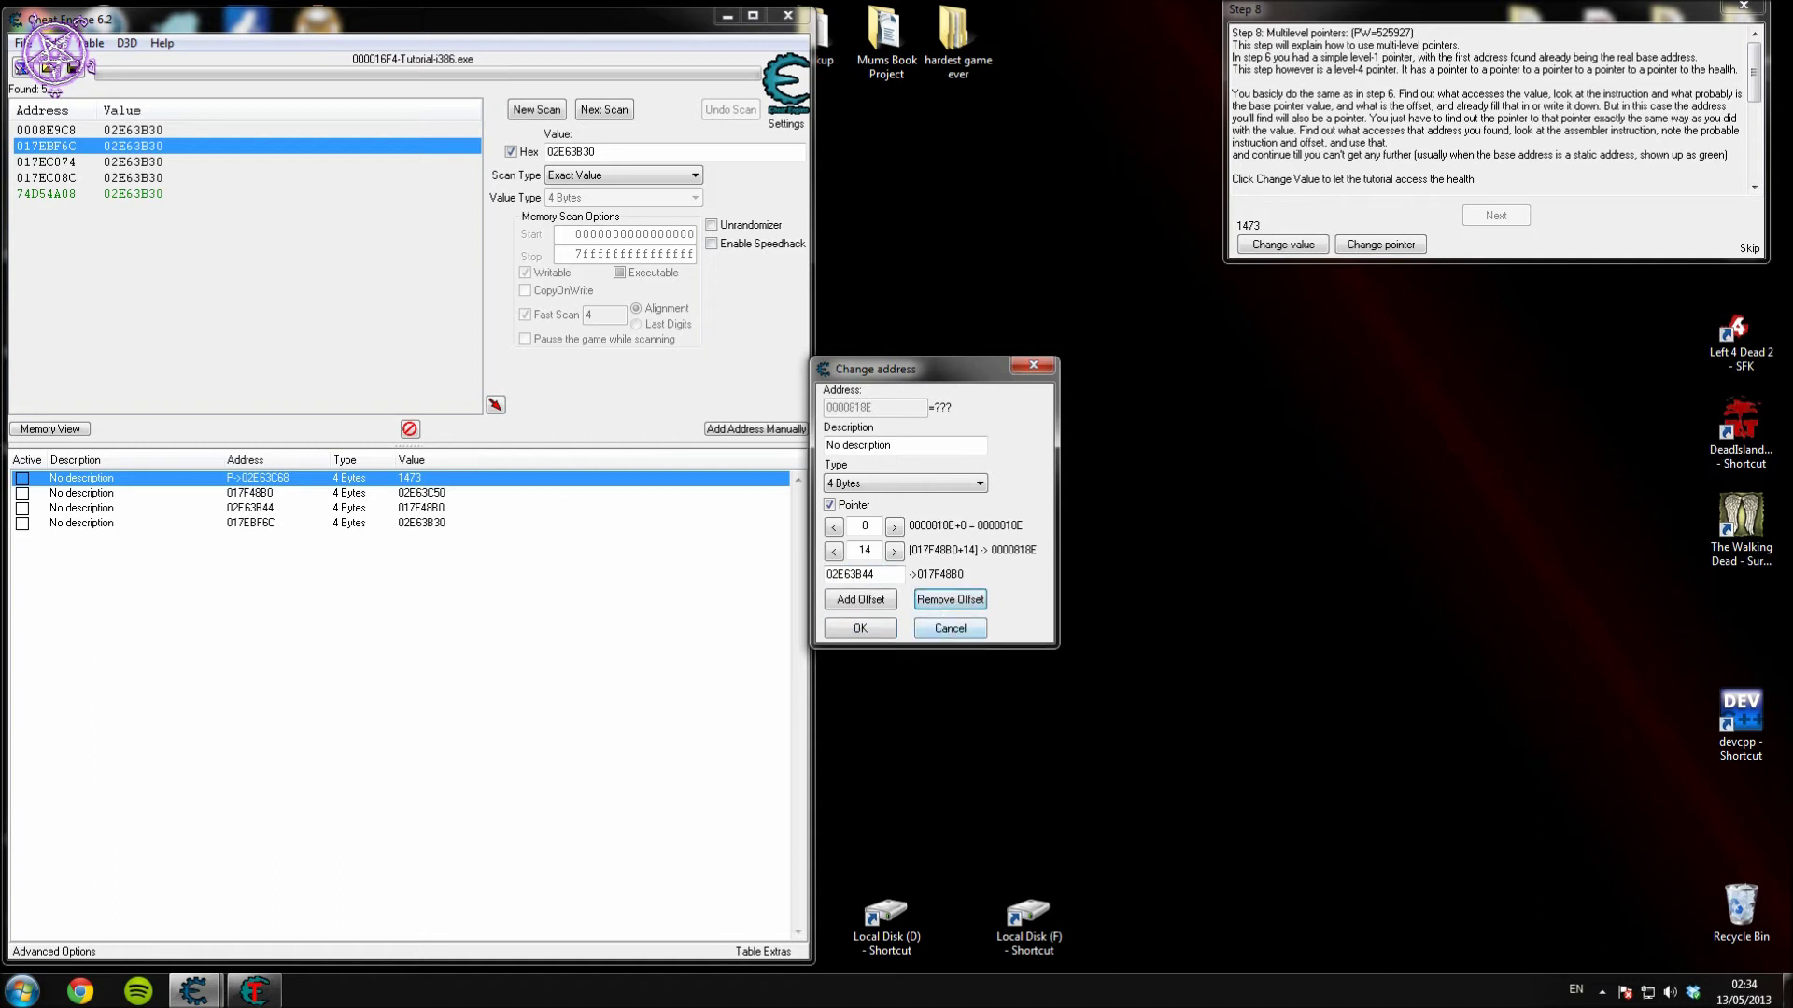
{"action": "type", "text": "18"}
{"action": "left_click", "coordinate": [860, 628]}
Delete the 017EBF6C entry from the address list.
{"action": "left_click", "coordinate": [320, 525]}
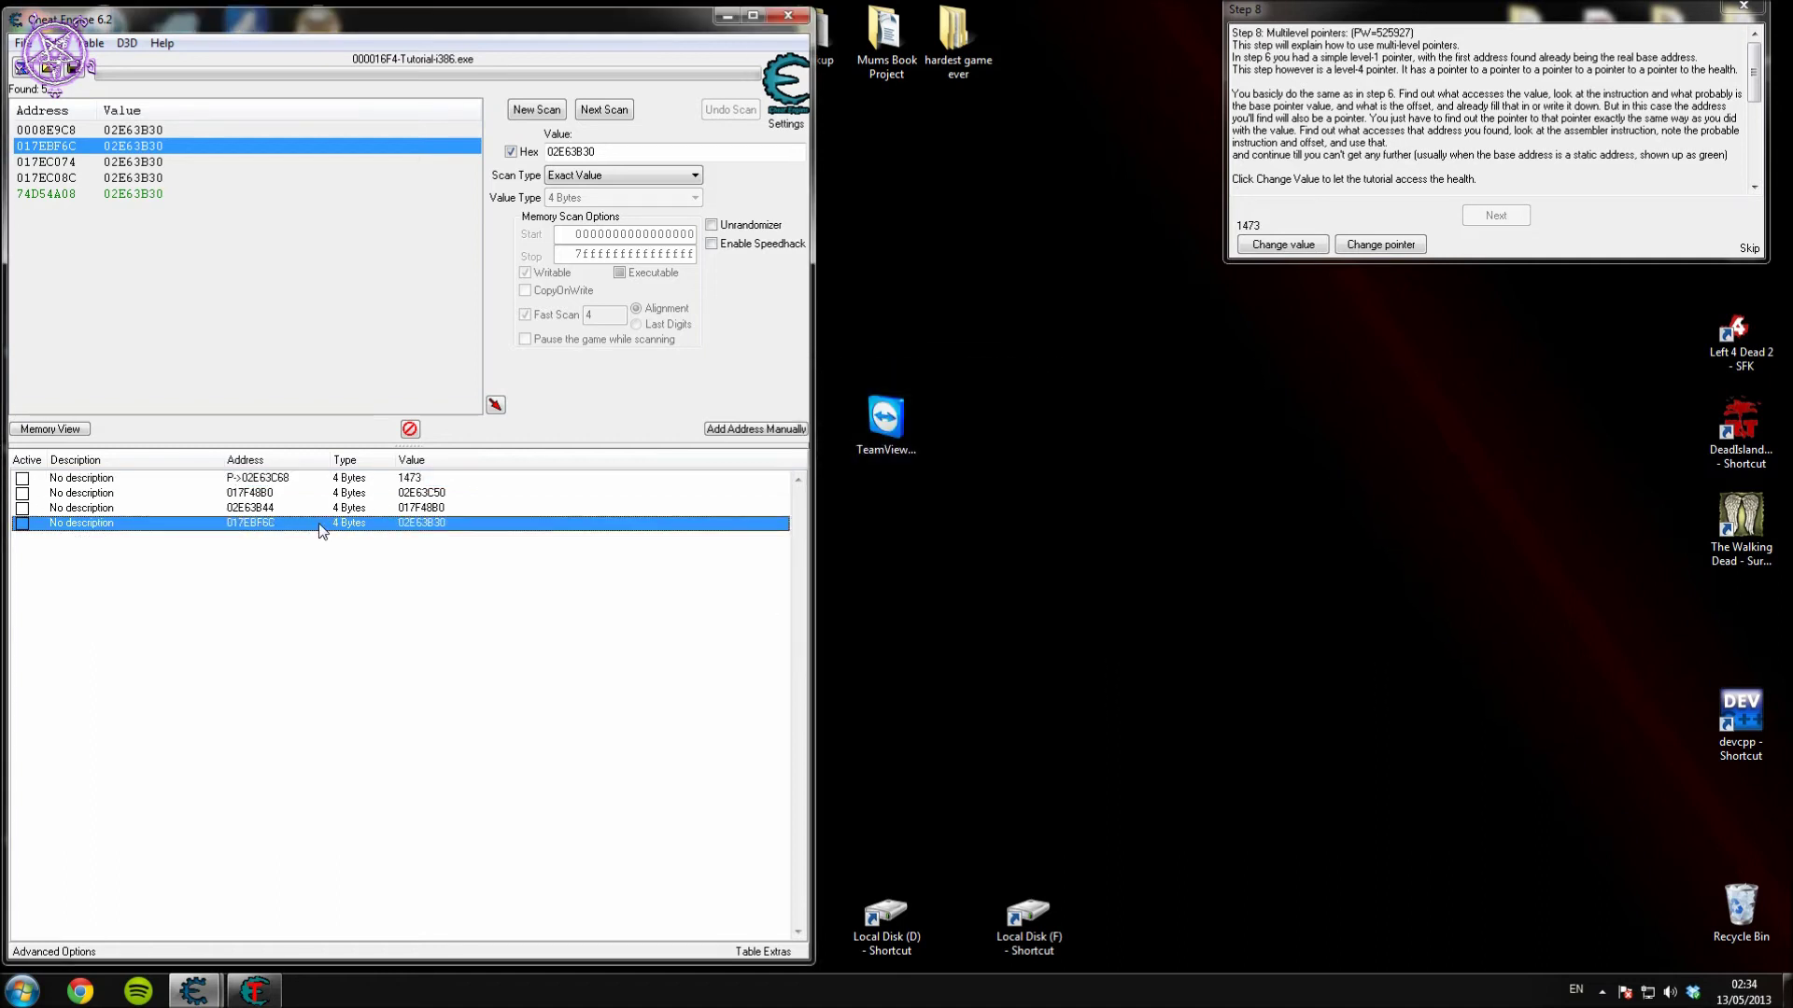
{"action": "key", "text": "Delete"}
{"action": "left_click", "coordinate": [961, 504]}
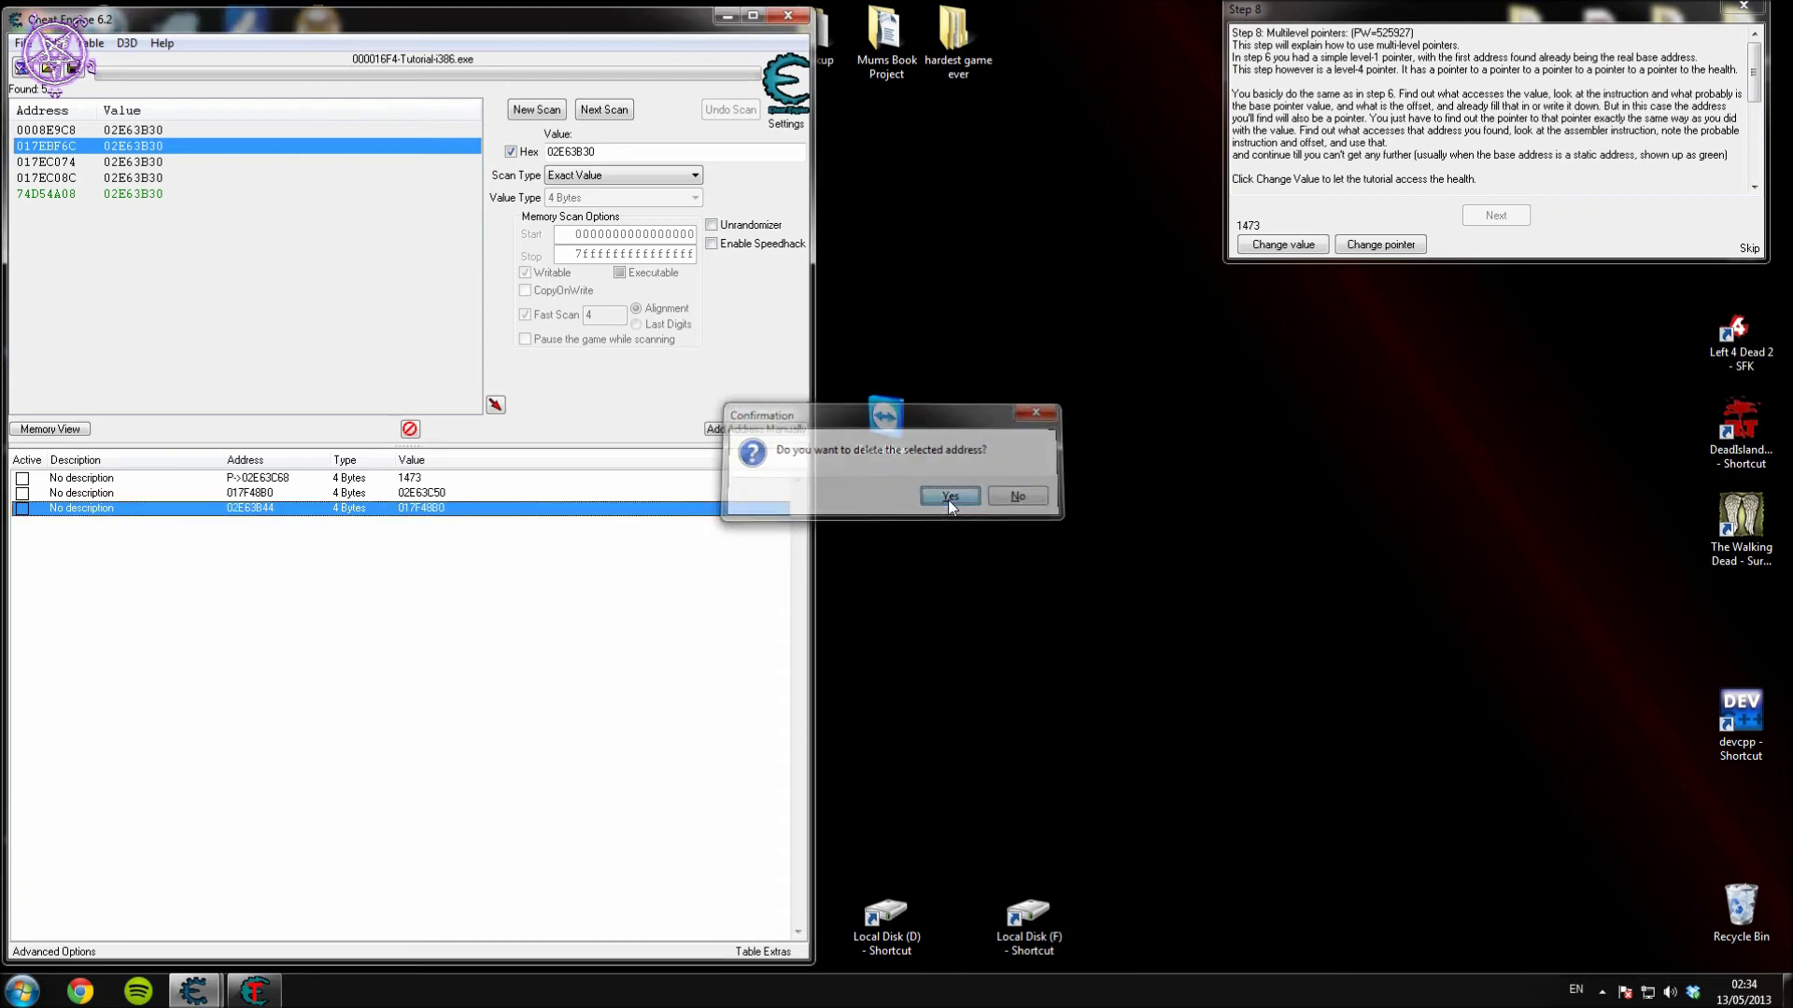
Add found address 017EC074 to the list and copy its address.
{"action": "double_click", "coordinate": [56, 163]}
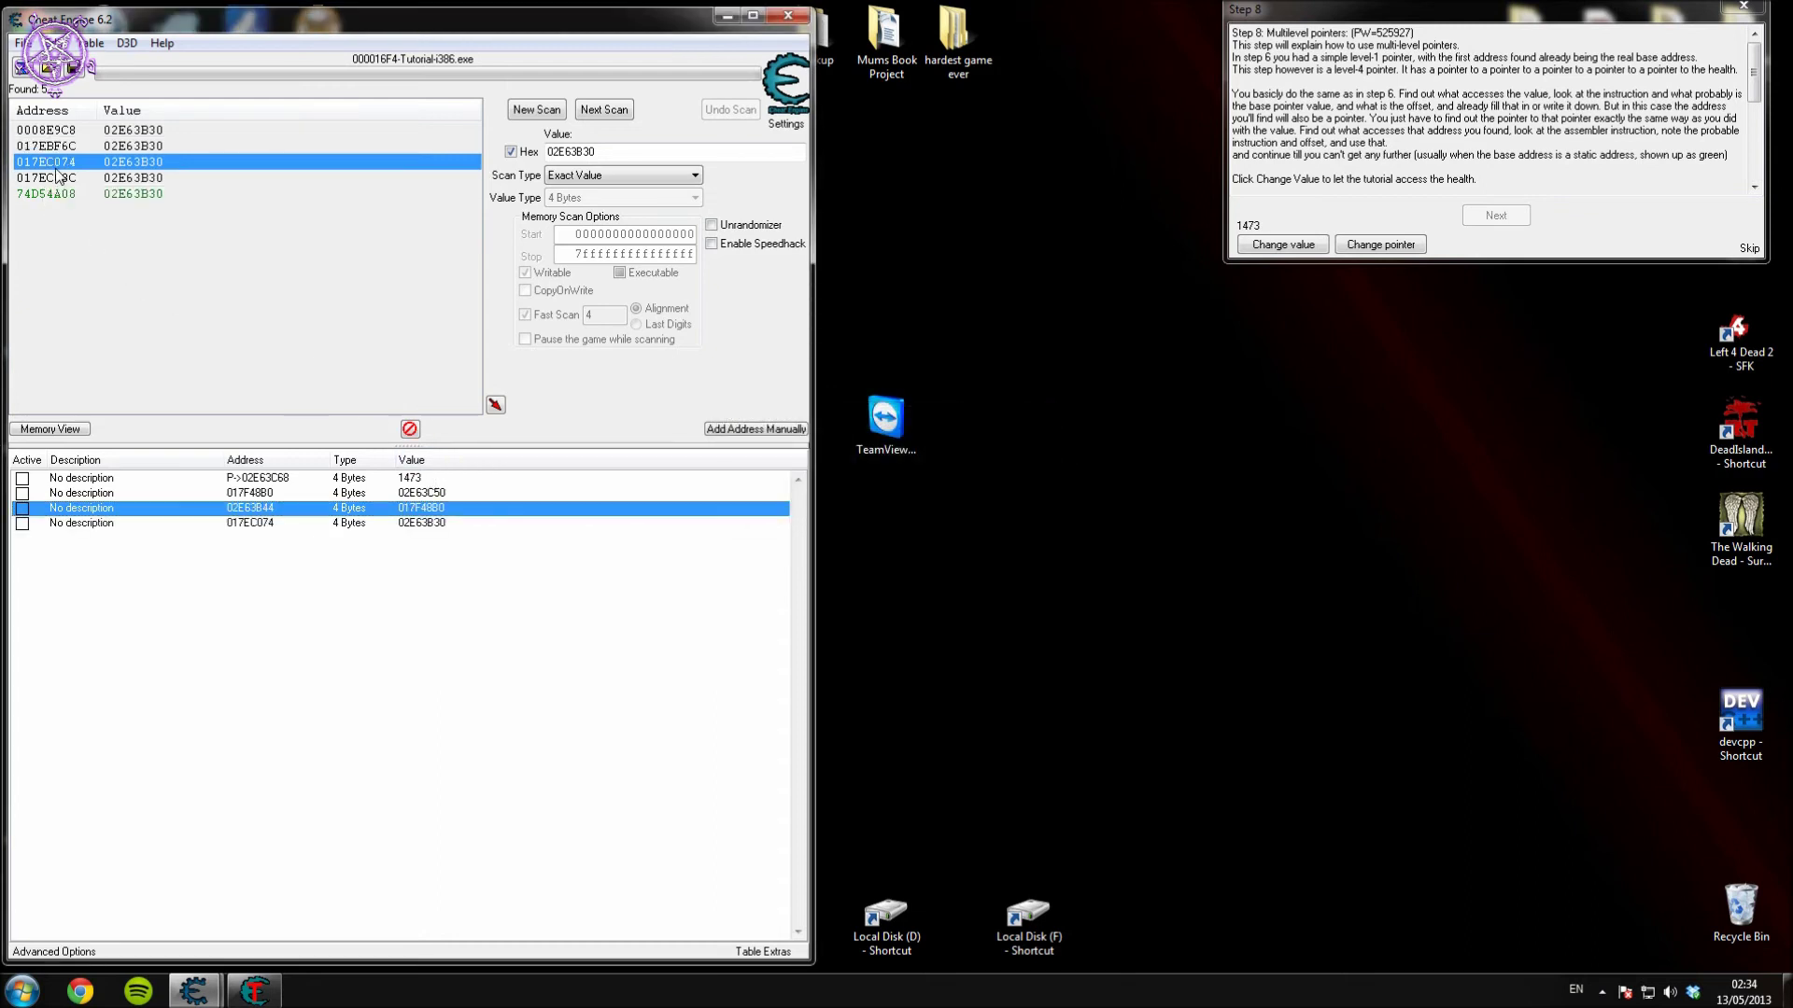
{"action": "double_click", "coordinate": [245, 523]}
{"action": "key", "text": "ctrl+c"}
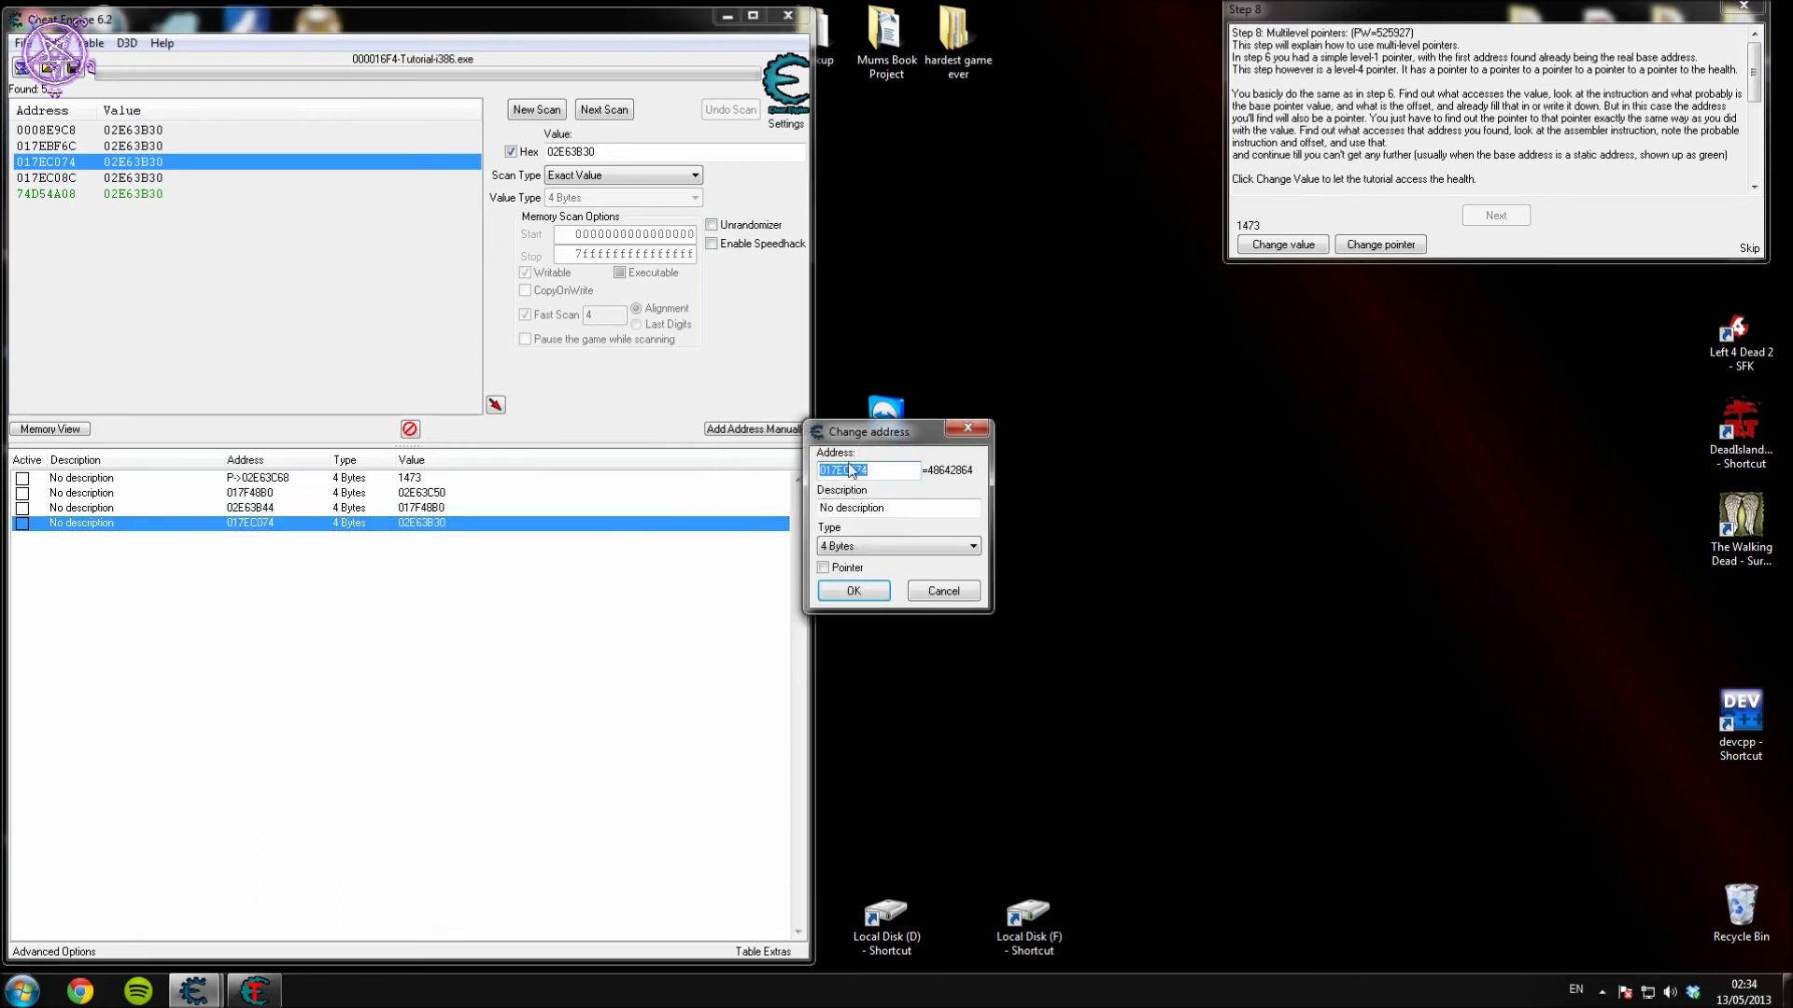
{"action": "right_click", "coordinate": [845, 469]}
{"action": "left_click", "coordinate": [892, 526]}
{"action": "left_click", "coordinate": [853, 591]}
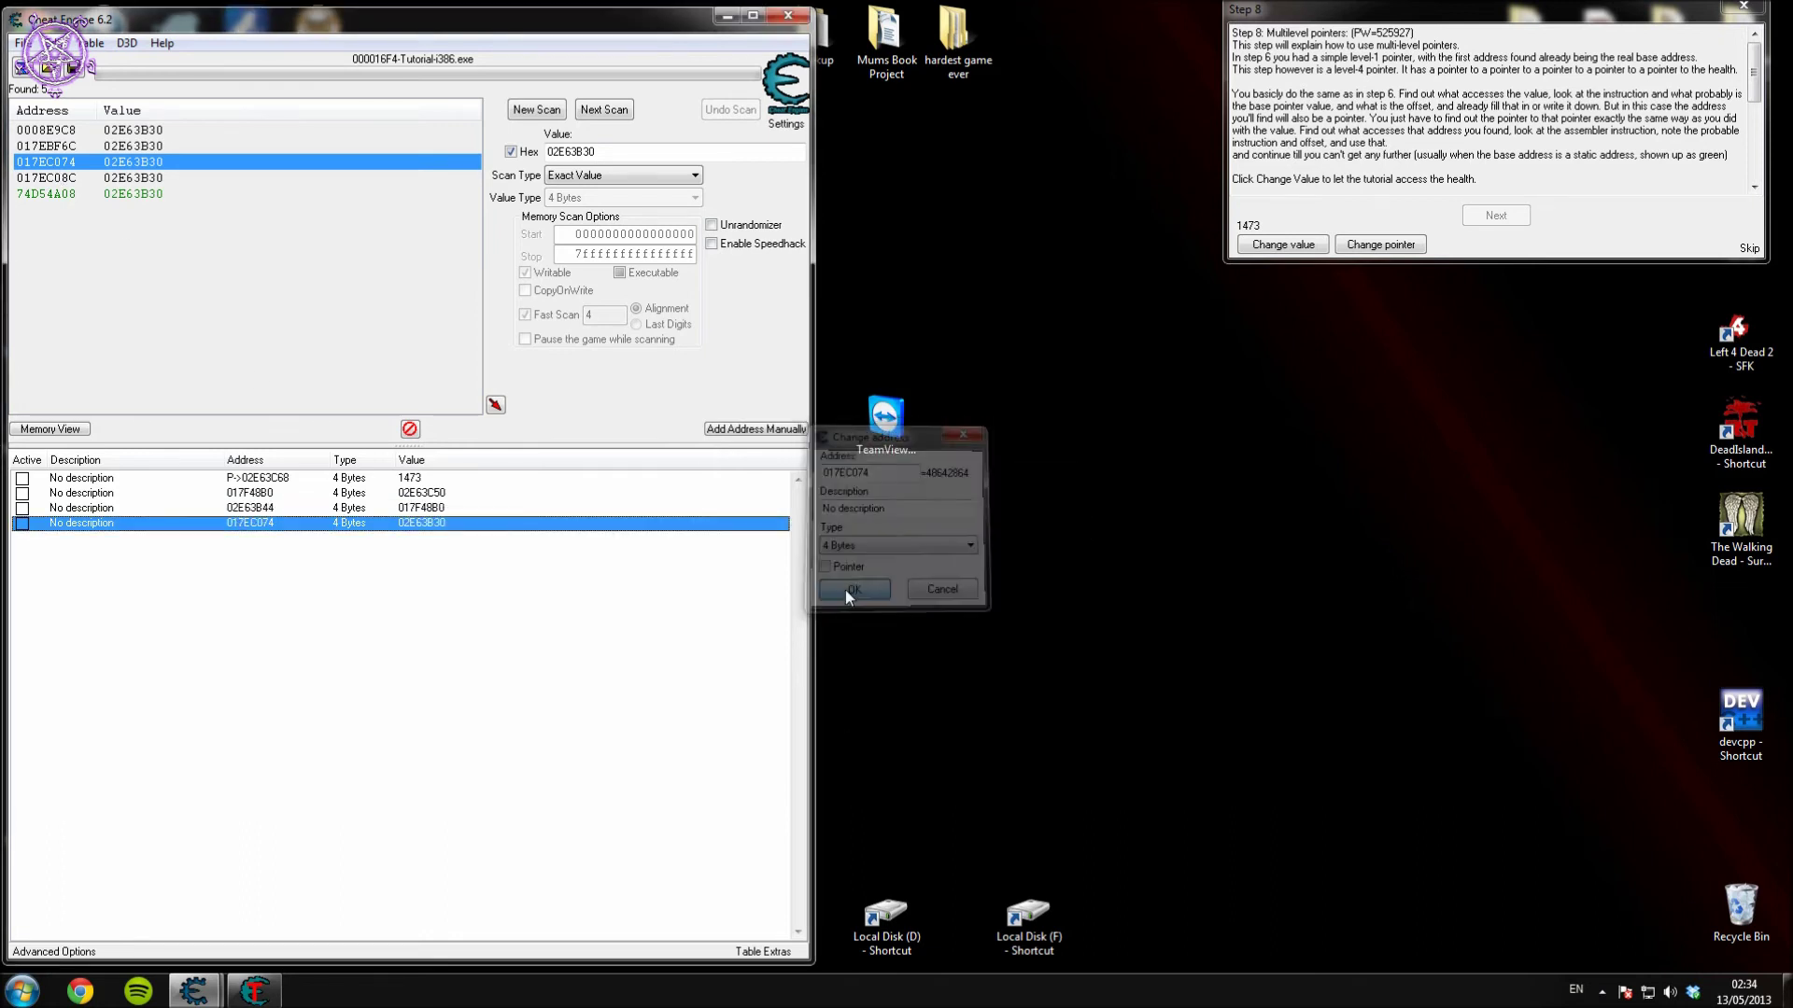
Rebase the health pointer on 017EC074 with three offsets: 14, 0 and 18.
{"action": "double_click", "coordinate": [265, 478]}
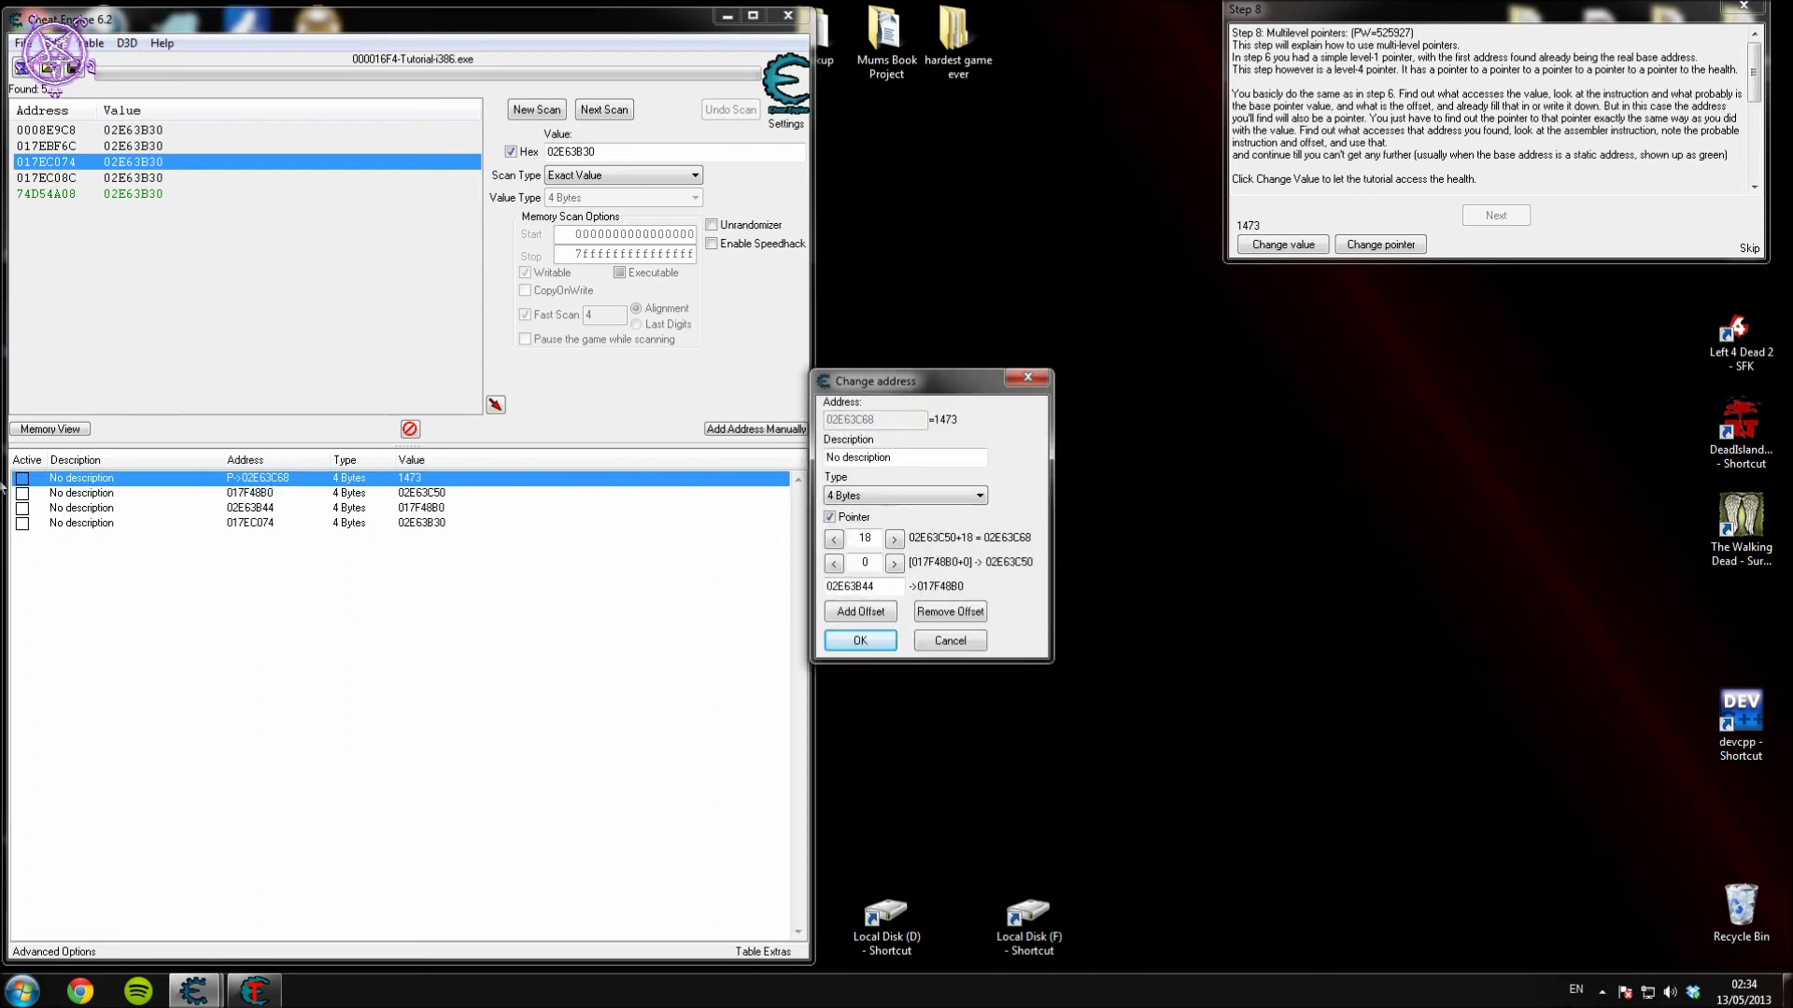
{"action": "double_click", "coordinate": [854, 586]}
{"action": "key", "text": "ctrl+v"}
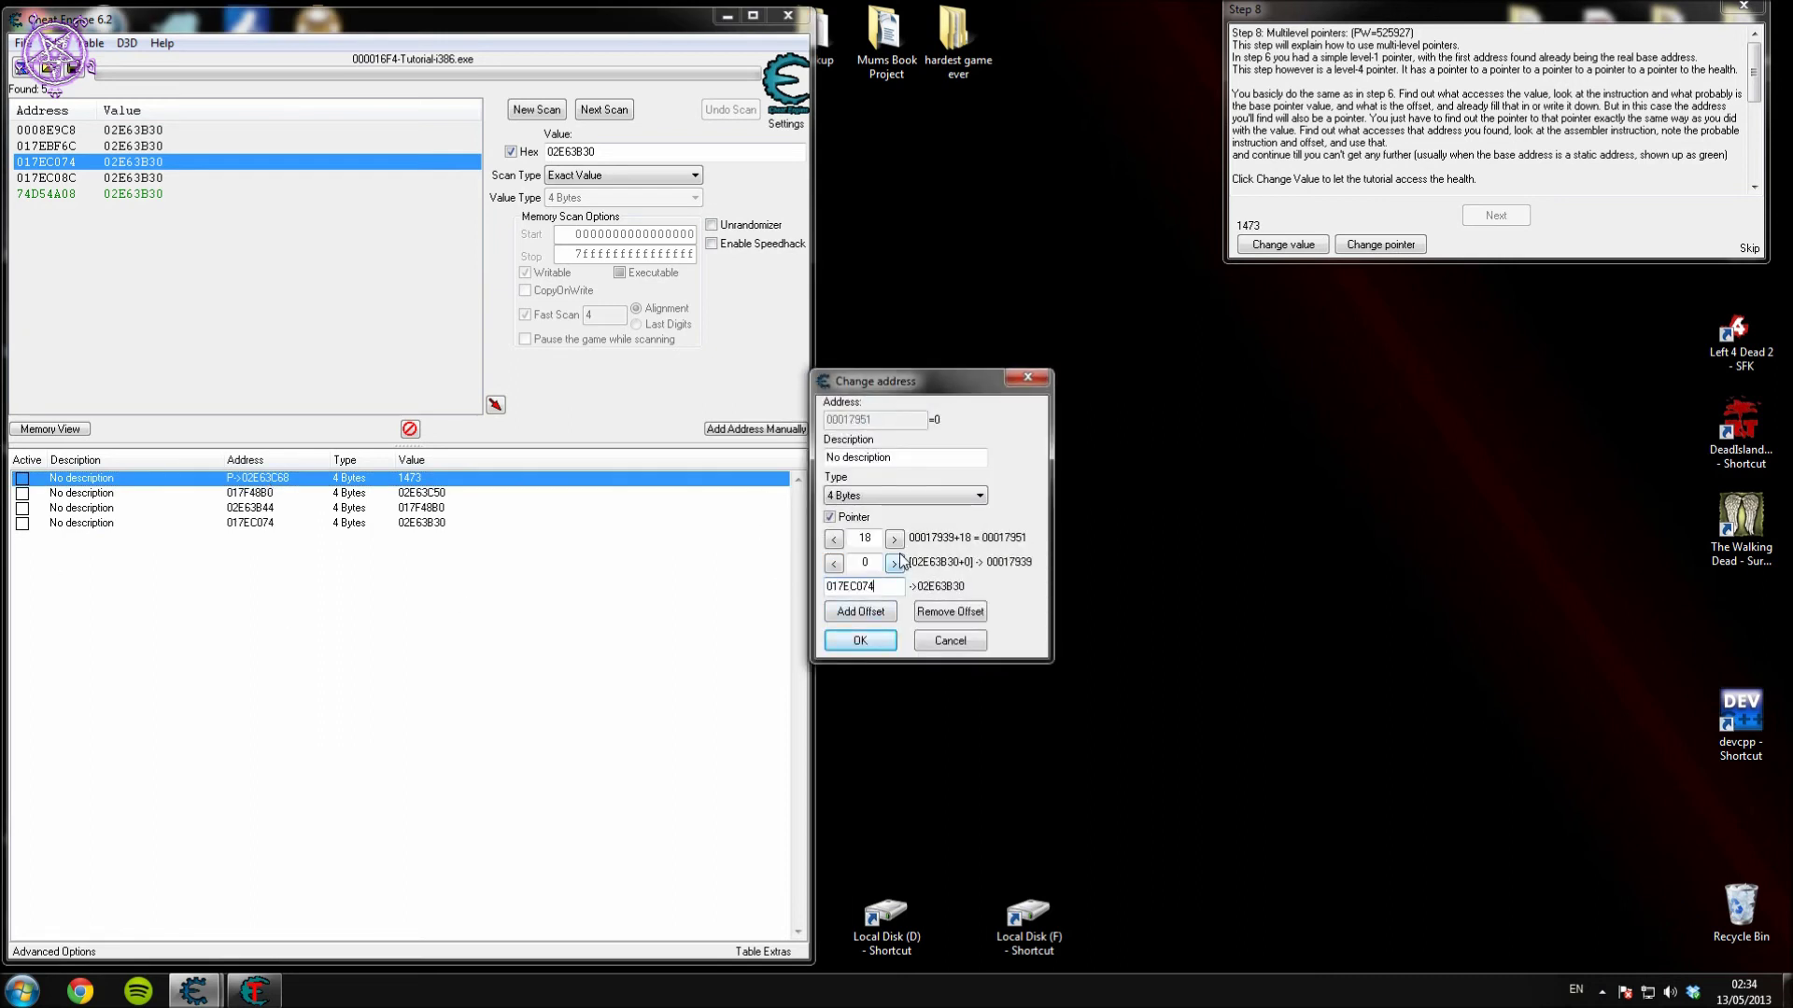
{"action": "left_click", "coordinate": [859, 611]}
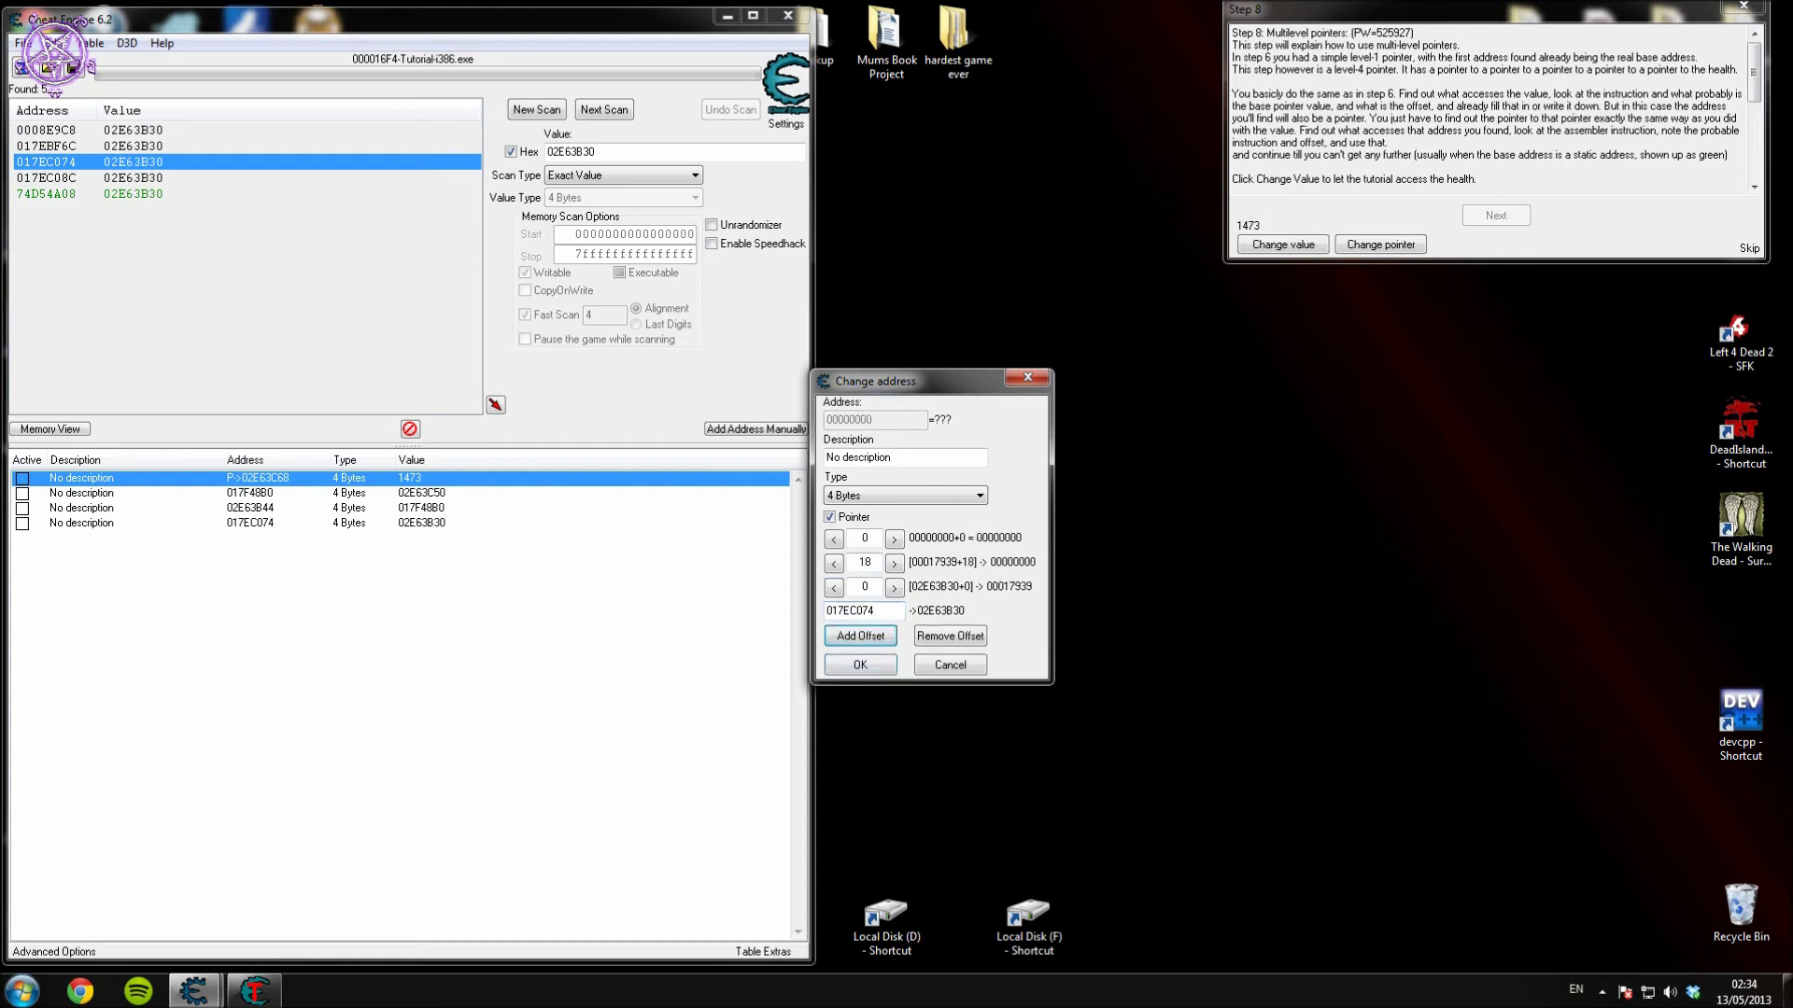
{"action": "double_click", "coordinate": [855, 587]}
{"action": "type", "text": "14"}
{"action": "double_click", "coordinate": [857, 562]}
{"action": "type", "text": "0"}
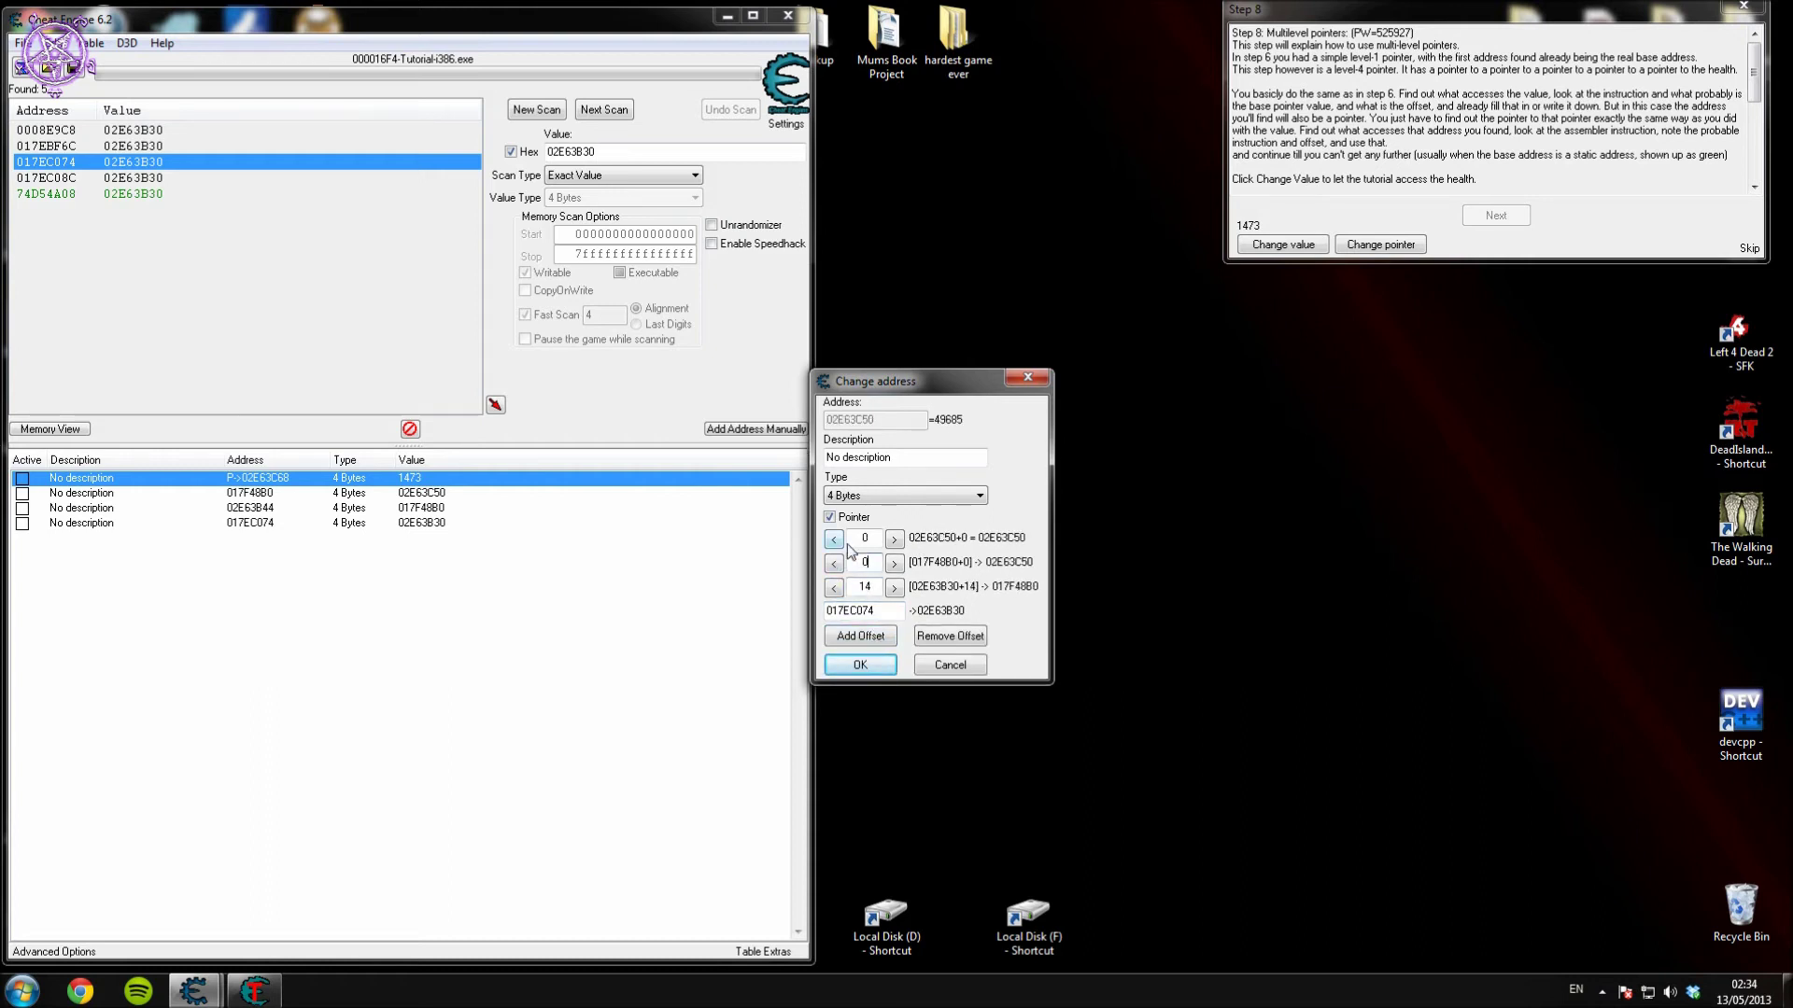
{"action": "double_click", "coordinate": [863, 539]}
{"action": "type", "text": "18"}
{"action": "left_click", "coordinate": [845, 664]}
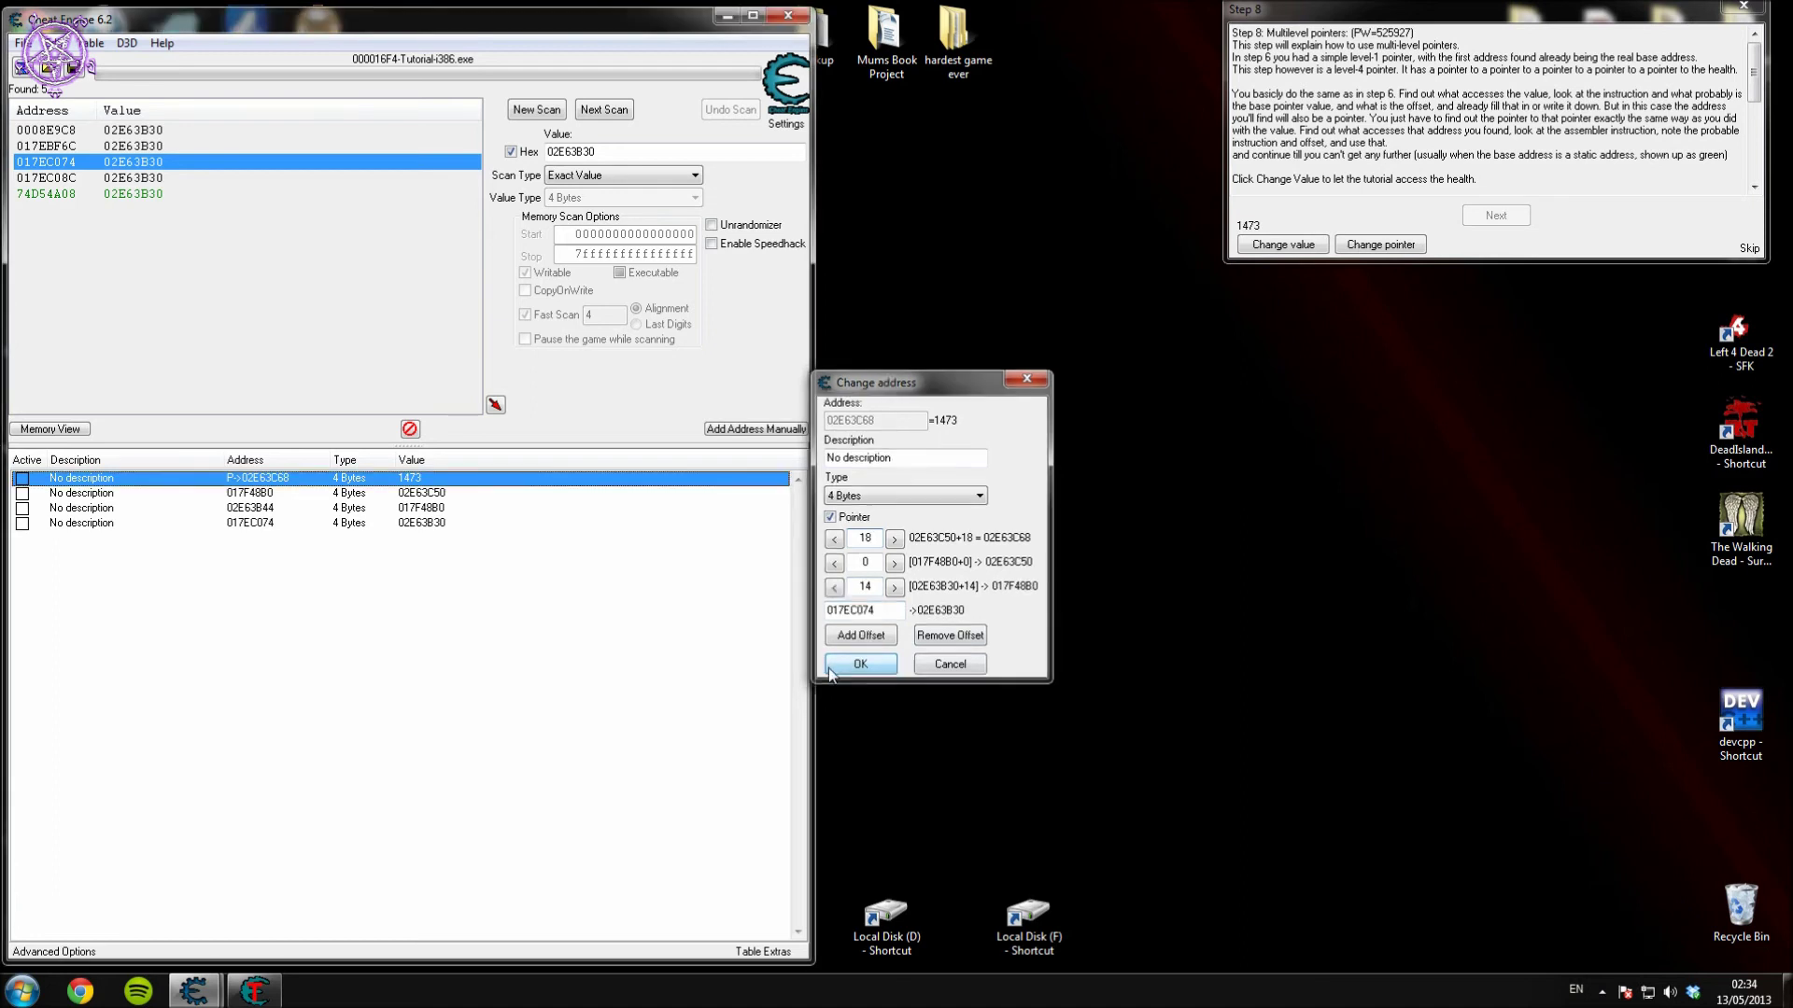
Trace what accesses 017EC074, catching the mov eax,[esi+0C] instruction after a health change.
{"action": "right_click", "coordinate": [306, 523]}
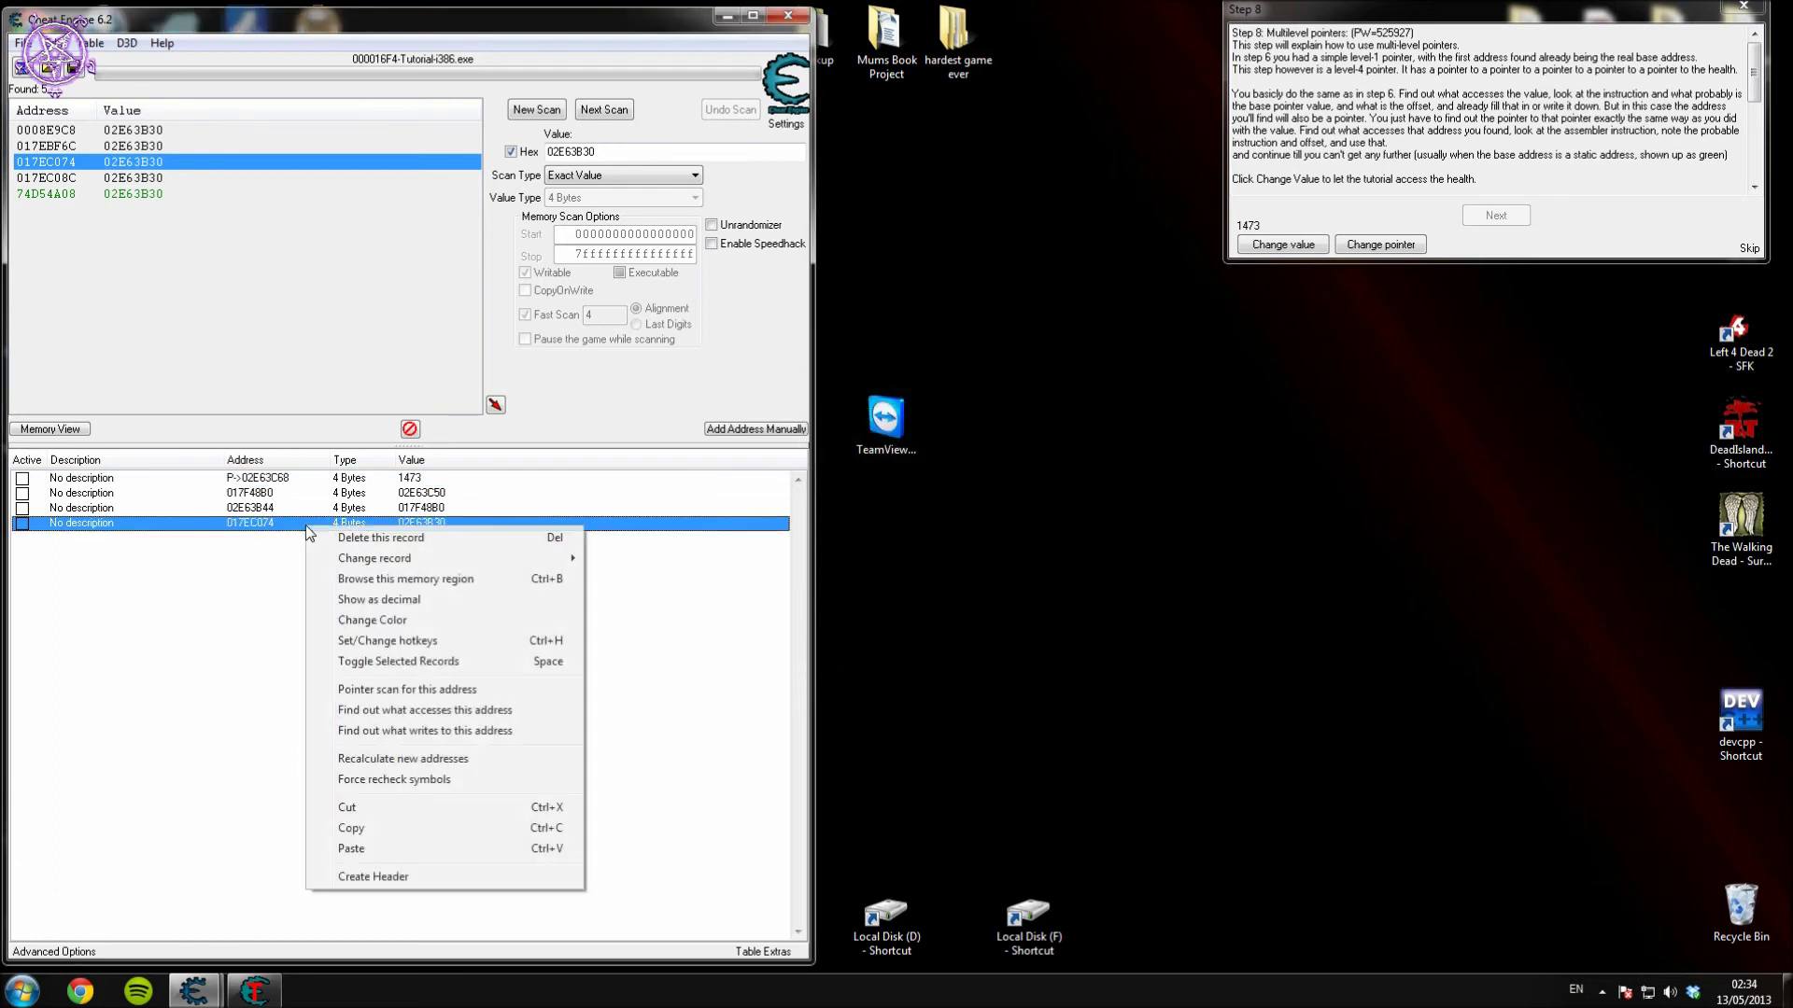
{"action": "left_click", "coordinate": [439, 710]}
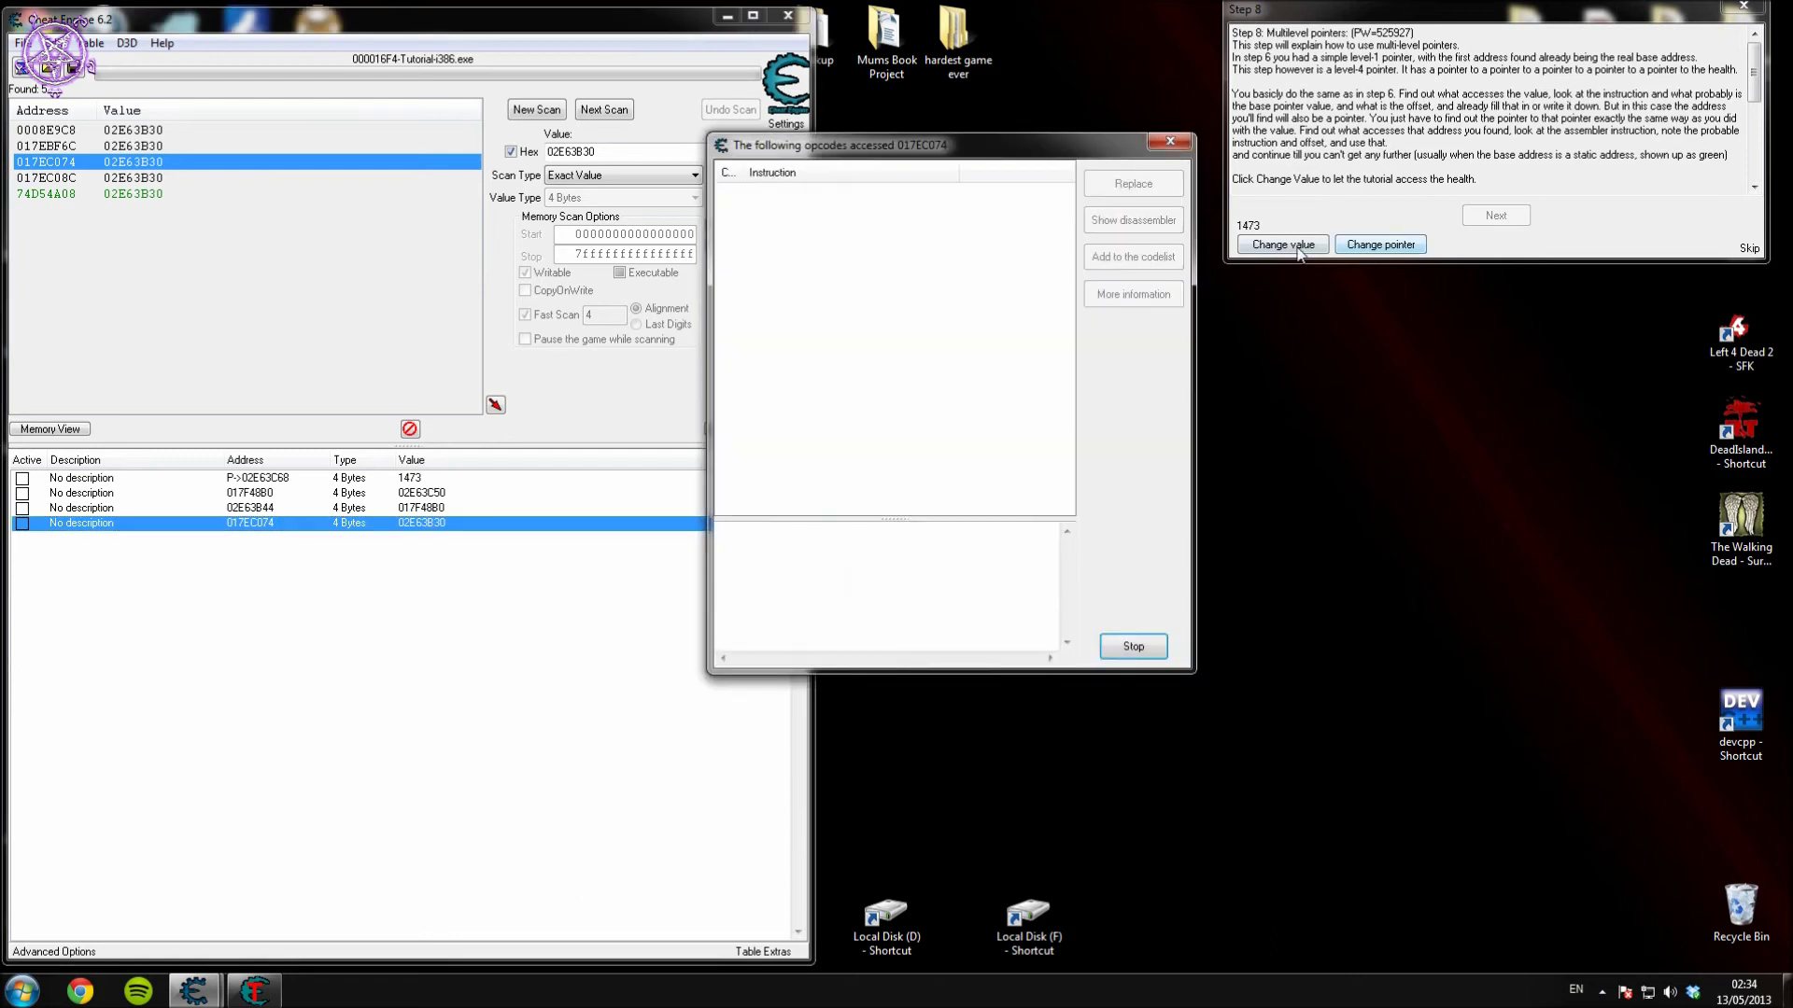
{"action": "left_click", "coordinate": [1296, 245]}
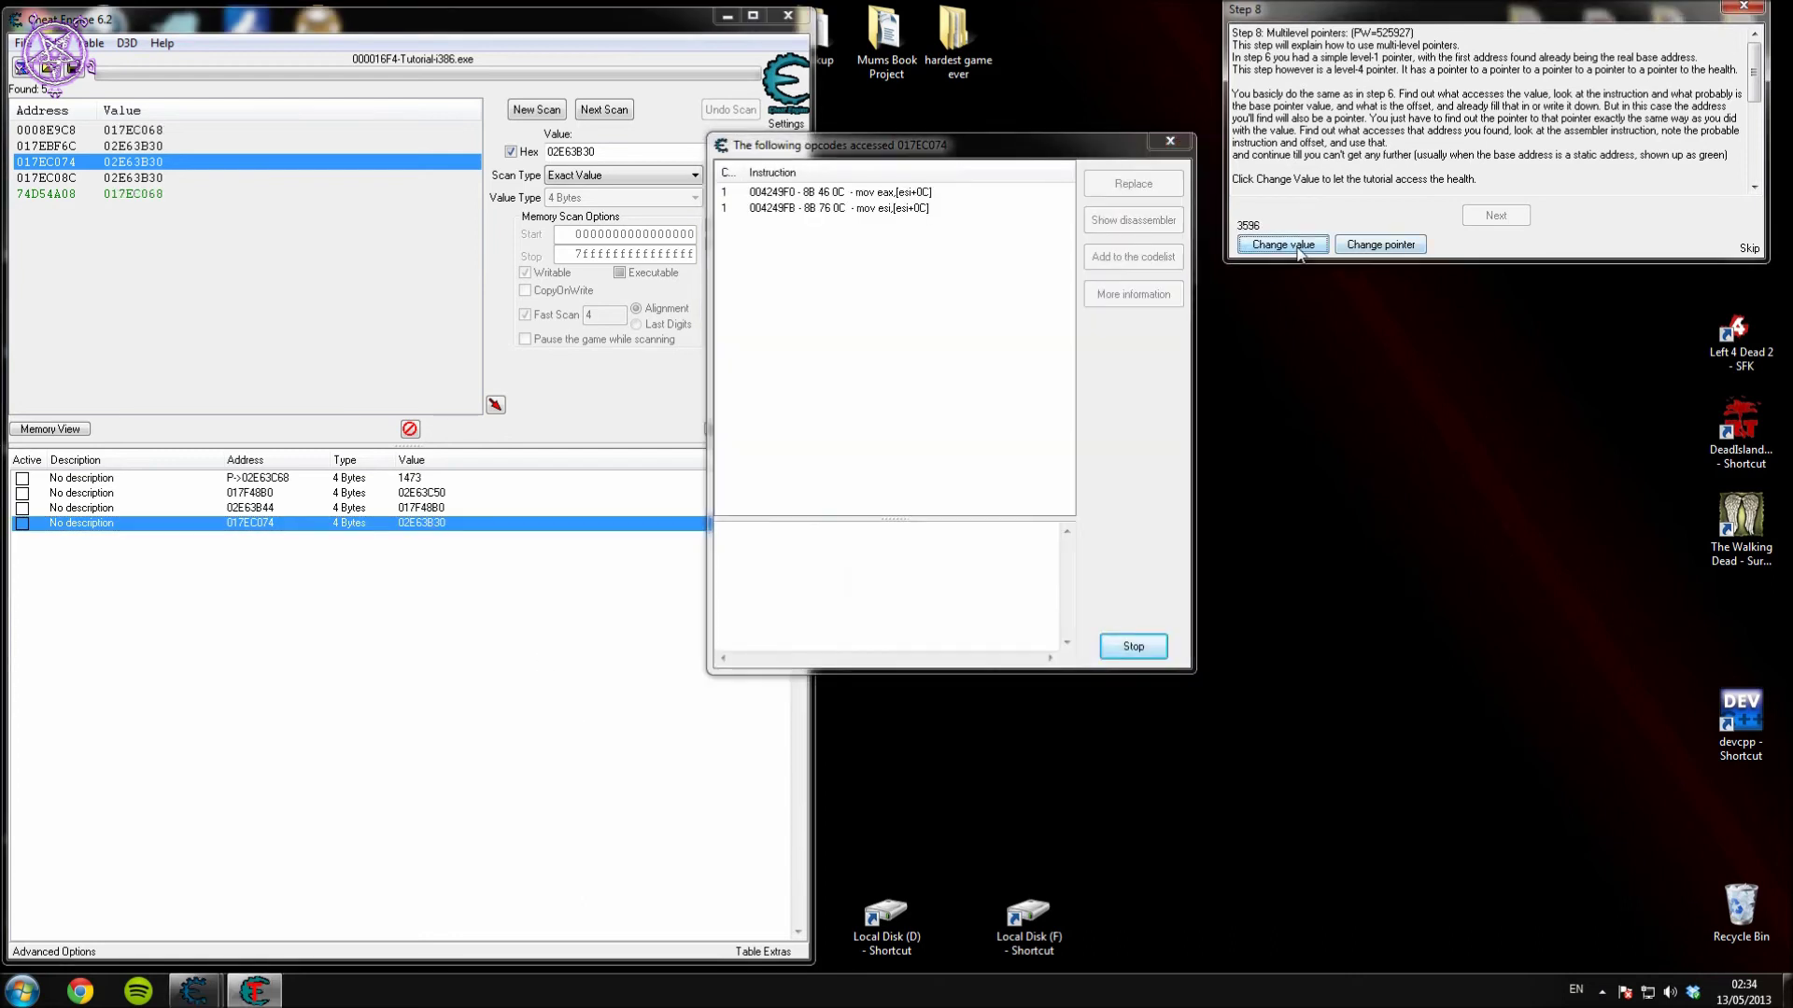
{"action": "left_click", "coordinate": [915, 194]}
Show that instruction's extra info (pointer probably 017EC068) and start a New Scan.
{"action": "left_click_drag", "start_coordinate": [924, 155], "coordinate": [956, 170]}
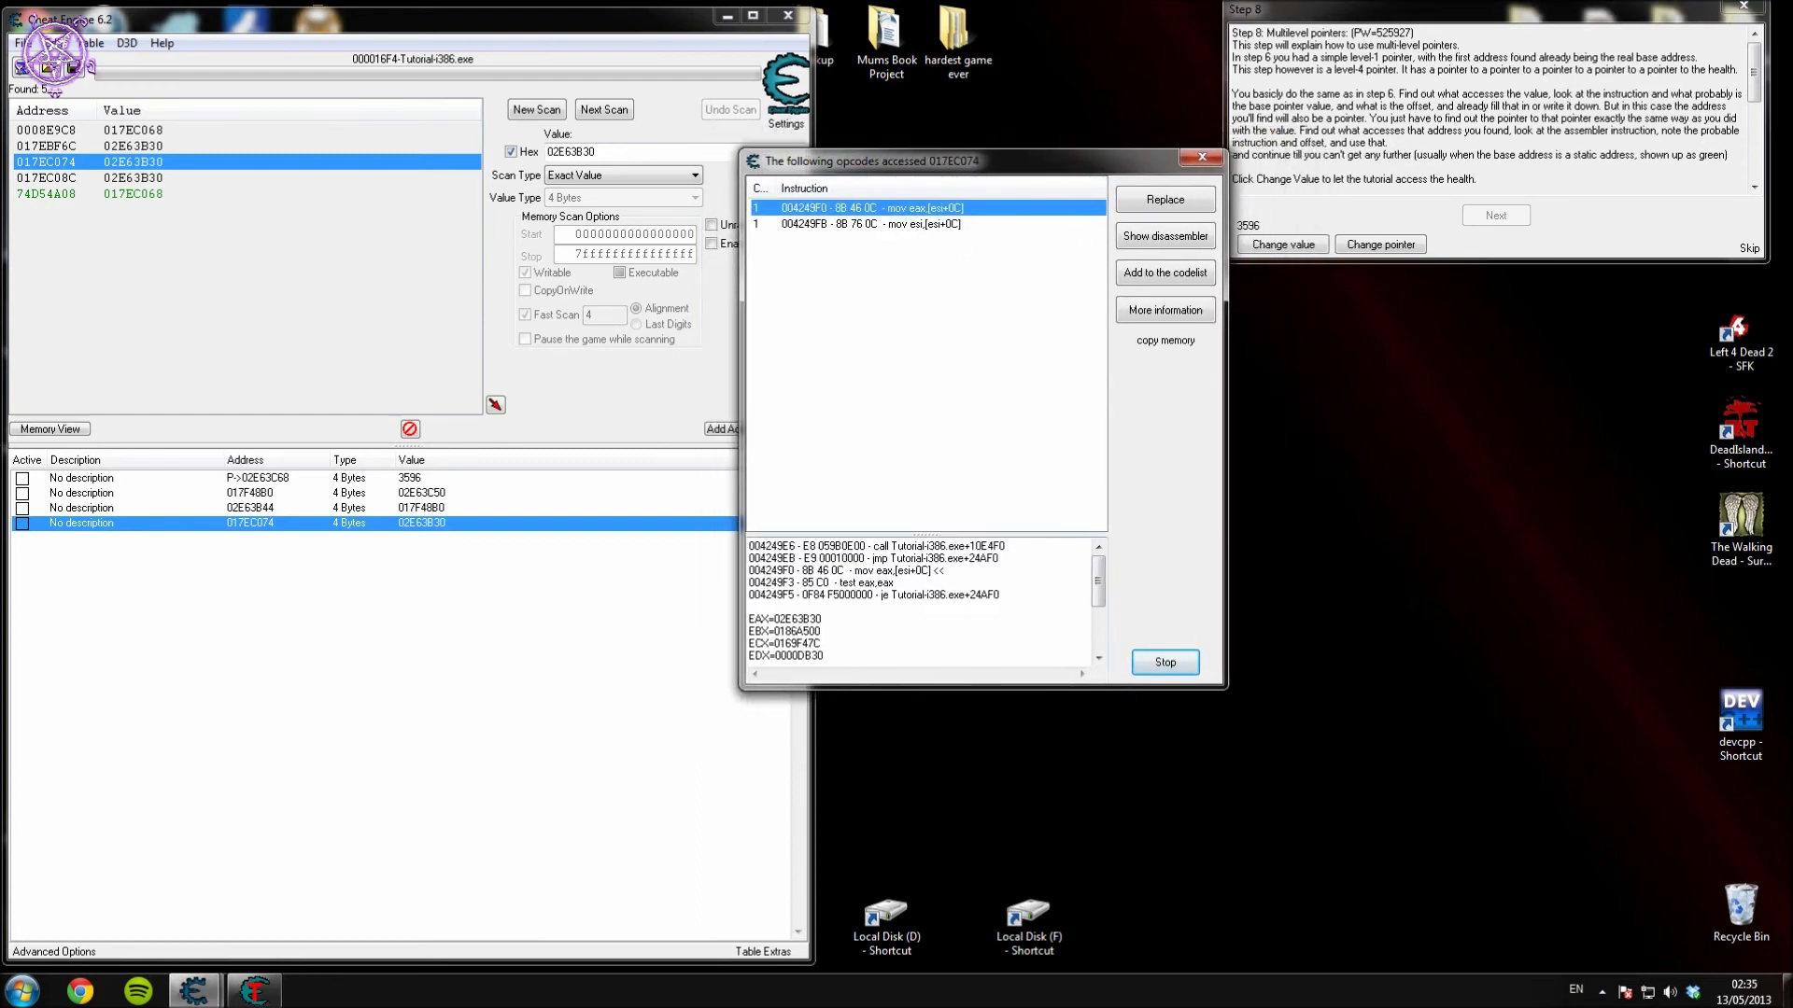
{"action": "left_click_drag", "start_coordinate": [1099, 583], "coordinate": [1101, 604]}
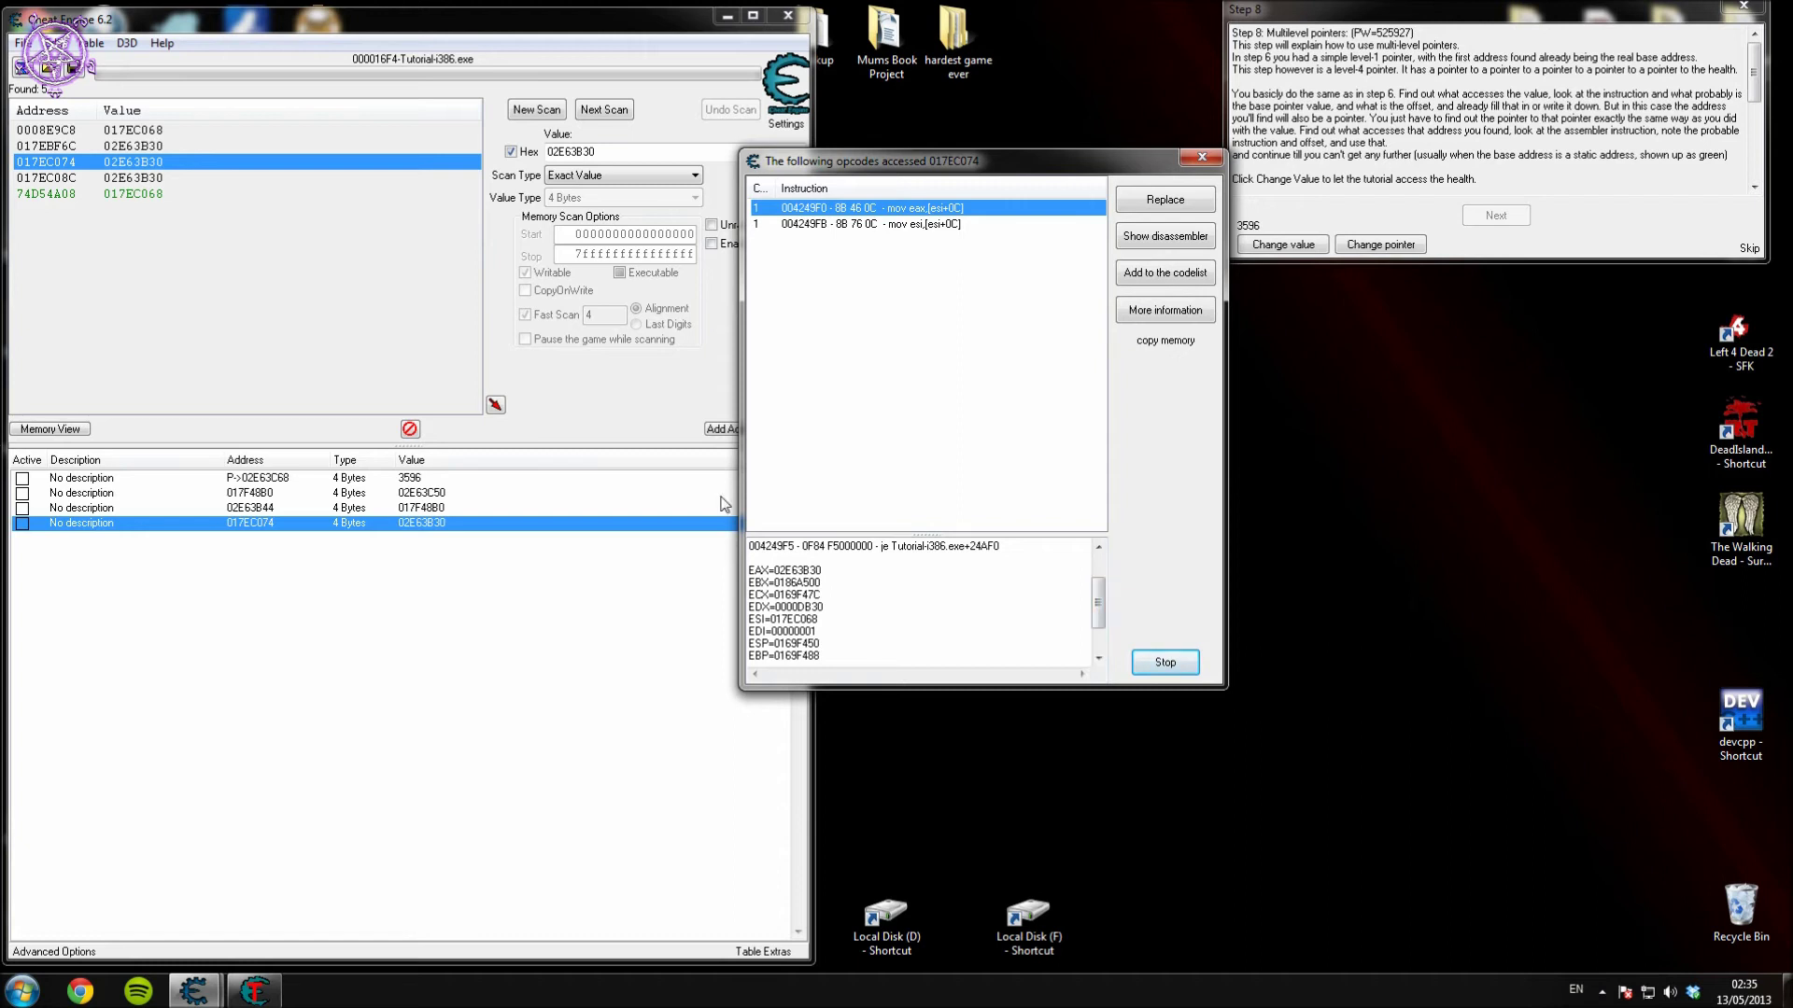
{"action": "double_click", "coordinate": [866, 207]}
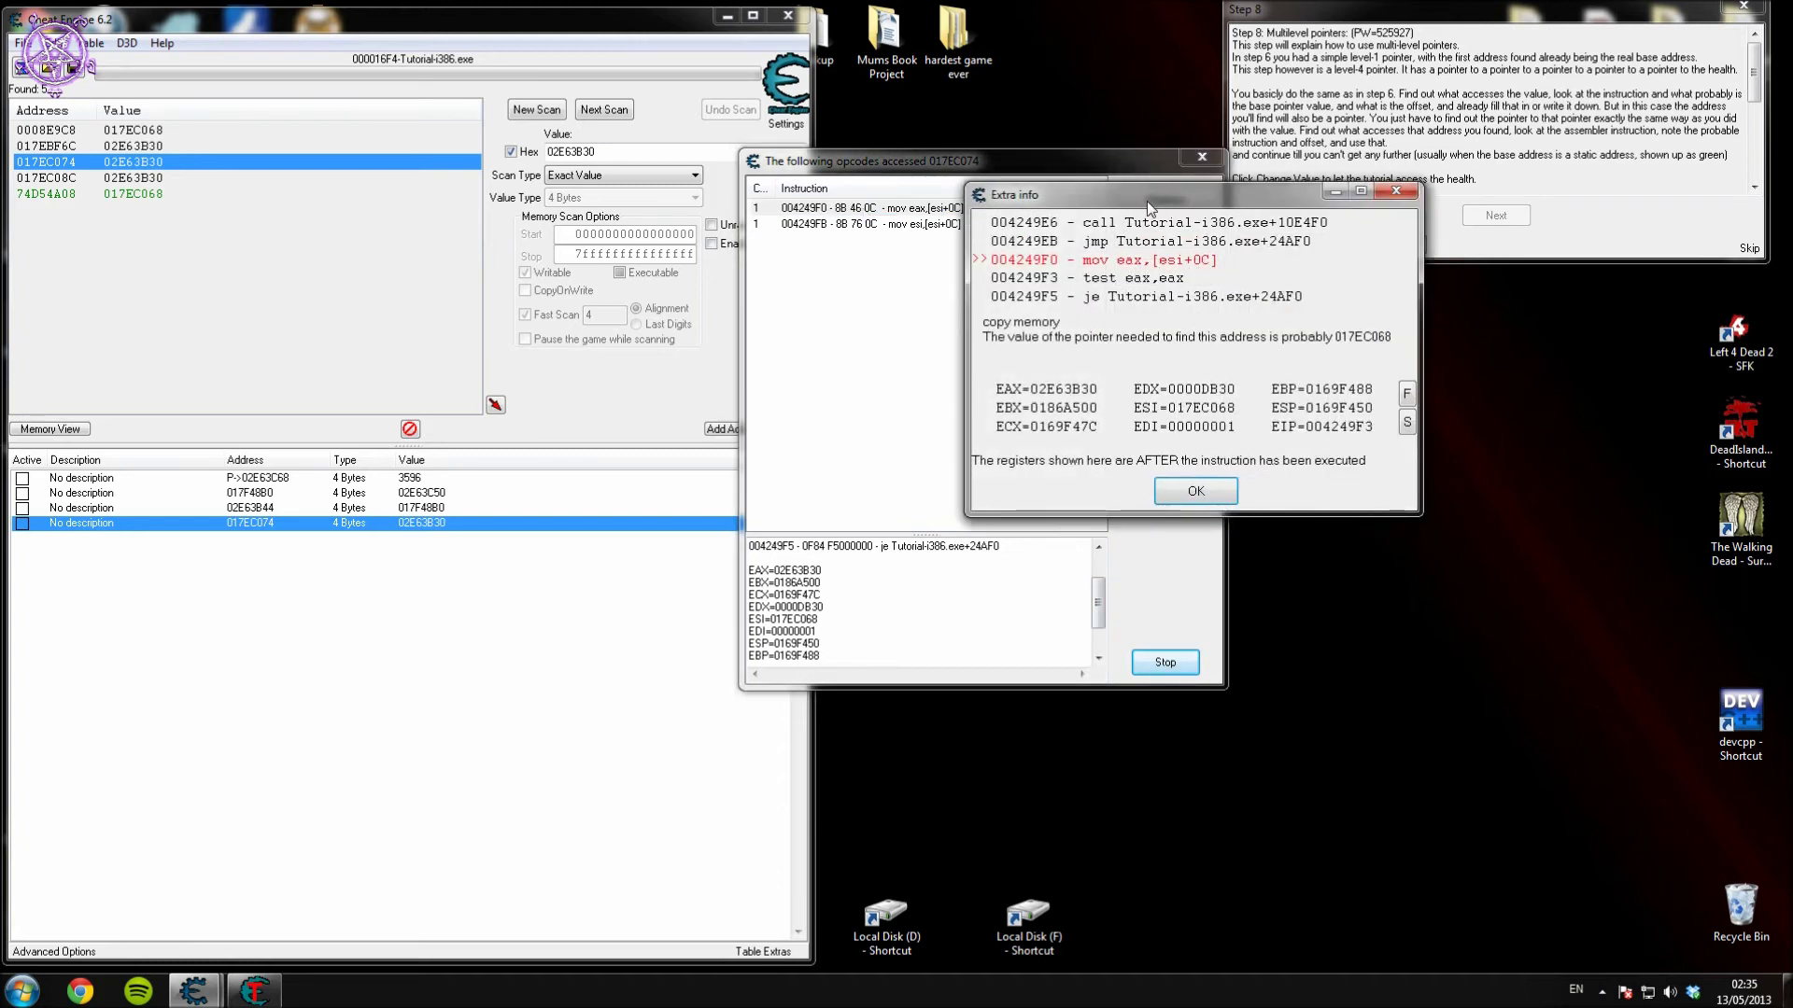
{"action": "left_click_drag", "start_coordinate": [1147, 197], "coordinate": [878, 146]}
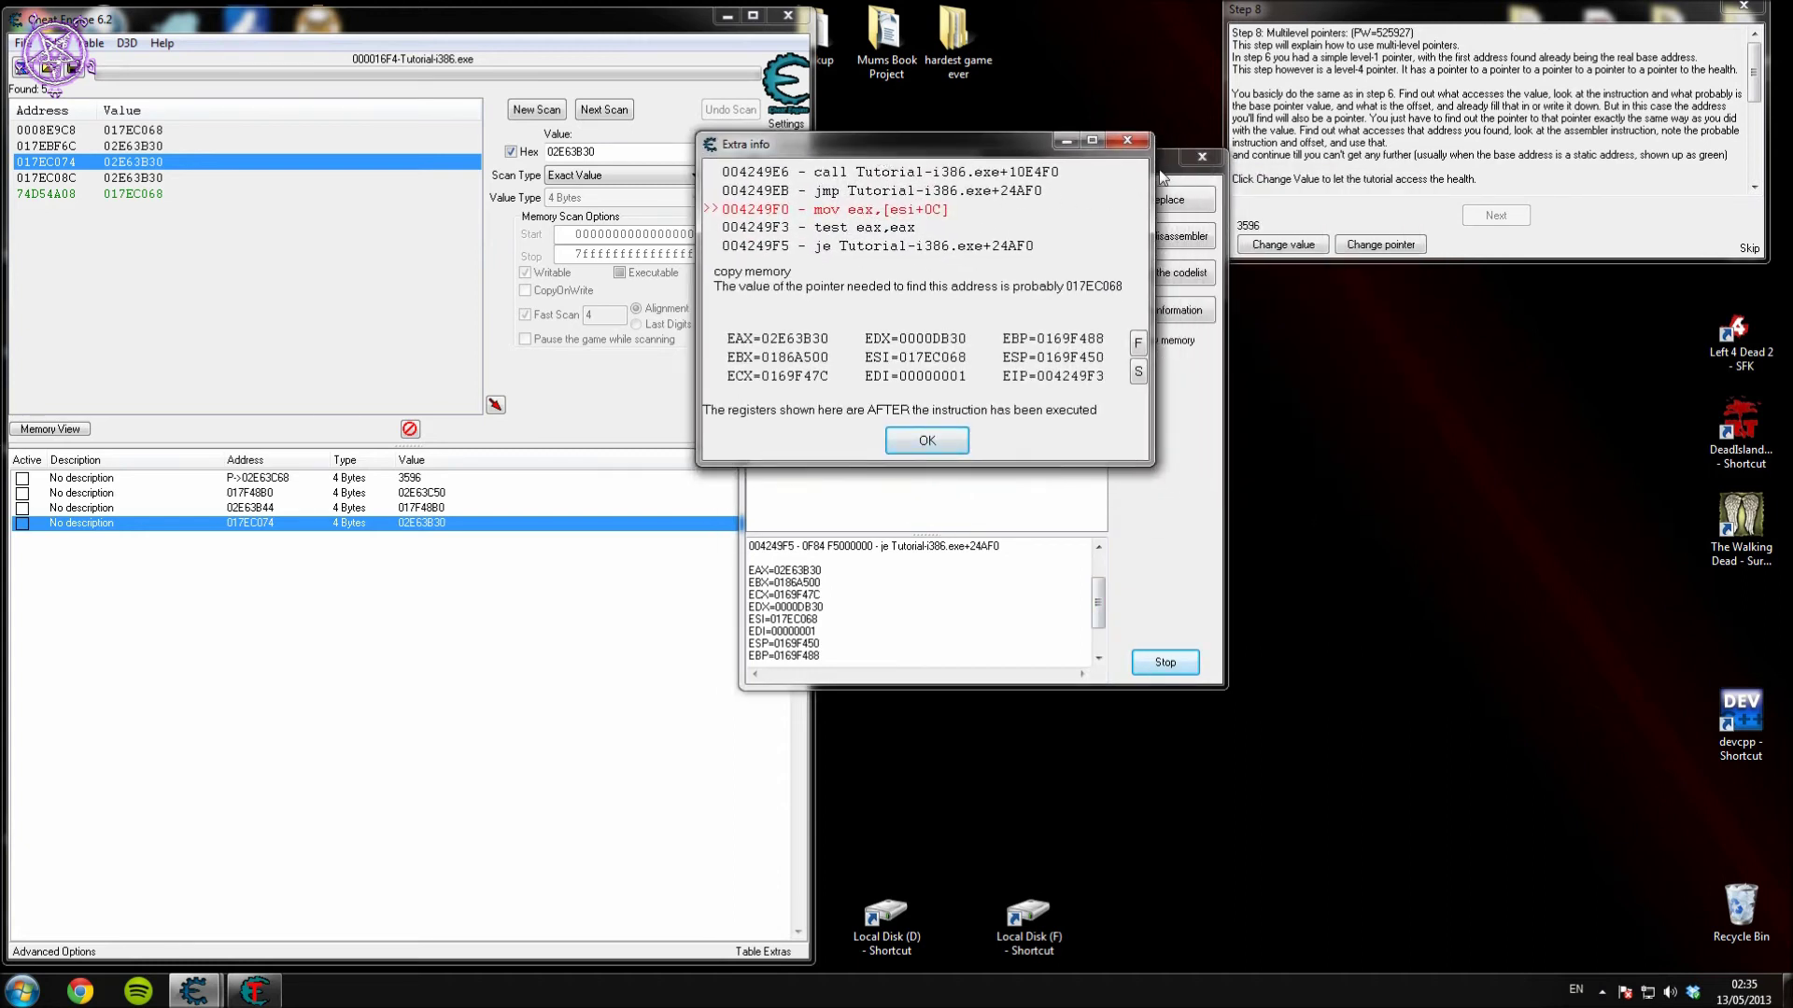
{"action": "left_click_drag", "start_coordinate": [1162, 171], "coordinate": [1352, 200]}
{"action": "left_click_drag", "start_coordinate": [956, 148], "coordinate": [1061, 154]}
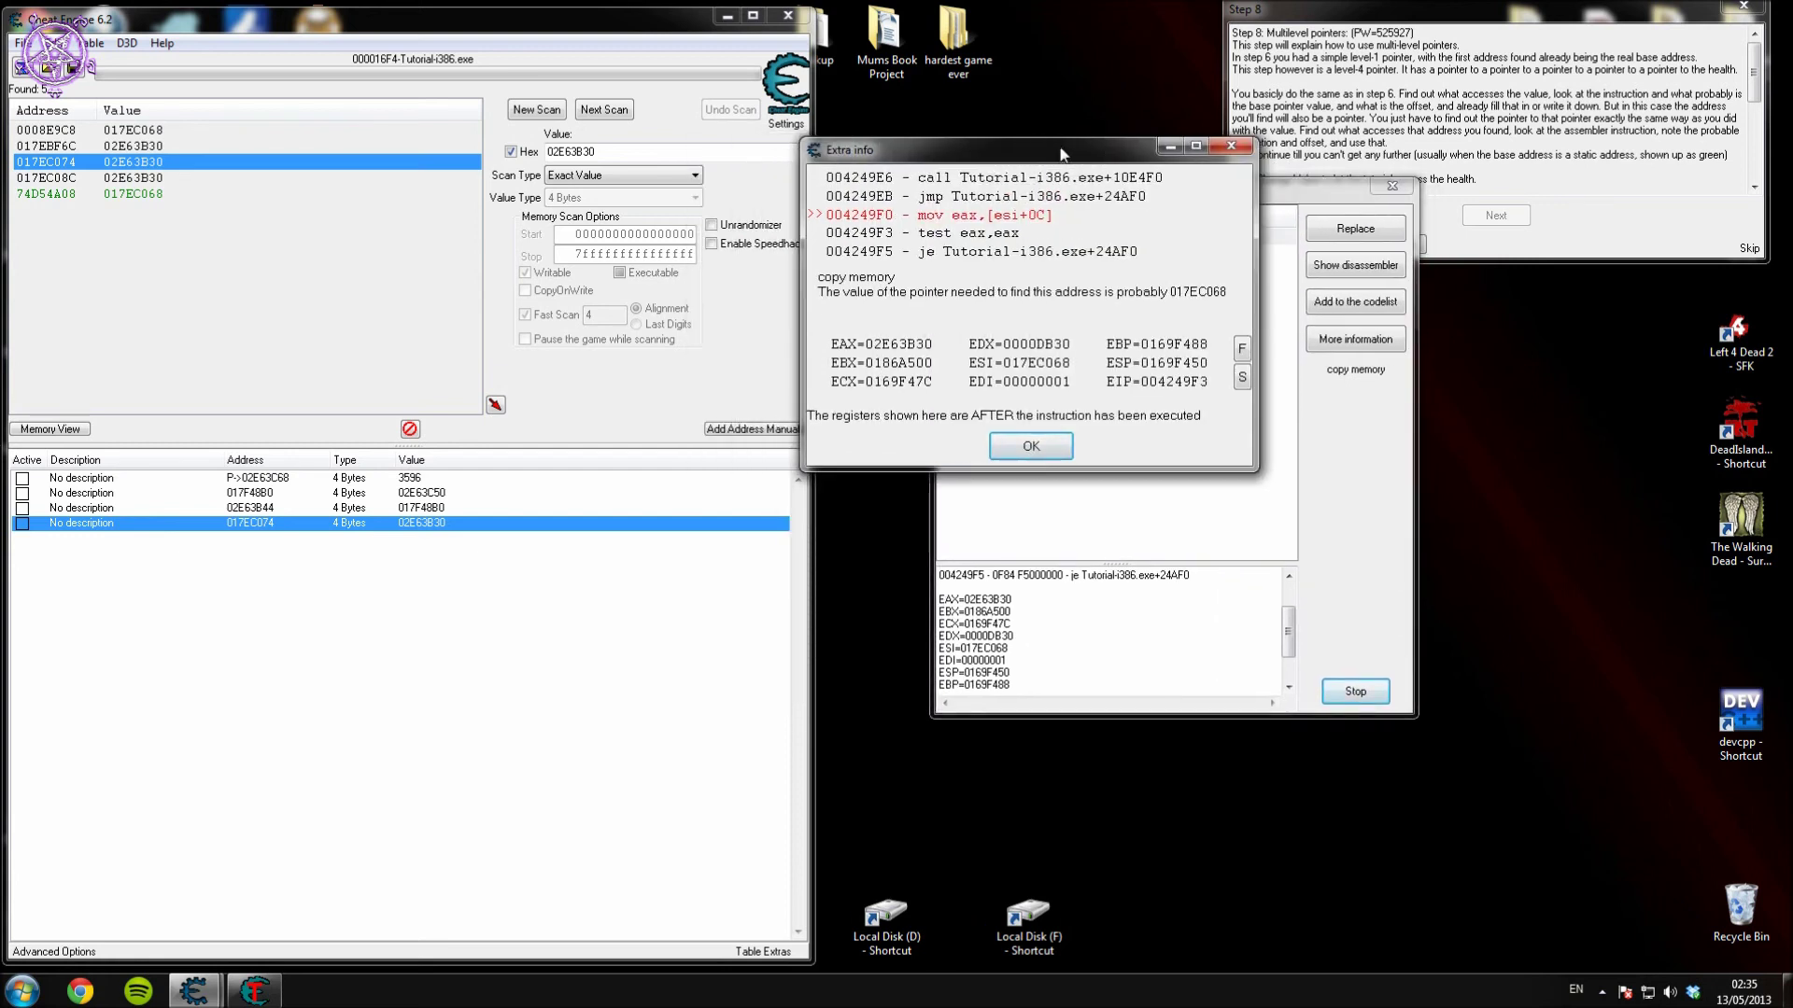
{"action": "left_click", "coordinate": [532, 110]}
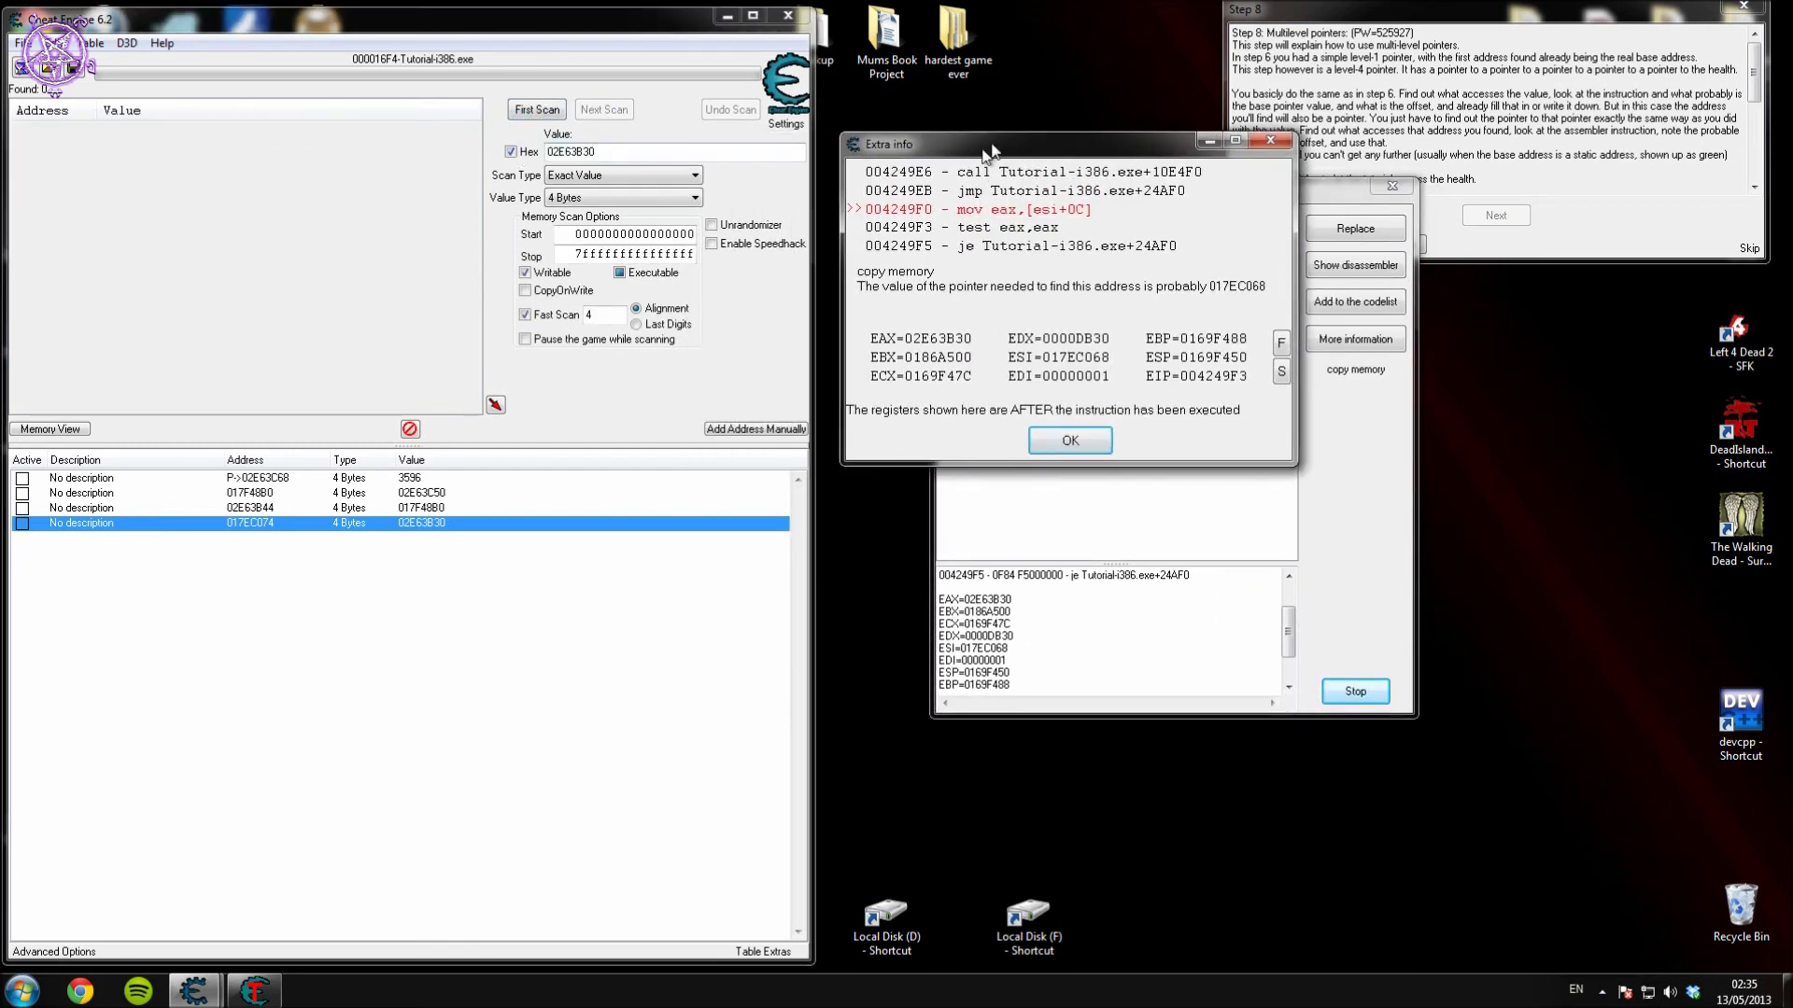
Hex-scan for 017EC068 and add the green static result 006903B0 to the list.
{"action": "left_click_drag", "start_coordinate": [955, 152], "coordinate": [986, 140]}
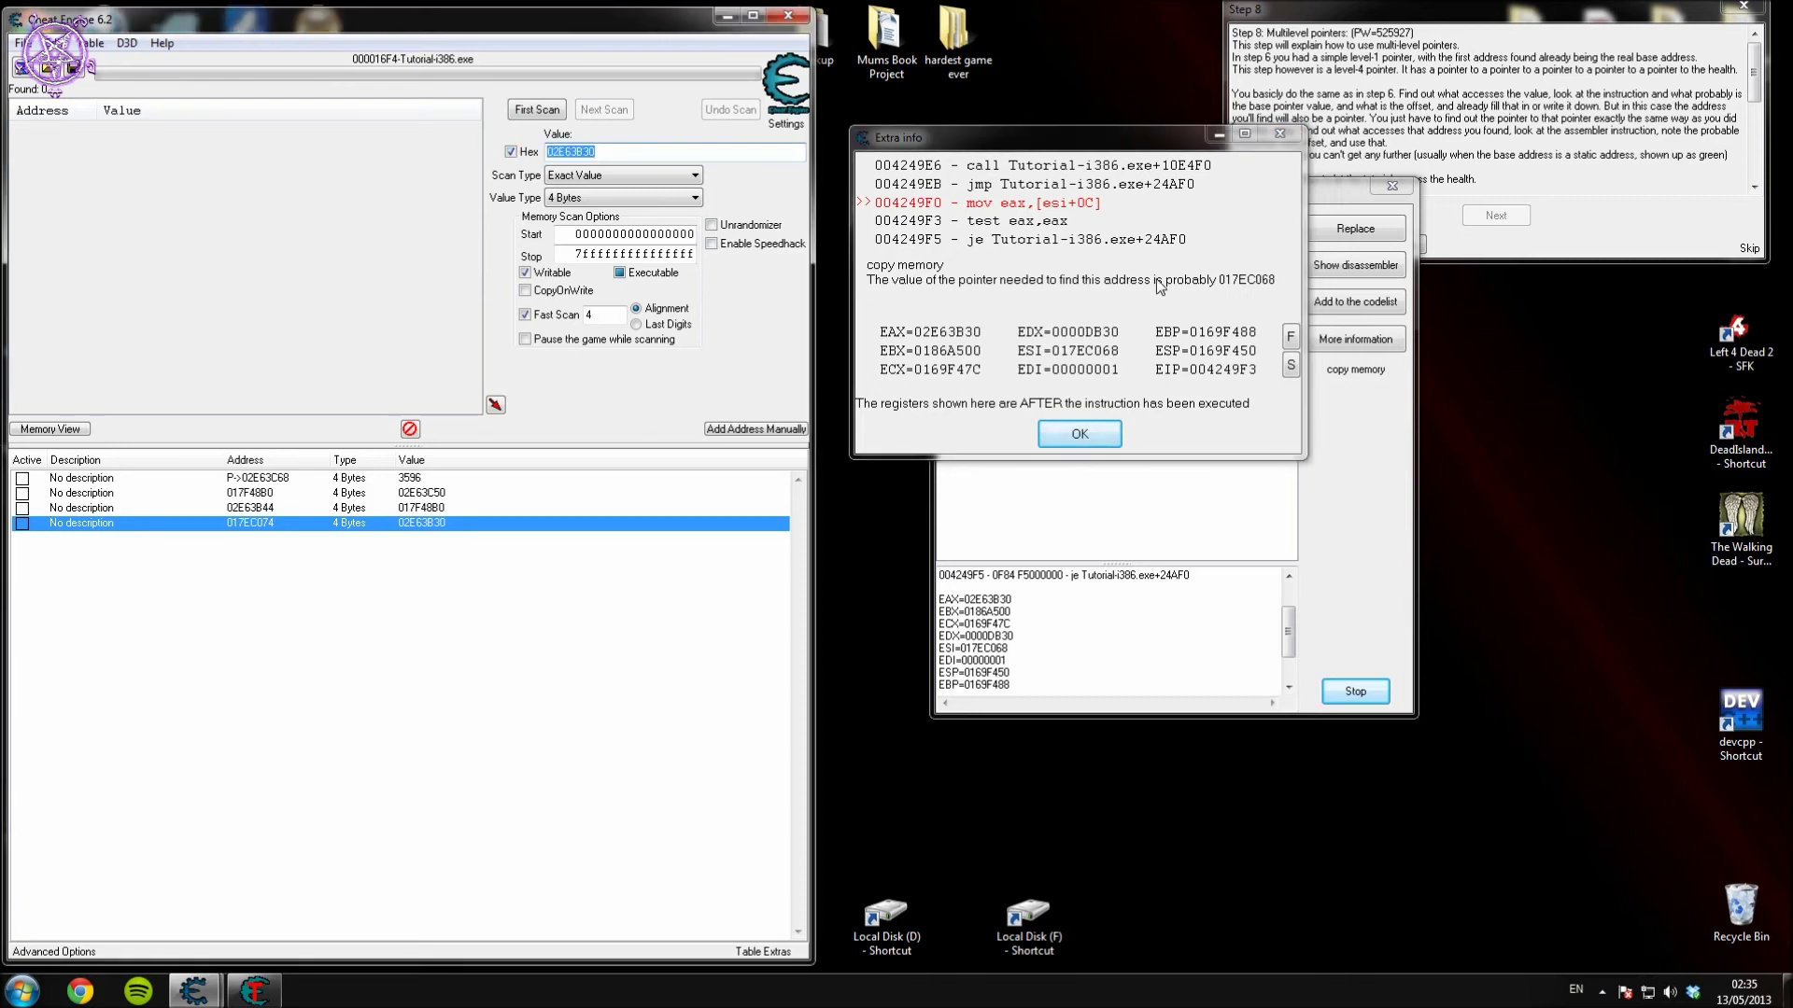
{"action": "type", "text": "017ec068"}
{"action": "left_click", "coordinate": [527, 110]}
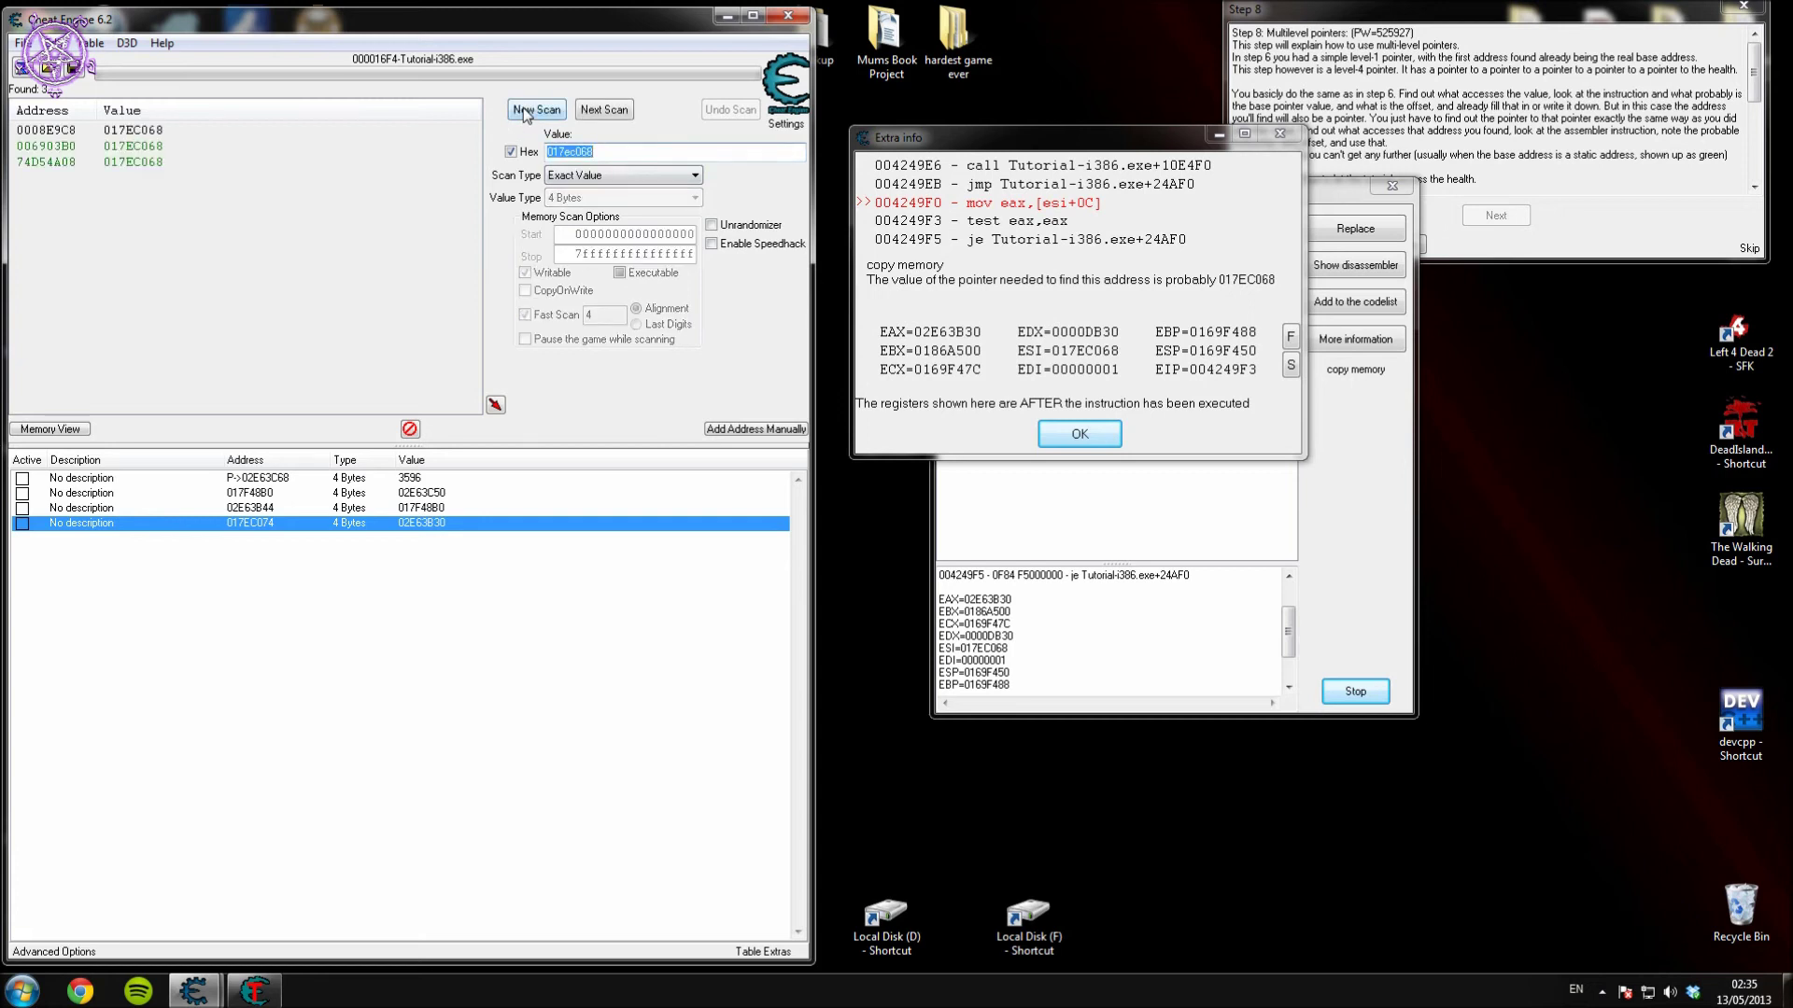
{"action": "left_click", "coordinate": [47, 146]}
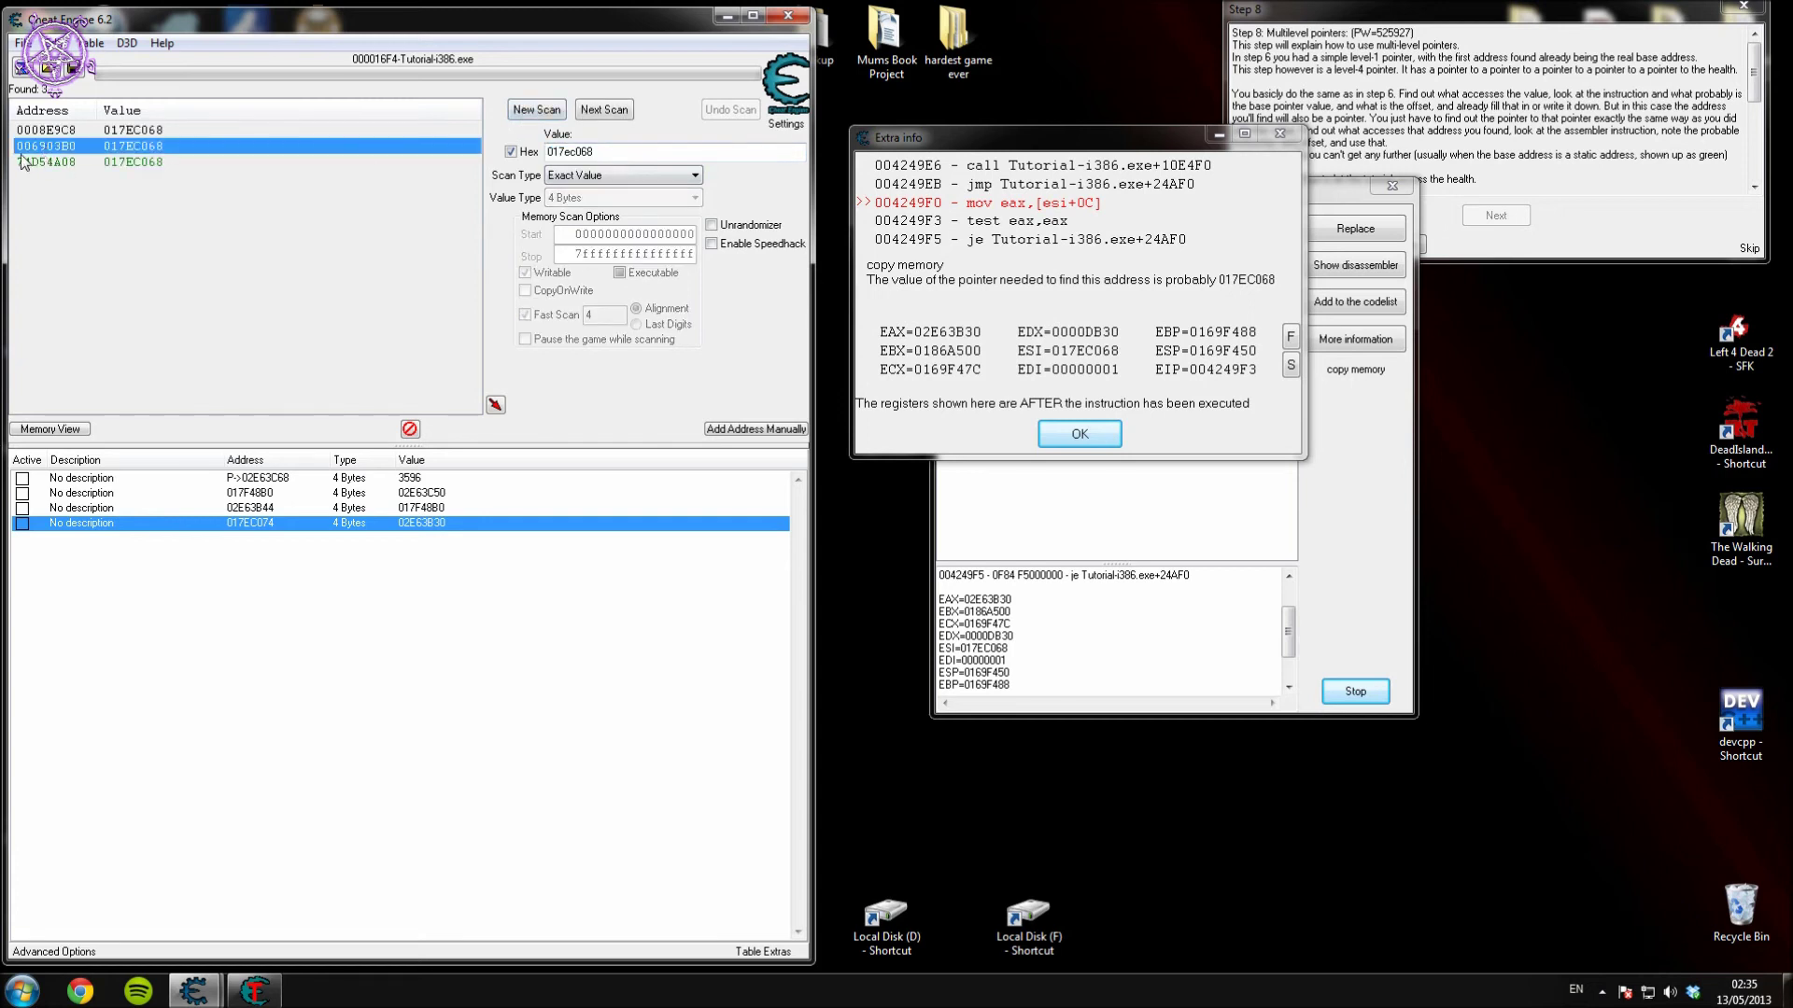
{"action": "left_click", "coordinate": [166, 185]}
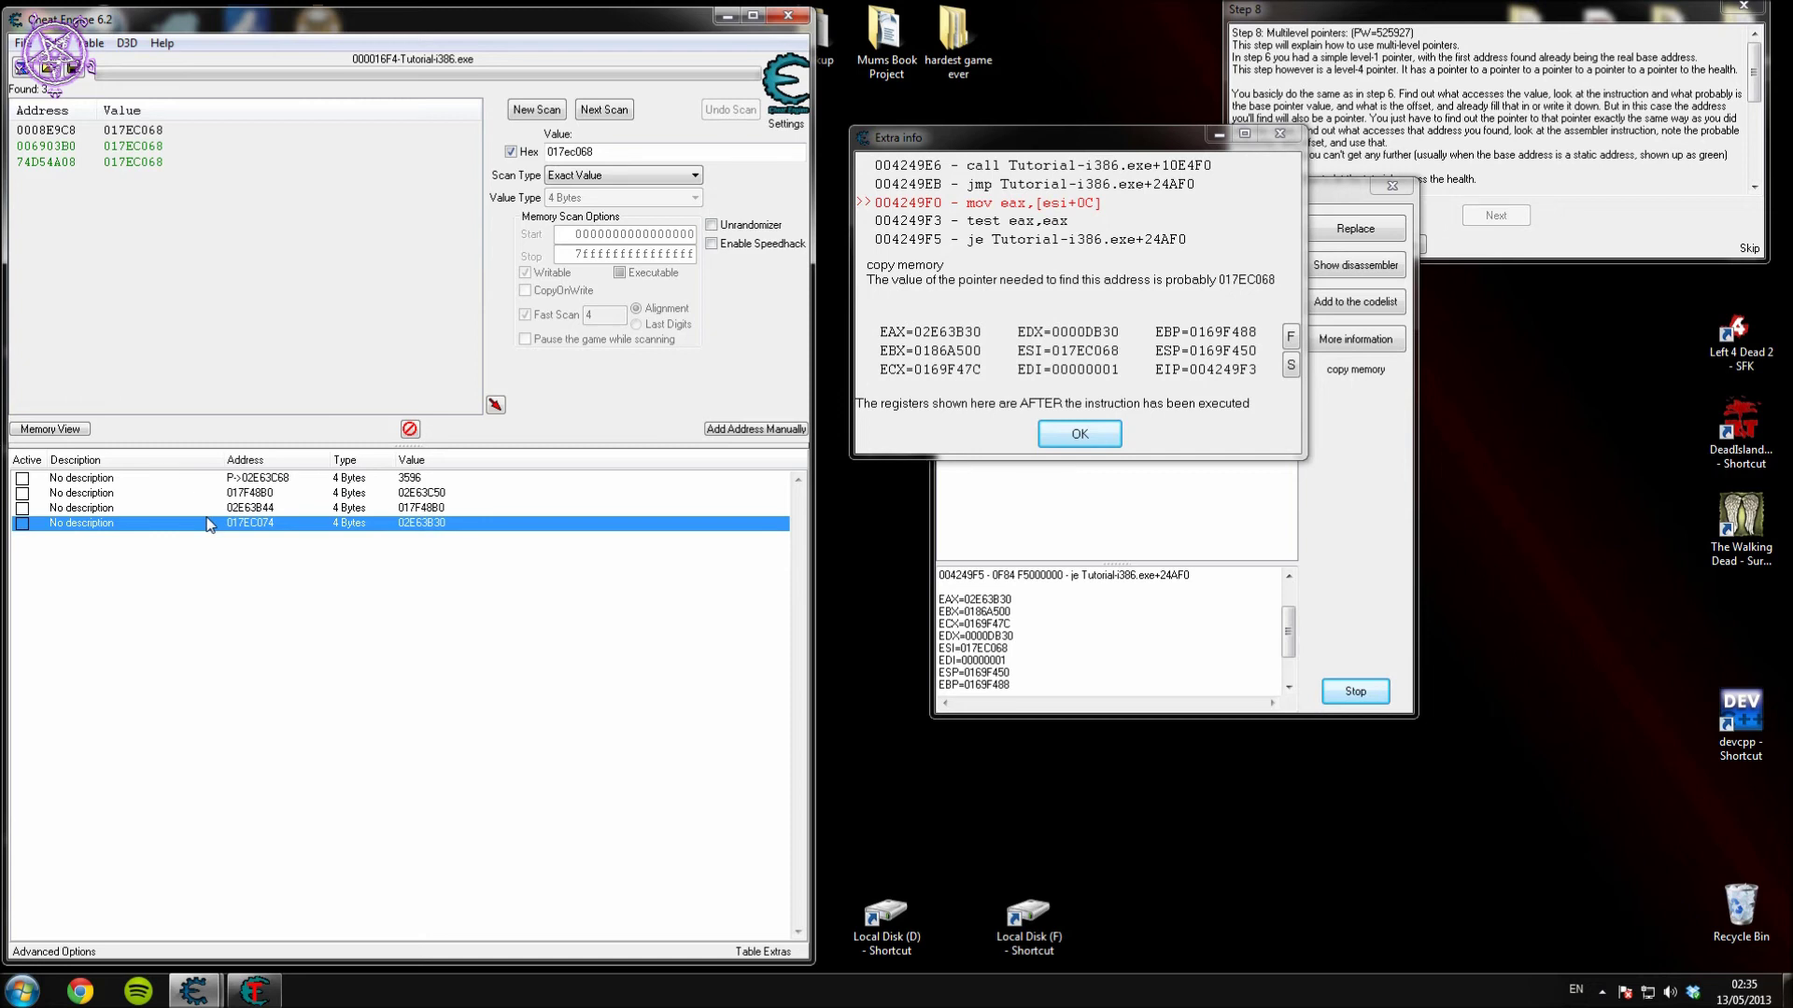
{"action": "left_click", "coordinate": [61, 148]}
{"action": "double_click", "coordinate": [63, 147]}
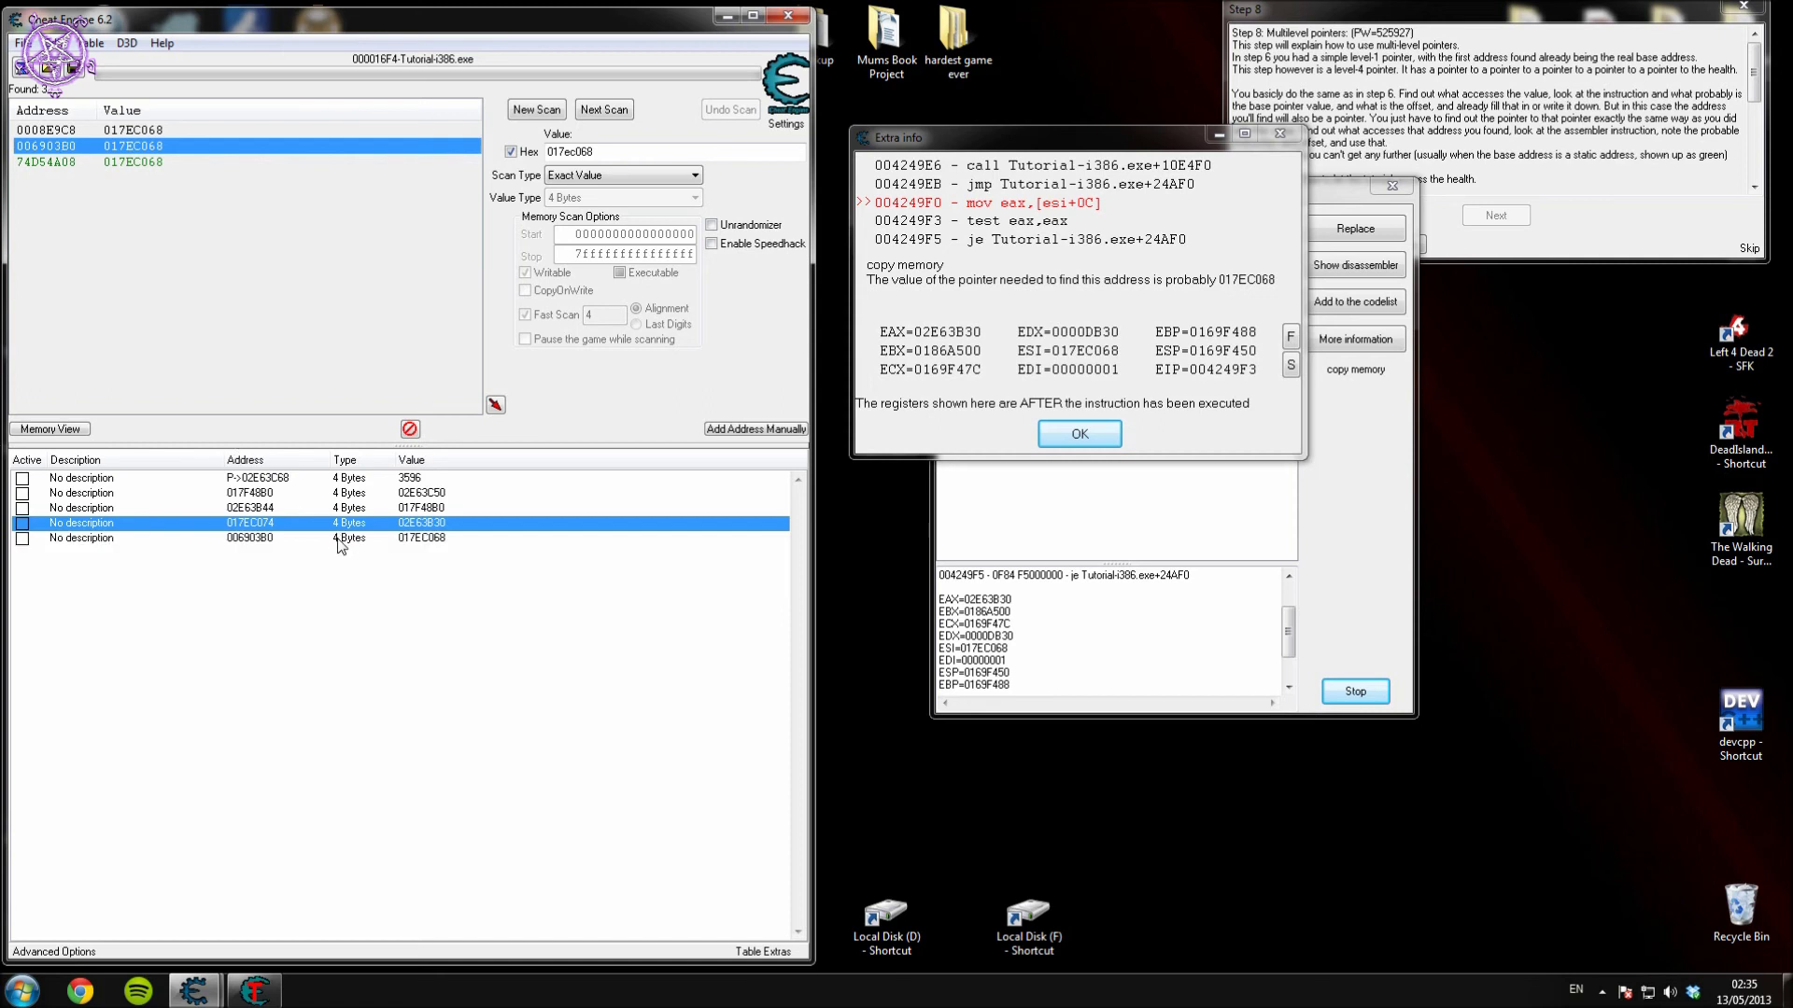
Copy the 006903B0 entry's address "Tutorial-i386.exe"+2903B0, then close the extra info window.
{"action": "left_click", "coordinate": [246, 538]}
{"action": "right_click", "coordinate": [246, 540]}
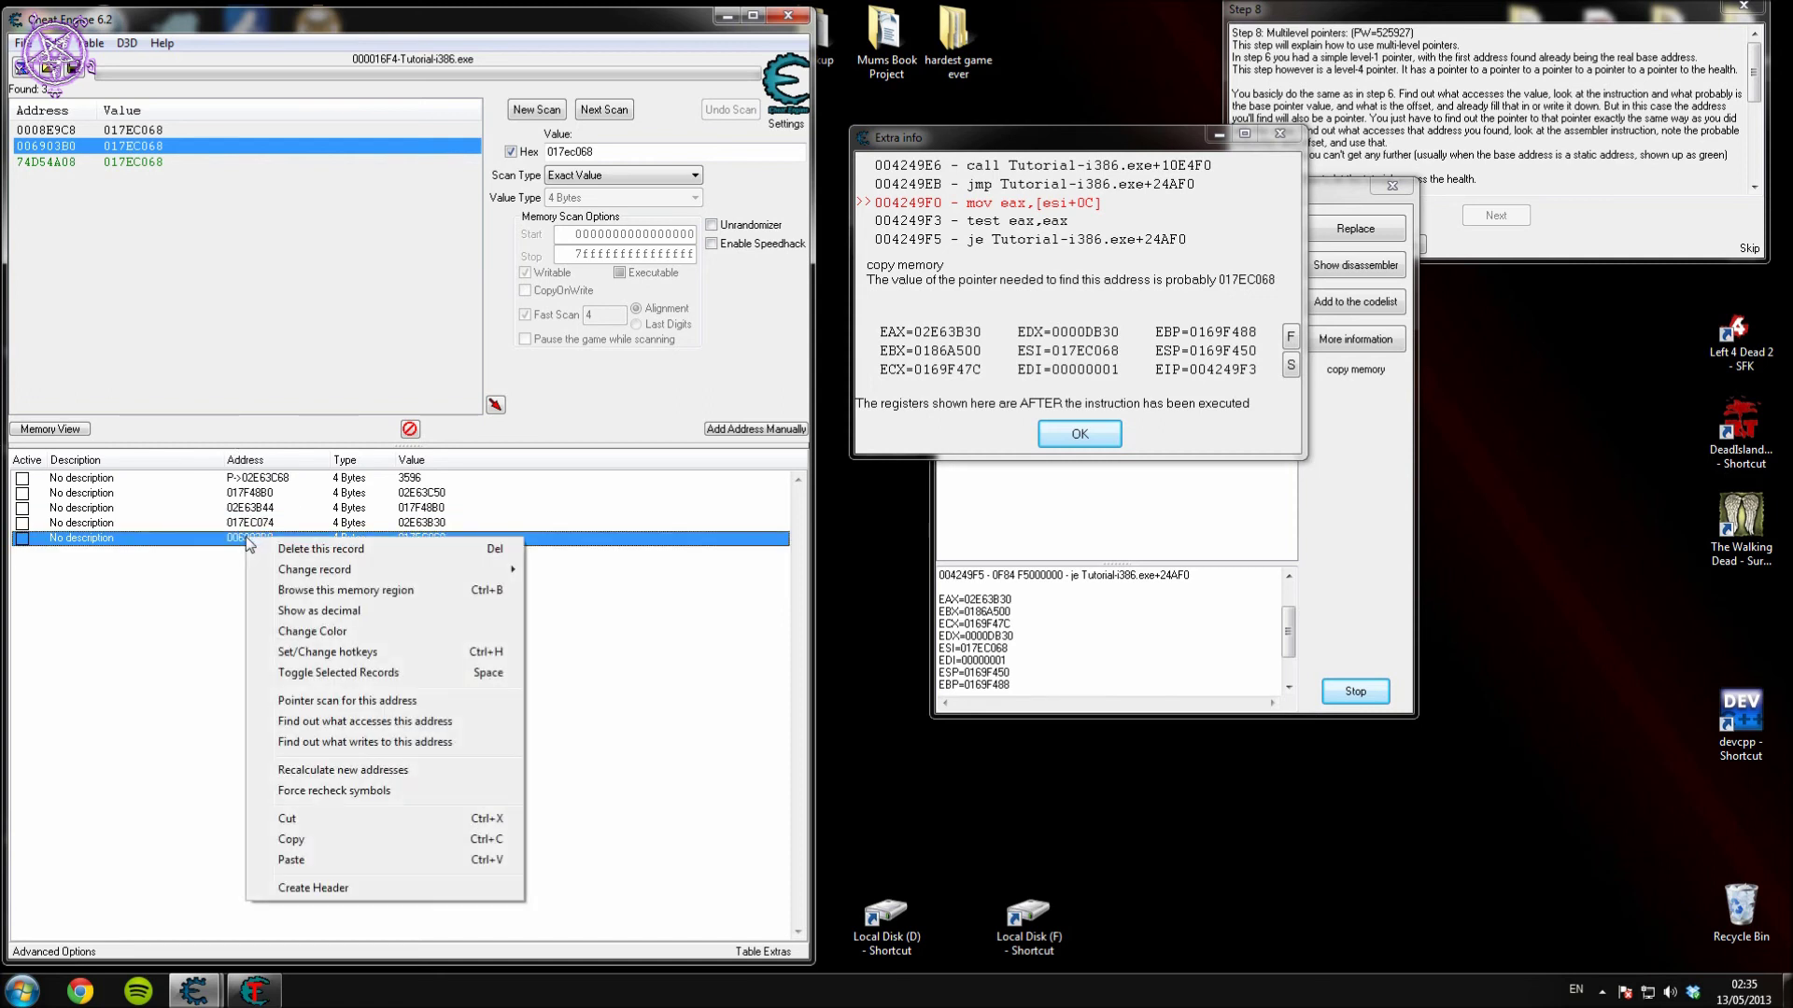
{"action": "key", "text": "Escape"}
{"action": "double_click", "coordinate": [248, 540]}
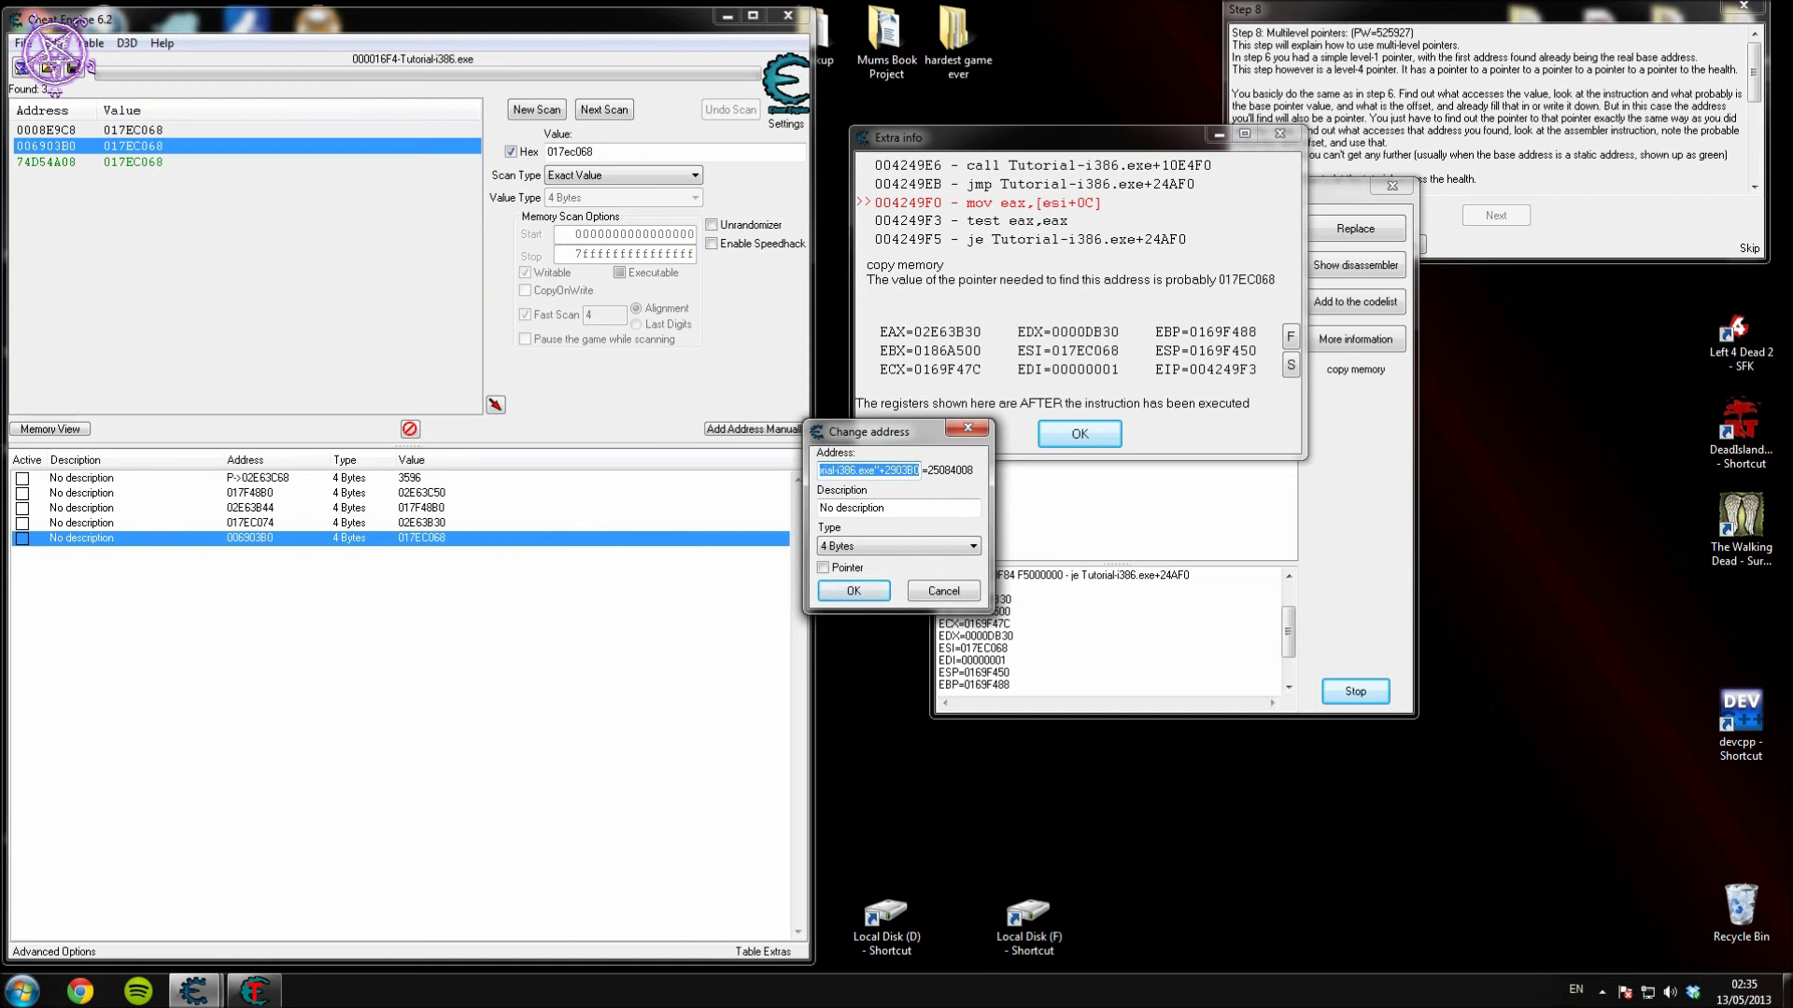
{"action": "left_click_drag", "start_coordinate": [863, 469], "coordinate": [771, 477]}
{"action": "key", "text": "End"}
{"action": "key", "text": "shift+Home"}
{"action": "right_click", "coordinate": [856, 470]}
{"action": "left_click", "coordinate": [930, 530]}
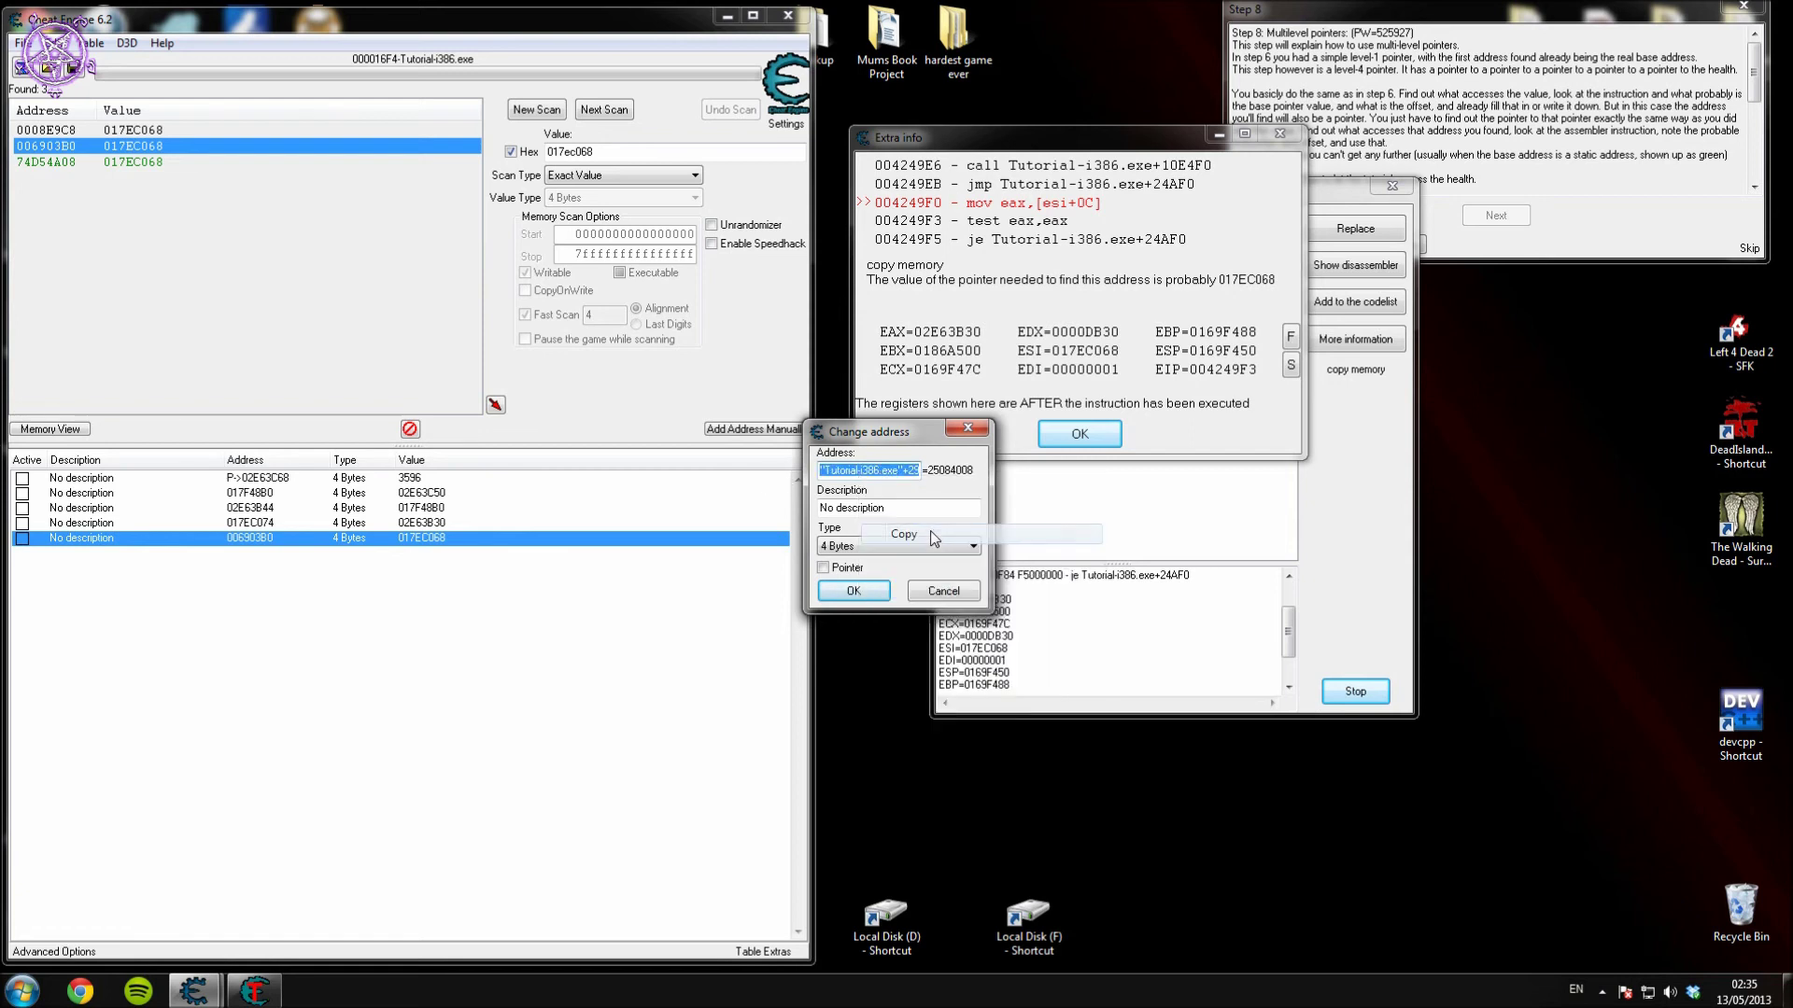
{"action": "left_click", "coordinate": [868, 587]}
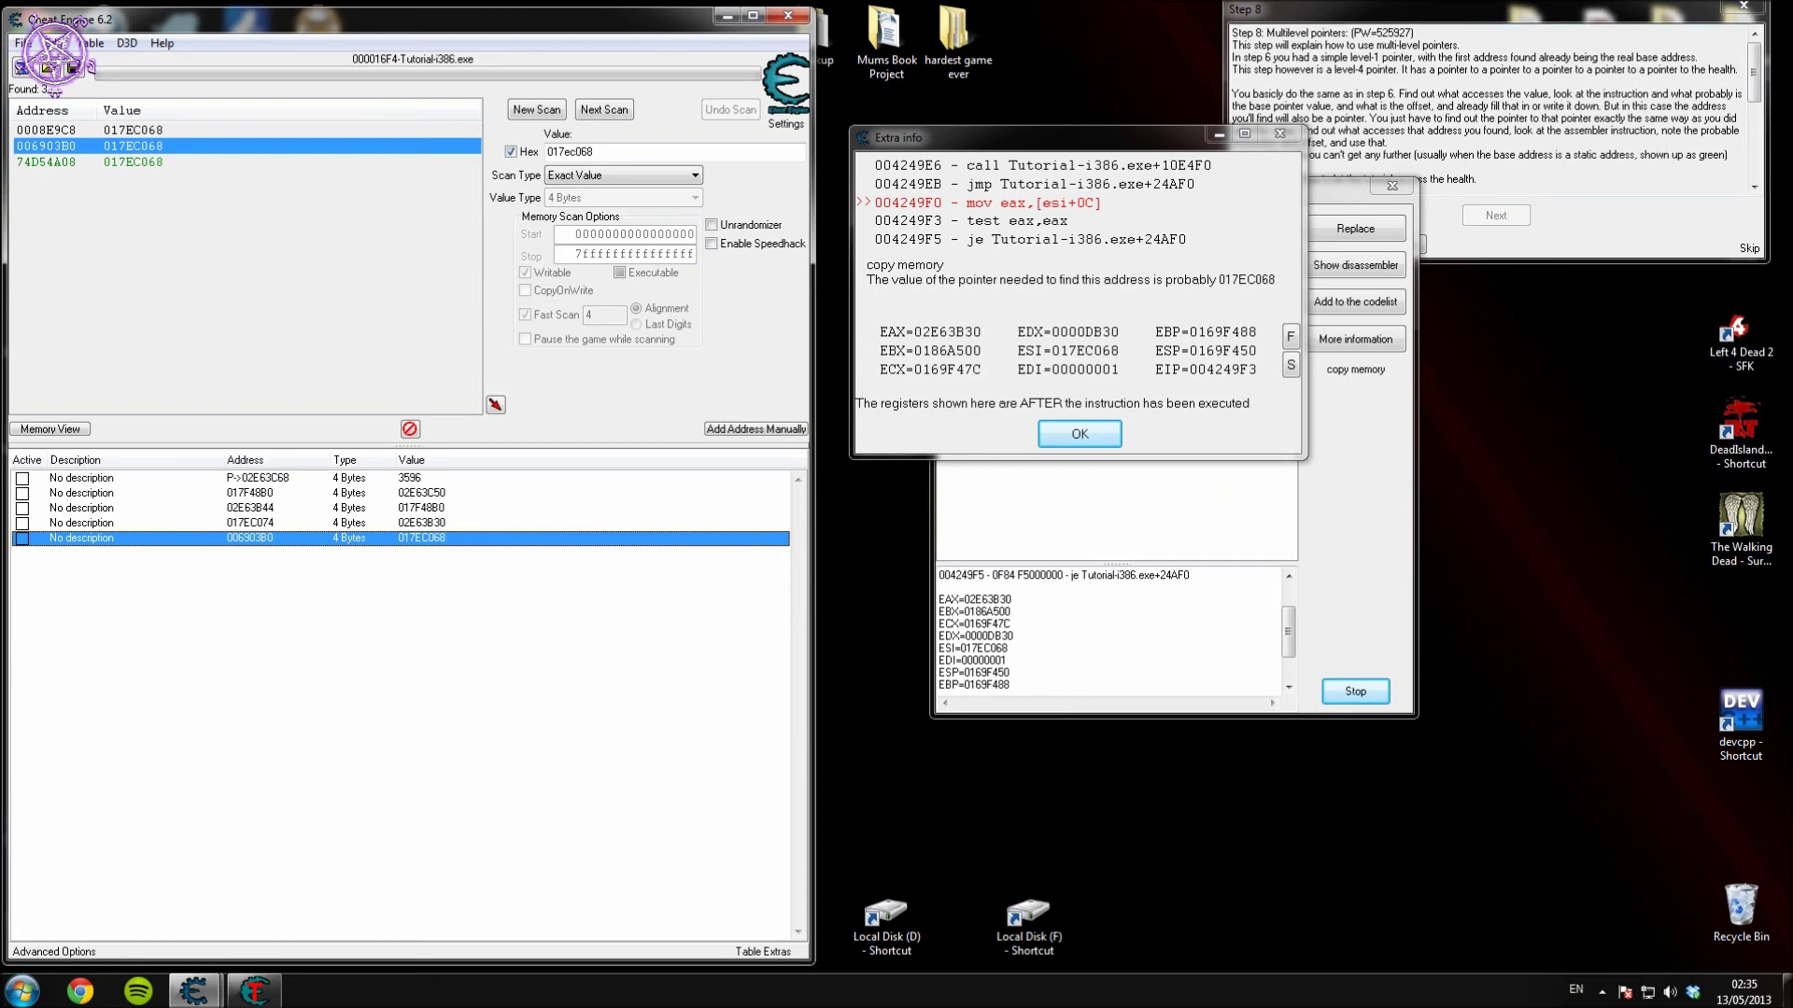
{"action": "left_click", "coordinate": [1279, 134]}
Replace the health pointer's base with "Tutorial-i386.exe"+2903B0 and add a fourth offset level.
{"action": "left_click", "coordinate": [266, 480]}
{"action": "double_click", "coordinate": [267, 480]}
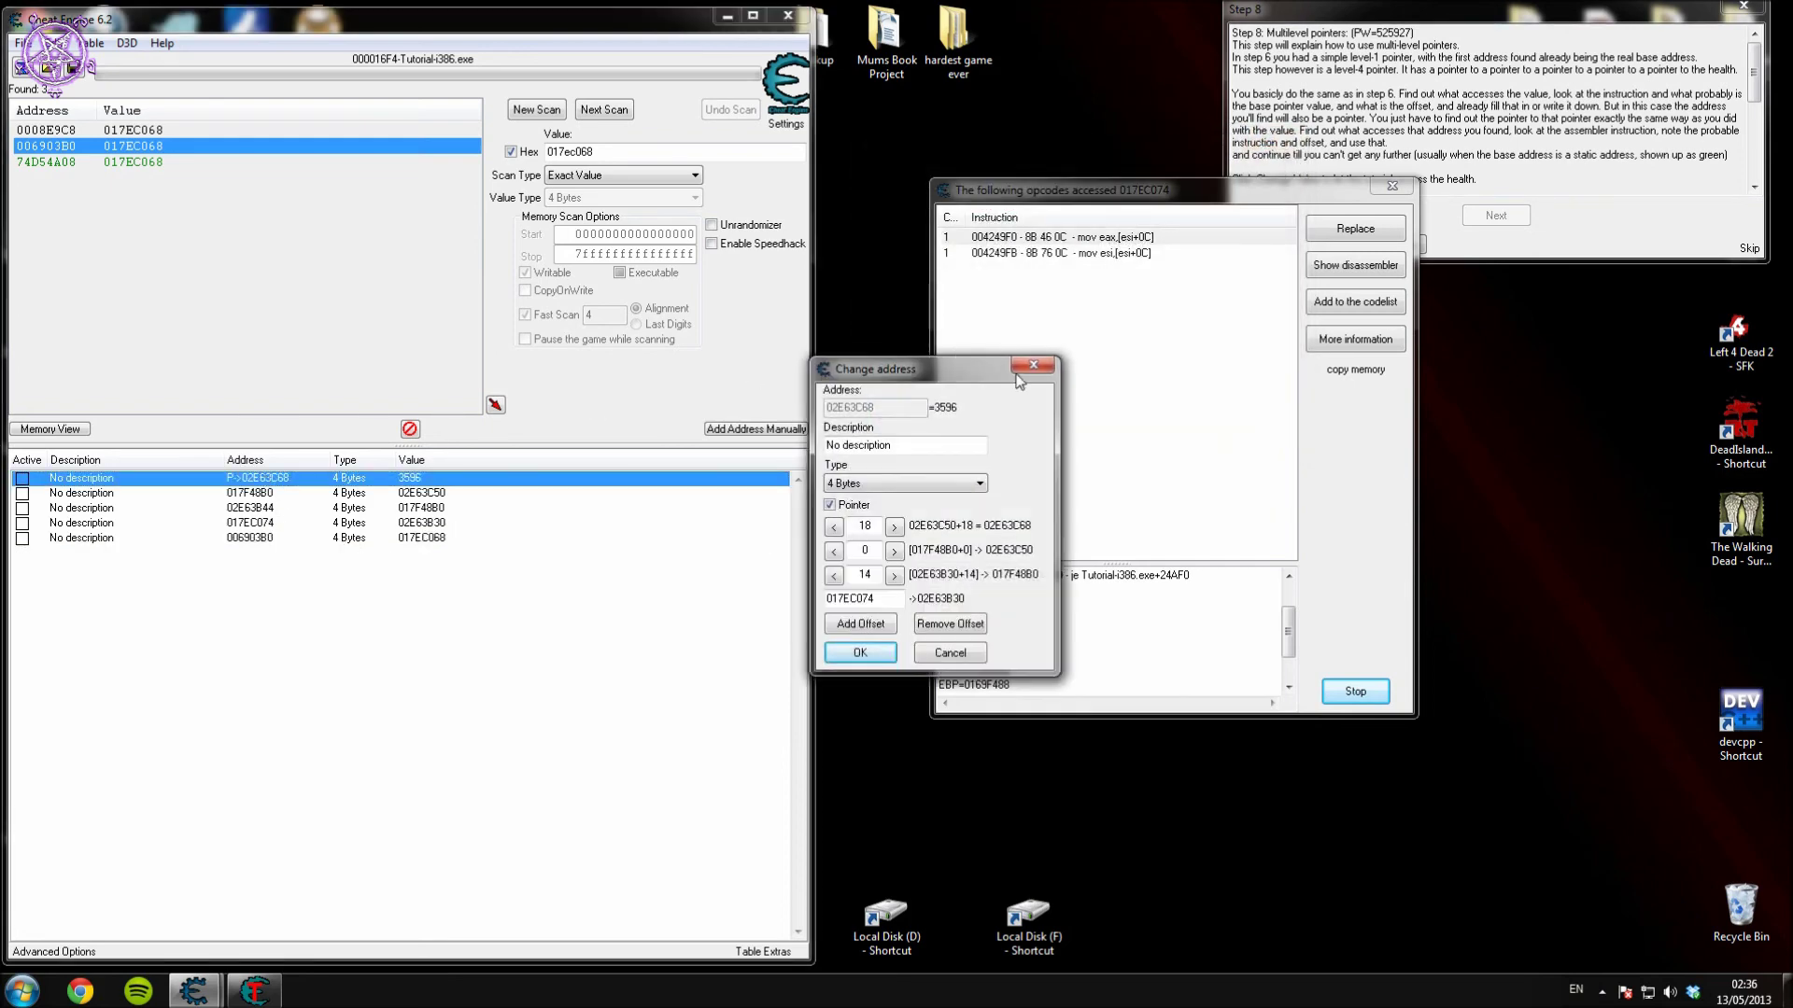
{"action": "double_click", "coordinate": [851, 599]}
{"action": "key", "text": "ctrl+v"}
{"action": "left_click", "coordinate": [859, 624]}
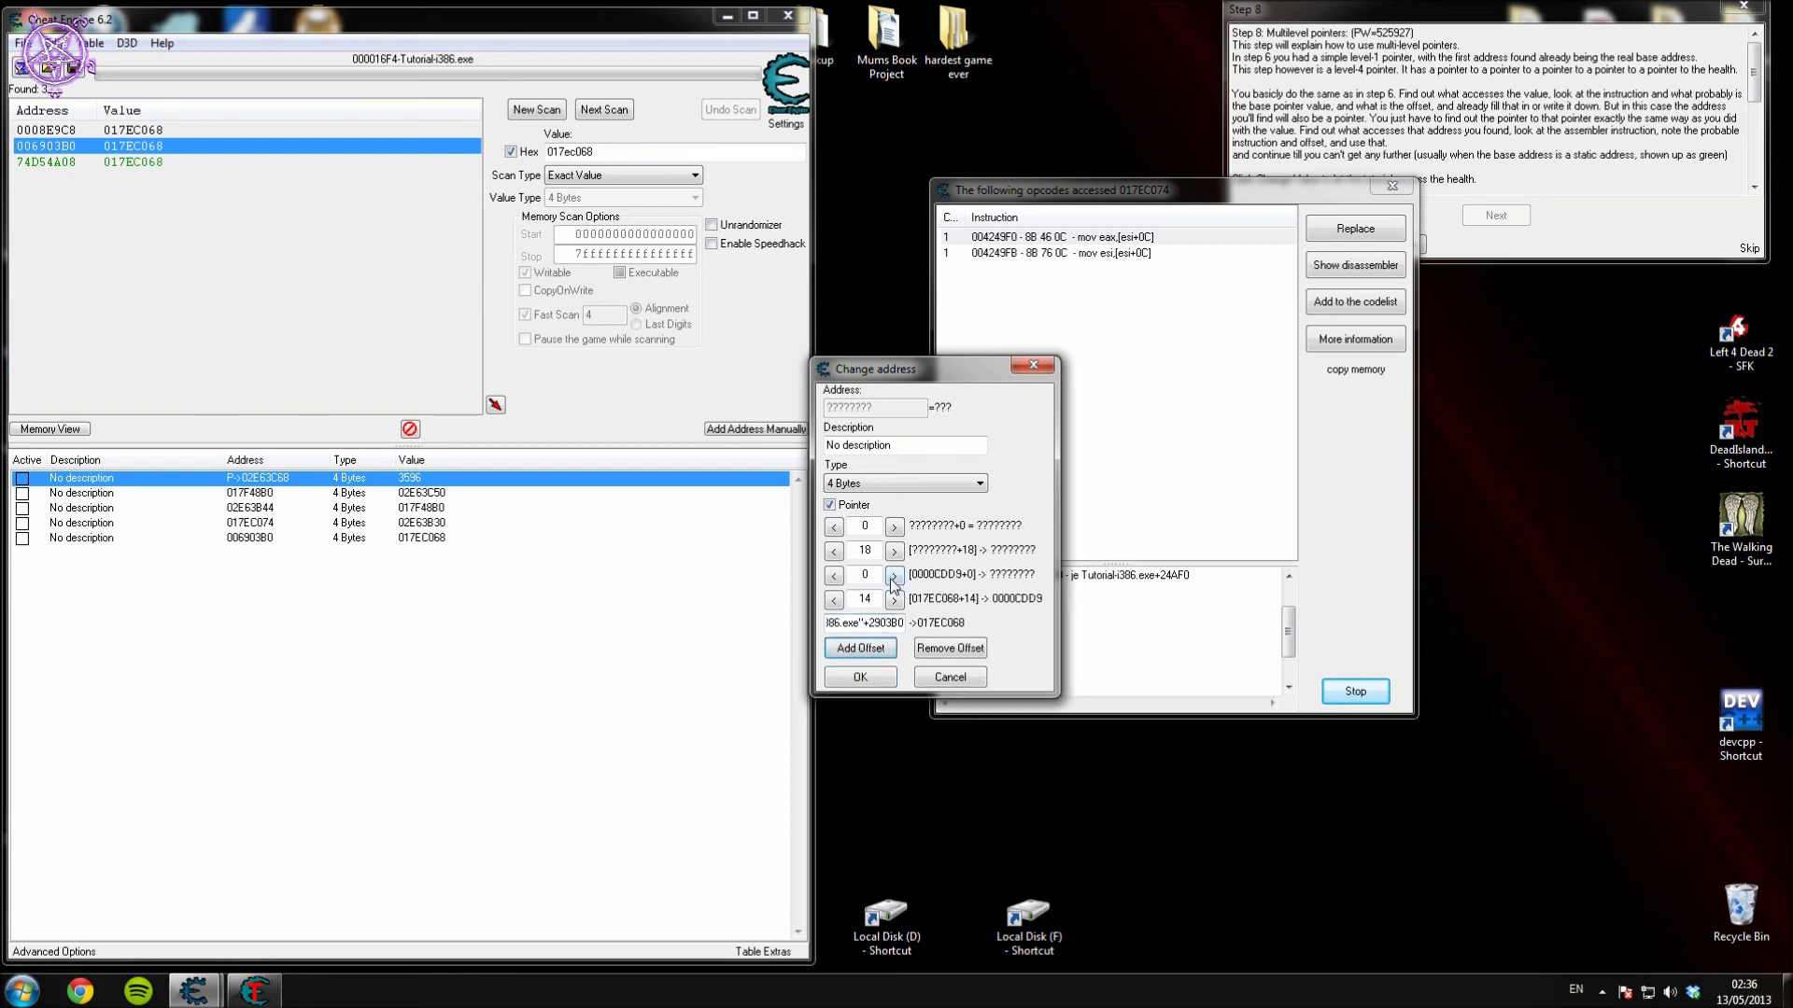
Set the pointer offsets to C, 14, 0, 18 and confirm the pointer.
{"action": "double_click", "coordinate": [864, 598]}
{"action": "type", "text": "c"}
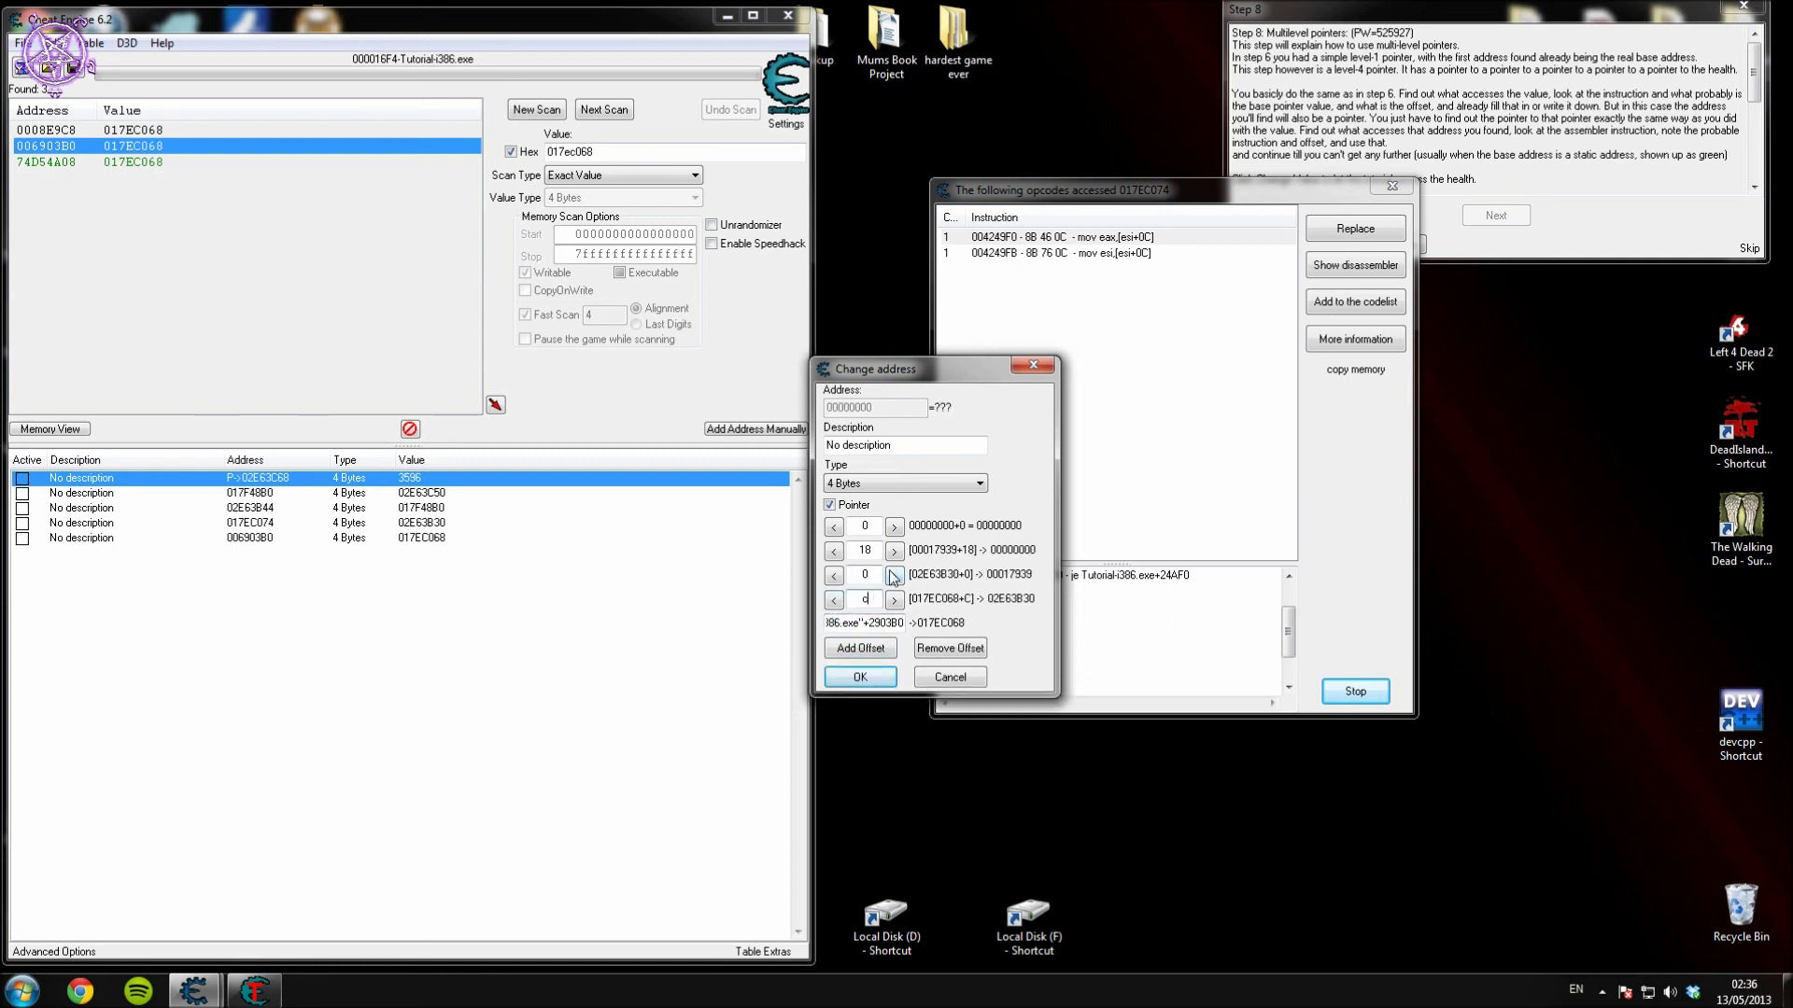
{"action": "double_click", "coordinate": [864, 574]}
{"action": "type", "text": "14"}
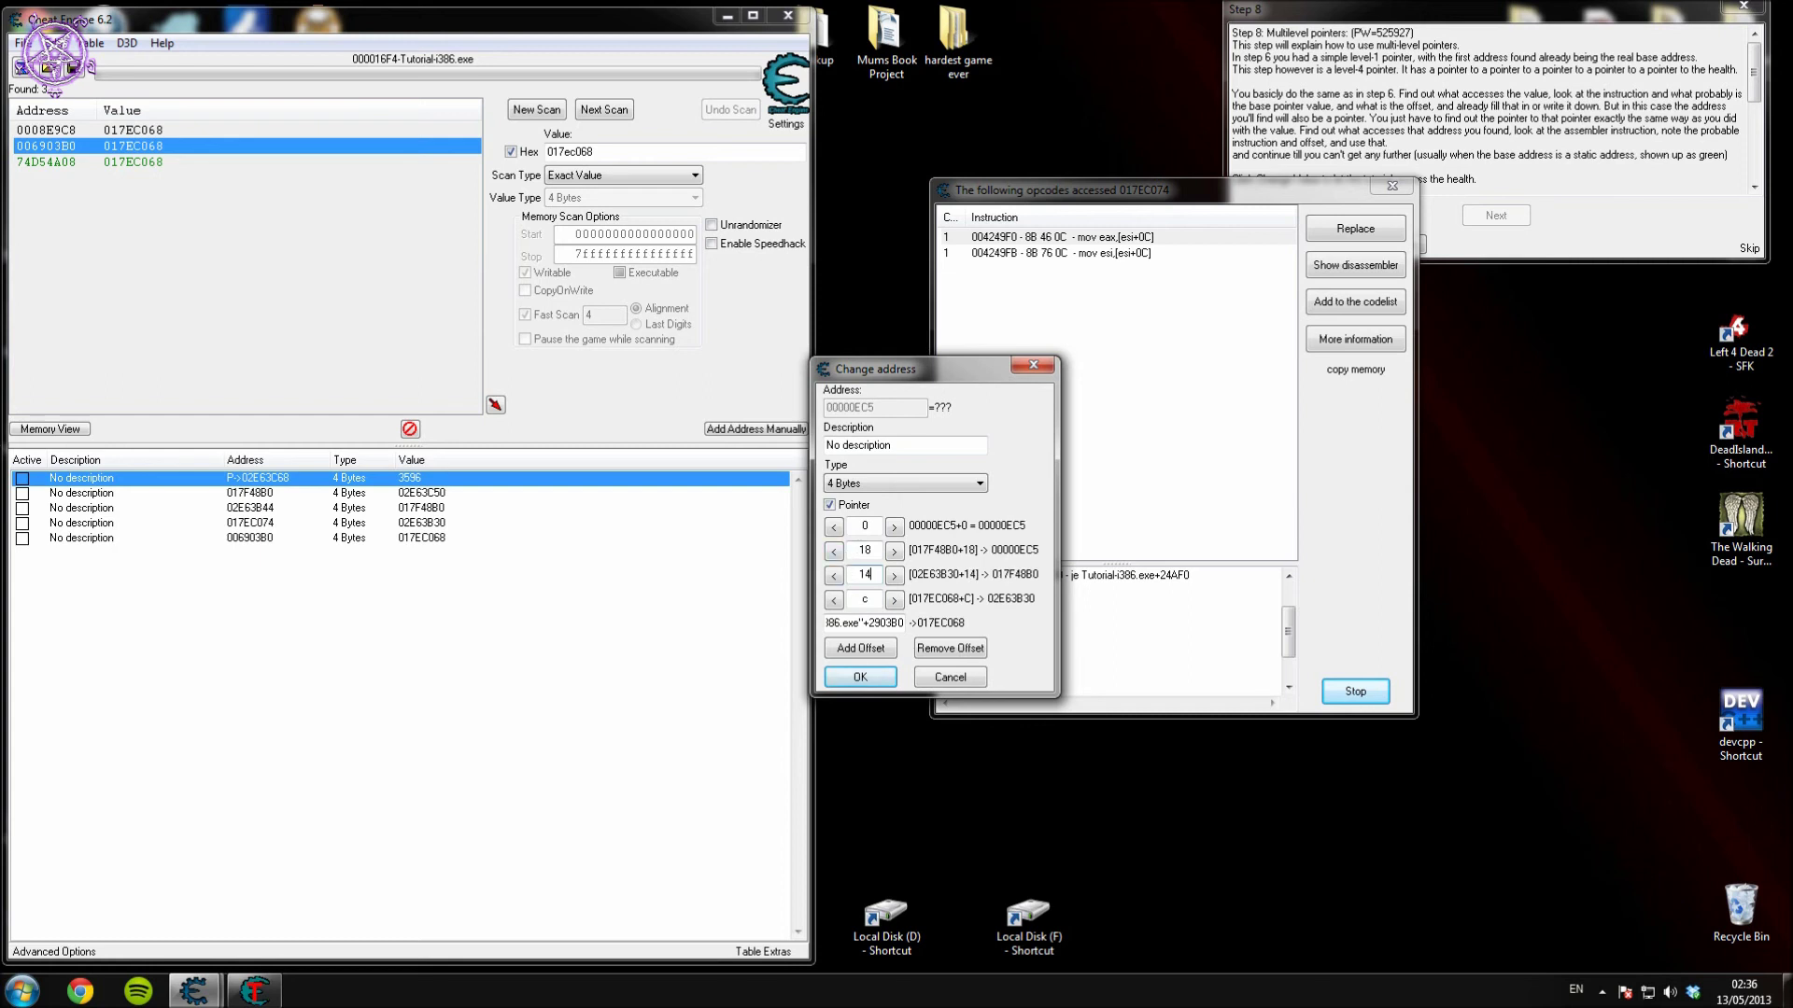
{"action": "type", "text": "18"}
{"action": "double_click", "coordinate": [865, 550]}
{"action": "type", "text": "0"}
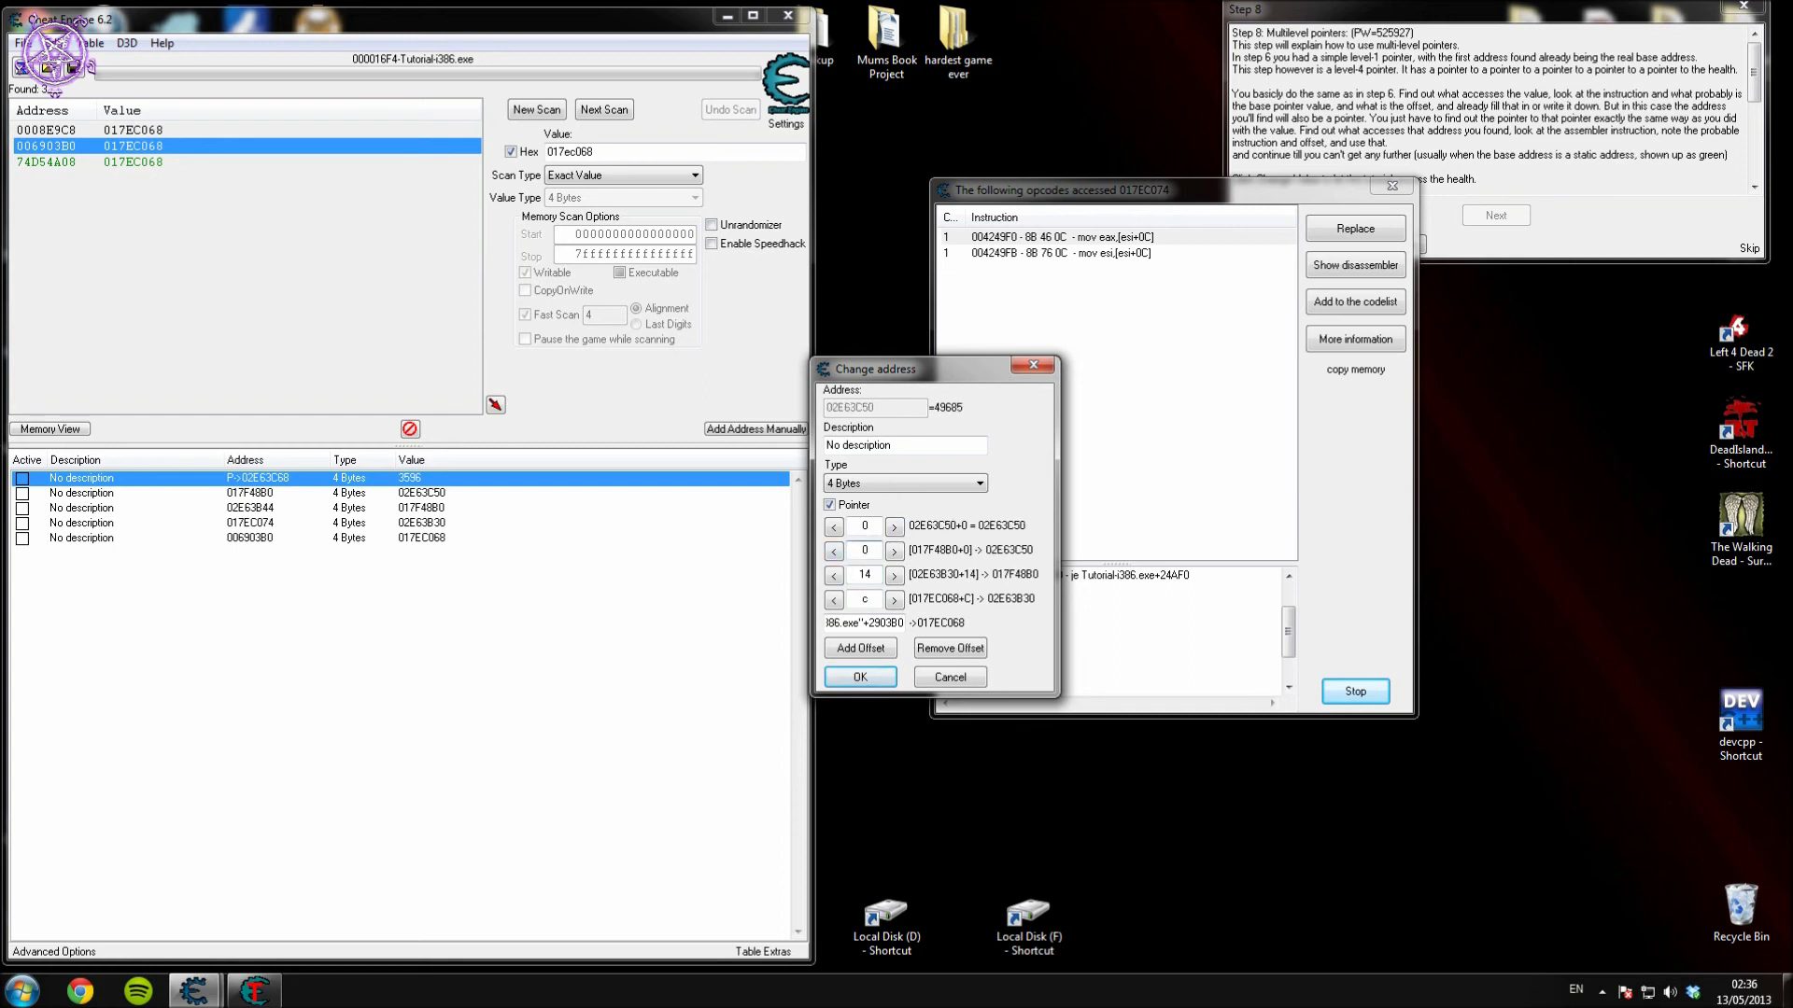
{"action": "double_click", "coordinate": [864, 526]}
{"action": "type", "text": "18"}
{"action": "left_click_drag", "start_coordinate": [834, 623], "coordinate": [904, 623]}
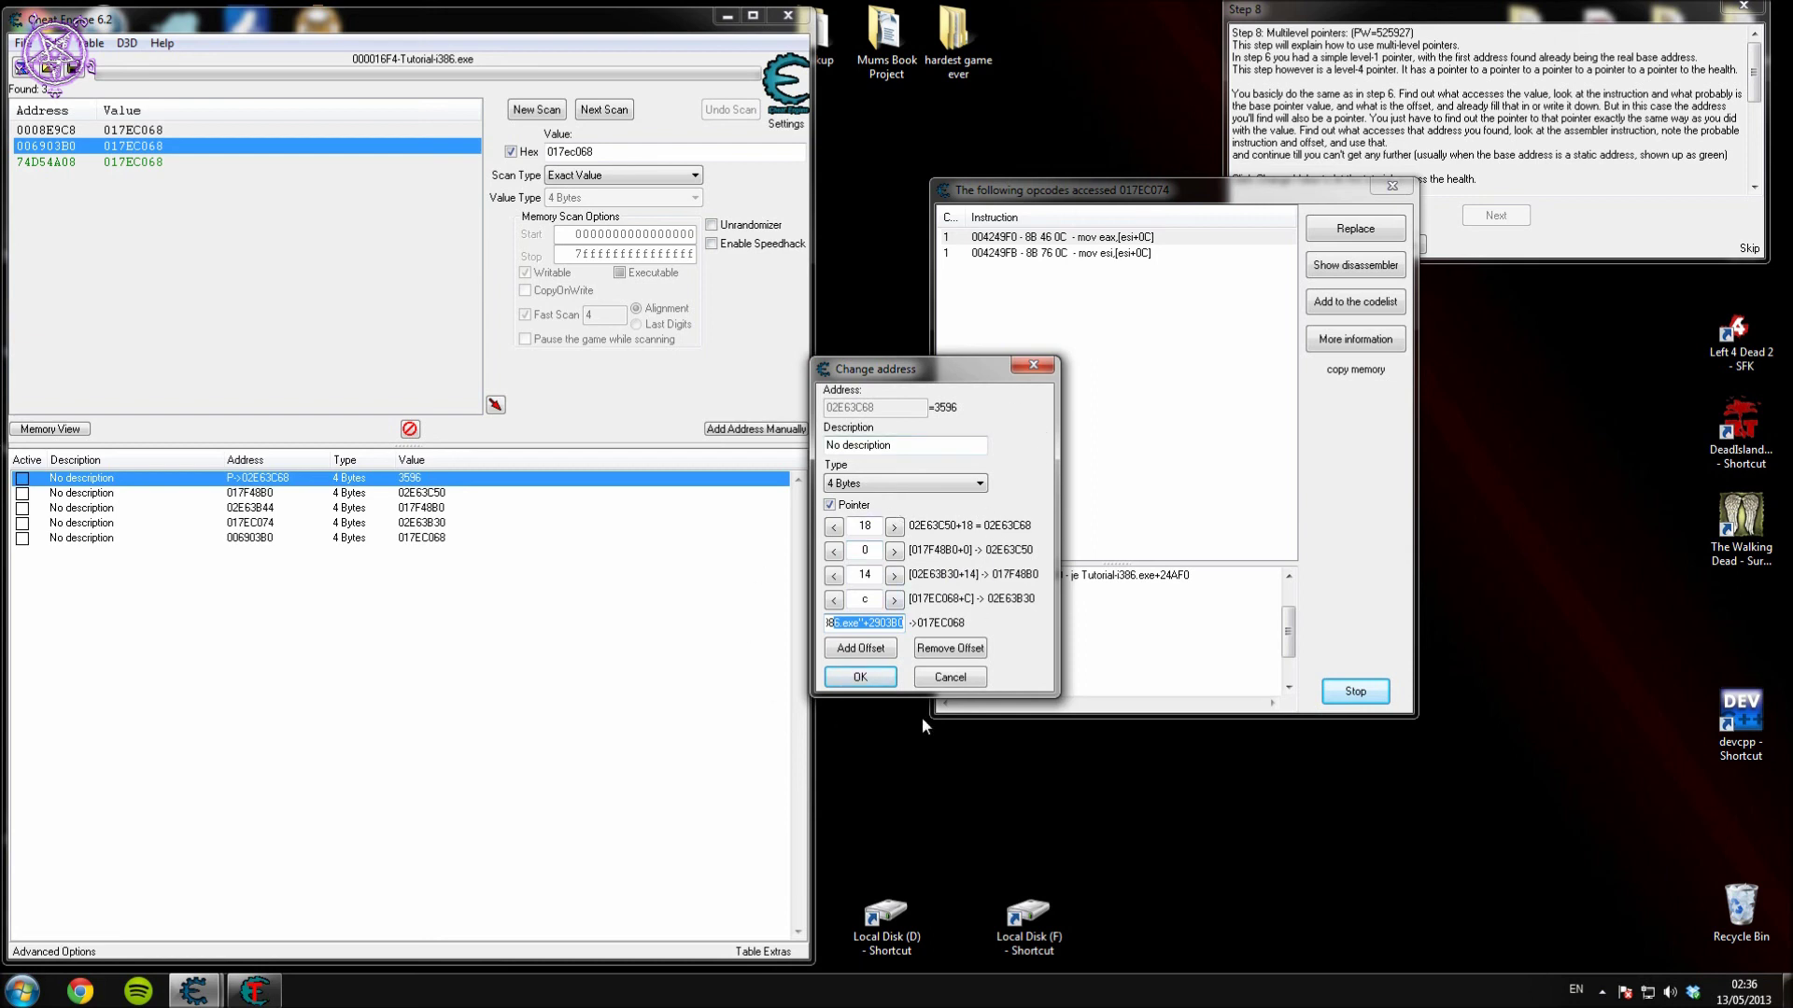
{"action": "left_click", "coordinate": [882, 678]}
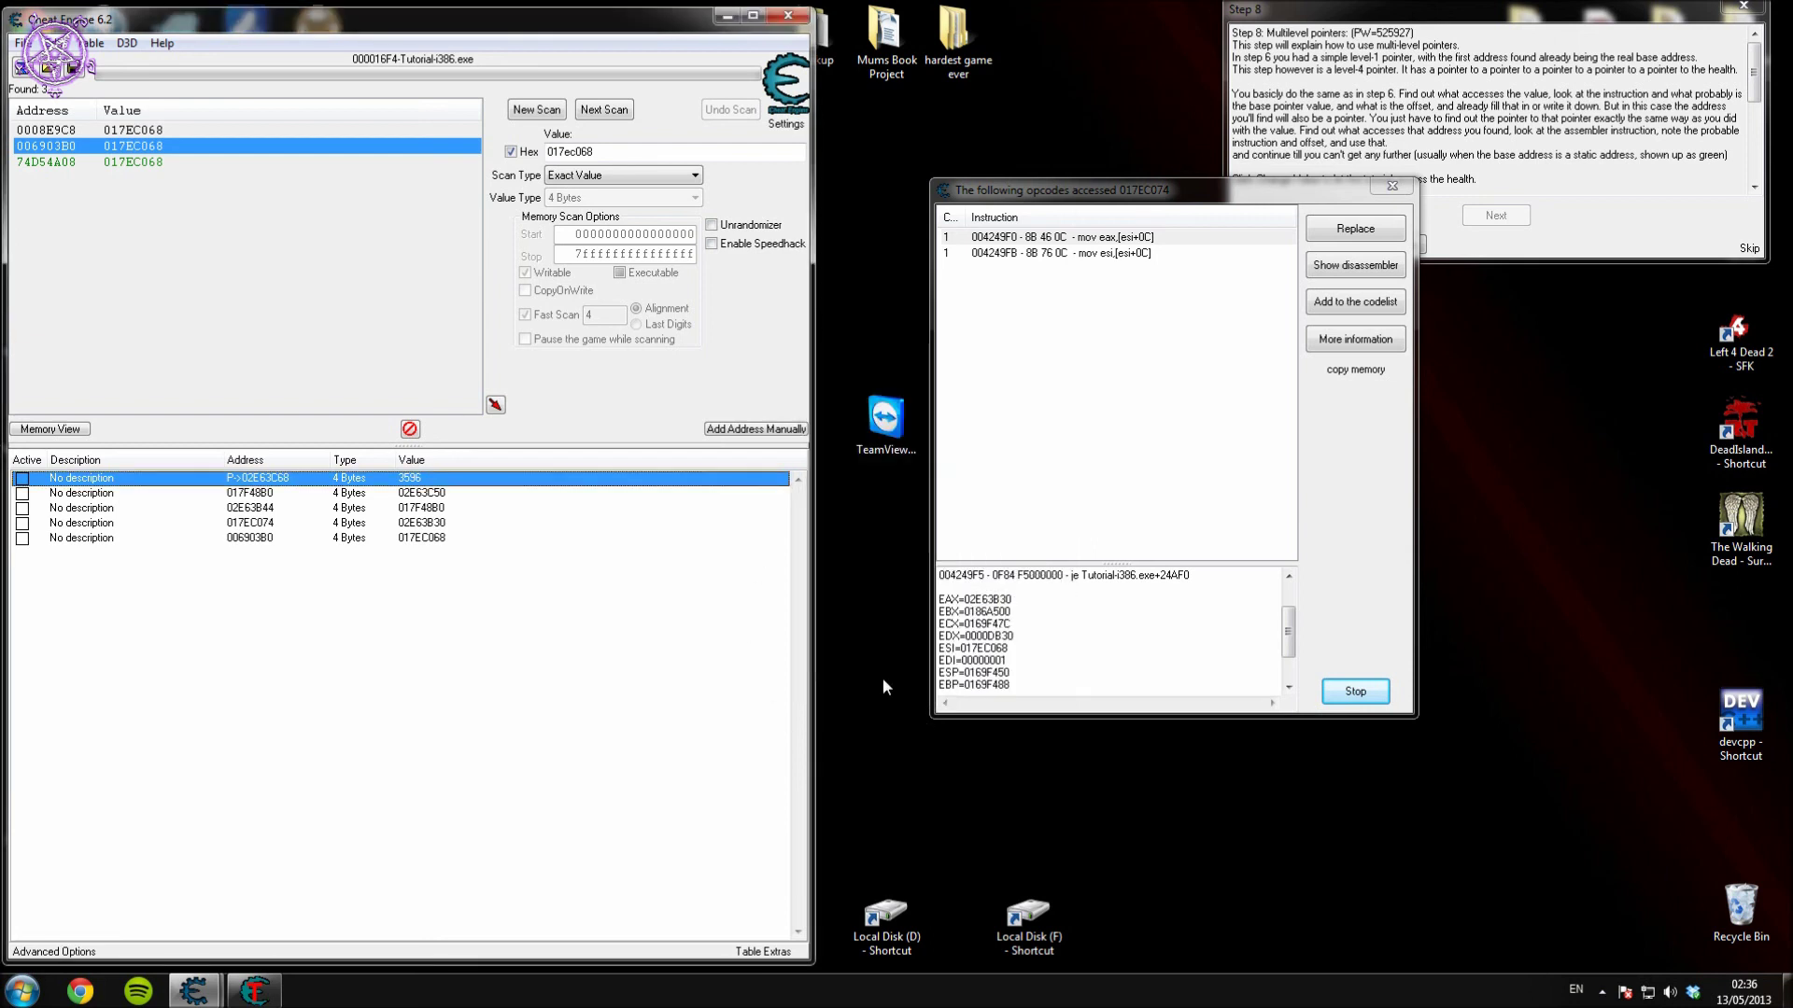
Alternate the tutorial's Change value and Change pointer buttons to test the pointer keeps tracking health.
{"action": "left_click", "coordinate": [1392, 186]}
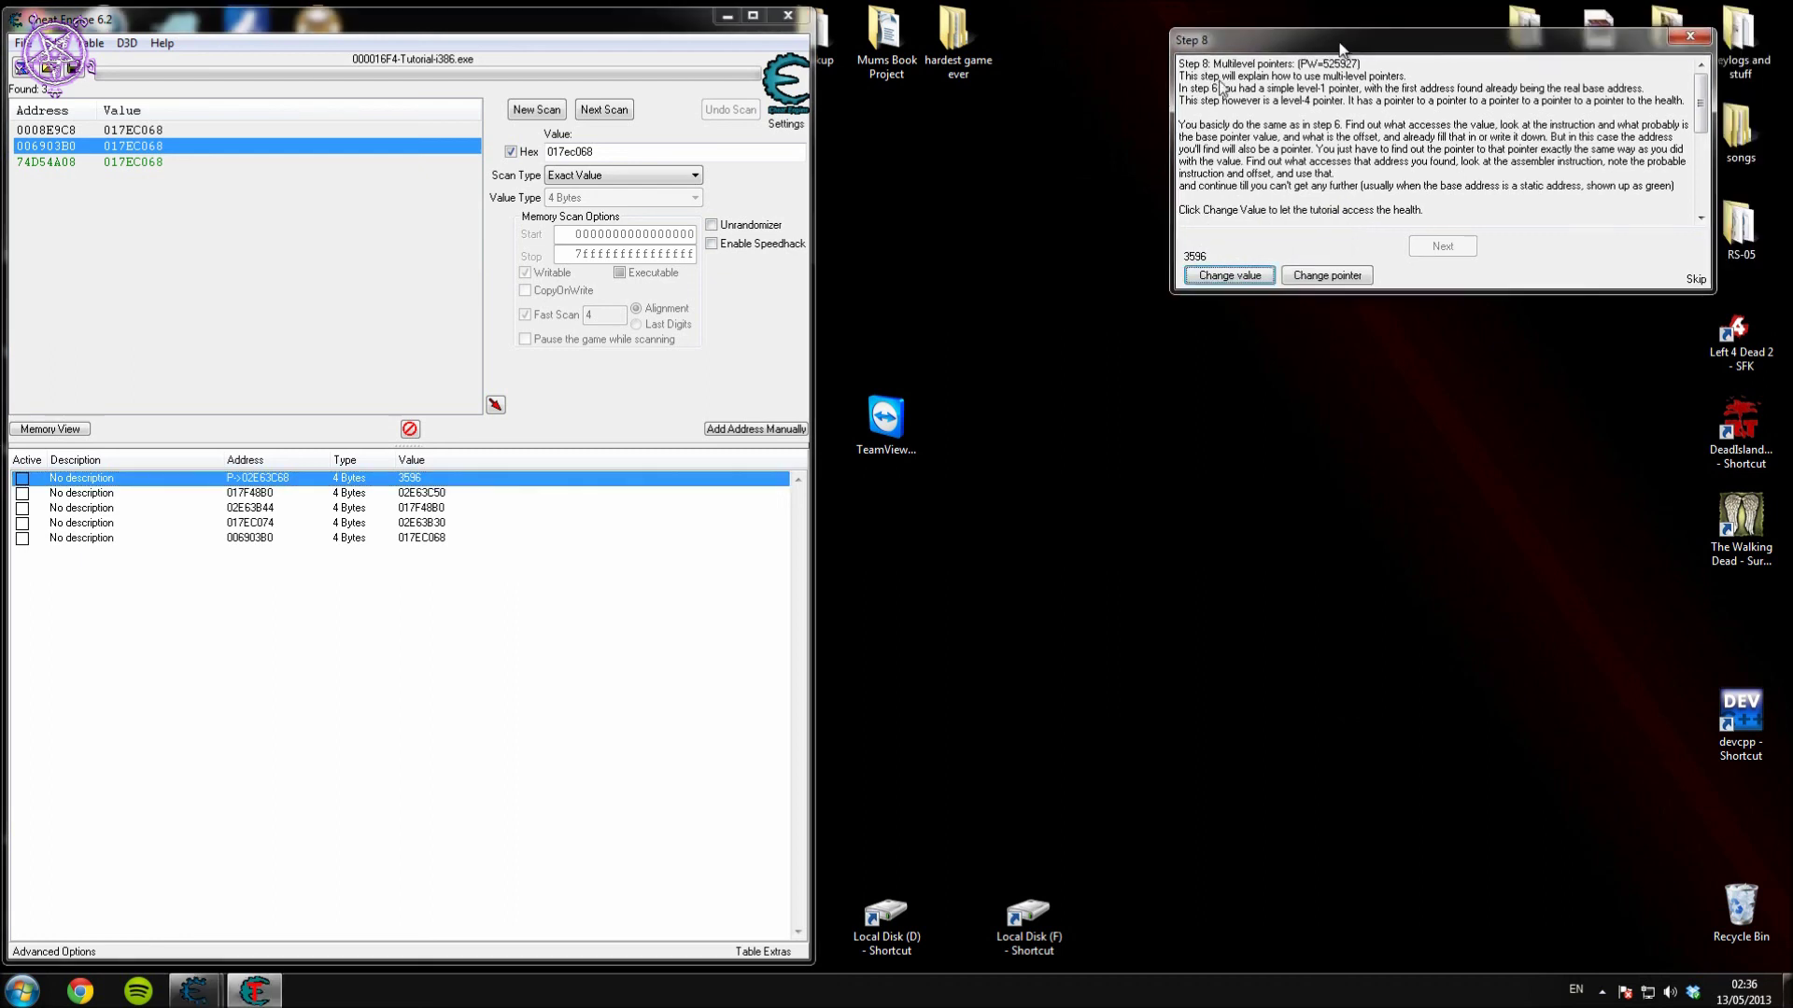
{"action": "left_click_drag", "start_coordinate": [1354, 9], "coordinate": [1034, 101]}
{"action": "left_click", "coordinate": [975, 346]}
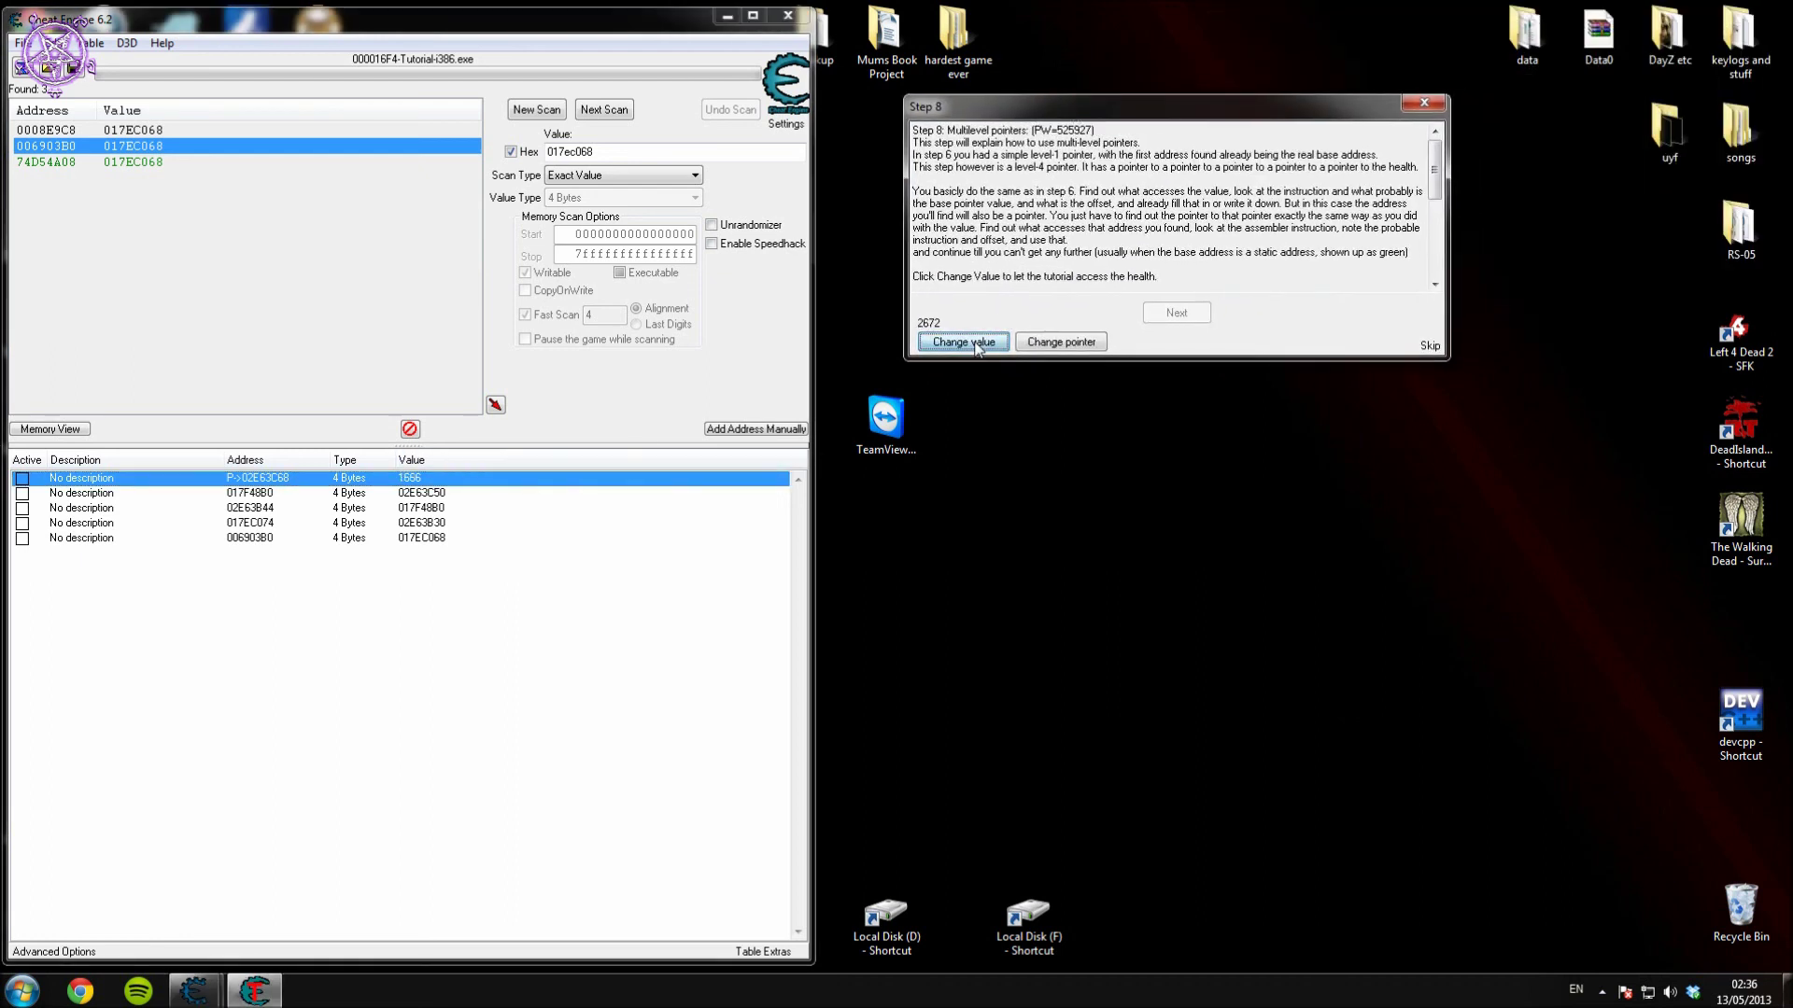
{"action": "left_click", "coordinate": [1044, 343]}
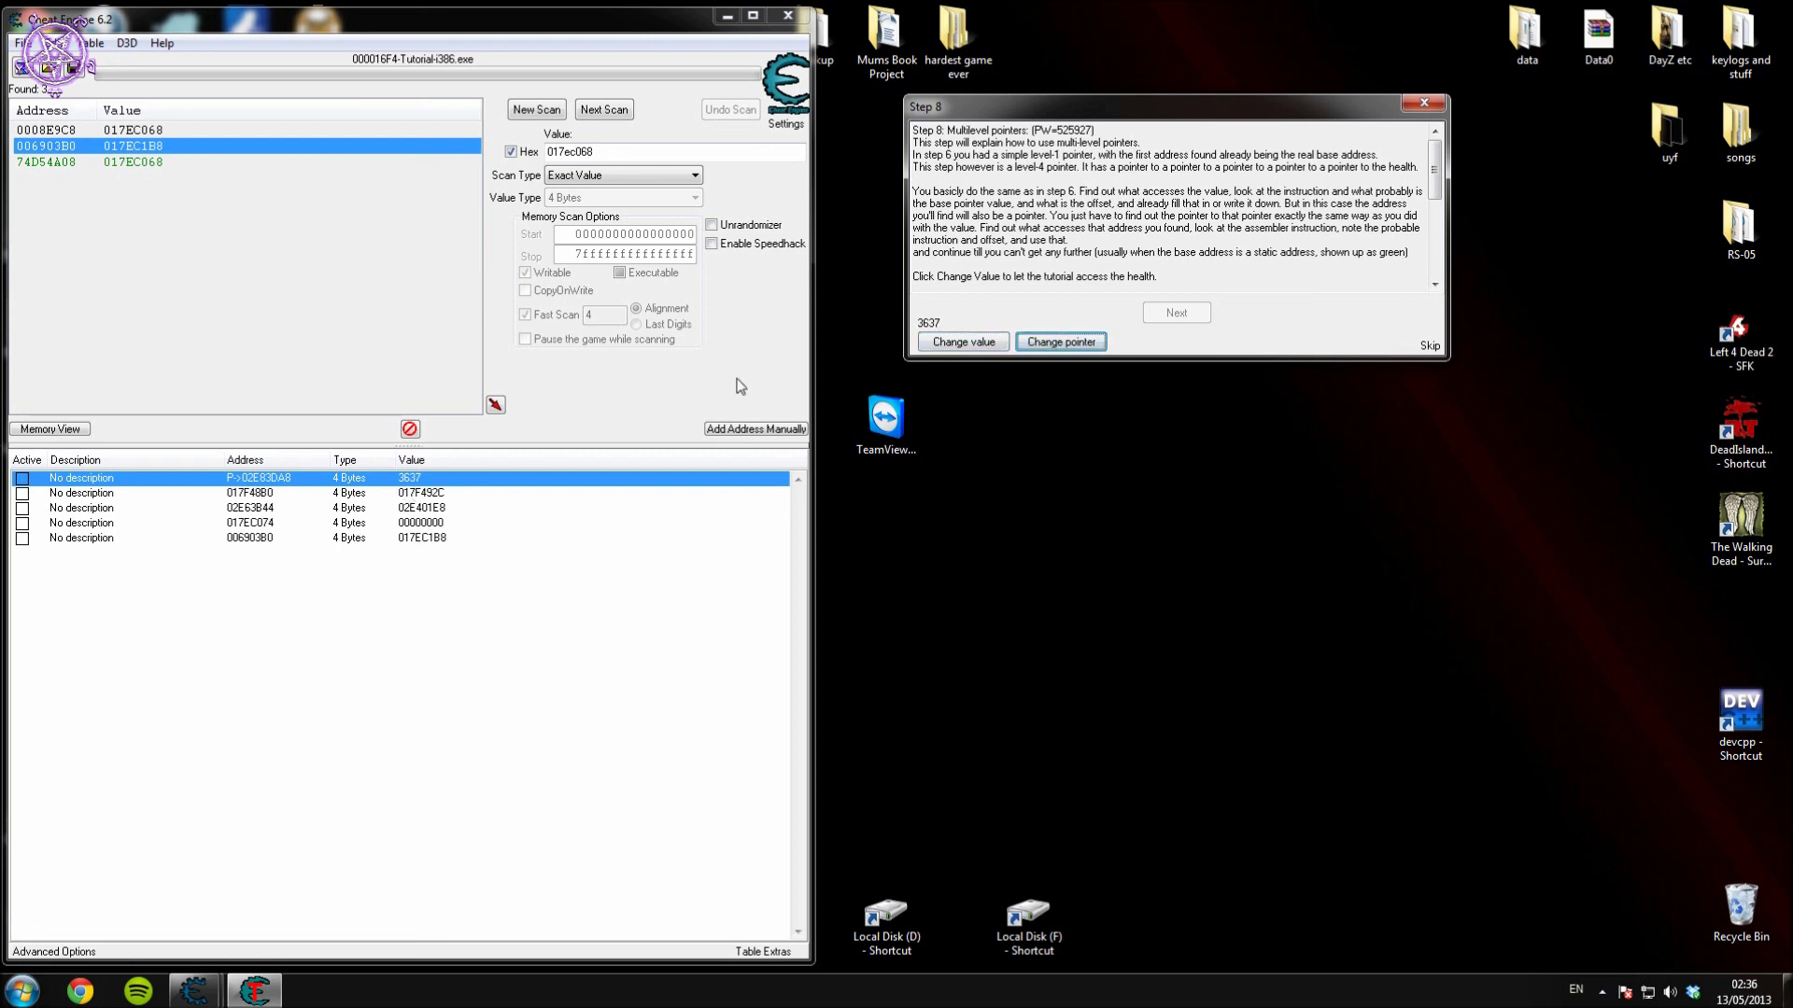
{"action": "left_click", "coordinate": [962, 343]}
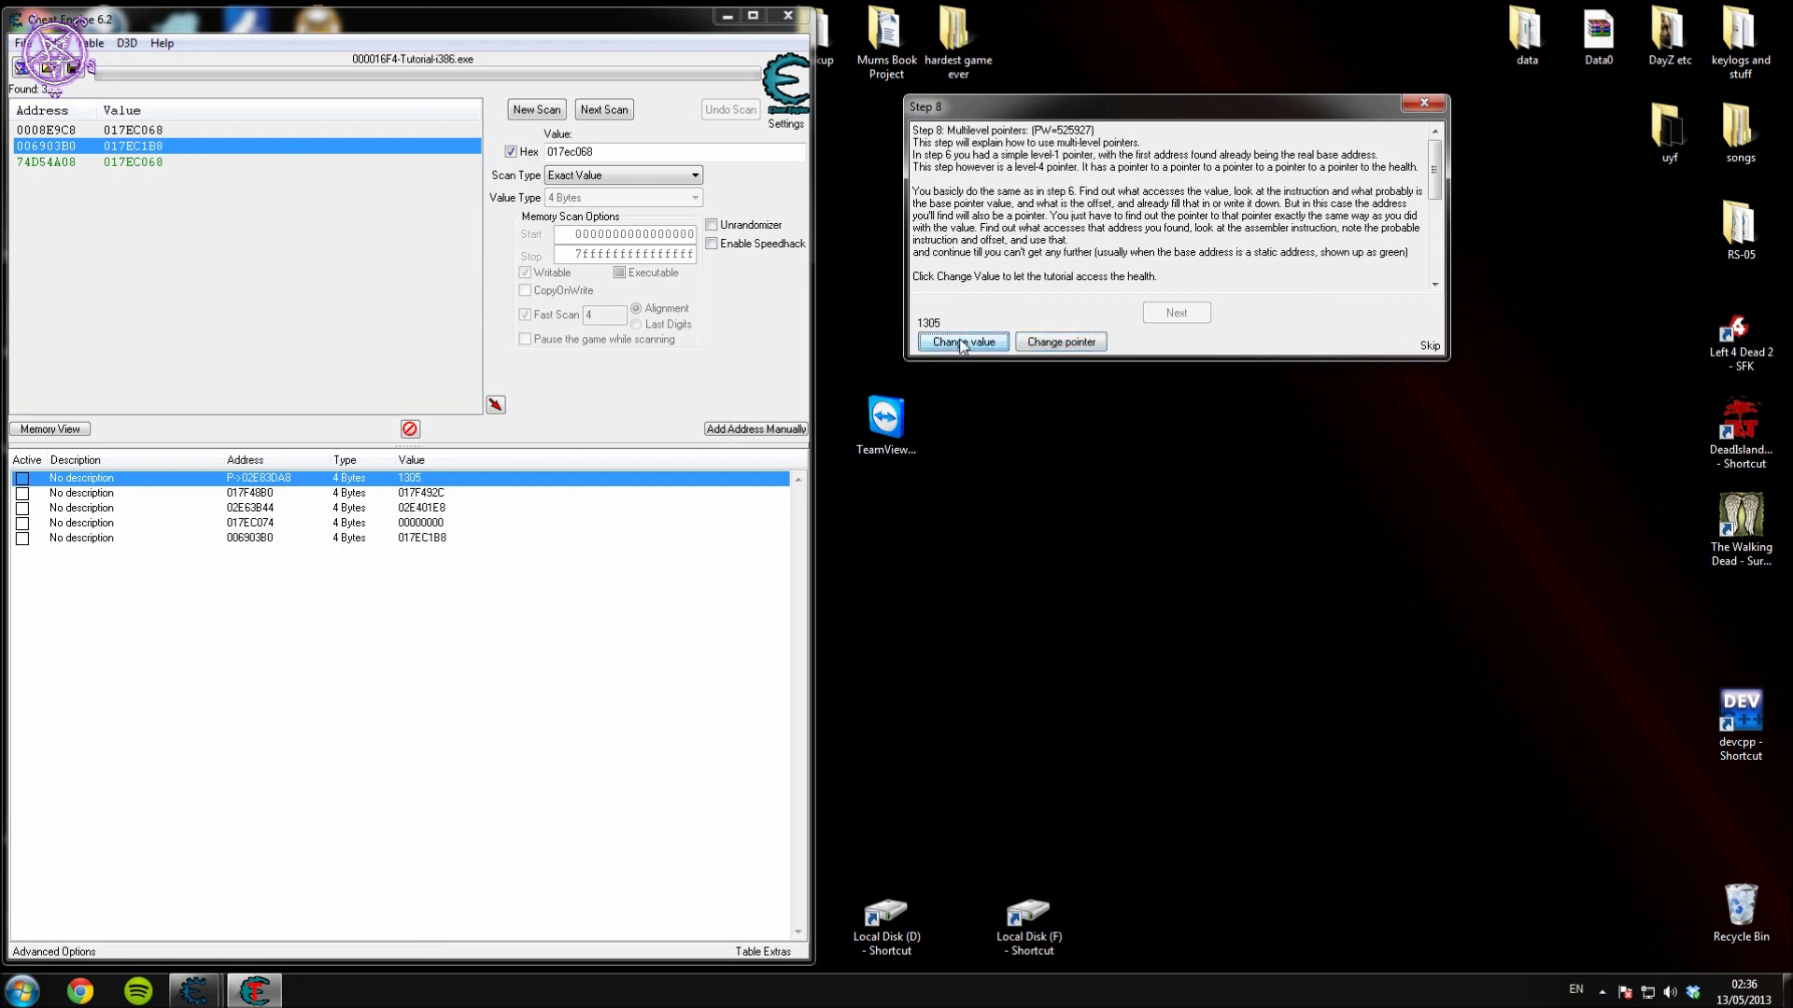
{"action": "left_click", "coordinate": [1048, 343]}
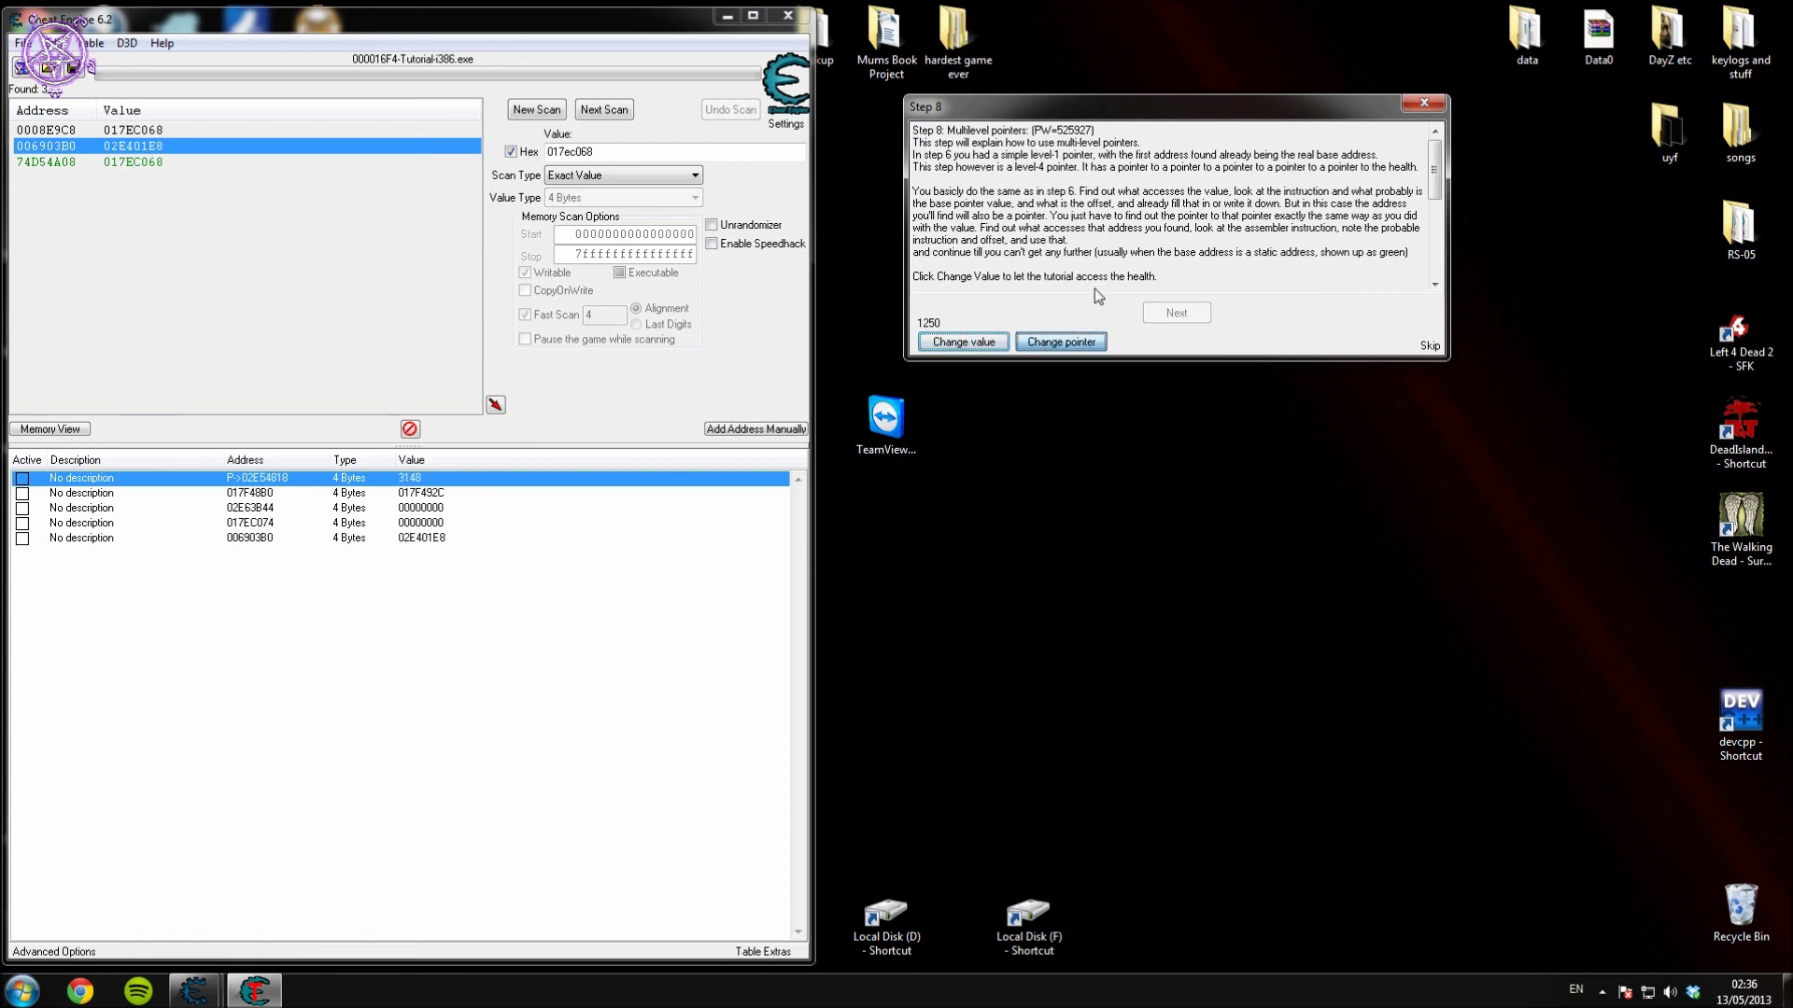
{"action": "left_click", "coordinate": [956, 345]}
Set the health entry to 5000, freeze it, and trigger another pointer change.
{"action": "double_click", "coordinate": [416, 478]}
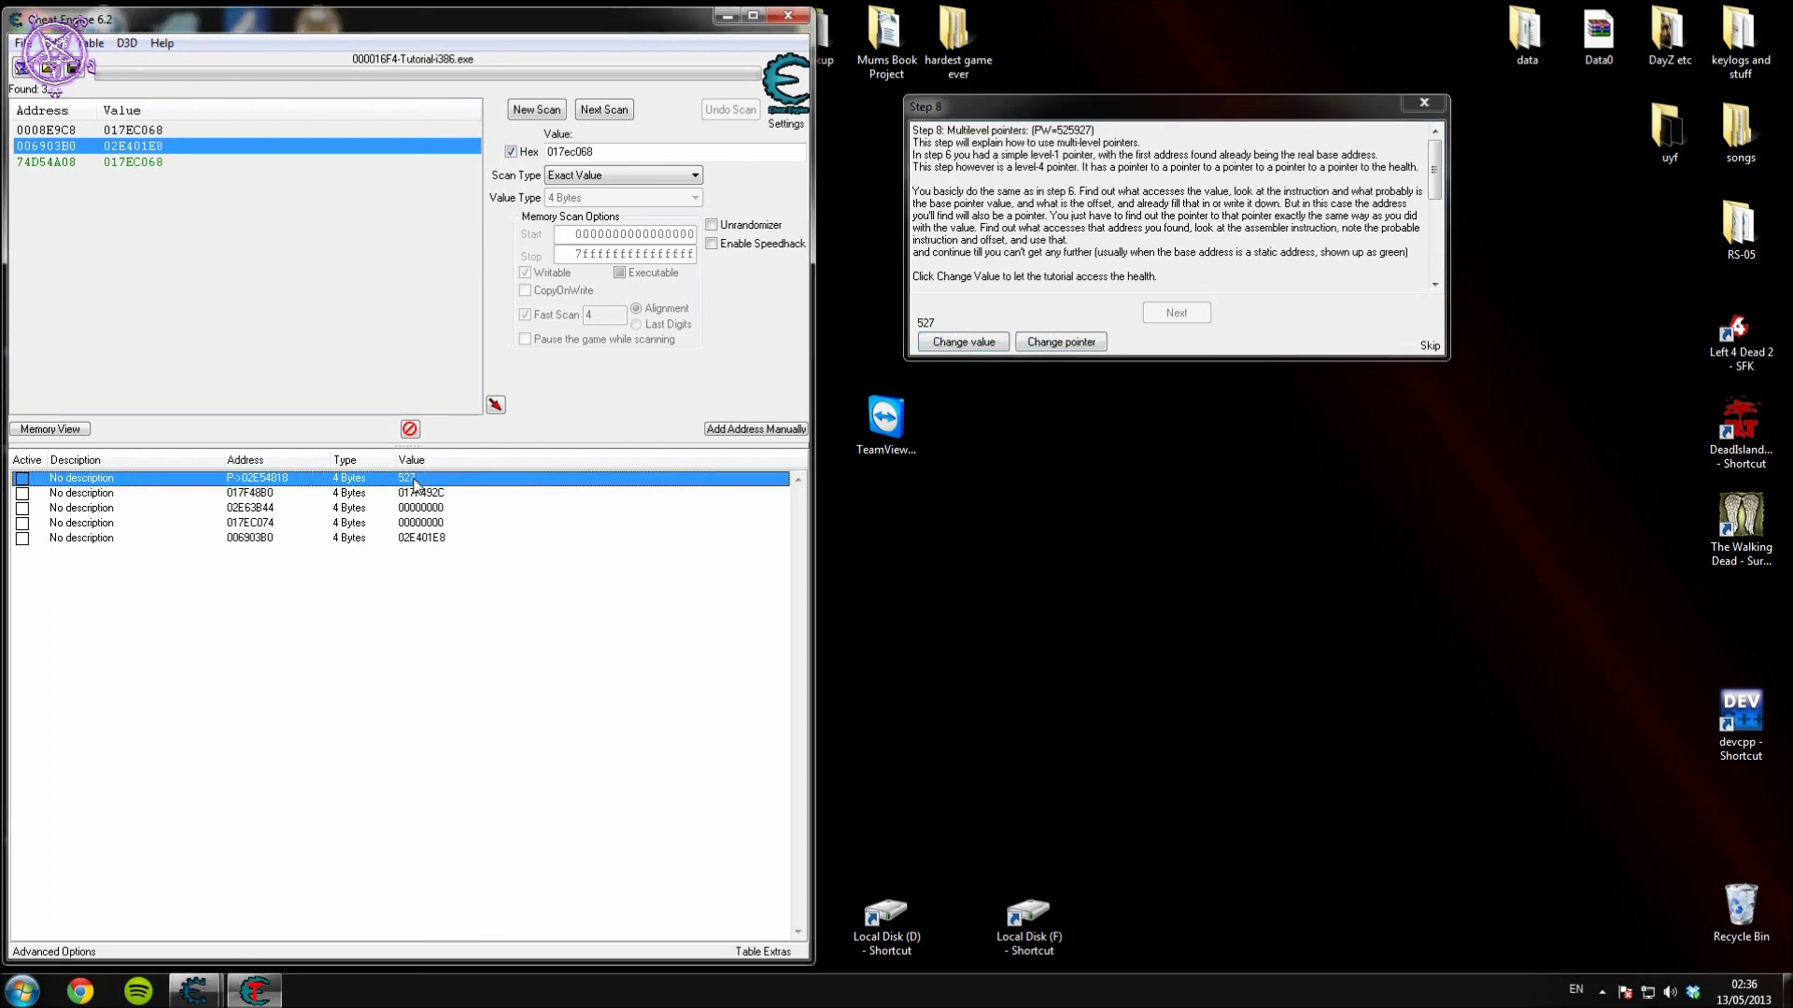
{"action": "type", "text": "5000"}
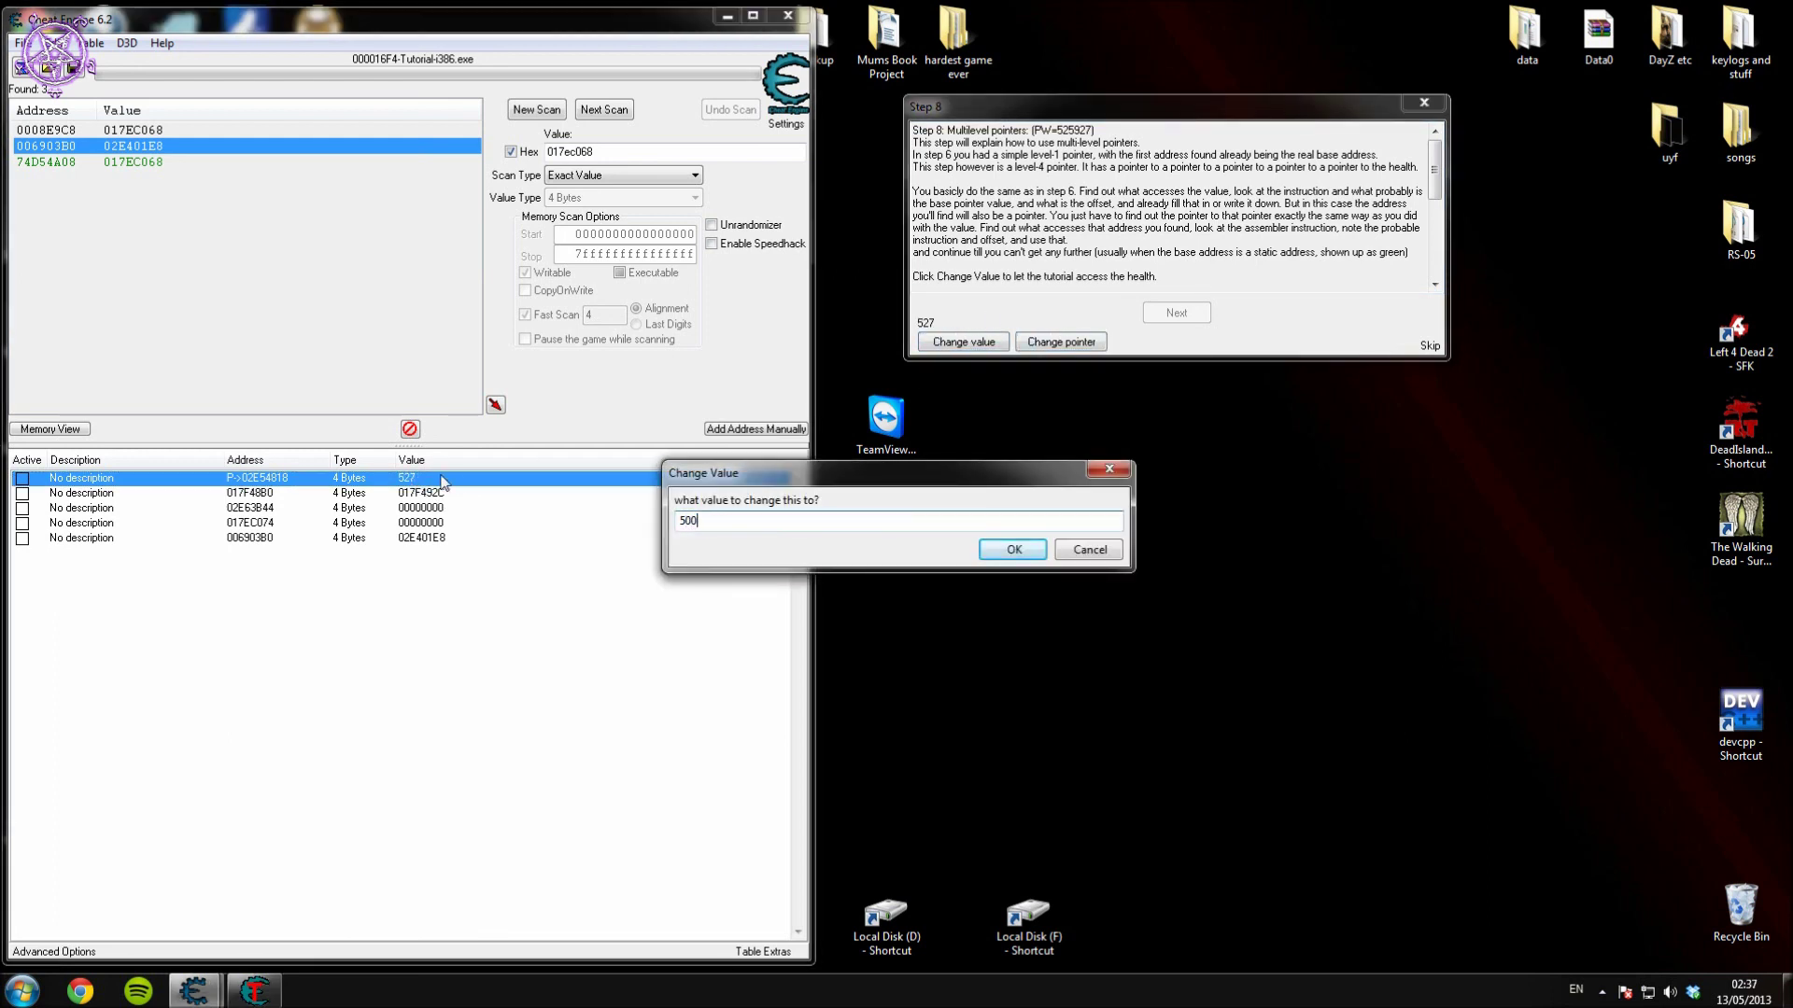
{"action": "left_click", "coordinate": [1027, 552]}
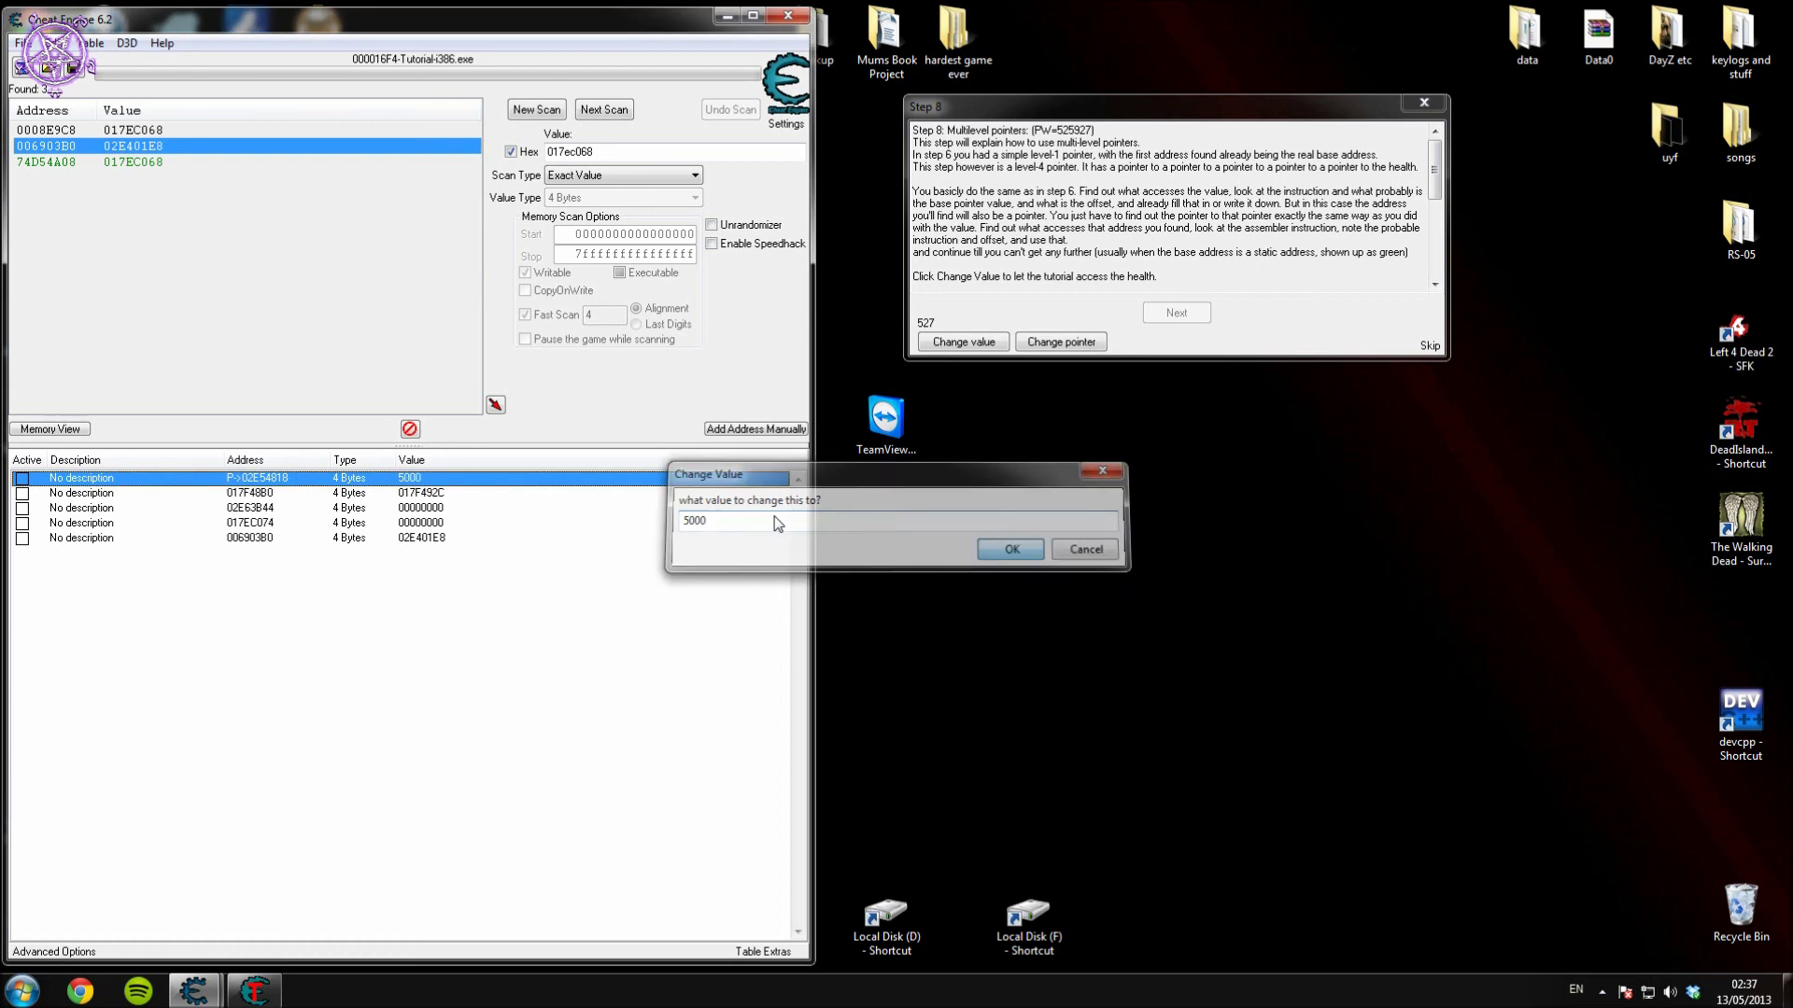
{"action": "left_click", "coordinate": [22, 478]}
{"action": "left_click", "coordinate": [1048, 342]}
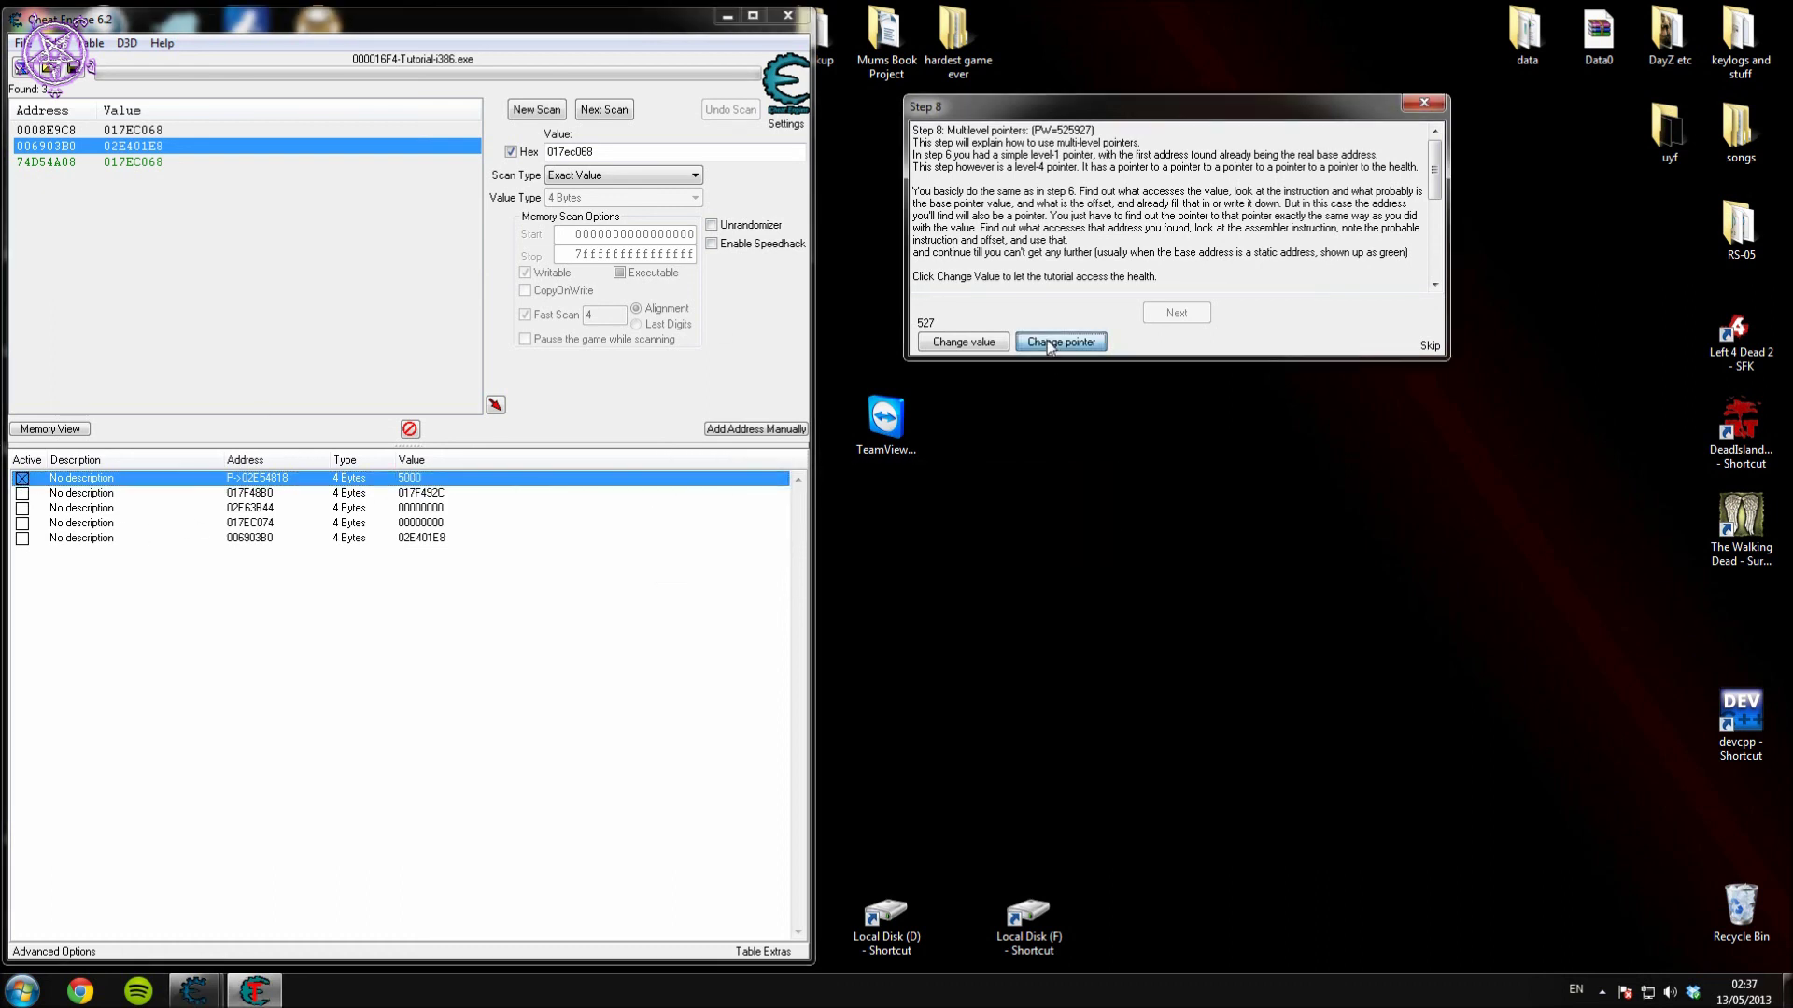